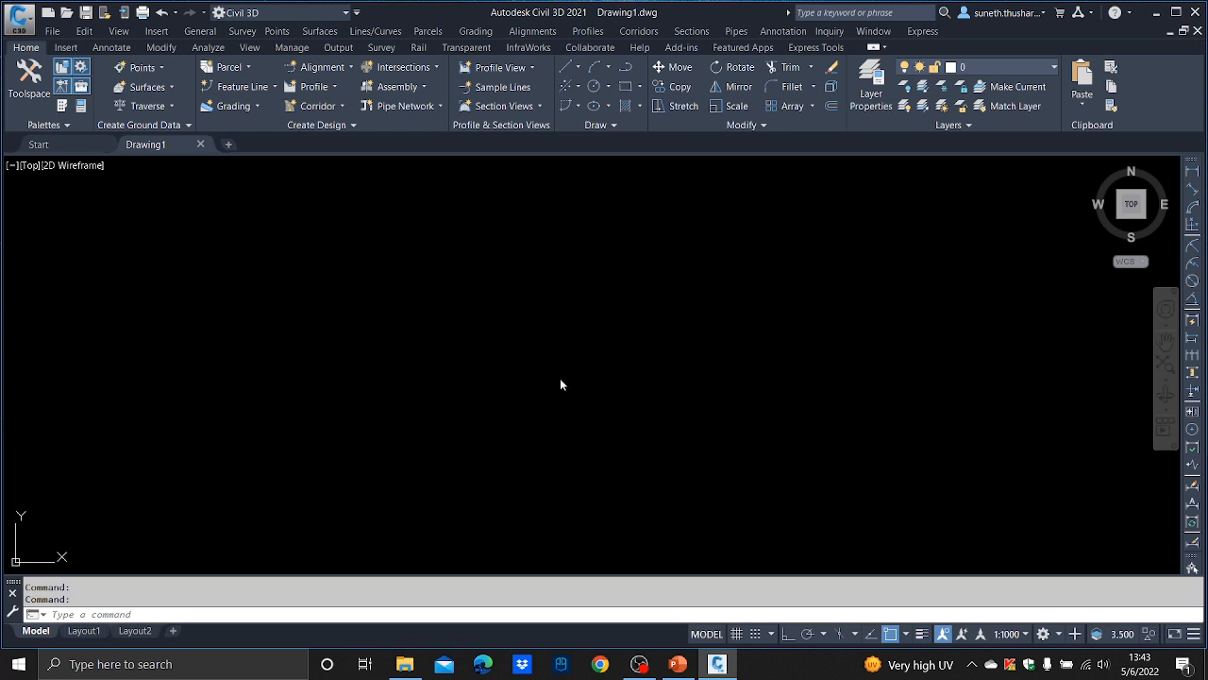
- Open the drawing Alignment.dwg from the Civil 3D folder
left_click(54, 34)
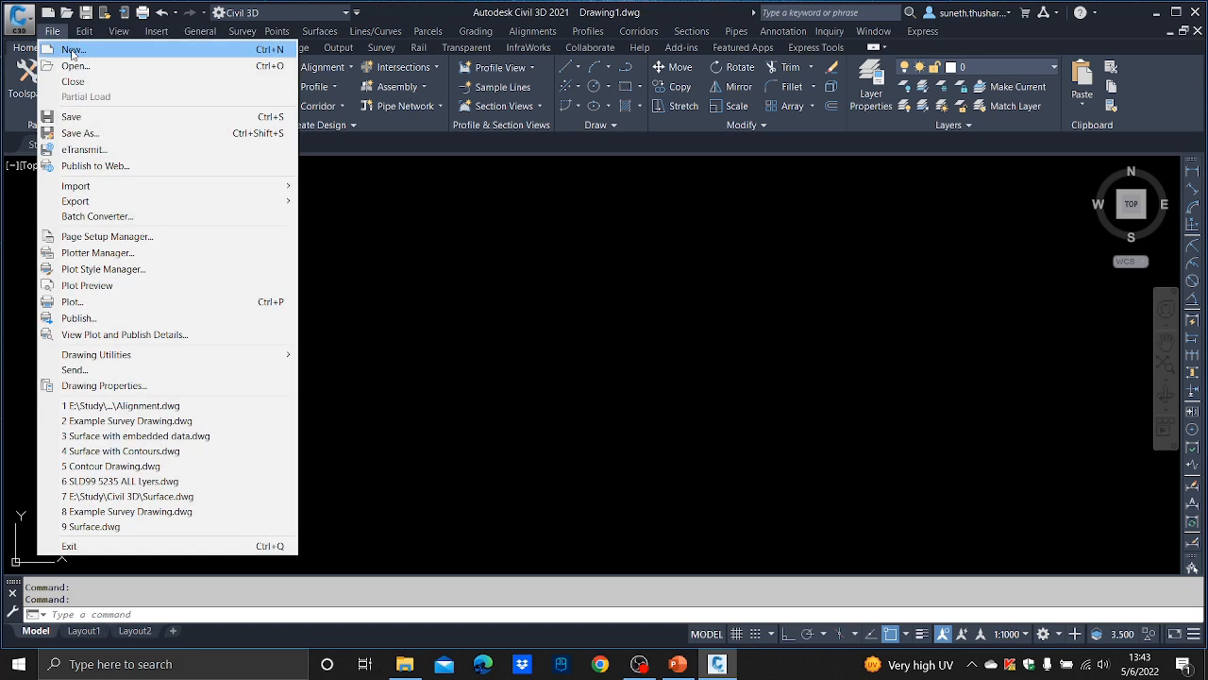
left_click(66, 63)
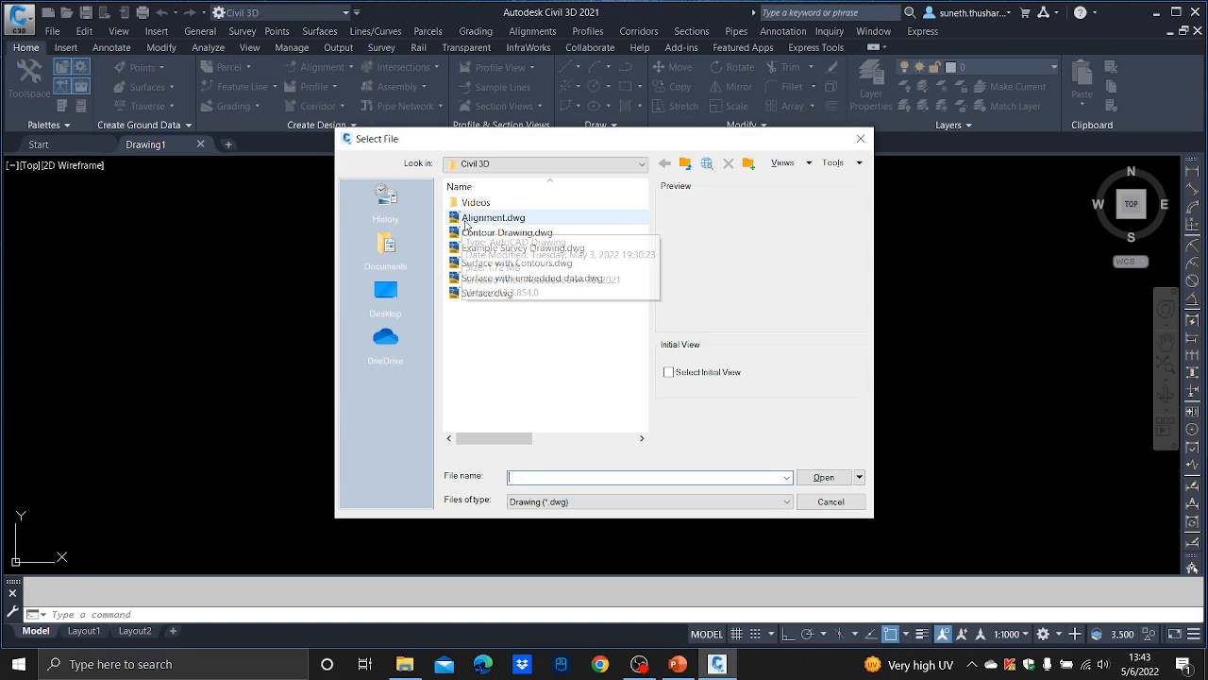
left_click(491, 218)
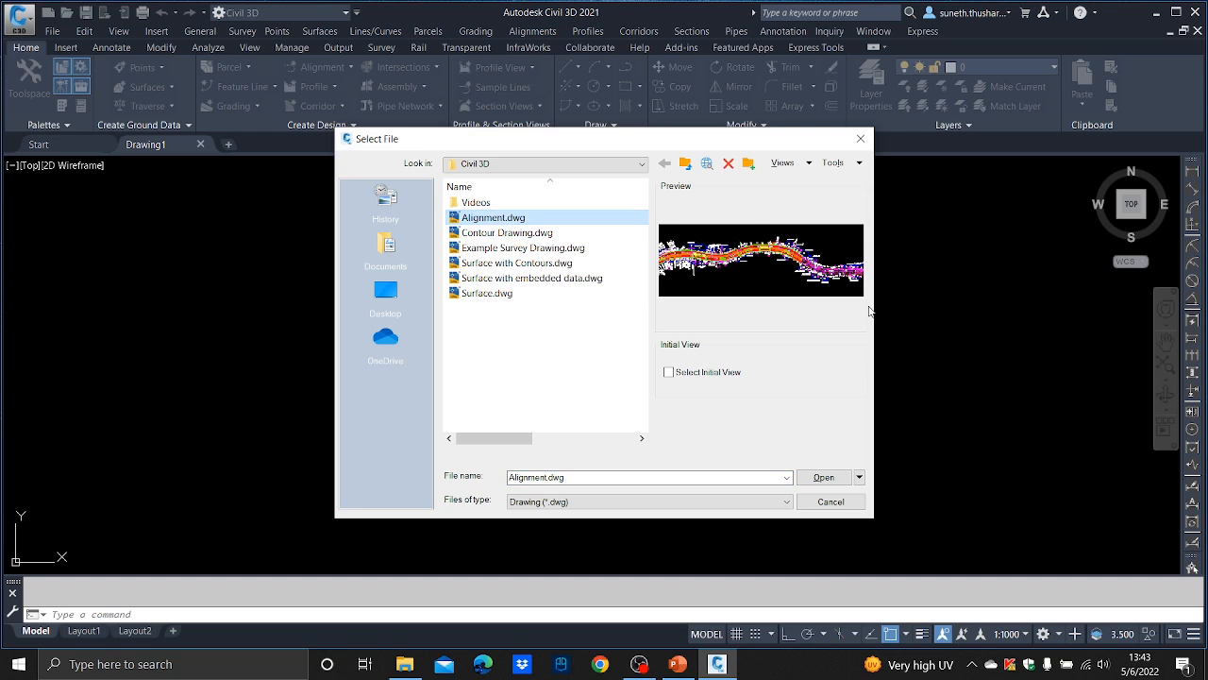
left_click(827, 478)
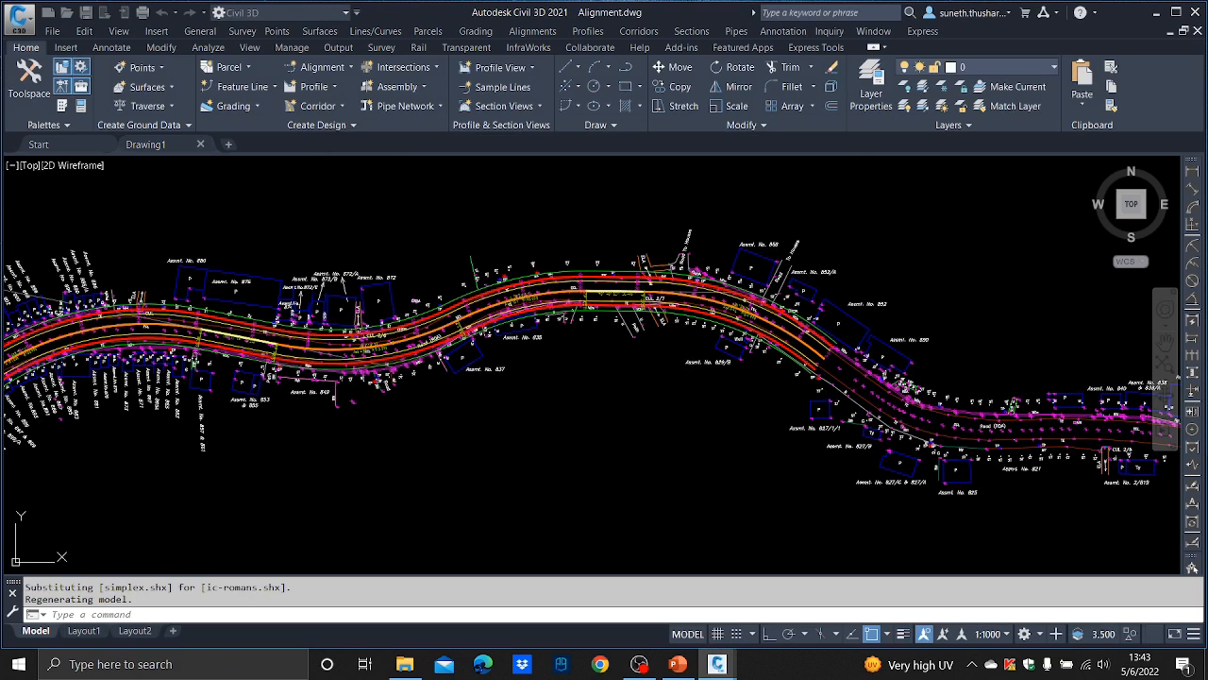
scroll(671, 274, "down", 7)
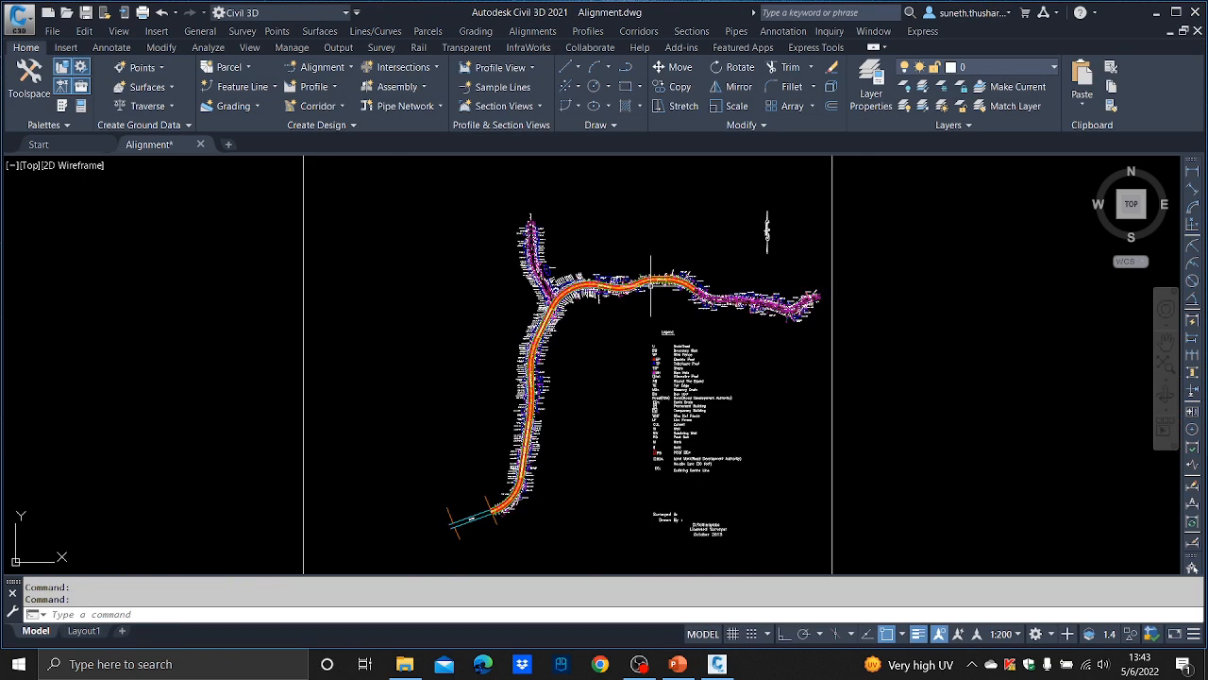
middle_click_drag(519, 503, 586, 311)
scroll(585, 311, "up", 2)
scroll(583, 309, "up", 3)
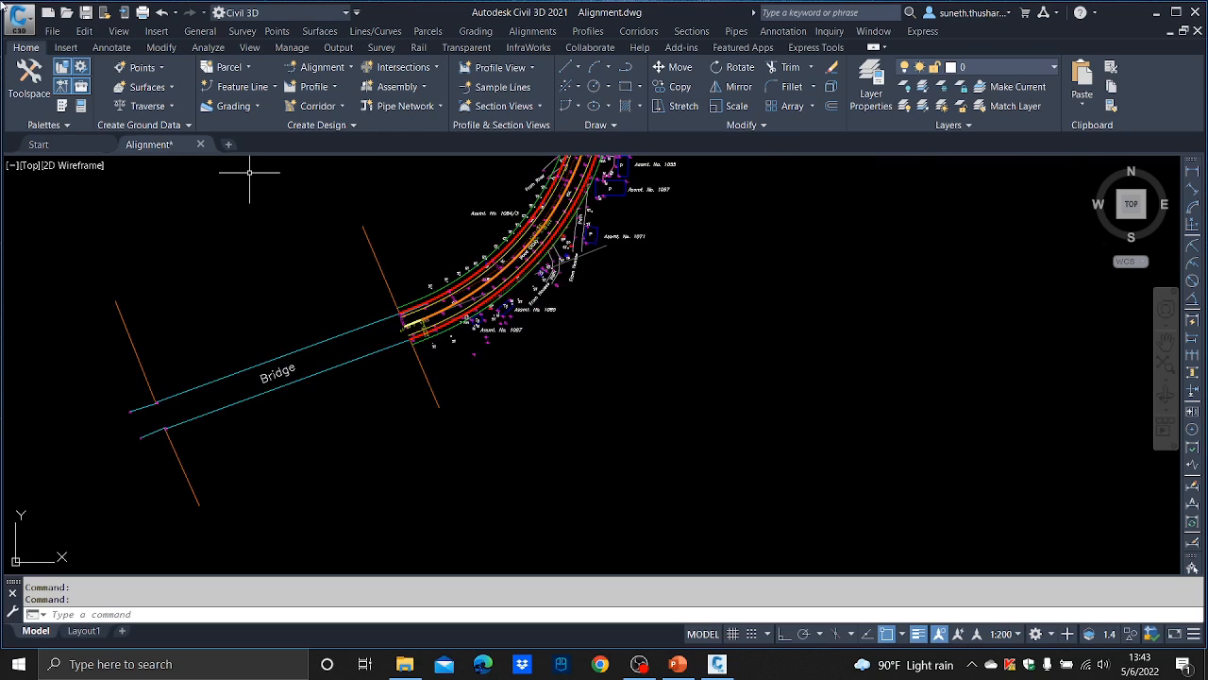
- Save the drawing in the Civil 3D folder as a new file named Basic Profile
left_click(54, 31)
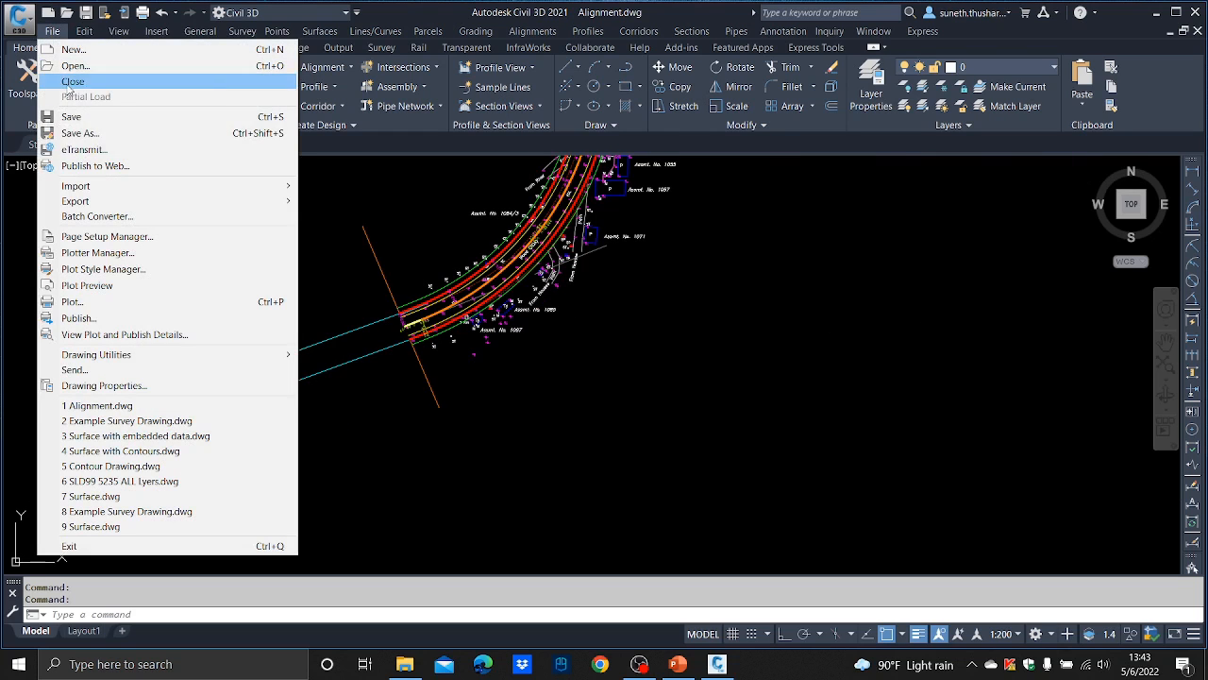
left_click(80, 134)
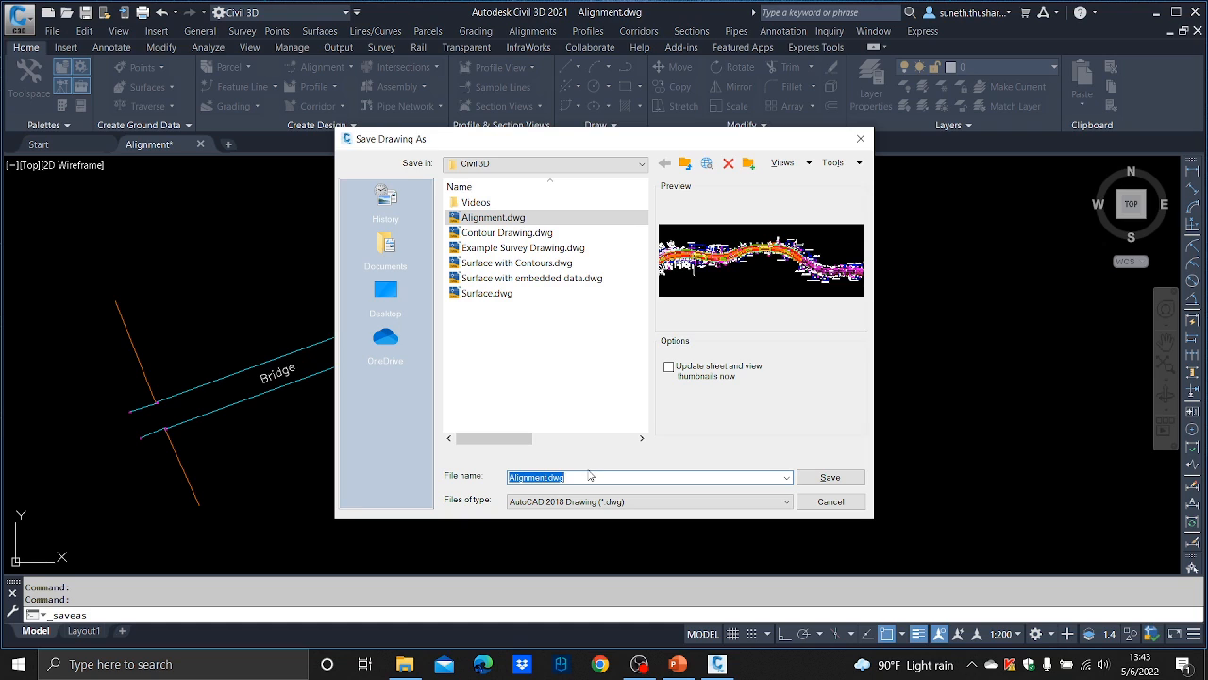
type("P")
type("asic a")
key("BackSpace")
key("BackSpace")
type("Profile")
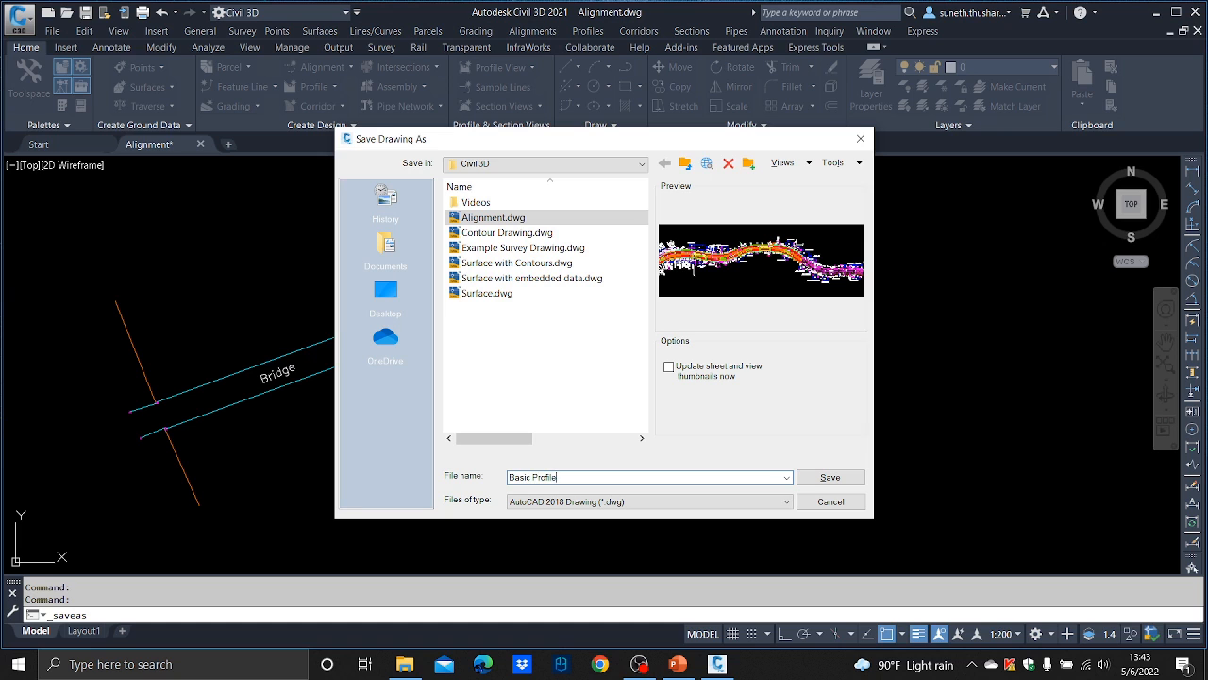
left_click(845, 478)
scroll(678, 369, "down", 5)
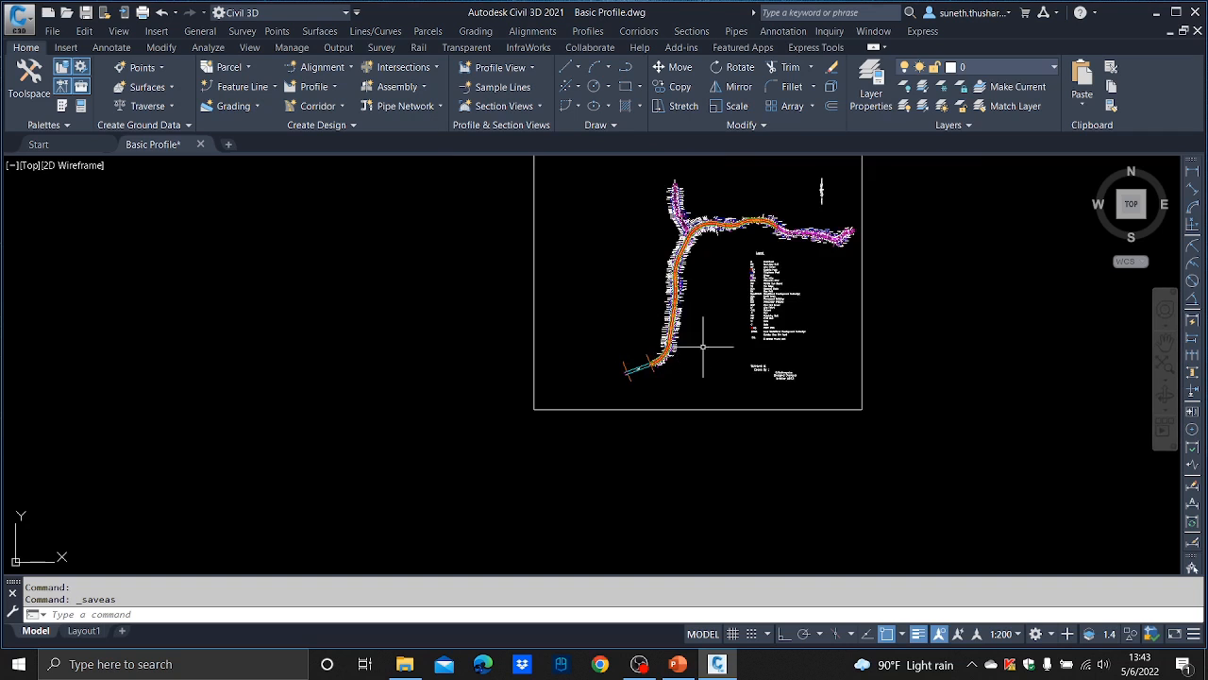
middle_click_drag(773, 326, 458, 393)
scroll(426, 444, "up", 6)
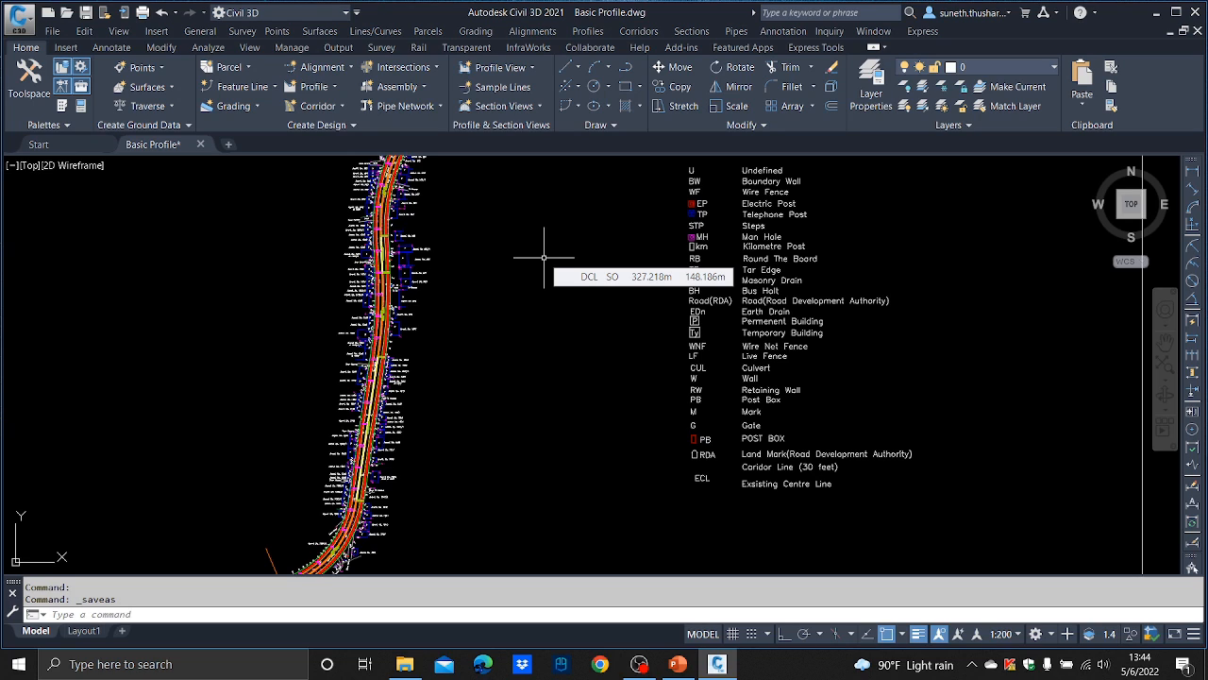
scroll(476, 272, "down", 5)
scroll(405, 283, "up", 5)
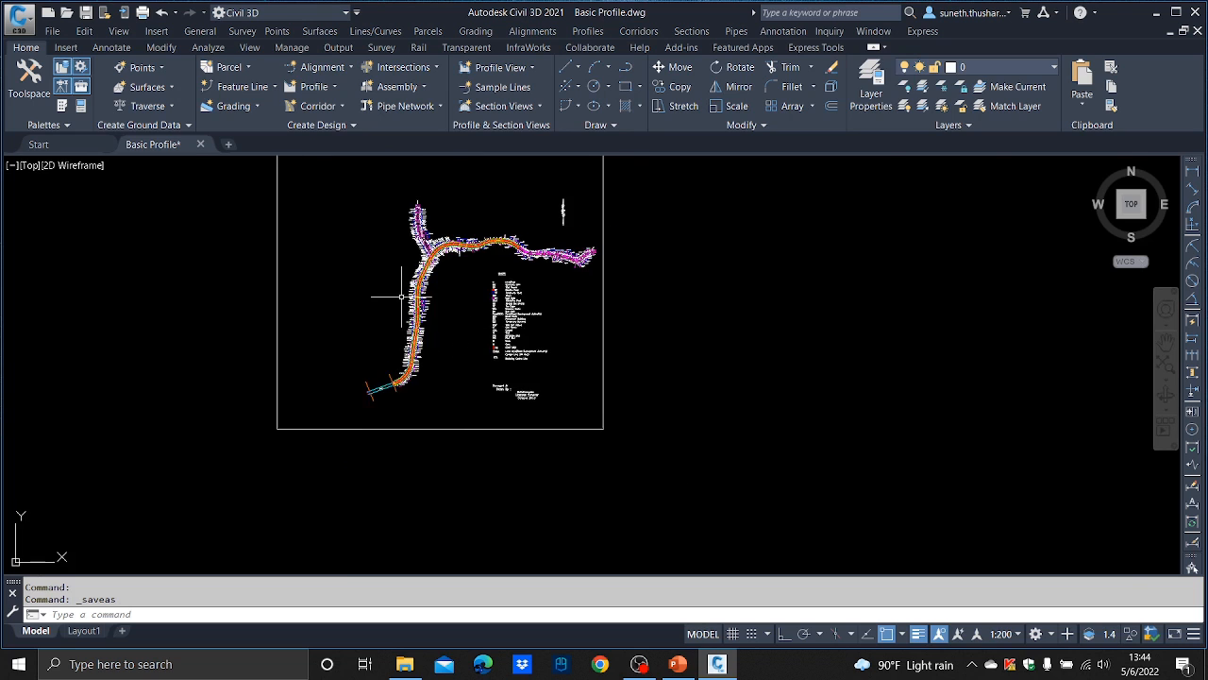
- Display the Toolspace for the Basic Profile drawing
left_click(200, 31)
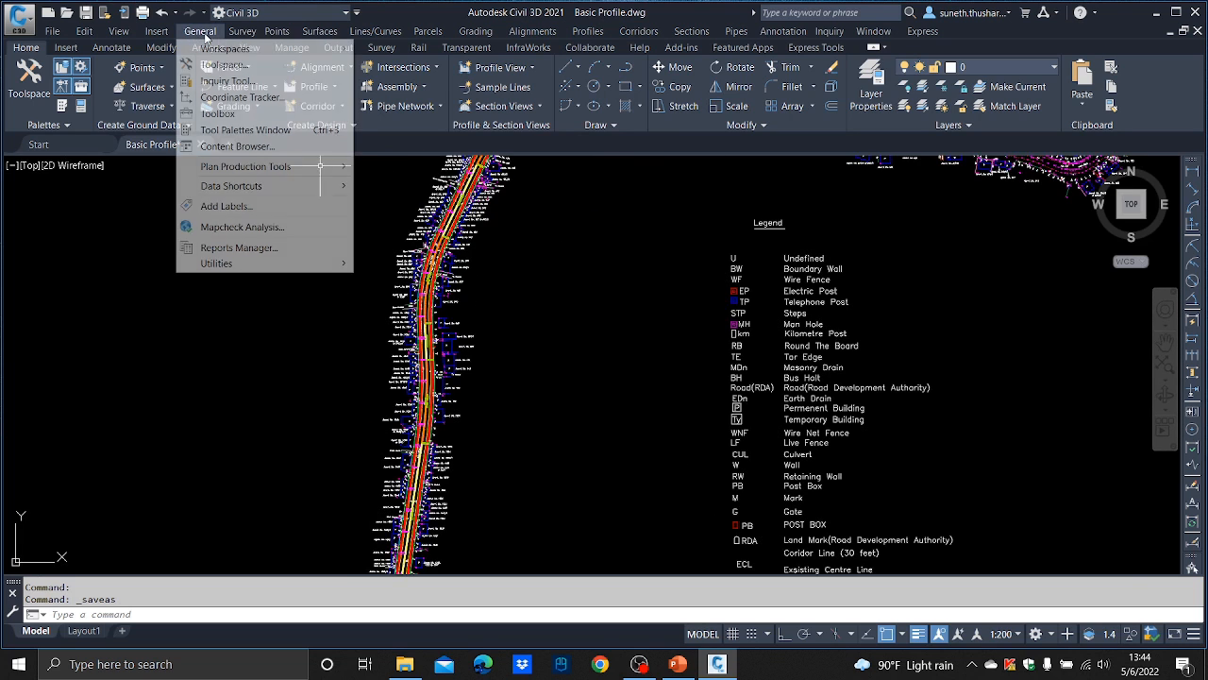
left_click(224, 65)
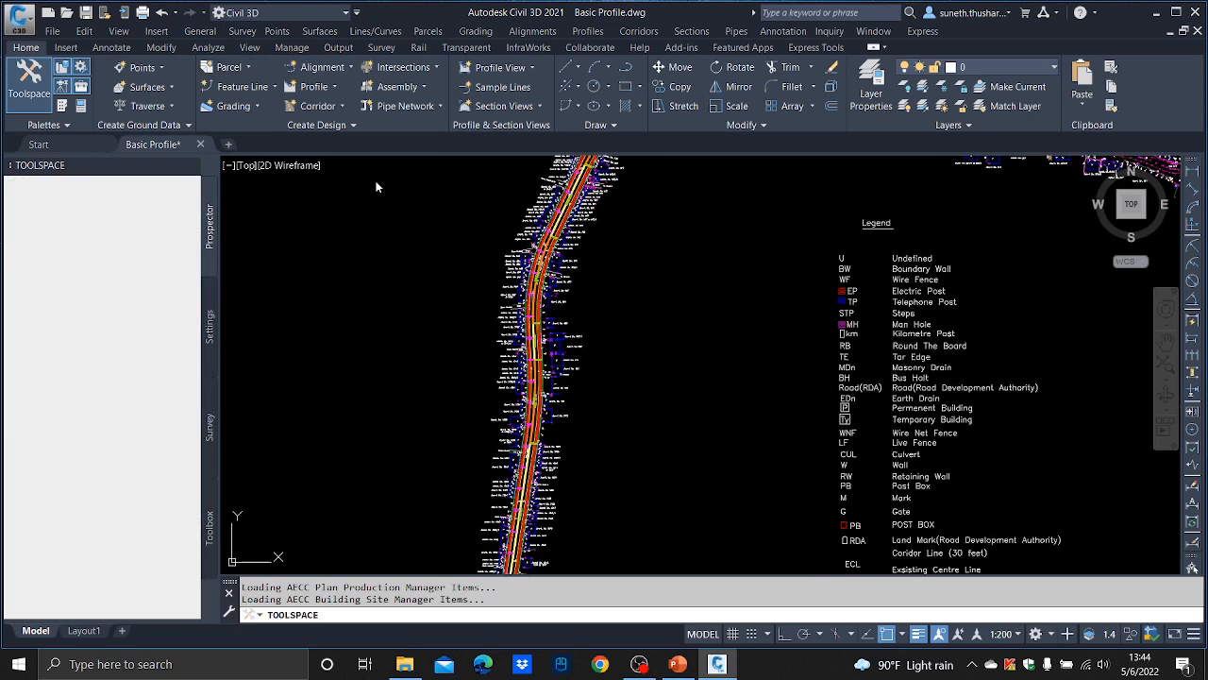
left_click(199, 31)
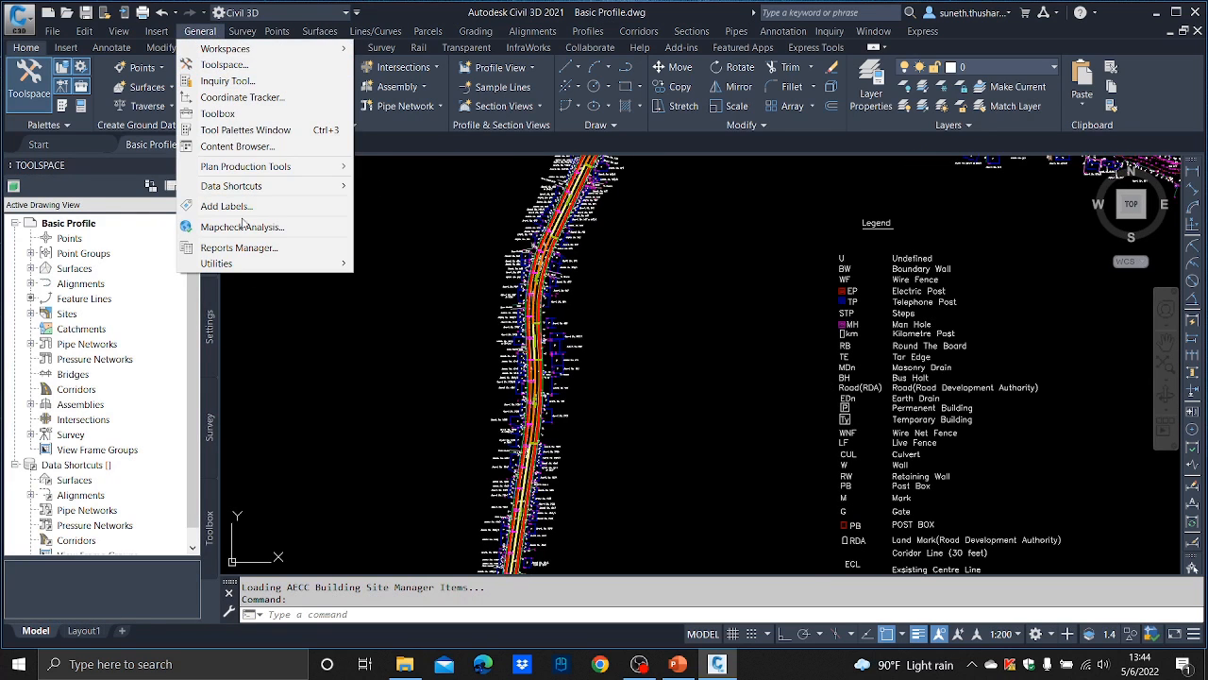
left_click(365, 332)
left_click(365, 331)
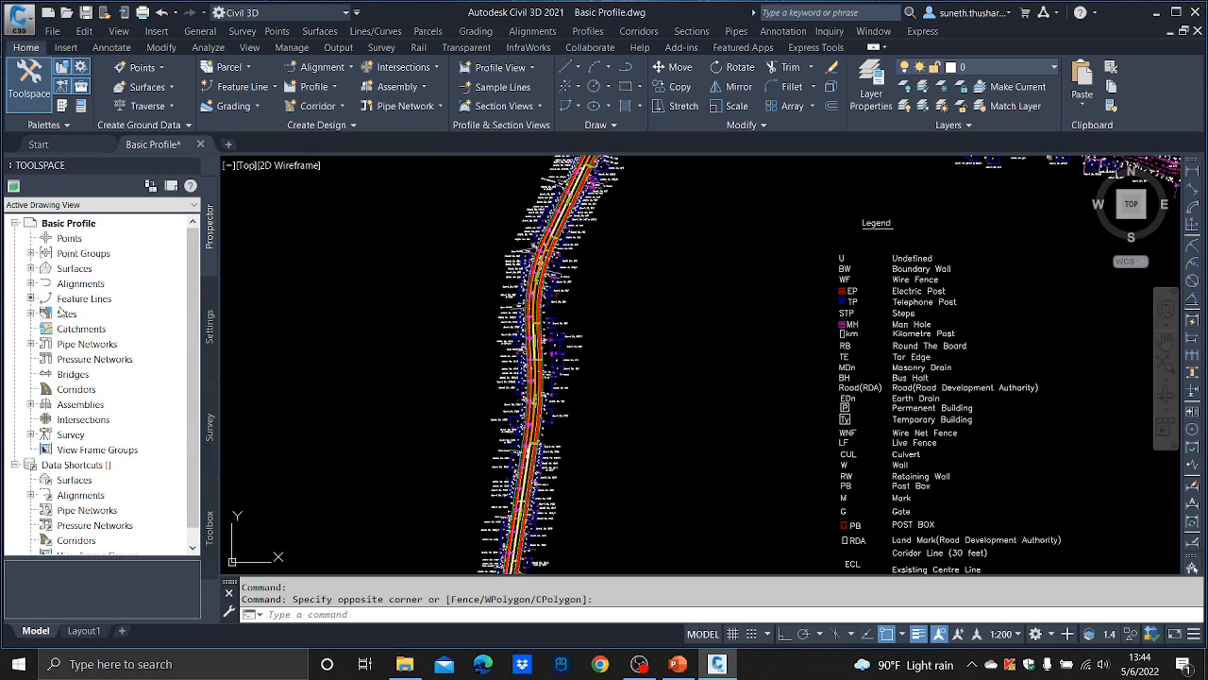
- Delete the NS surface from the drawing's Surfaces collection
left_click(30, 269)
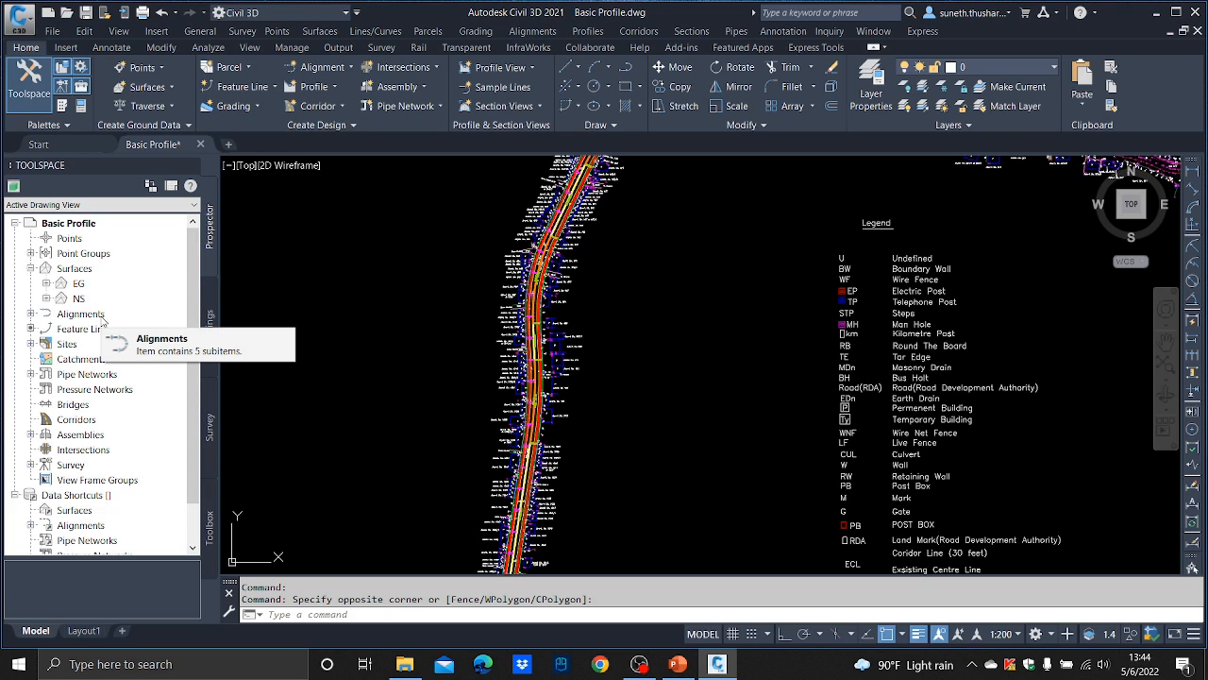
left_click(75, 300)
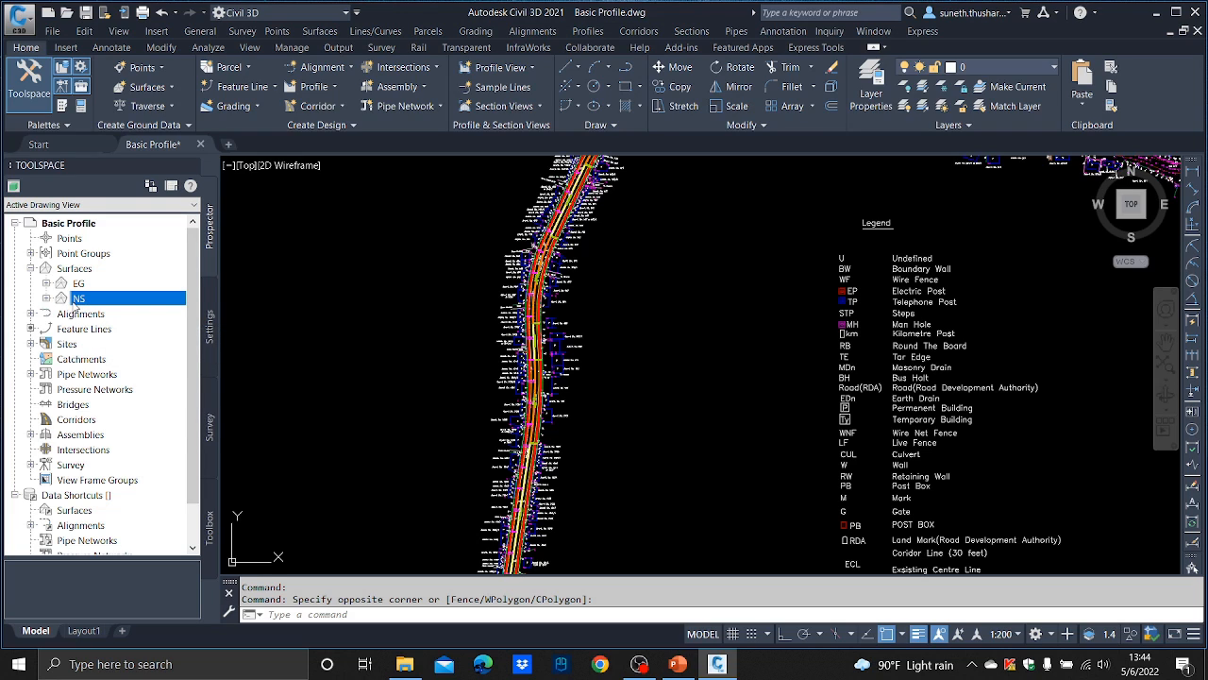
right_click(76, 304)
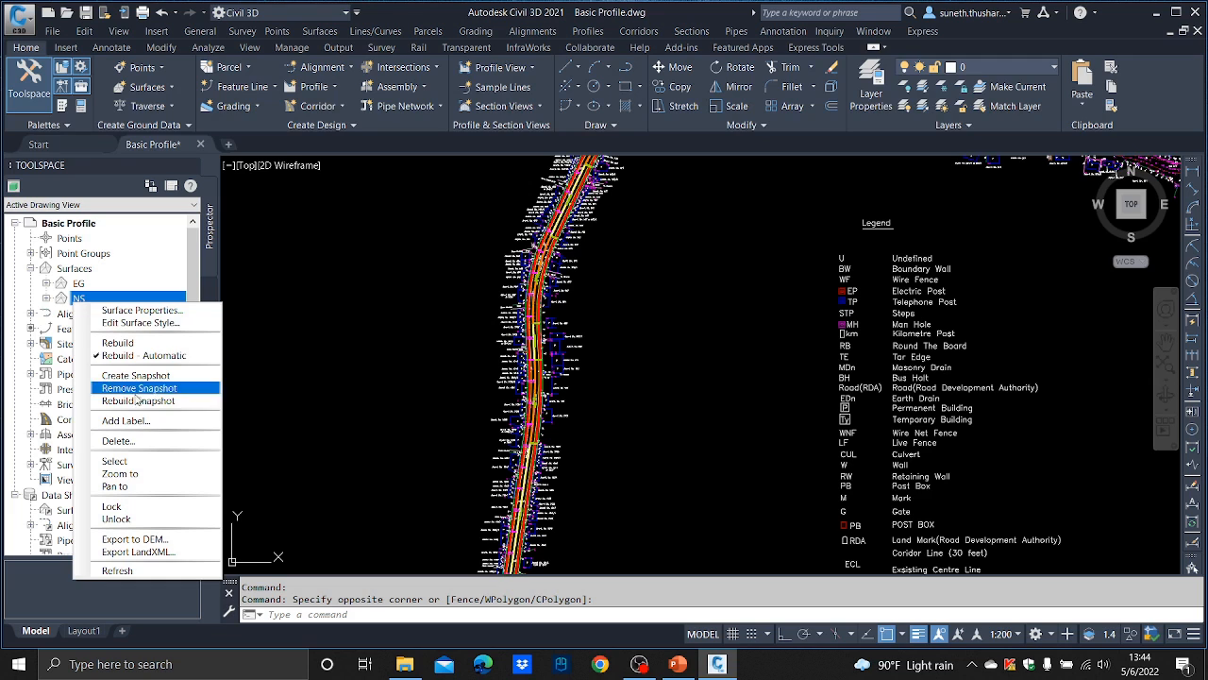
left_click(156, 441)
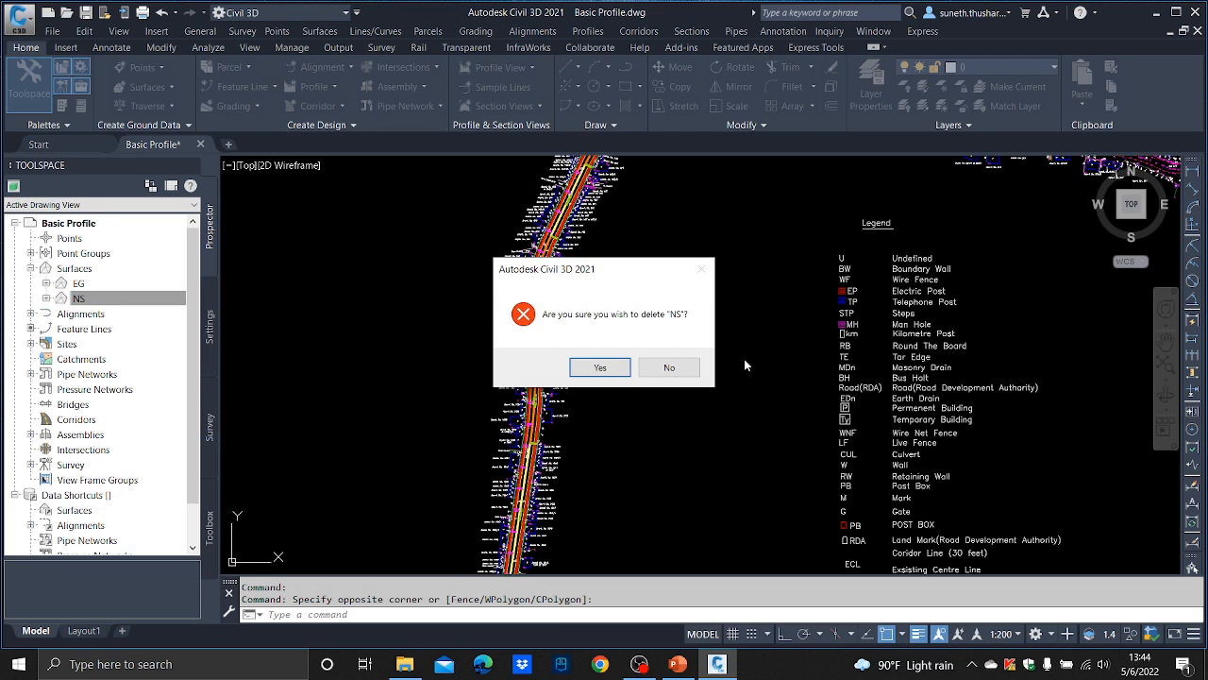
left_click(602, 368)
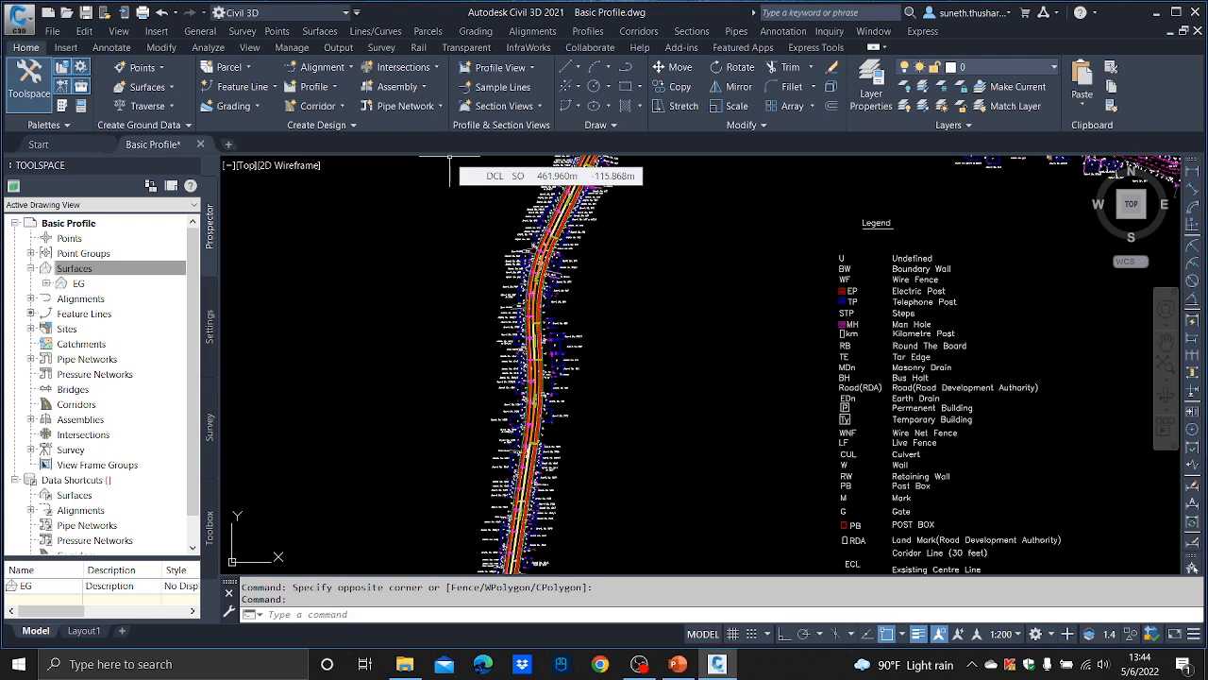
- Start a profile from surface for alignment DCL and add the EG surface to the profile list over the full station range
scroll(459, 168, "down", 6)
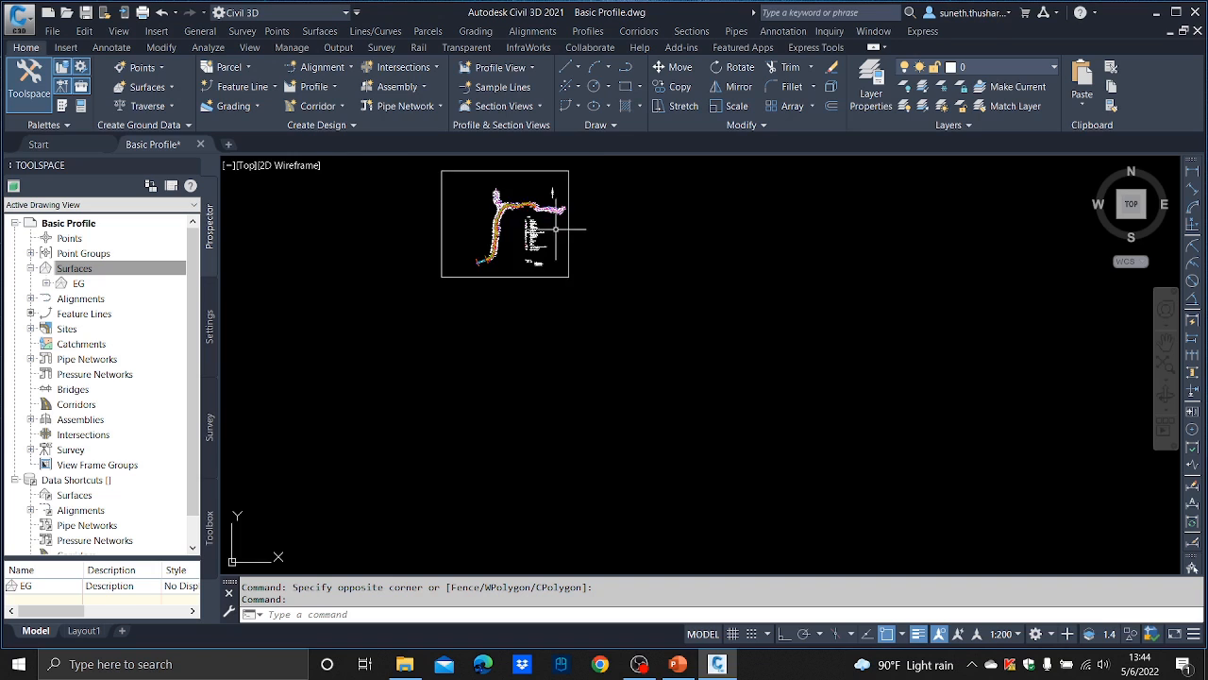
scroll(557, 225, "up", 4)
scroll(615, 324, "down", 5)
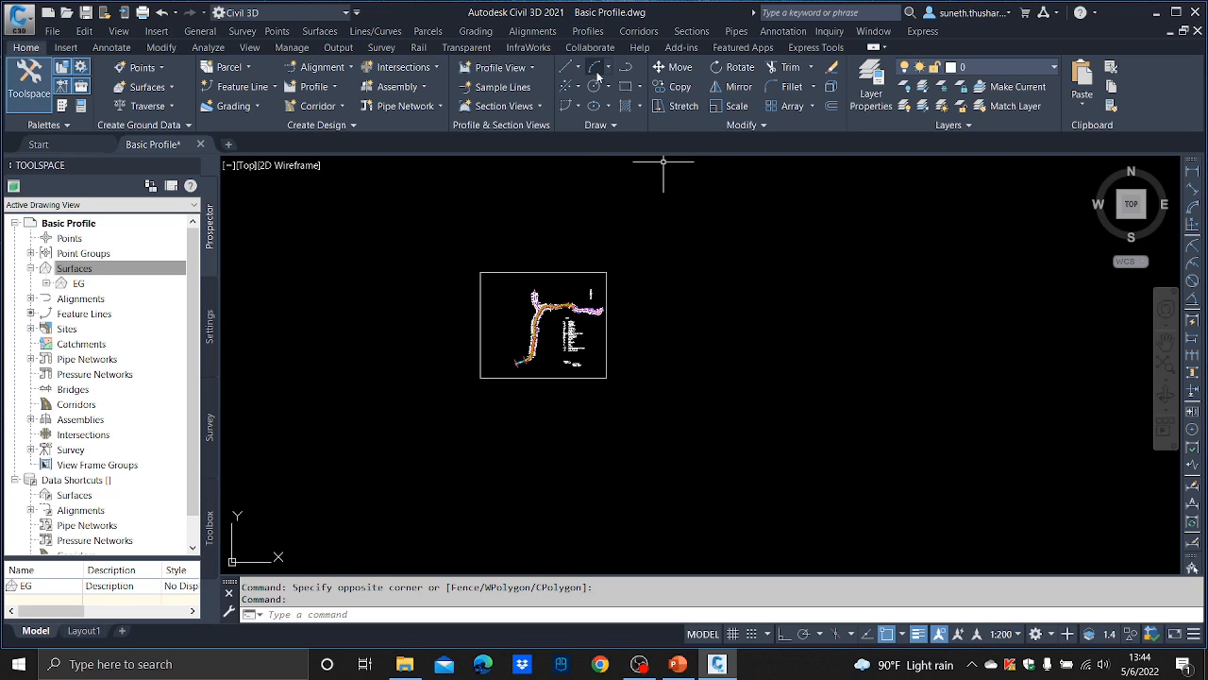
left_click(595, 34)
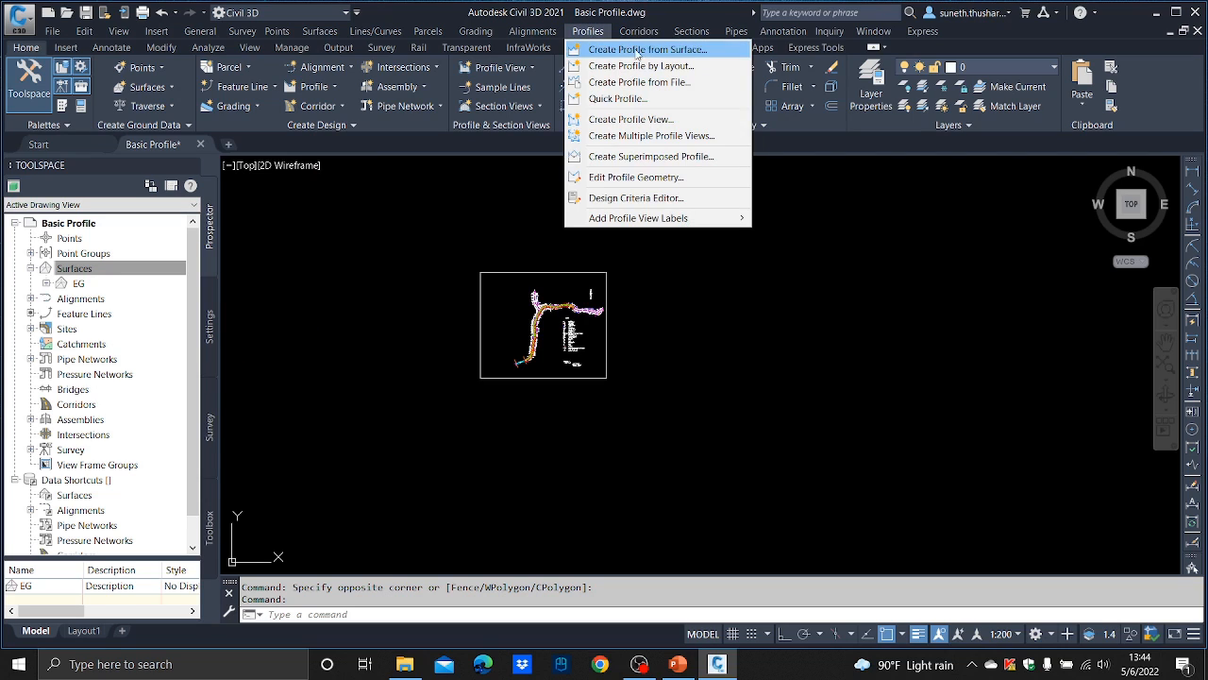
left_click(725, 58)
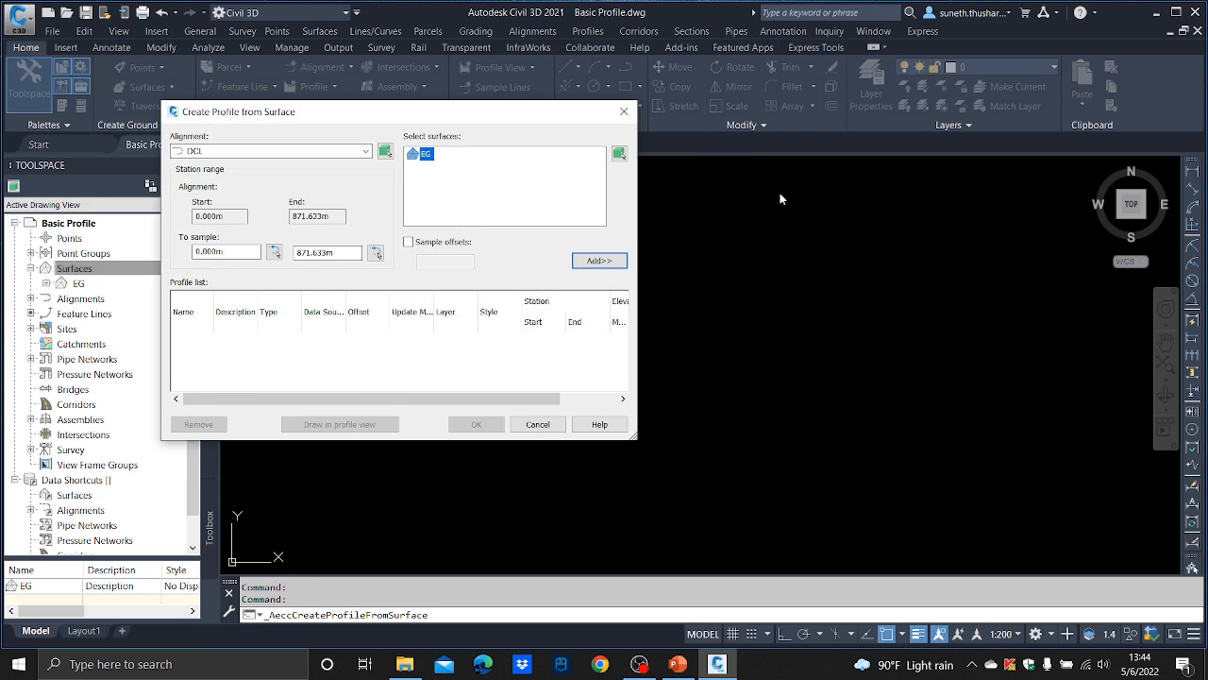
left_click(310, 157)
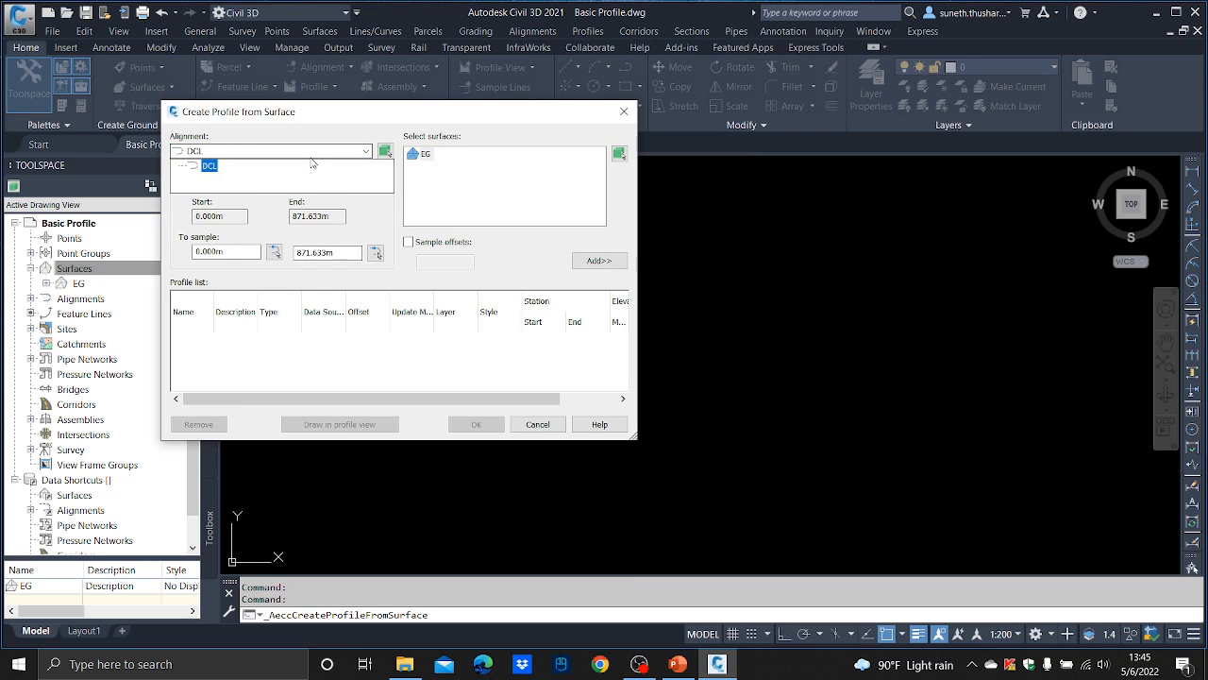
left_click(311, 157)
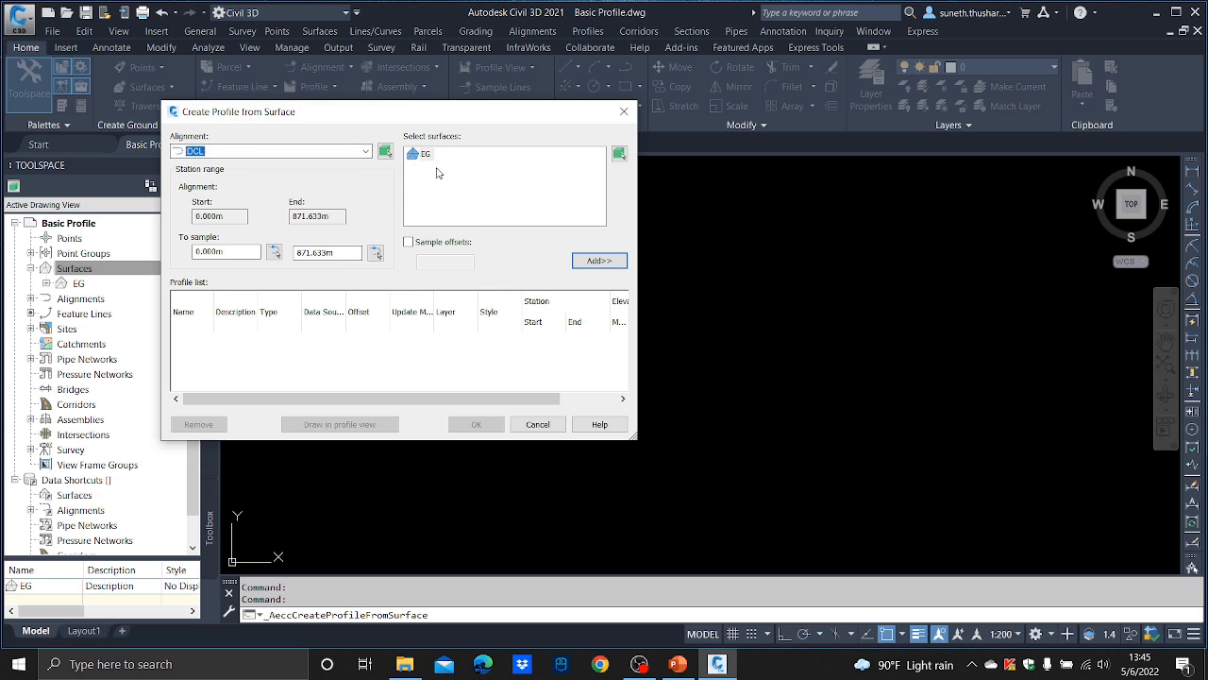
left_click(601, 262)
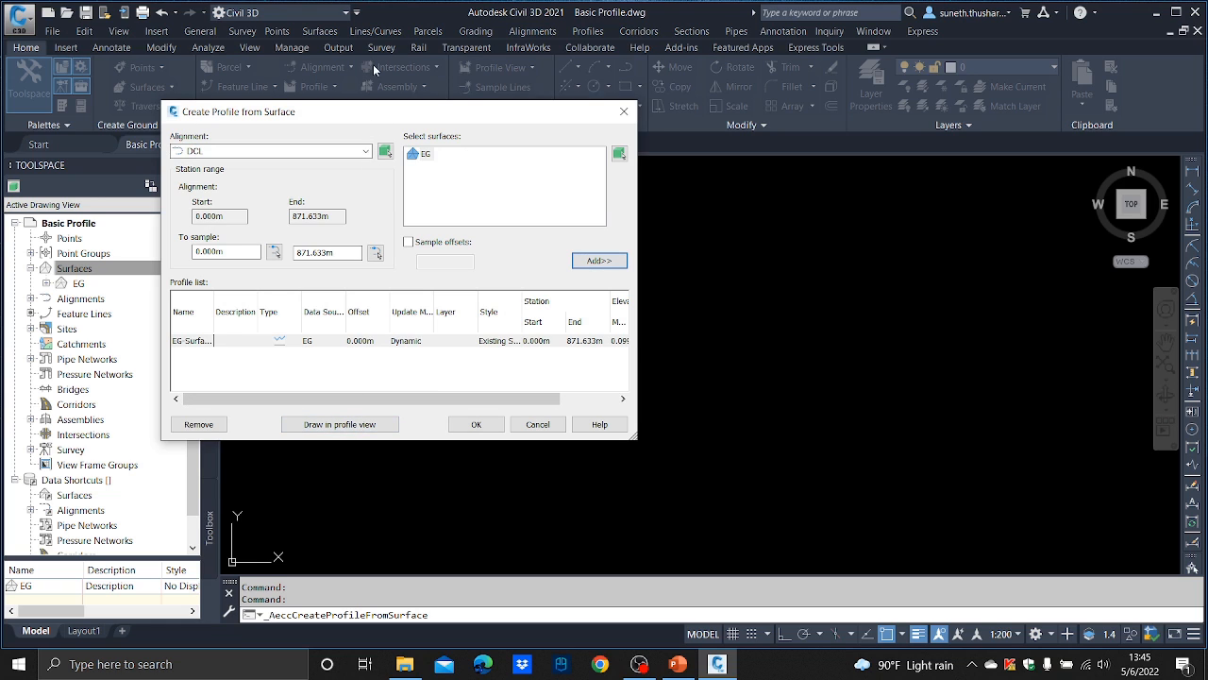
- Draw the sampled profile in a new profile view named EG, using the Road (5x) style and the automatic station range
mouse_move(384, 111)
left_mouse_down()
mouse_move(577, 209)
mouse_move(579, 190)
left_mouse_up()
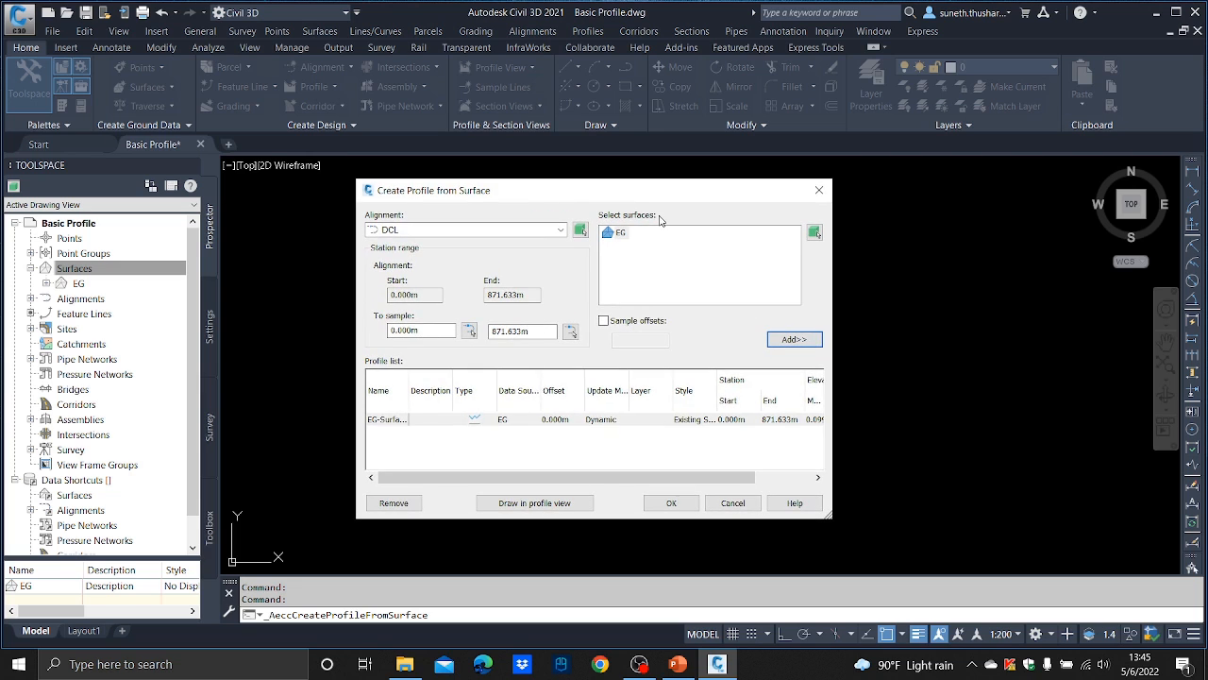
left_click(565, 508)
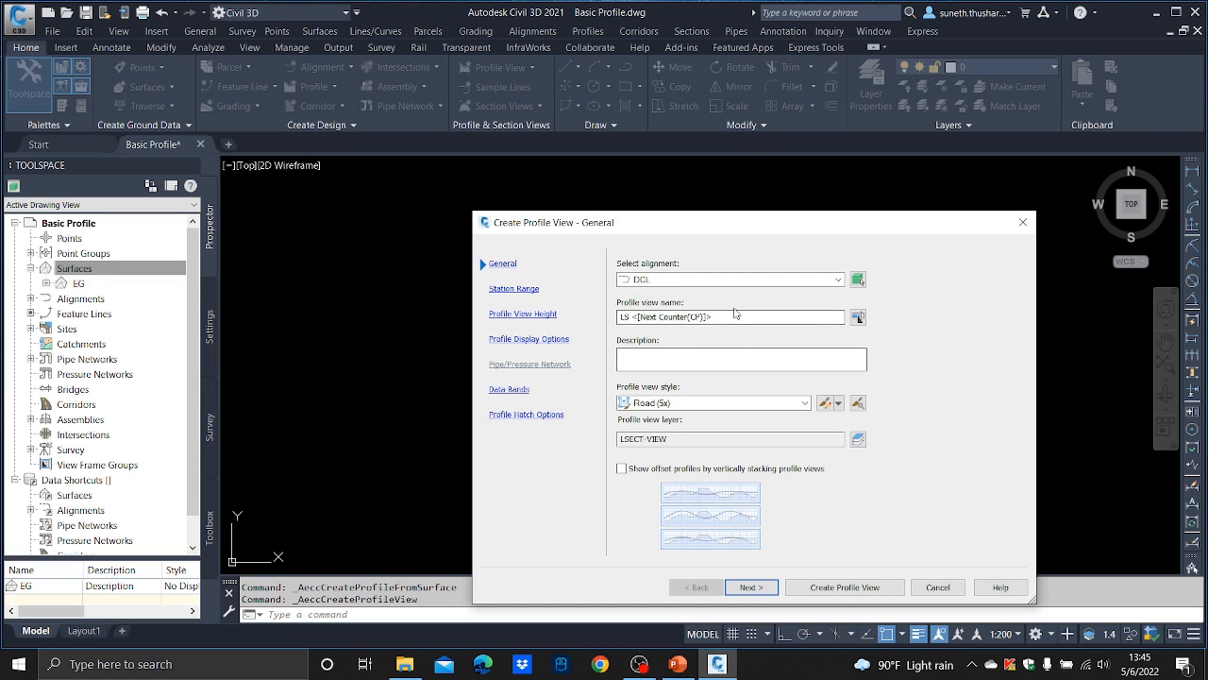
left_click_drag(735, 318, 617, 318)
type("EG")
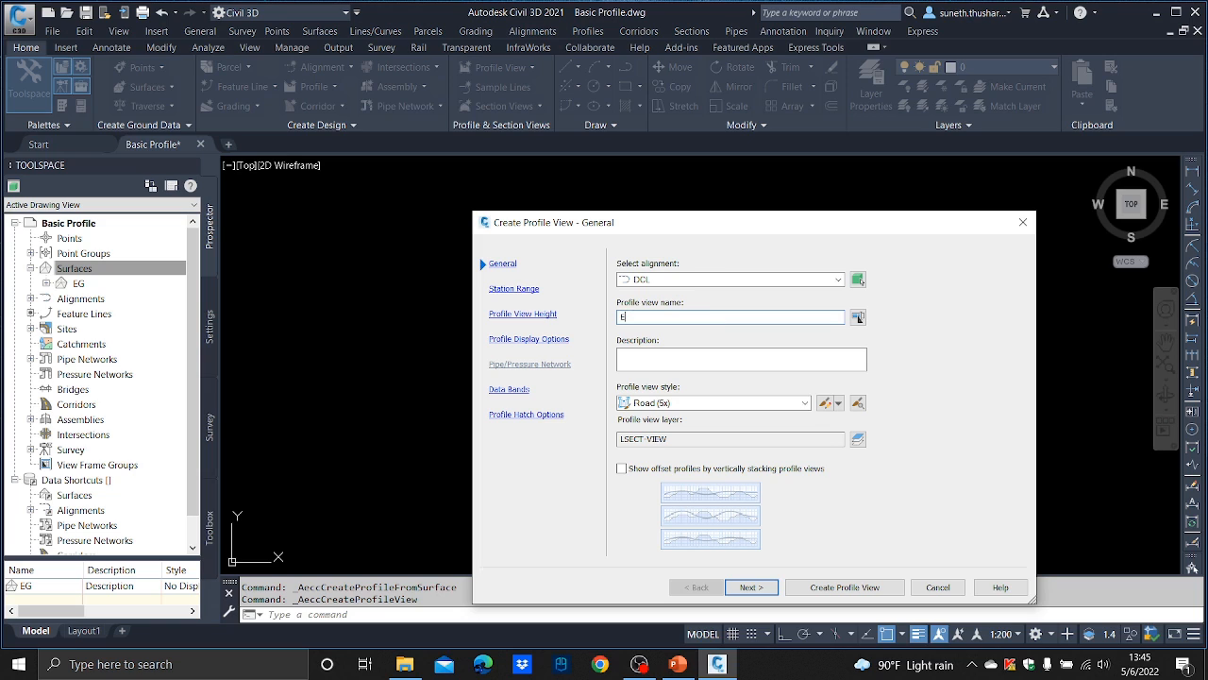
left_click(762, 404)
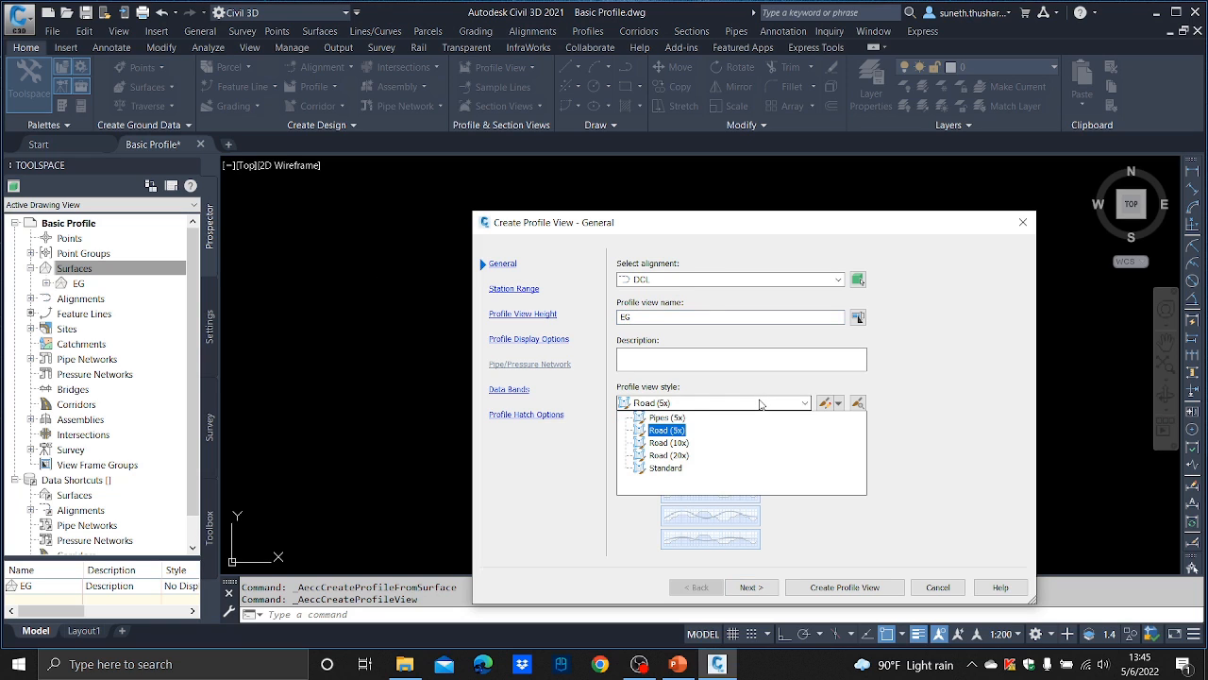
left_click(679, 432)
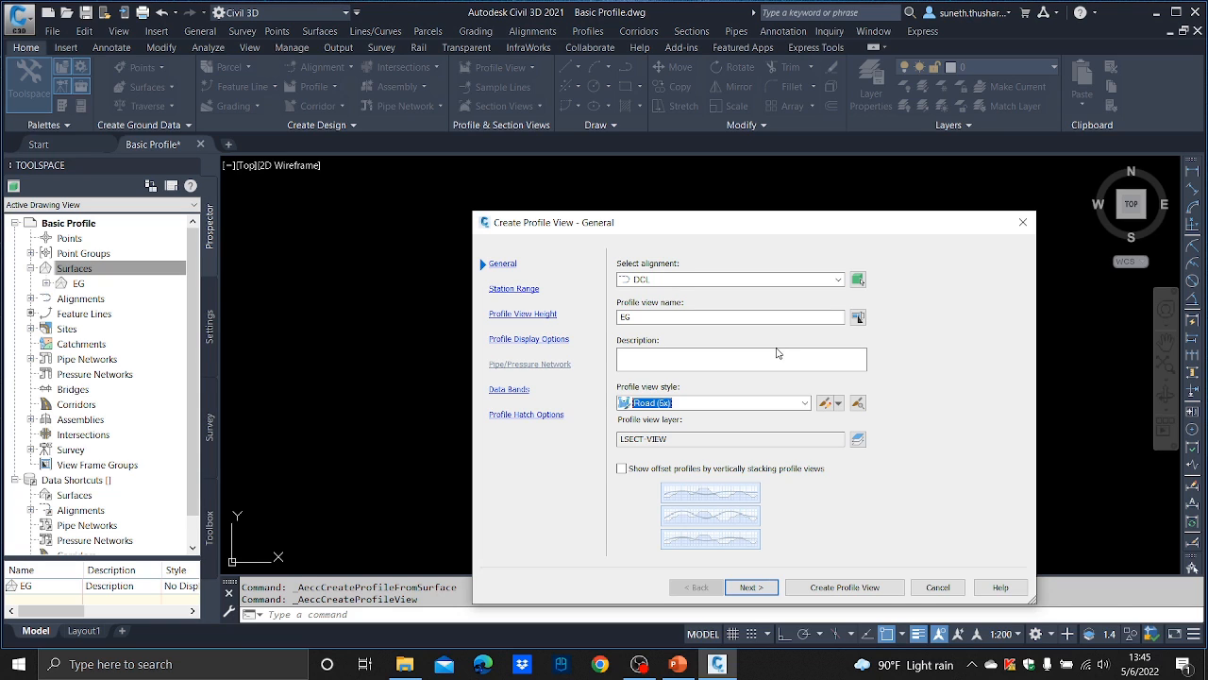
left_click(750, 589)
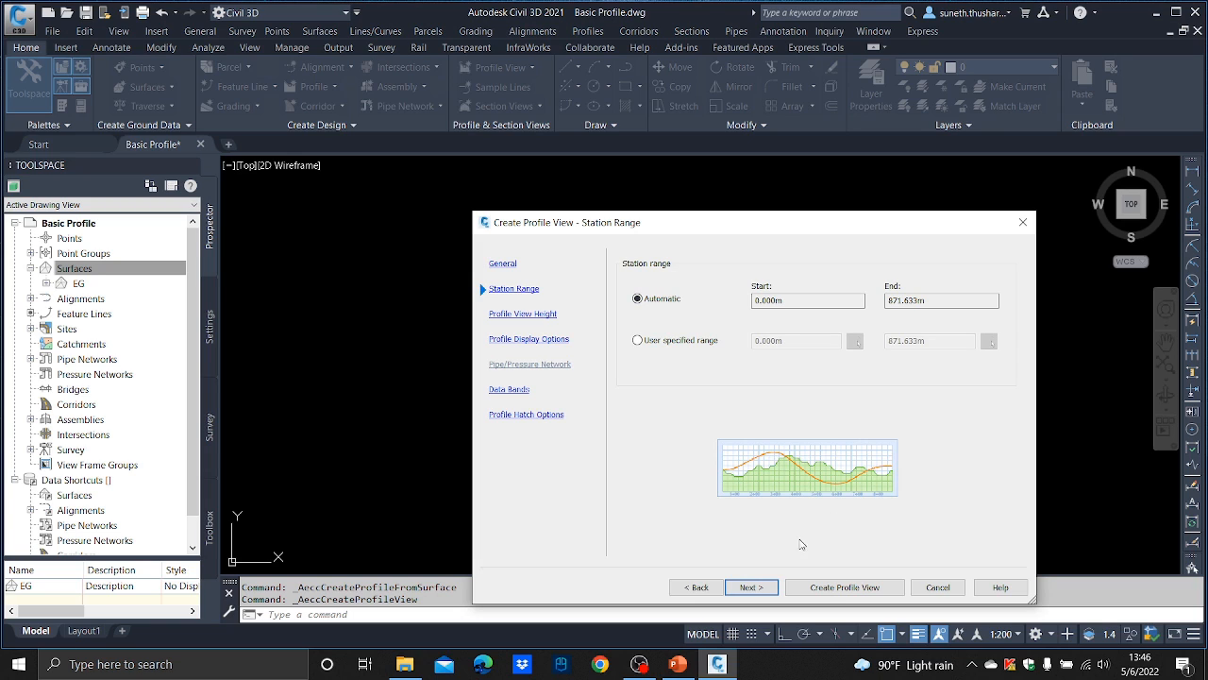
left_click(775, 583)
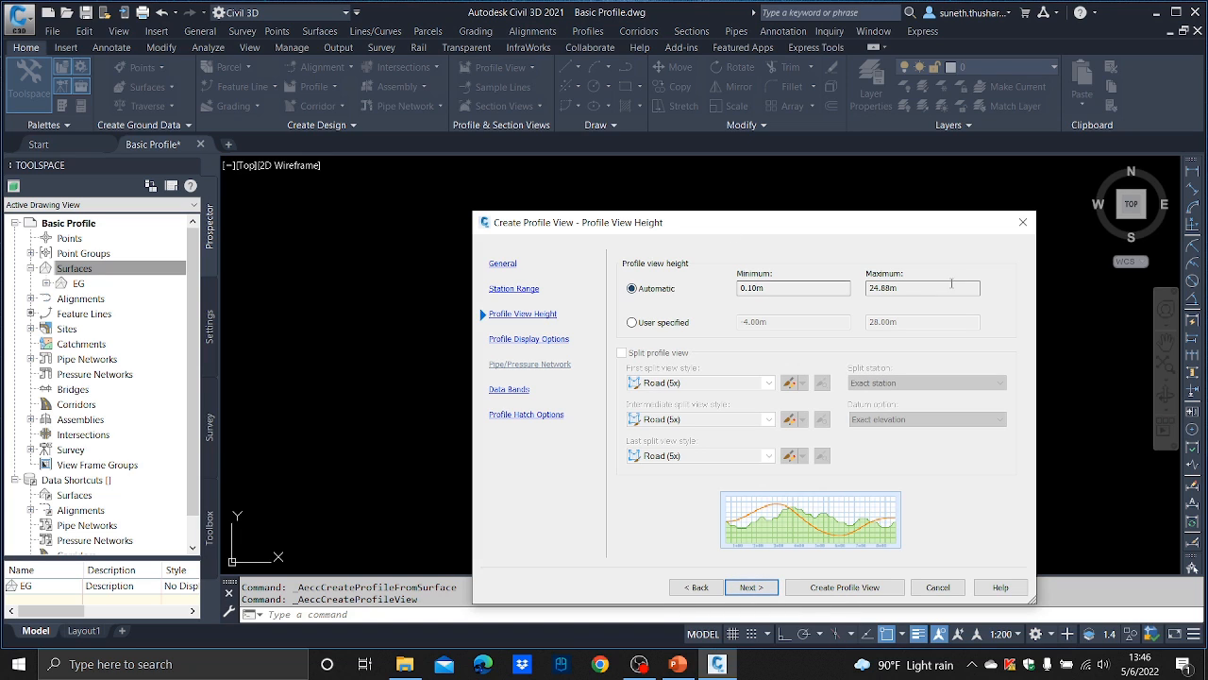
- Keep the automatic profile view height and default profile display options, and choose the Highway Design band set
left_click(770, 589)
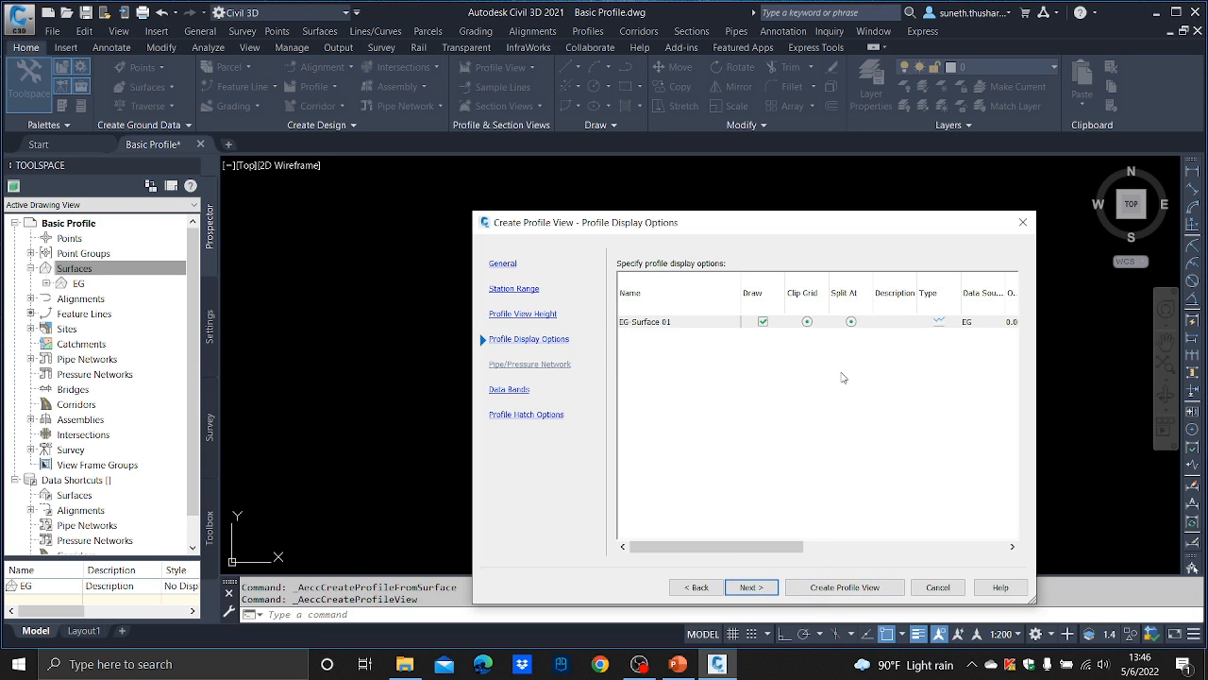
left_click(753, 587)
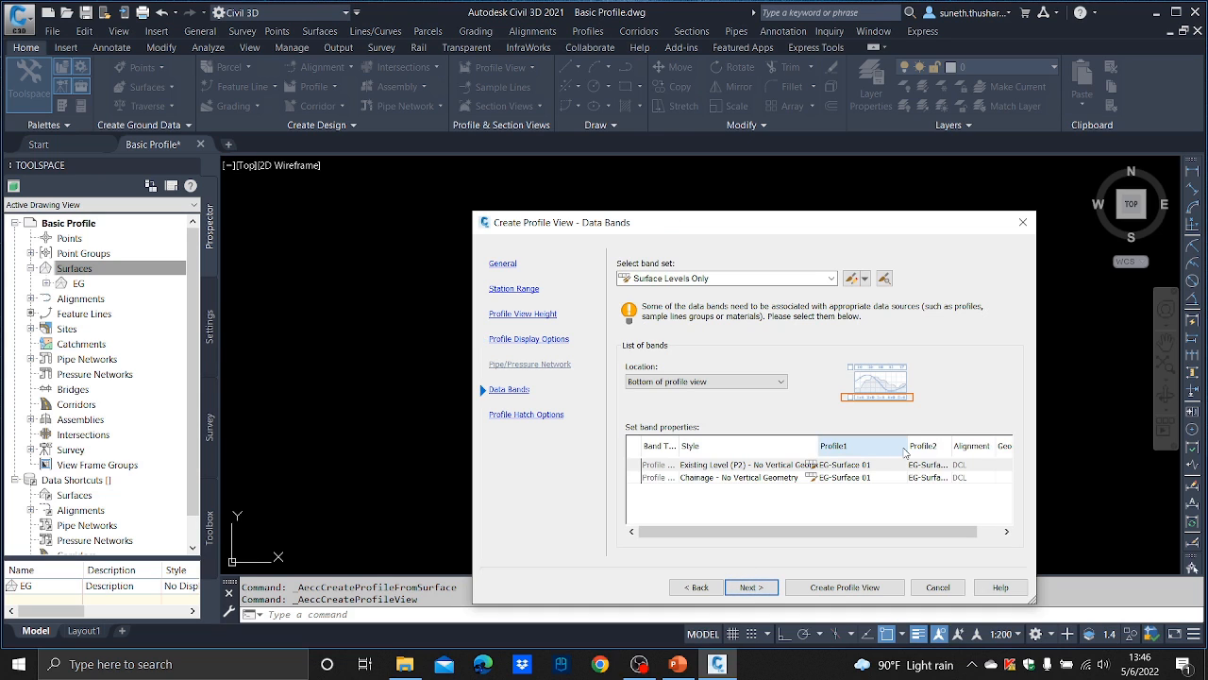
left_click(830, 279)
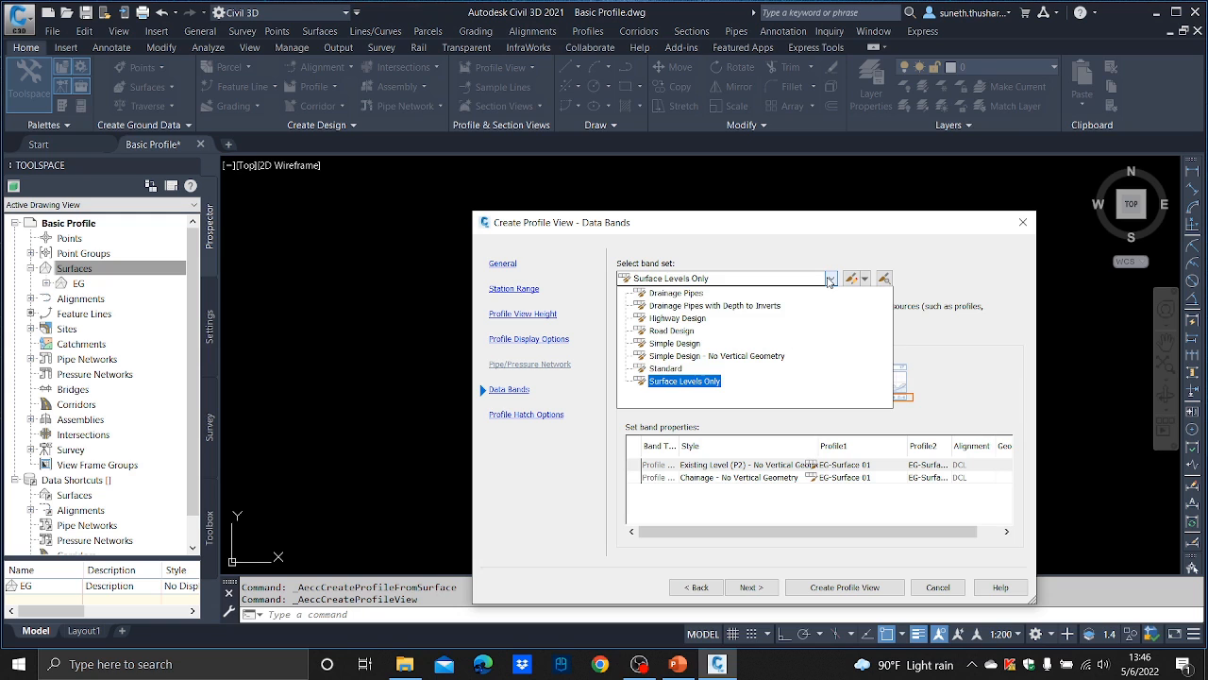
left_click(698, 318)
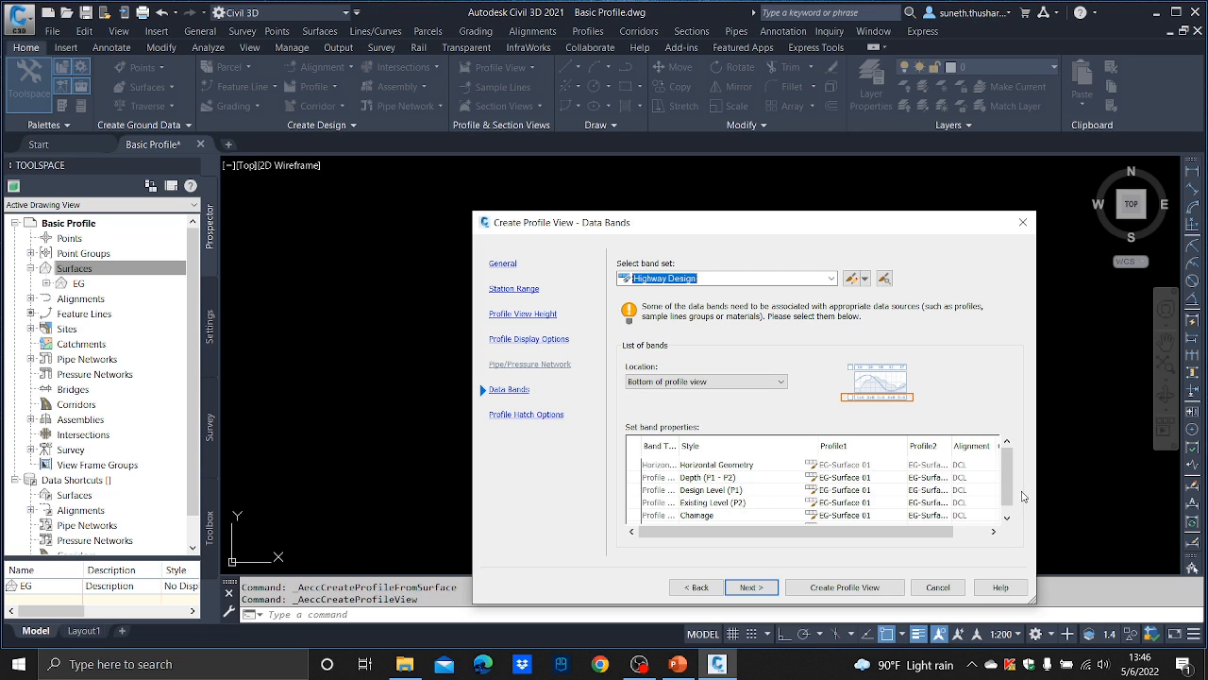
scroll(1006, 496, "down", 1)
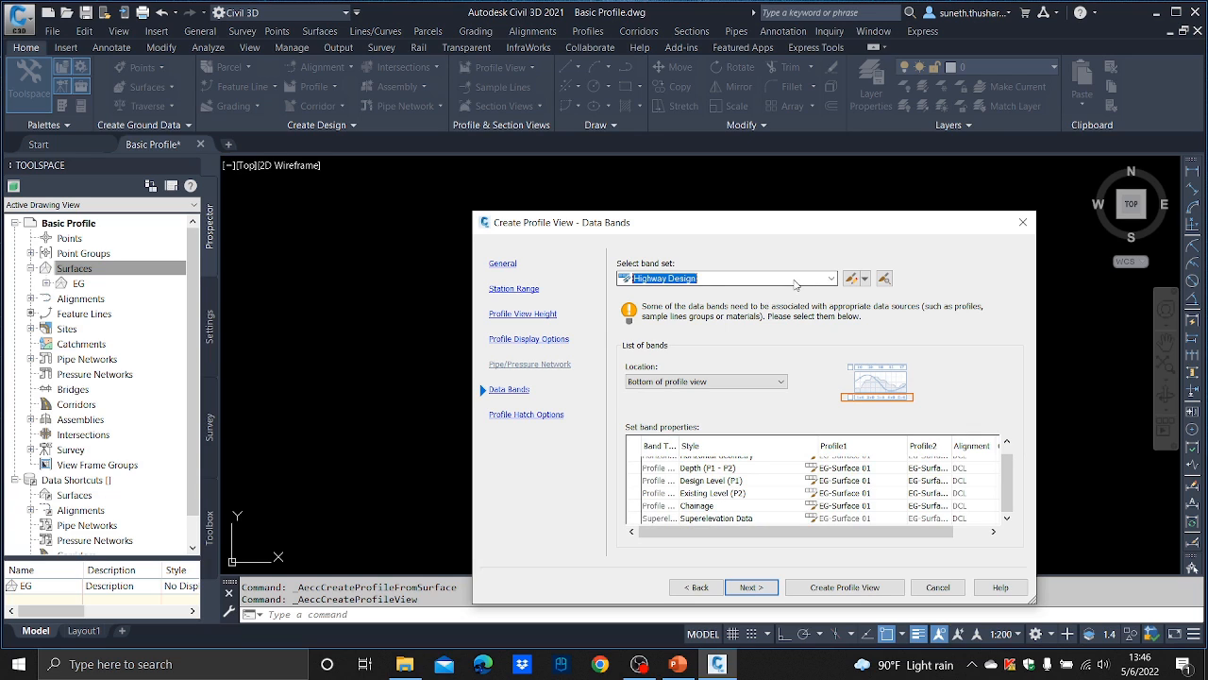
- Preview the bands of the Road Design band set and switch back to Highway Design
left_click(795, 279)
left_click(671, 331)
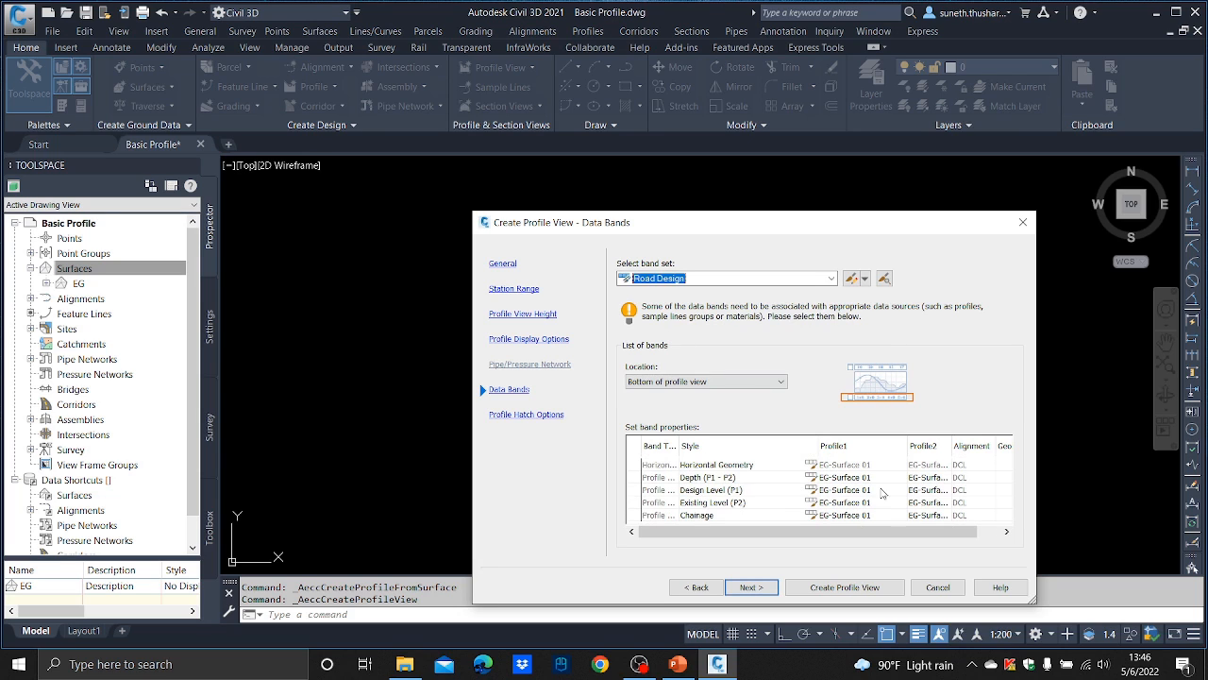
left_click(955, 499)
left_click(788, 278)
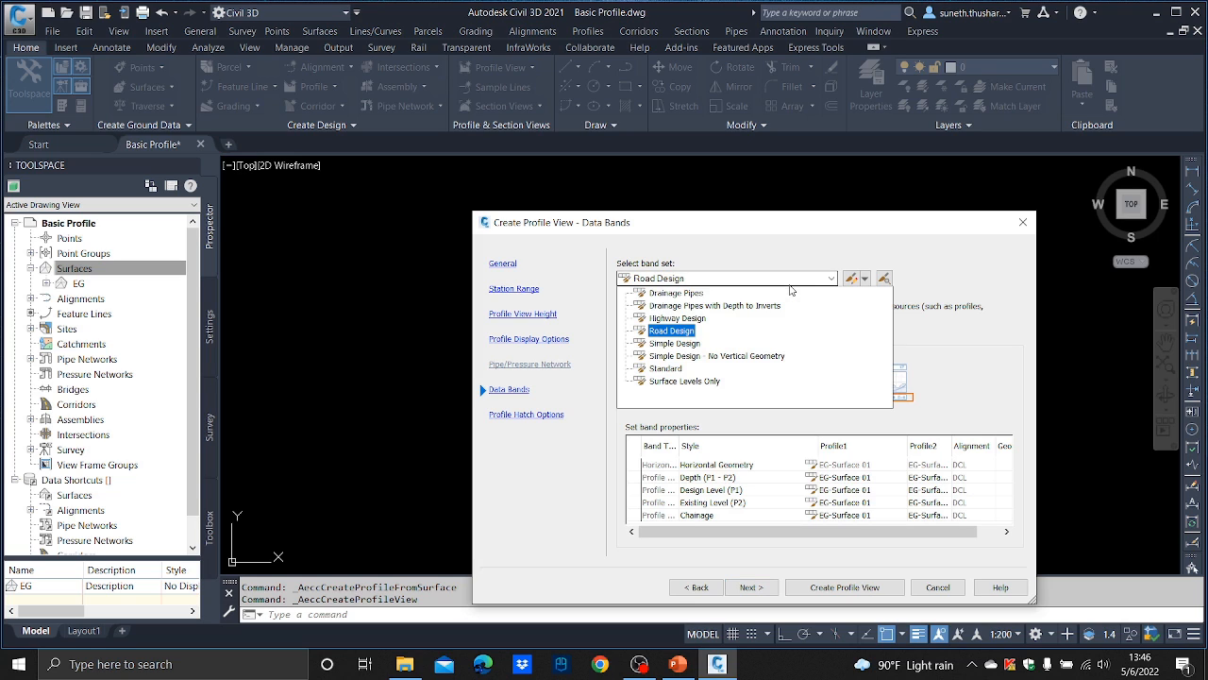
left_click(699, 319)
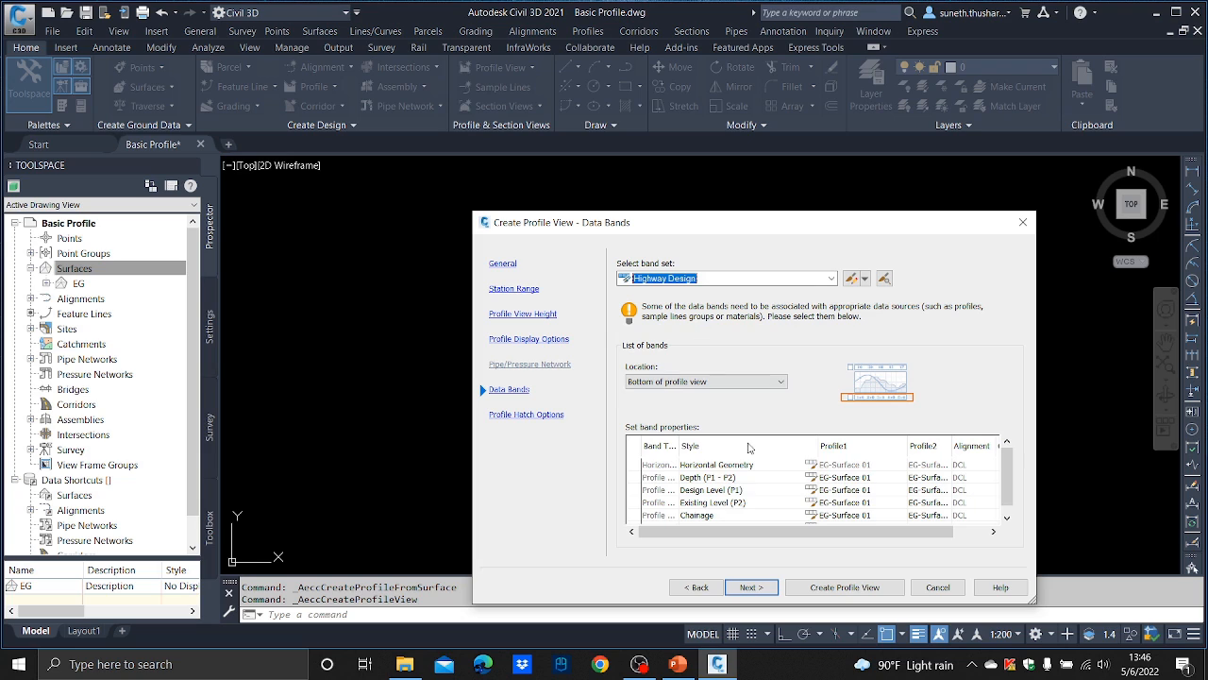
- Create the profile view without any profile hatching and place it in the empty space just east of the framed plan
left_click(752, 587)
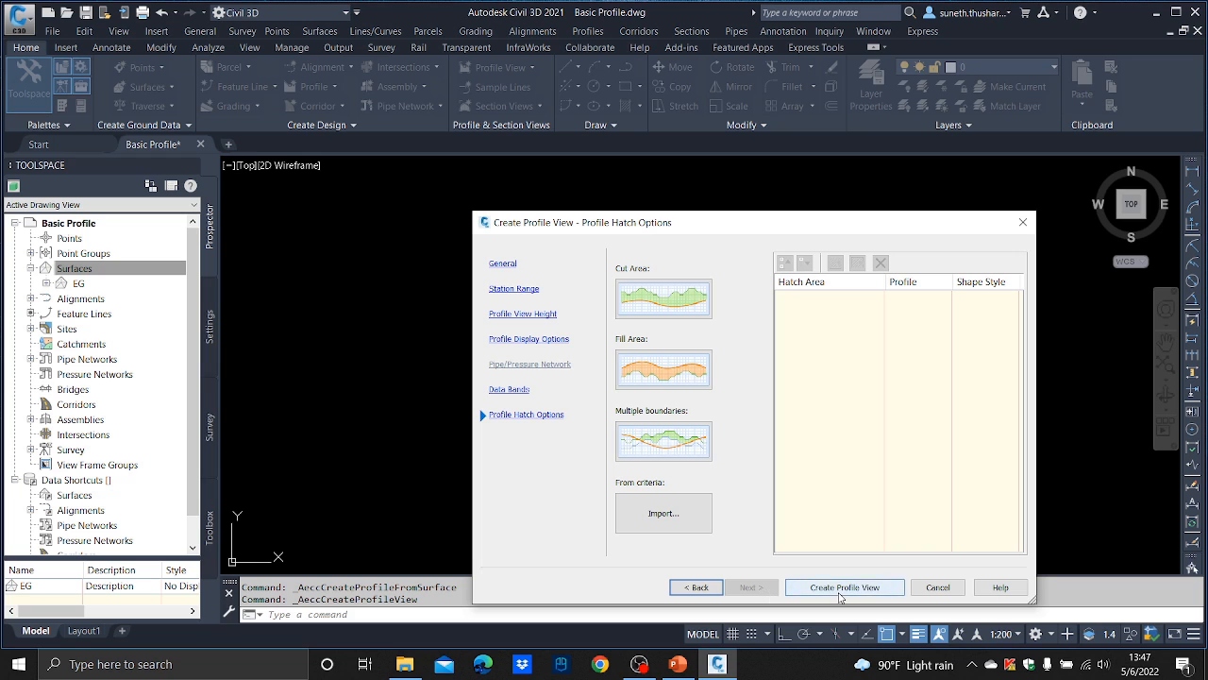
left_click(841, 587)
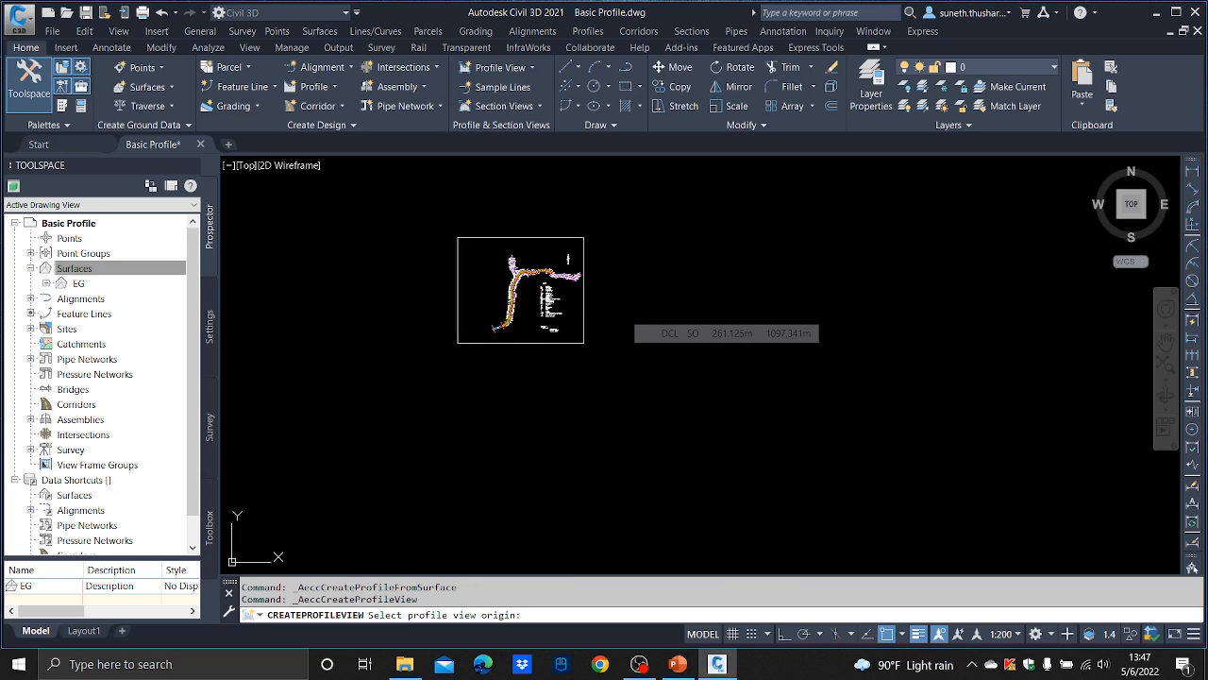
left_click(622, 317)
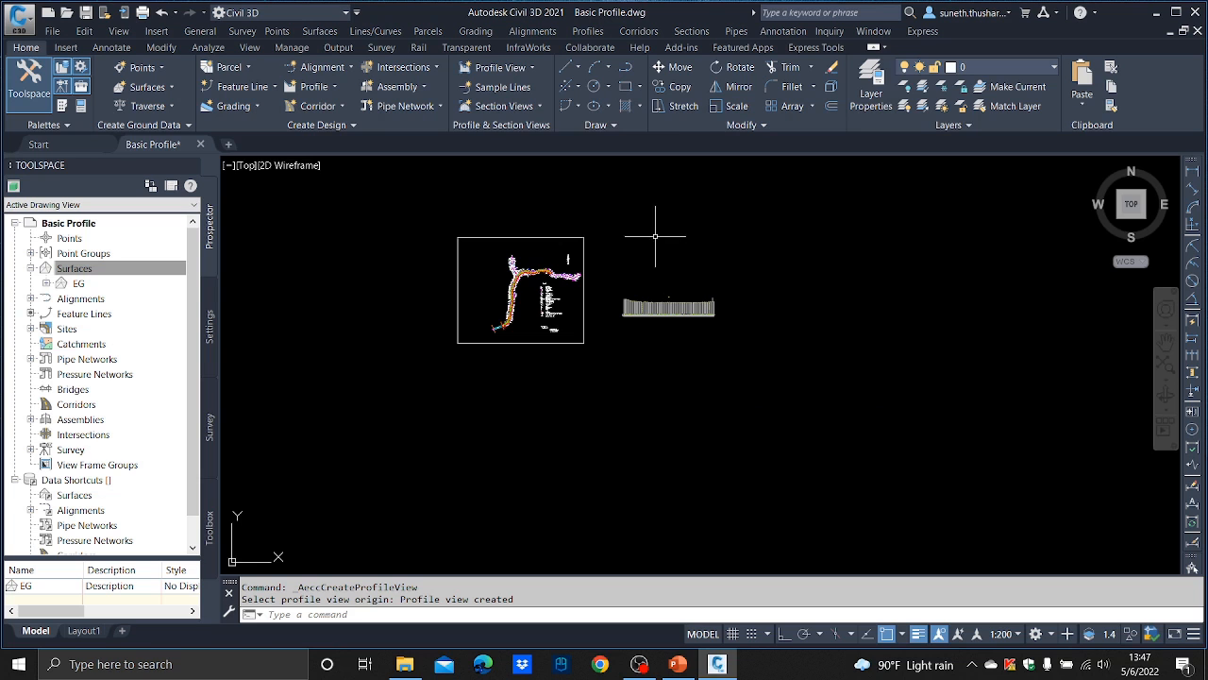
- Examine the horizontal geometry and cut/fill depth bands beneath the start of the new profile view
scroll(632, 288, "up", 8)
middle_click_drag(648, 382, 625, 179)
scroll(564, 359, "up", 4)
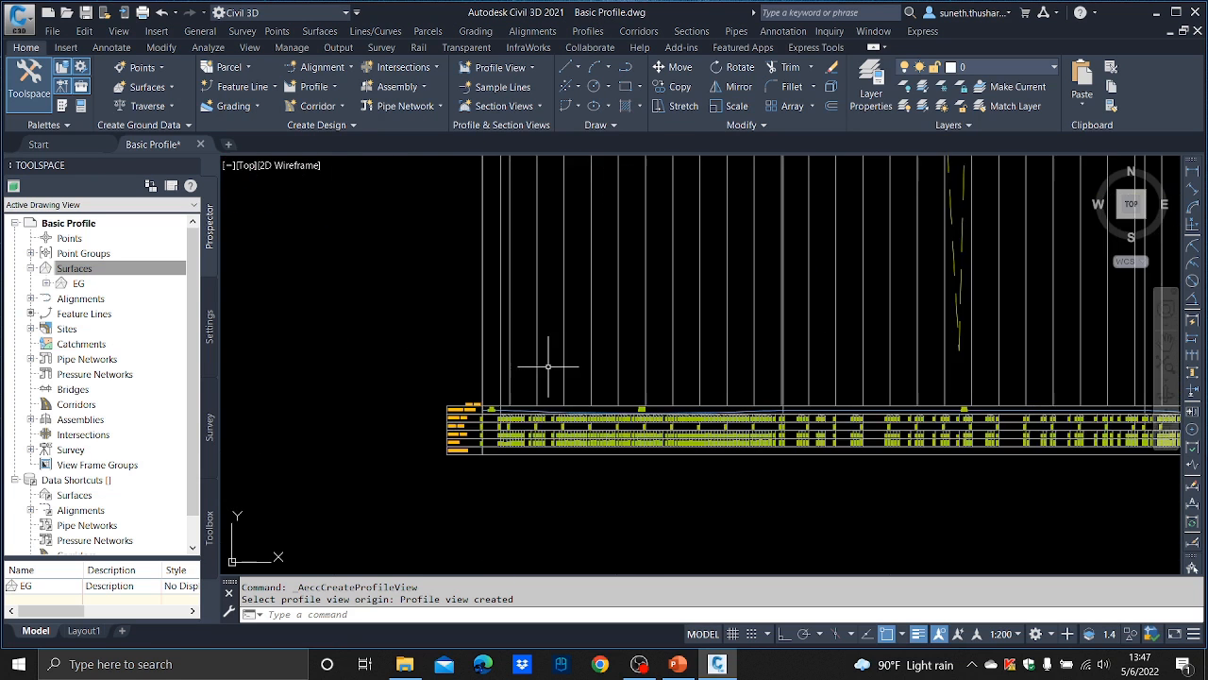
middle_click_drag(541, 418, 687, 235)
scroll(571, 274, "up", 4)
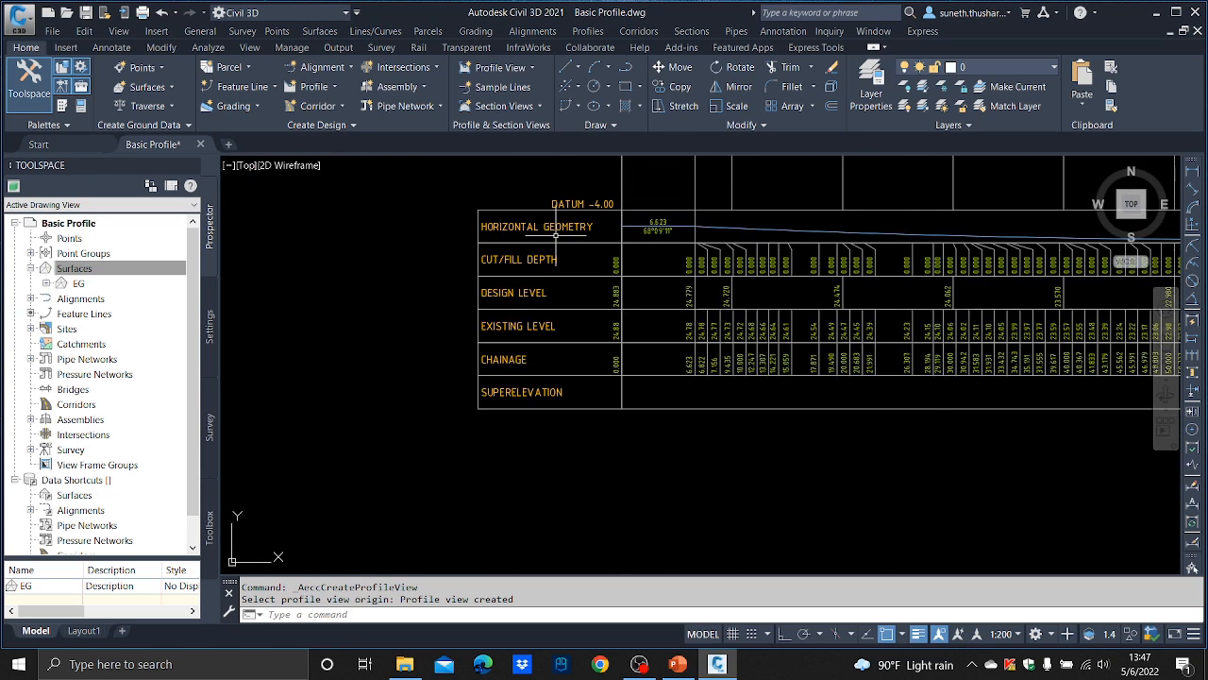
scroll(557, 236, "up", 2)
scroll(562, 235, "down", 4)
middle_click_drag(702, 238, 423, 269)
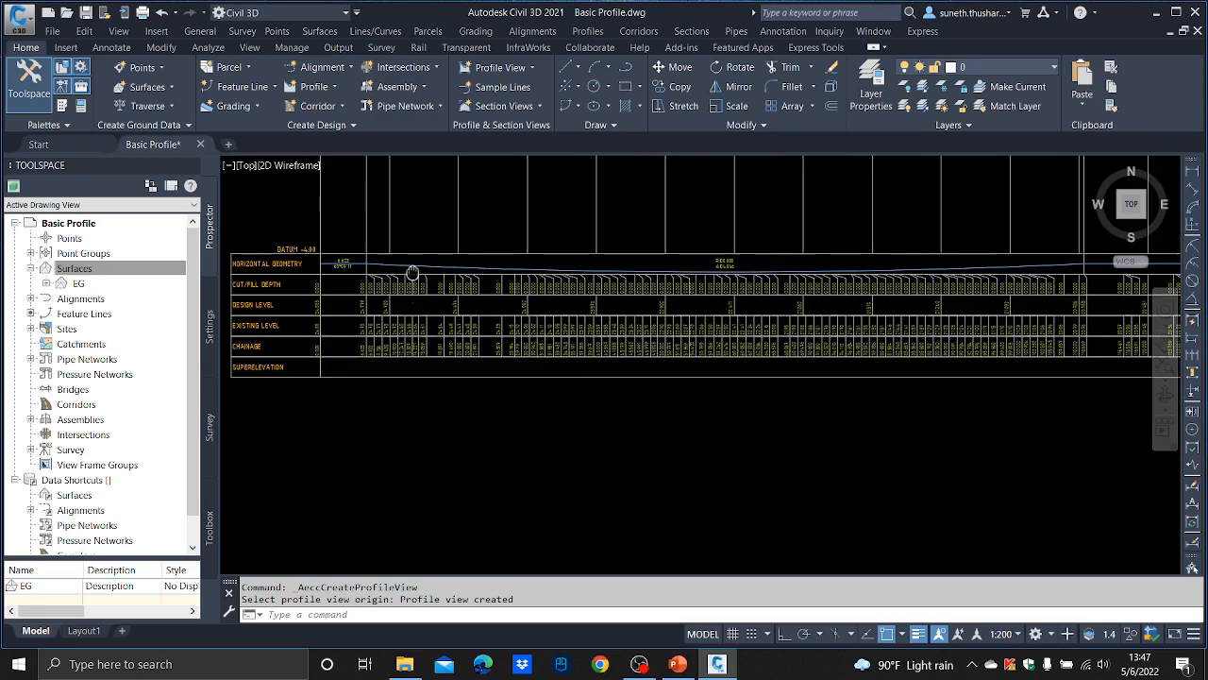
scroll(803, 263, "up", 4)
scroll(696, 292, "down", 5)
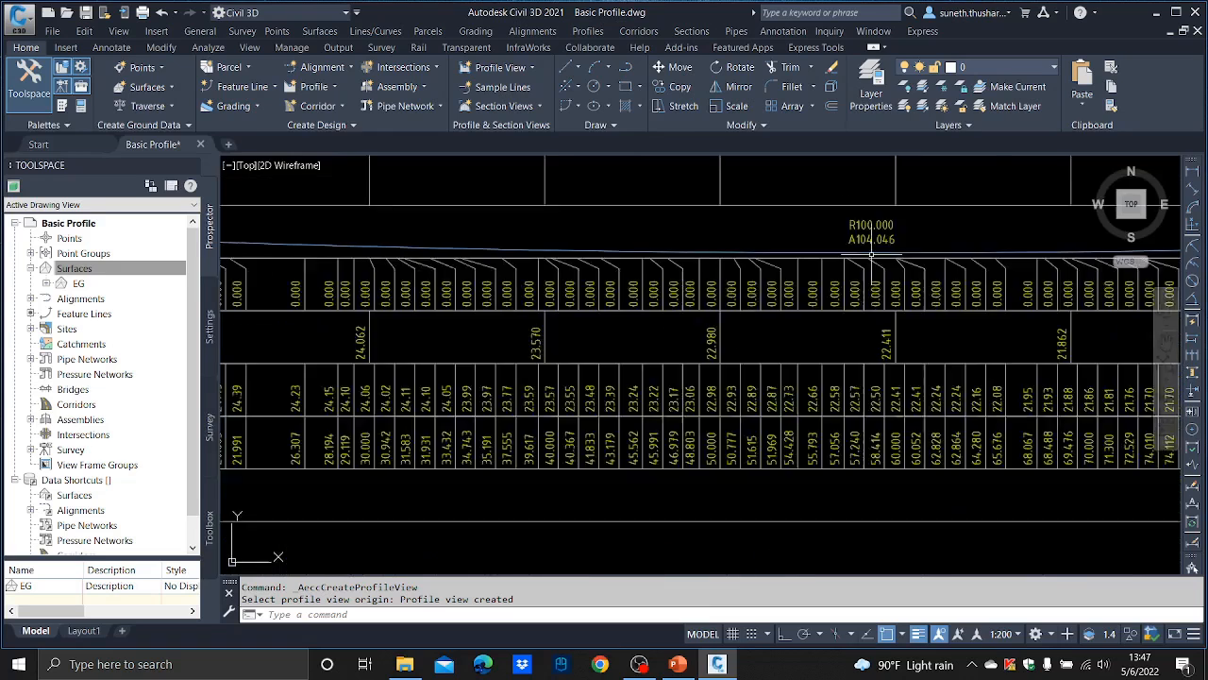
scroll(547, 237, "up", 2)
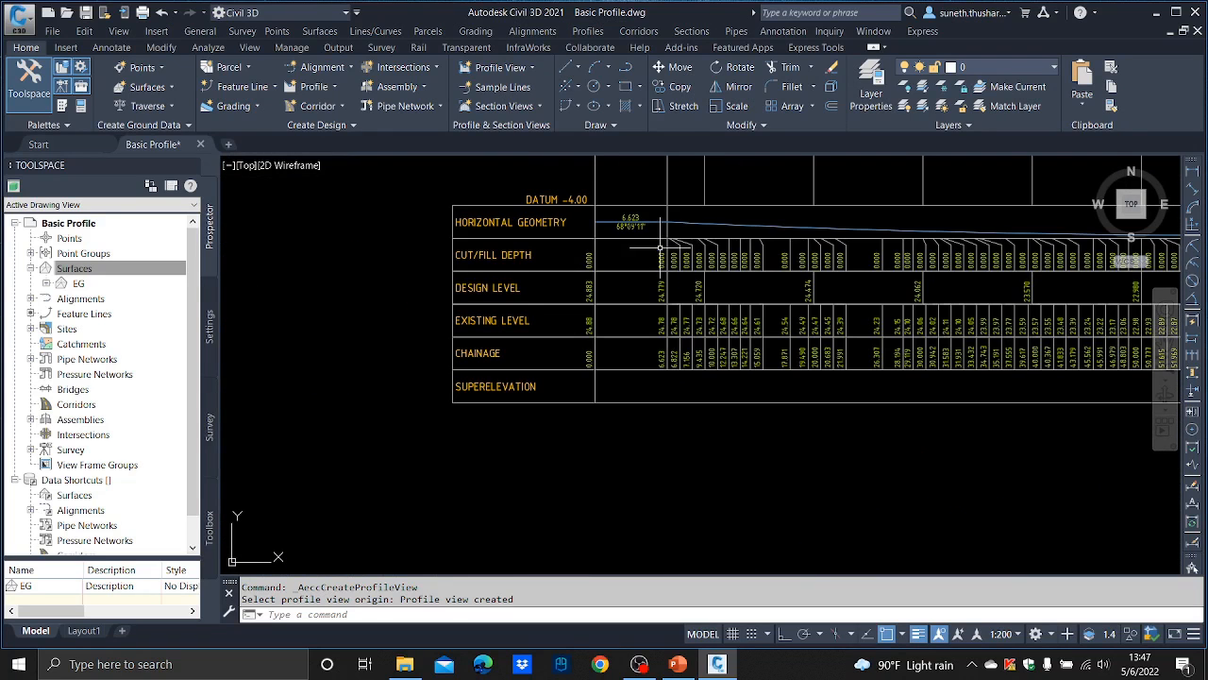
scroll(724, 260, "up", 4)
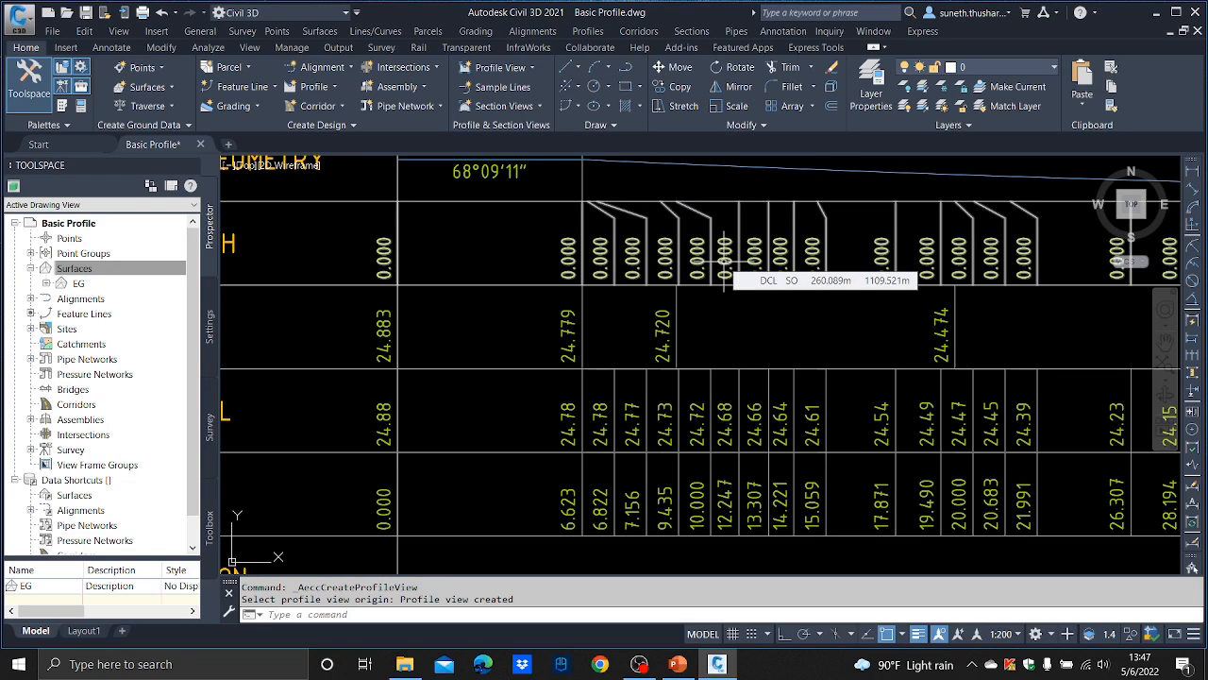
scroll(724, 261, "down", 5)
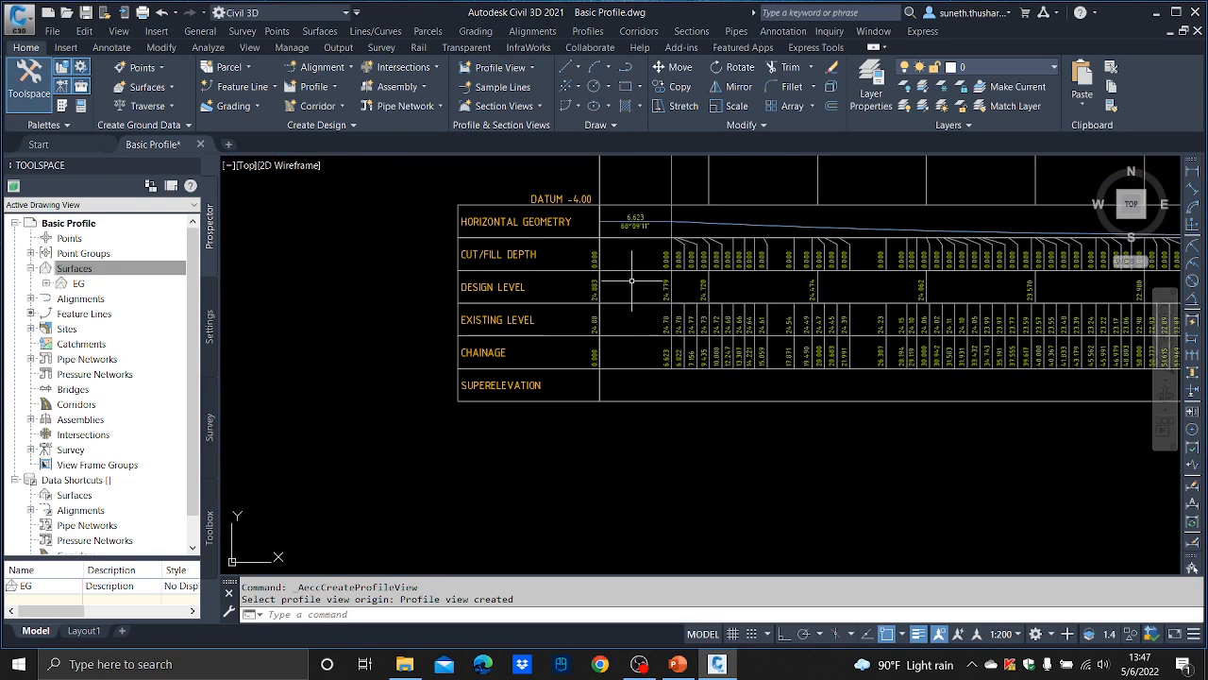
- Examine the design level, existing level, chainage and superelevation bands, along with the datum label above the band titles
scroll(560, 288, "up", 1)
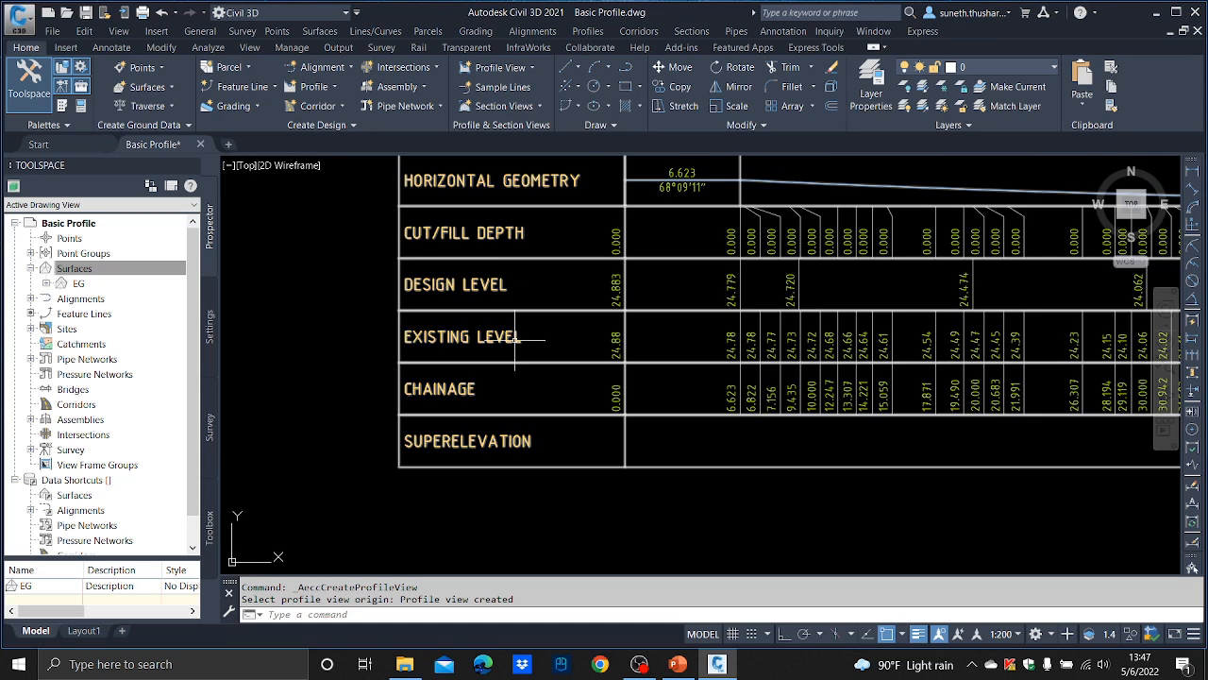
scroll(710, 290, "up", 2)
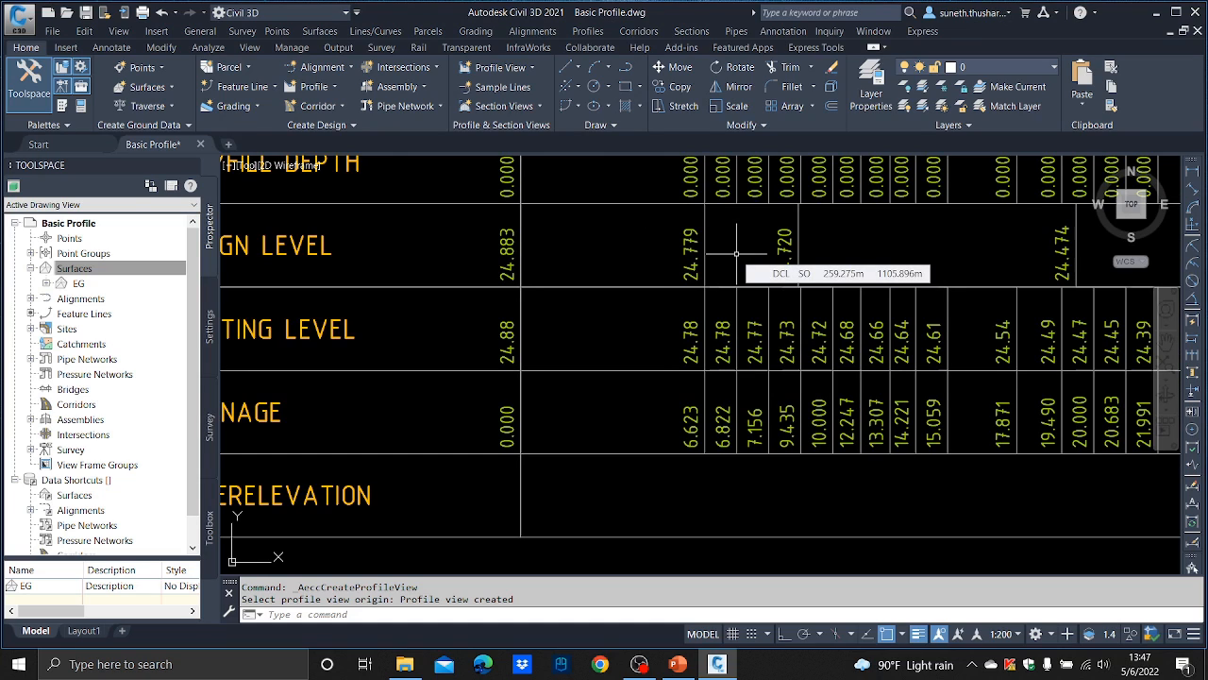
scroll(749, 263, "down", 2)
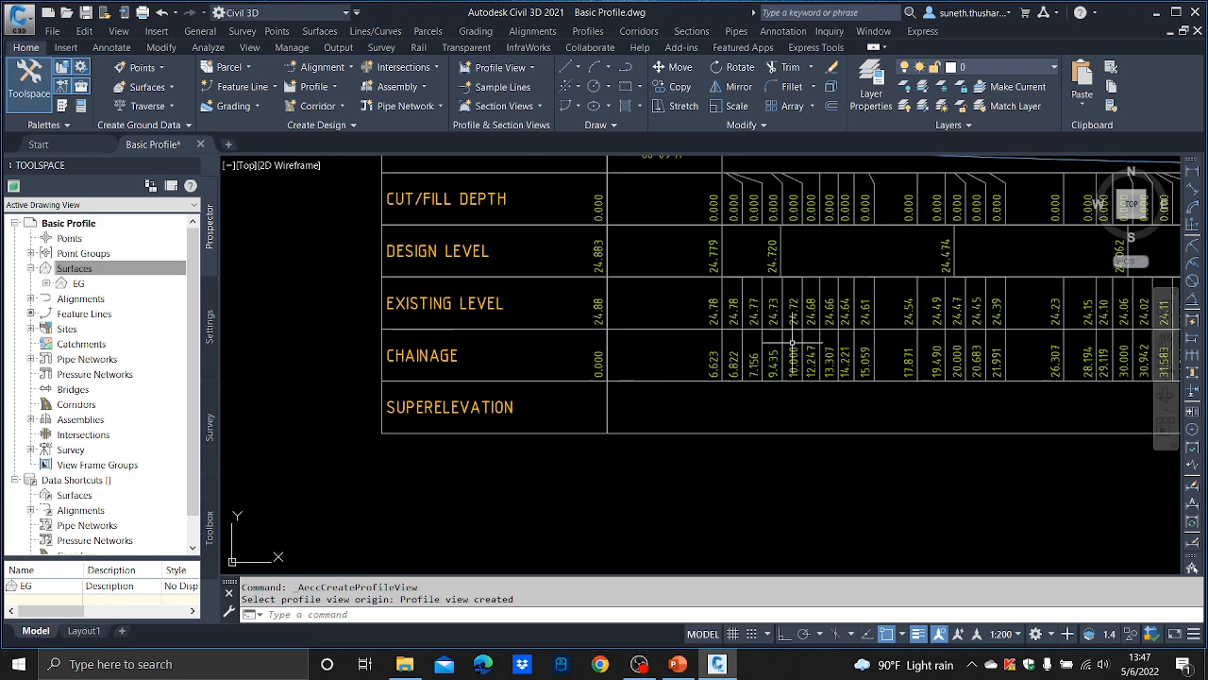
middle_click_drag(870, 307, 658, 312)
scroll(643, 313, "down", 1)
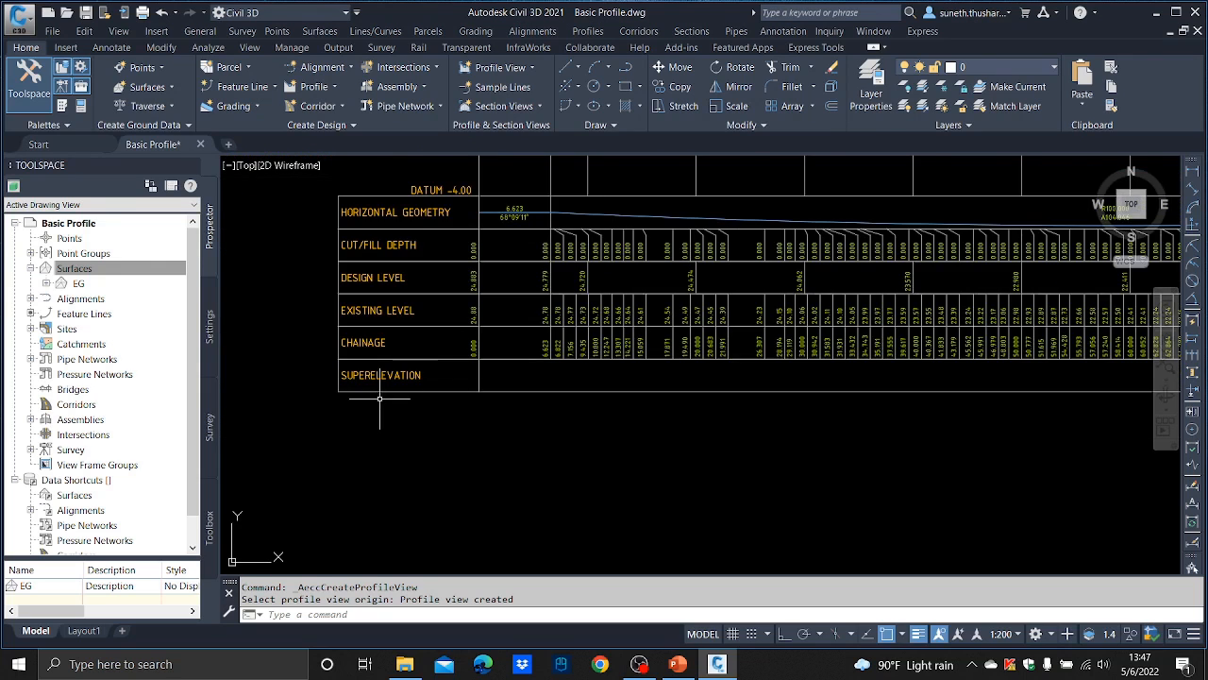
scroll(401, 365, "up", 1)
scroll(906, 359, "down", 2)
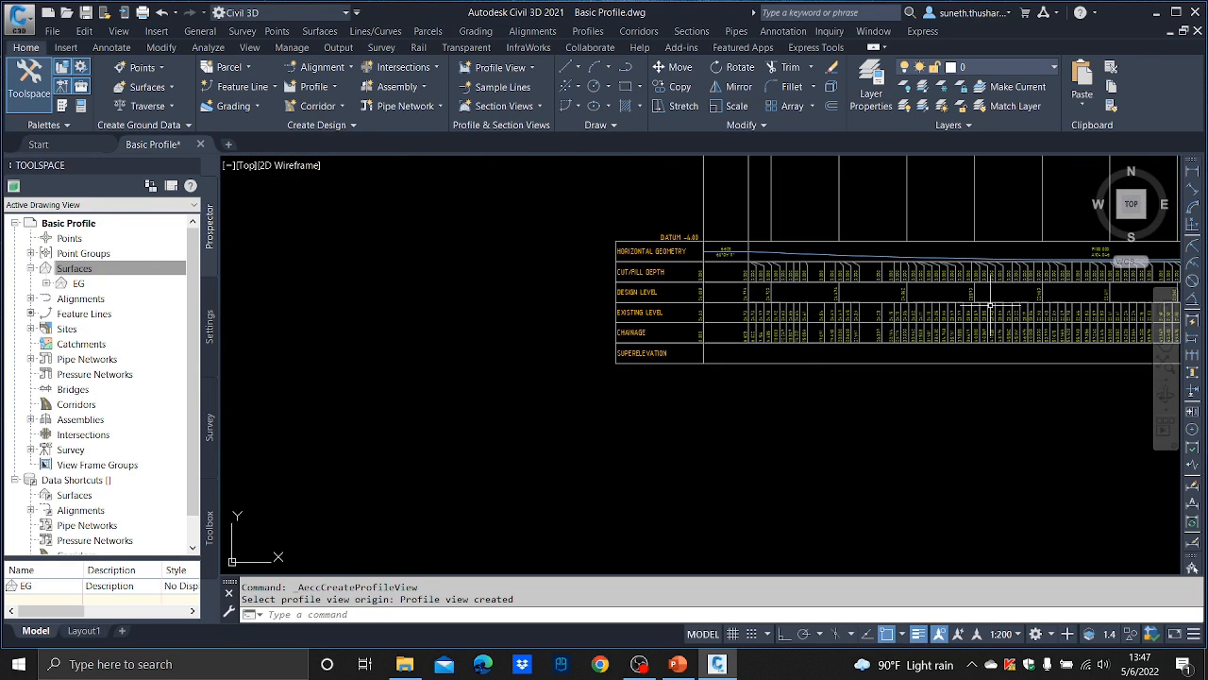
scroll(910, 308, "down", 4)
scroll(882, 320, "up", 3)
scroll(767, 201, "up", 3)
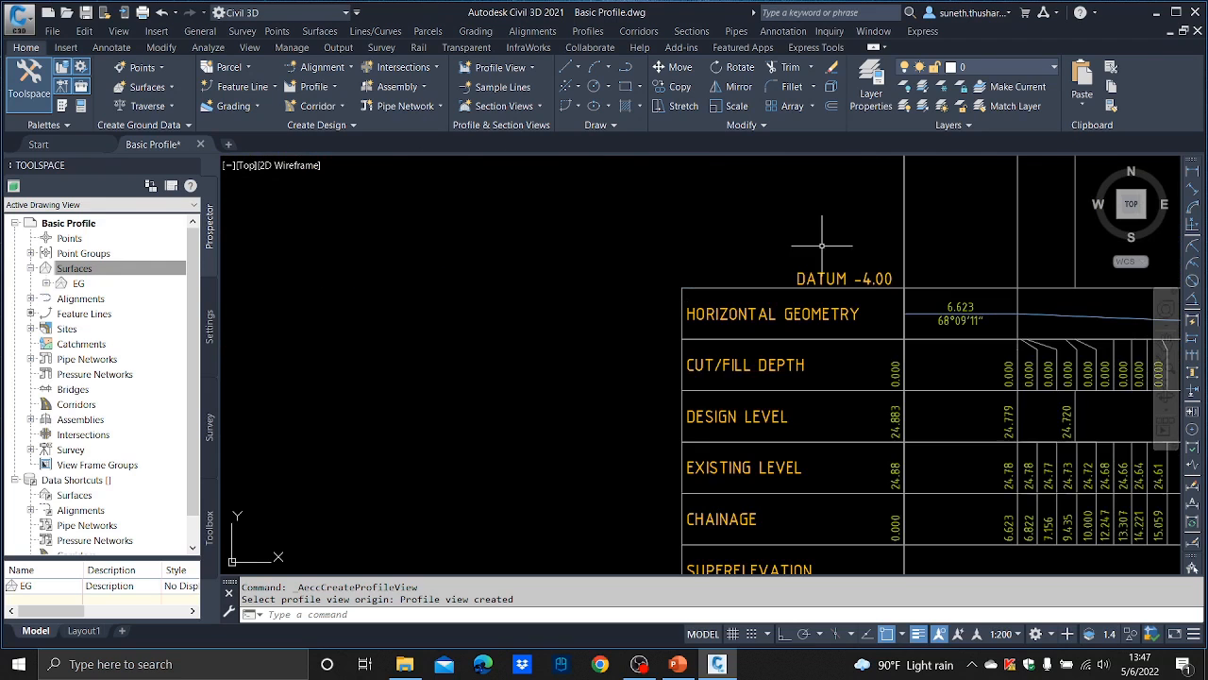
- Examine the existing-ground line along the full length of the profile view, from its start to its end station
scroll(887, 304, "down", 5)
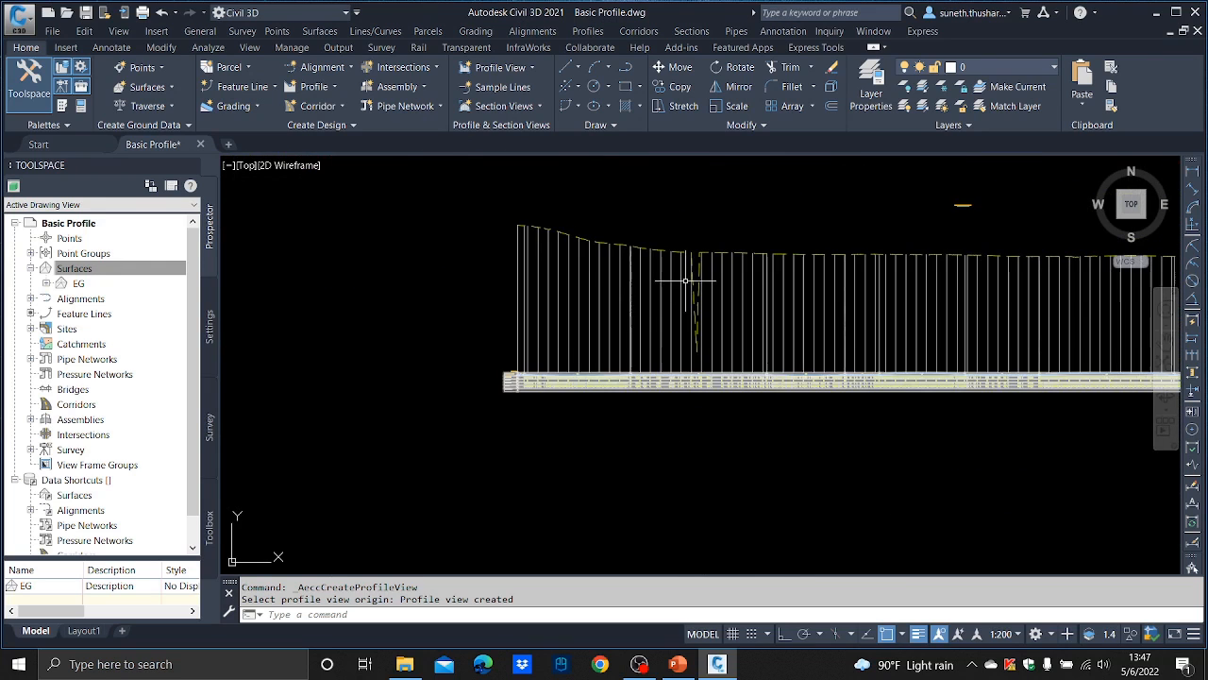
scroll(759, 276, "up", 5)
middle_click_drag(706, 270, 410, 229)
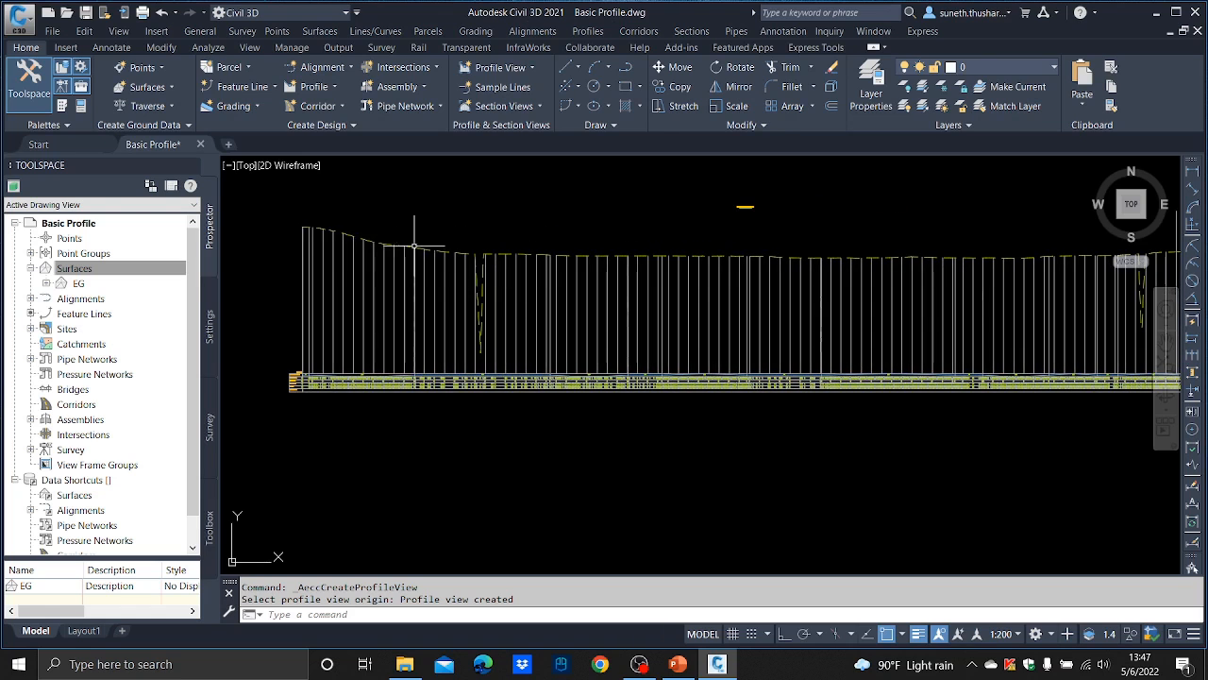
middle_click_drag(840, 261, 525, 284)
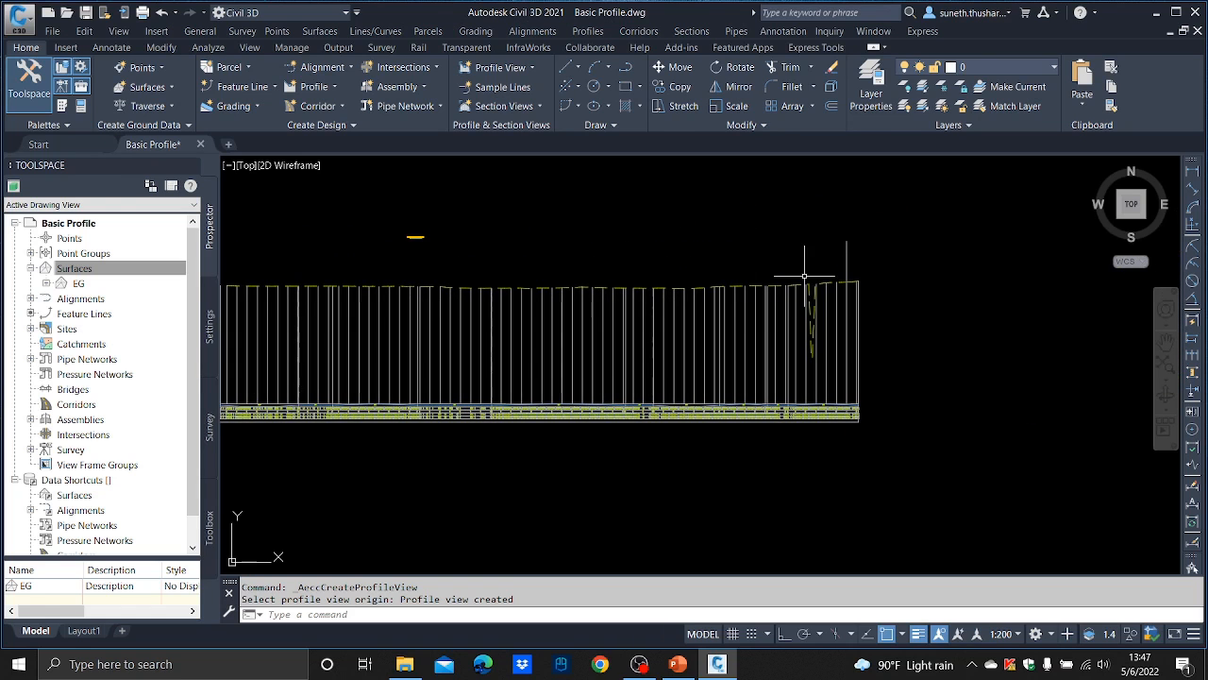
middle_click_drag(614, 350, 1108, 263)
scroll(469, 311, "up", 5)
scroll(469, 310, "down", 5)
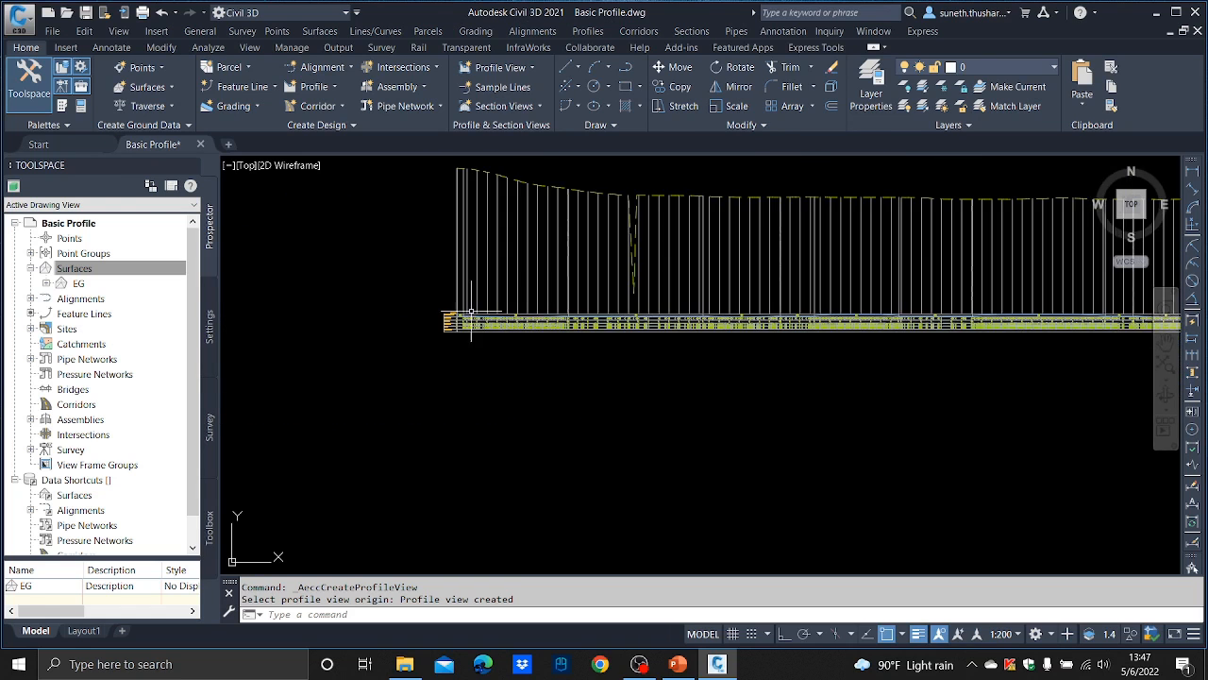
middle_click_drag(690, 271, 662, 295)
scroll(607, 318, "up", 5)
scroll(593, 318, "down", 6)
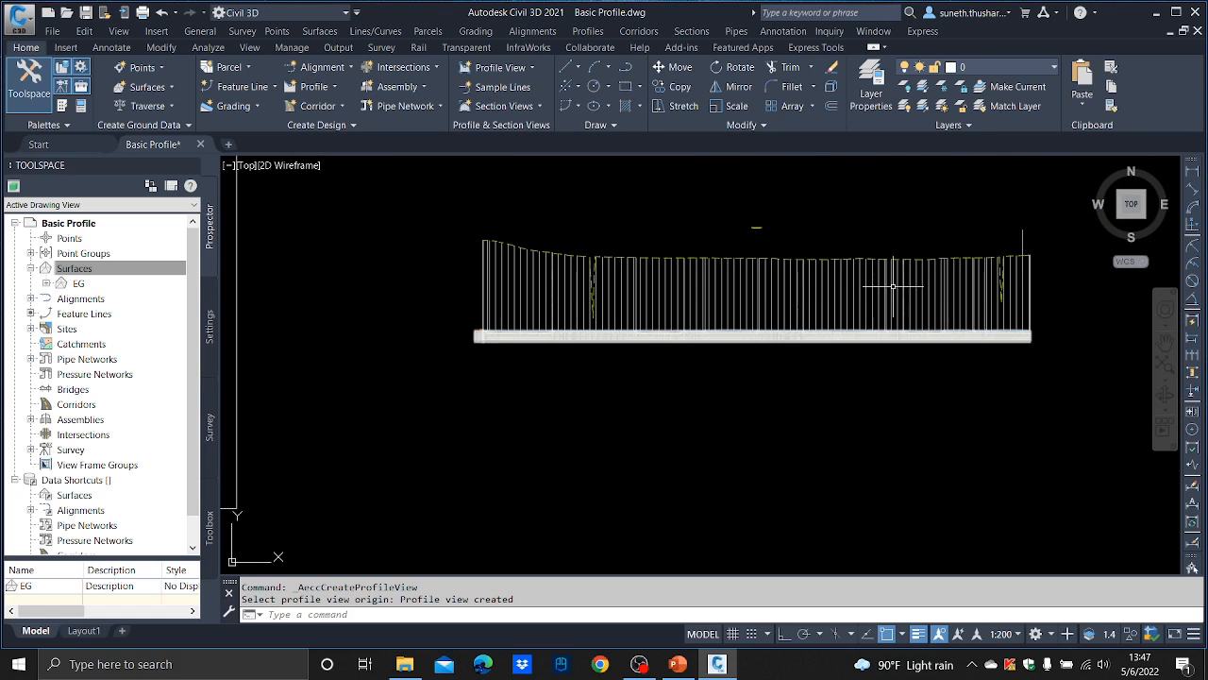
middle_click_drag(890, 277, 780, 283)
scroll(813, 300, "up", 4)
scroll(831, 315, "down", 3)
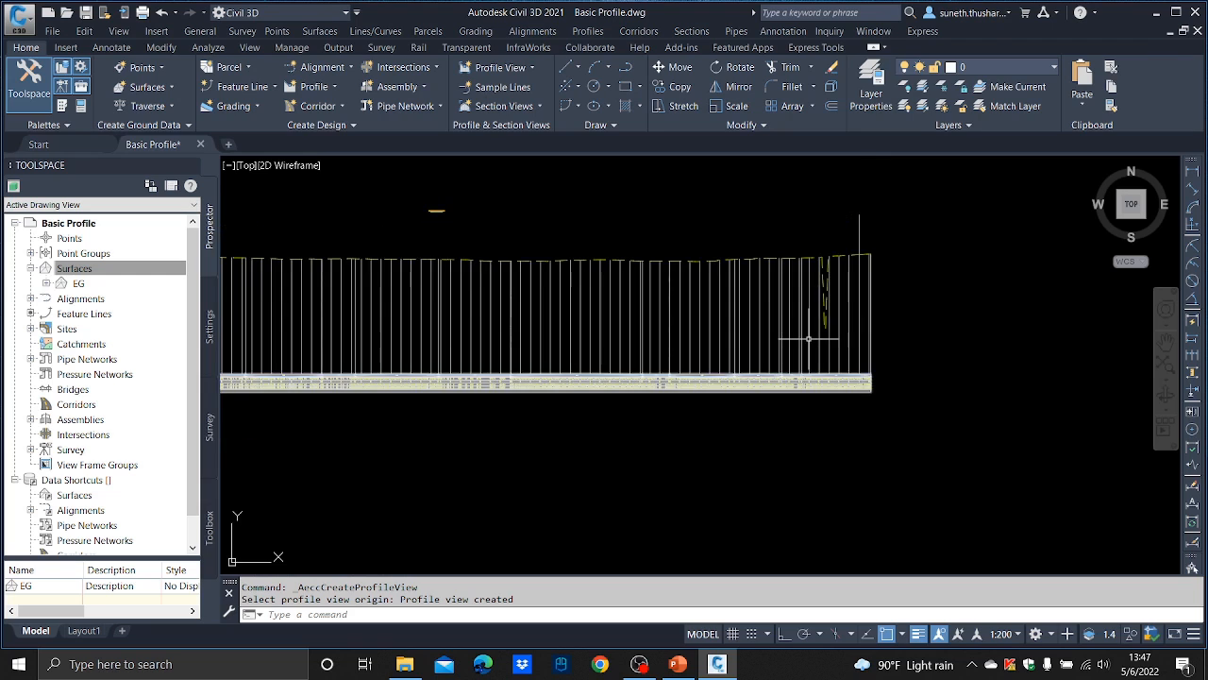
middle_click_drag(376, 303, 632, 273)
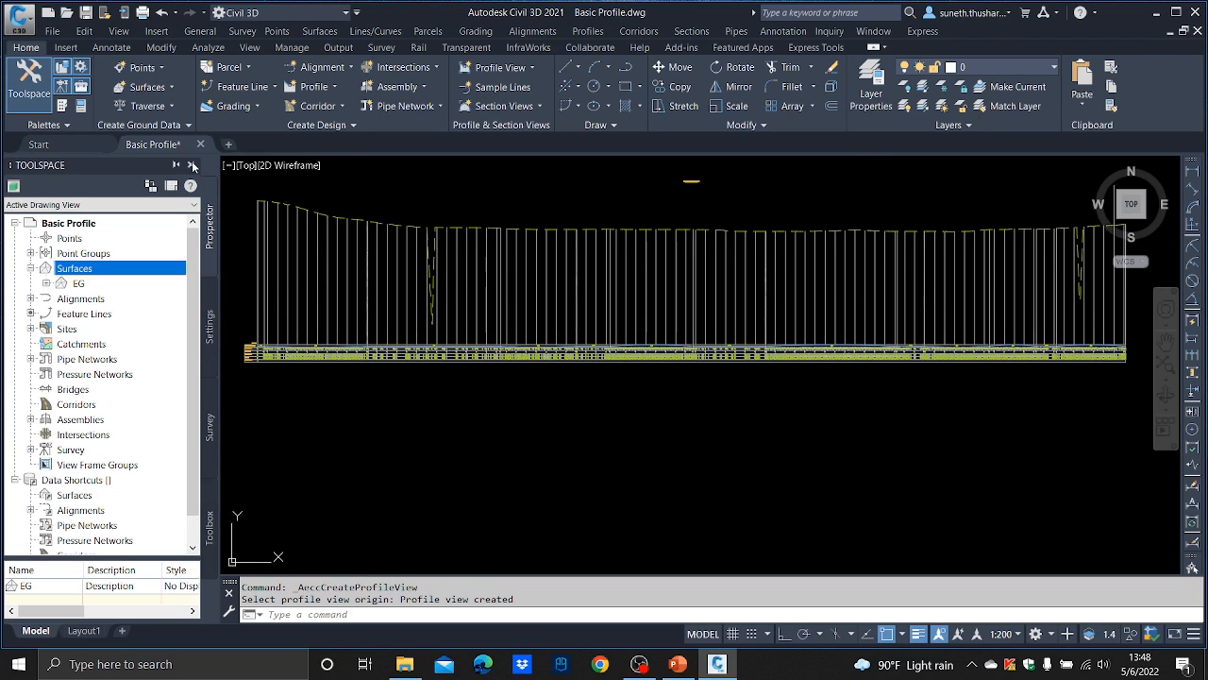
- Close the Toolspace and inspect the sharp dips in the existing-ground line near both ends of the profile view
left_click(193, 165)
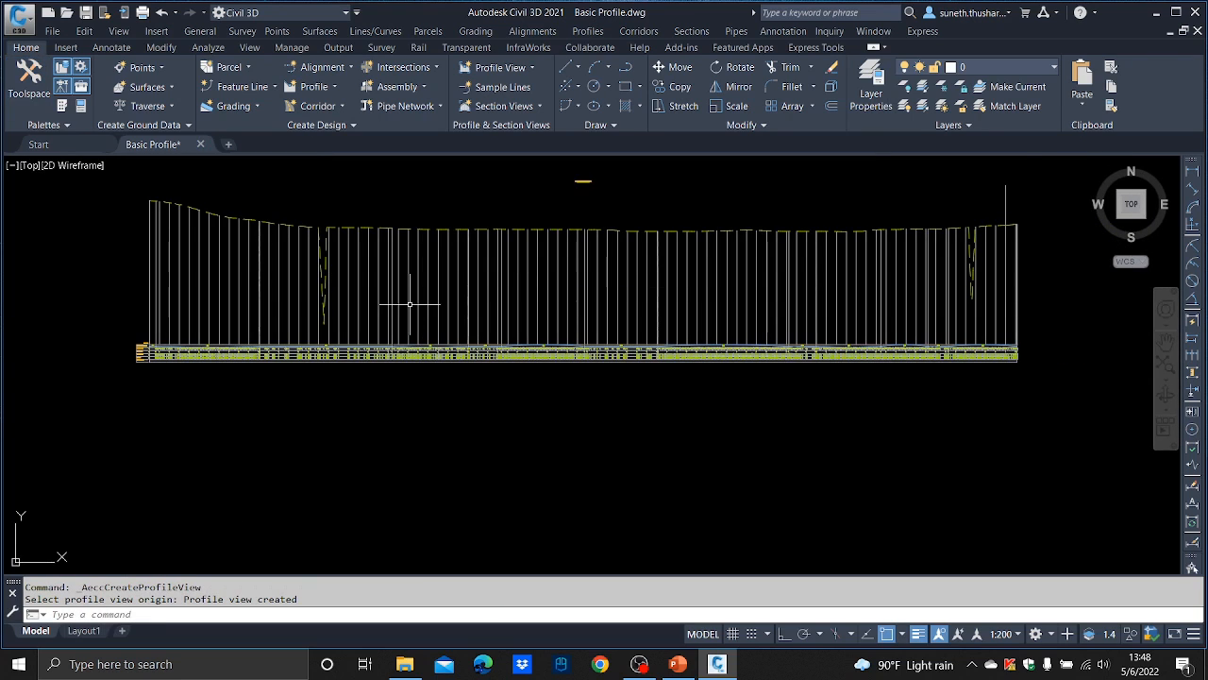
scroll(320, 302, "up", 3)
scroll(490, 221, "down", 3)
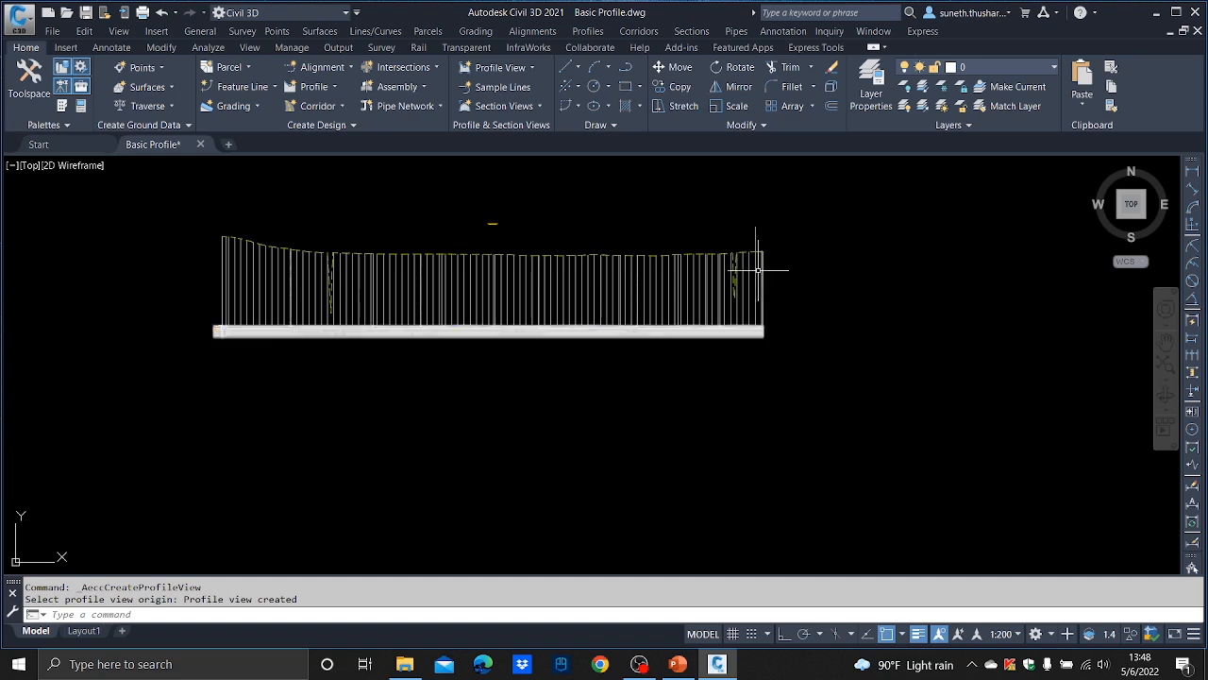
scroll(761, 266, "up", 2)
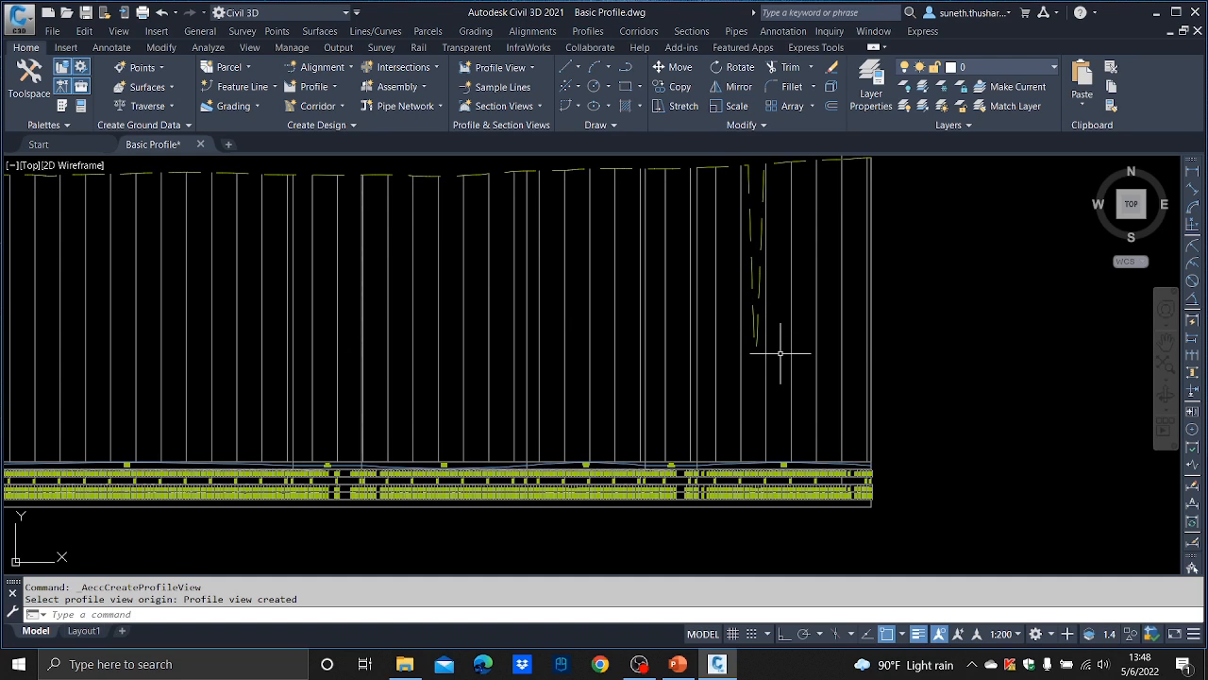
scroll(780, 354, "down", 2)
scroll(396, 355, "up", 2)
scroll(341, 304, "up", 1)
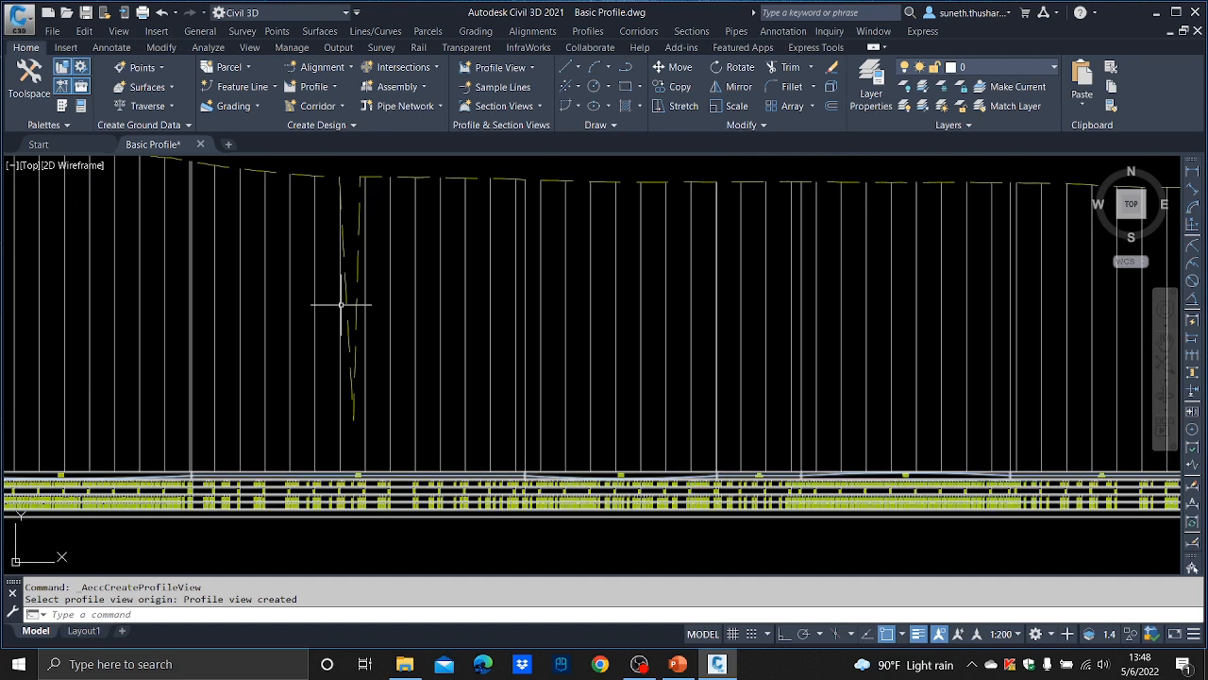
- Examine the existing-ground line near the start of the profile view, its sharp dip, and the datum label above the band titles
middle_click_drag(332, 306, 544, 267)
scroll(524, 270, "down", 2)
scroll(549, 296, "up", 3)
middle_click_drag(538, 378, 623, 316)
scroll(609, 310, "up", 3)
scroll(604, 302, "down", 5)
scroll(463, 305, "up", 3)
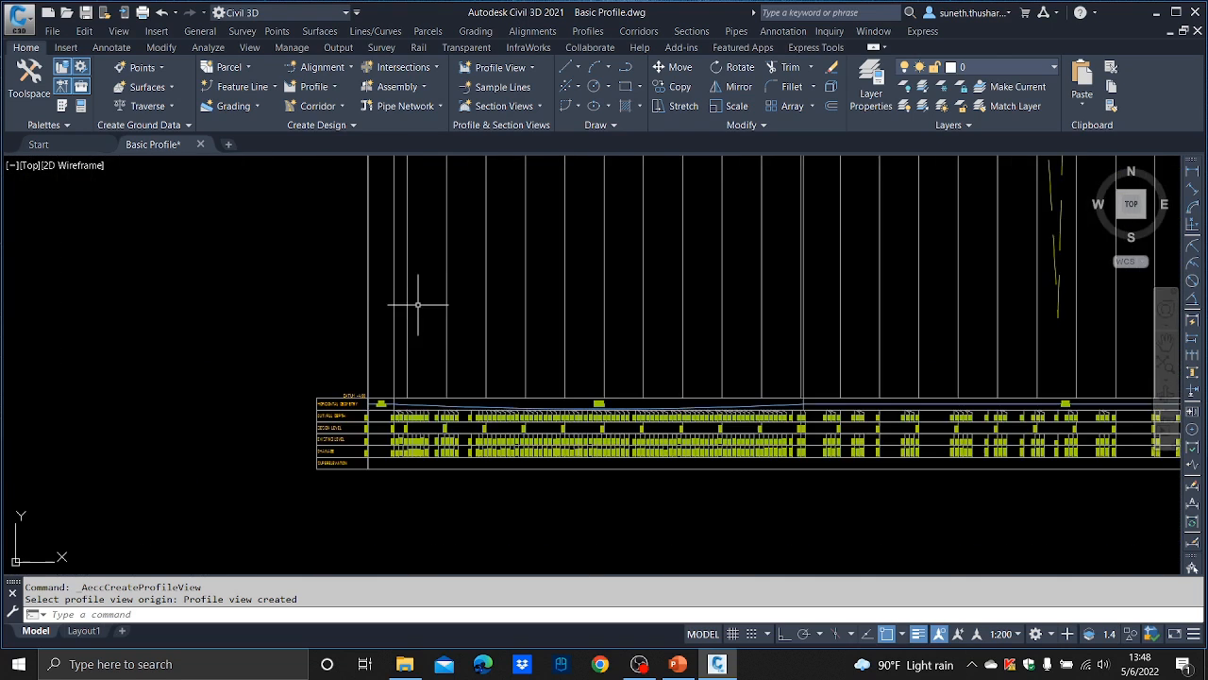
scroll(369, 369, "up", 3)
scroll(449, 333, "down", 5)
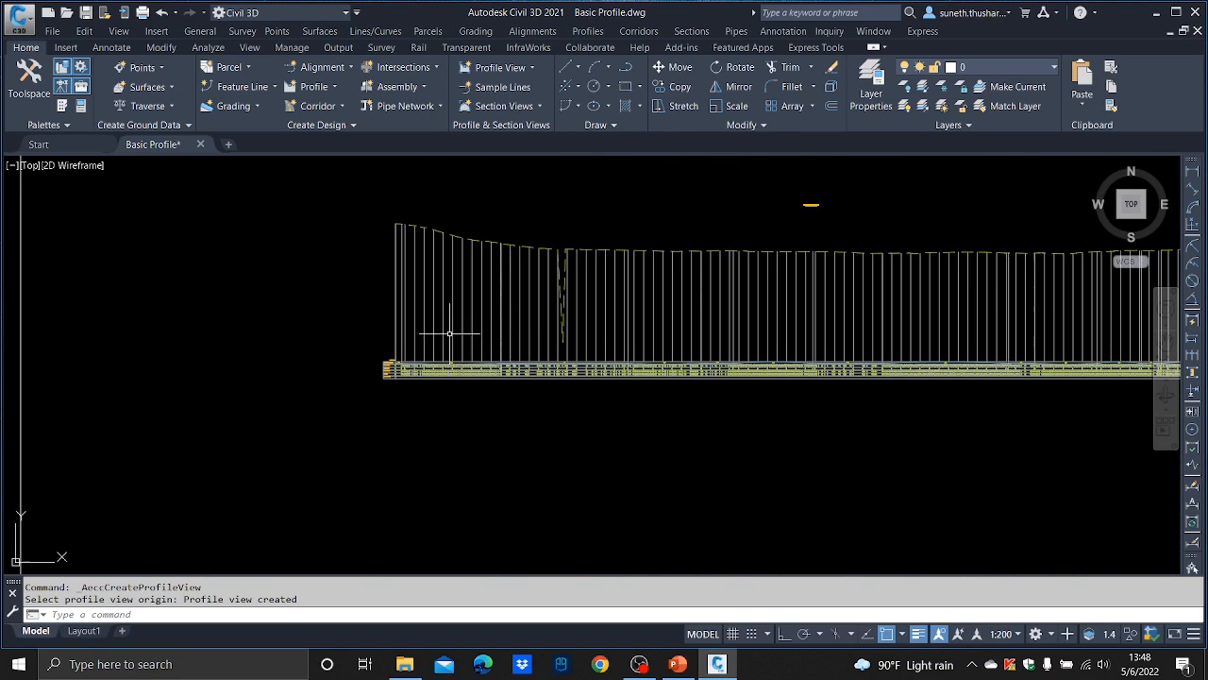
scroll(582, 333, "up", 4)
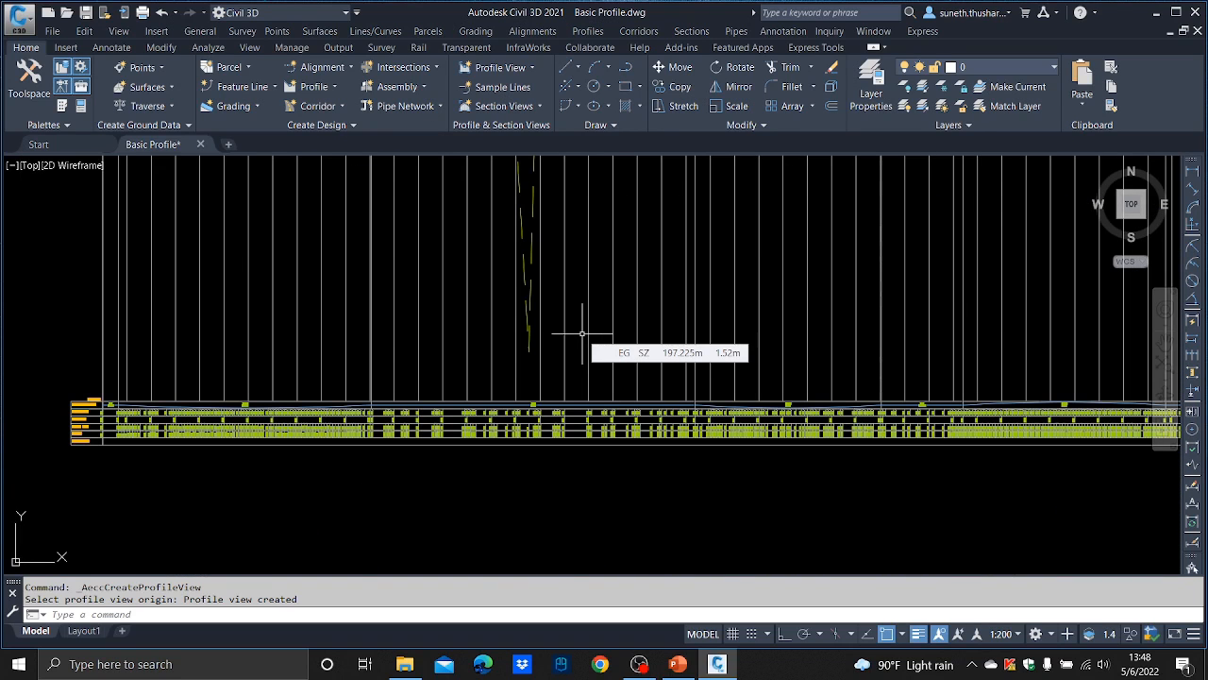
scroll(583, 337, "down", 3)
scroll(554, 247, "up", 4)
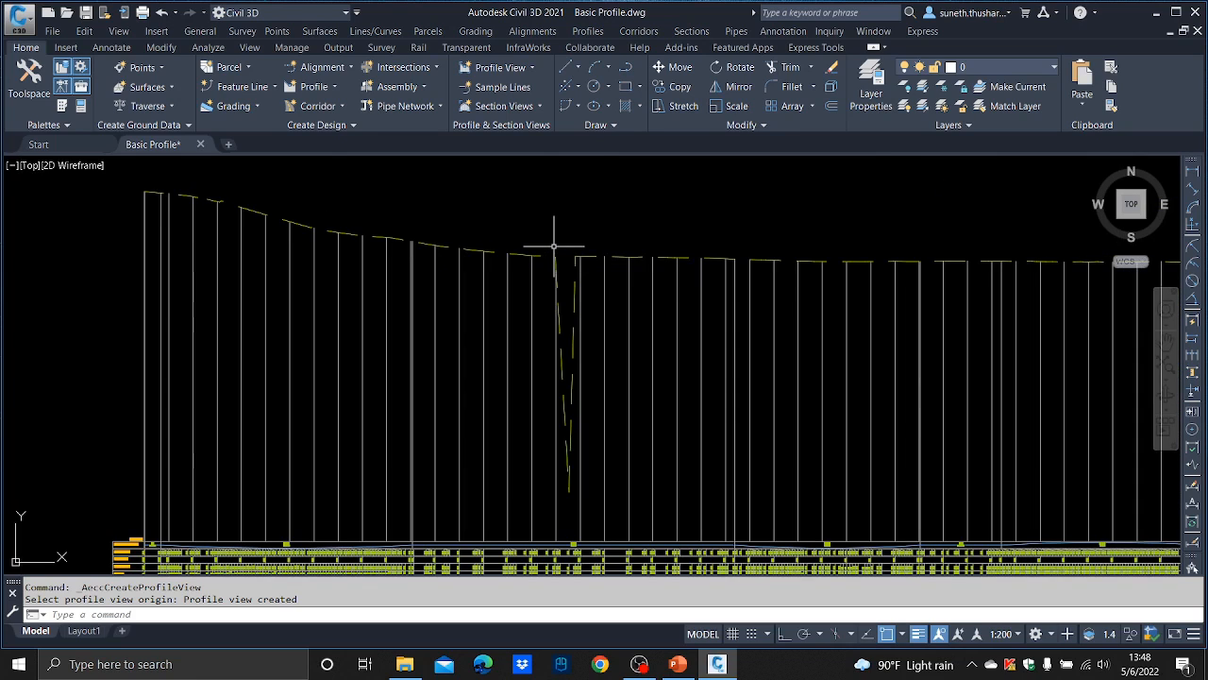
scroll(623, 283, "down", 6)
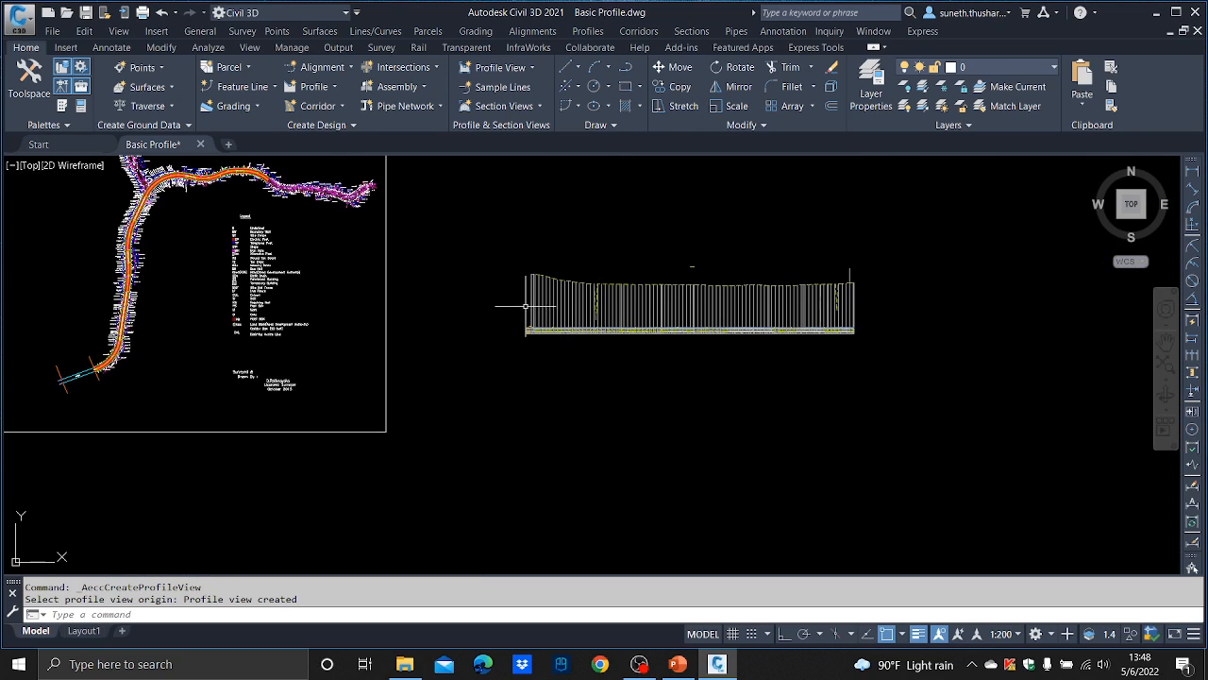
scroll(538, 301, "up", 5)
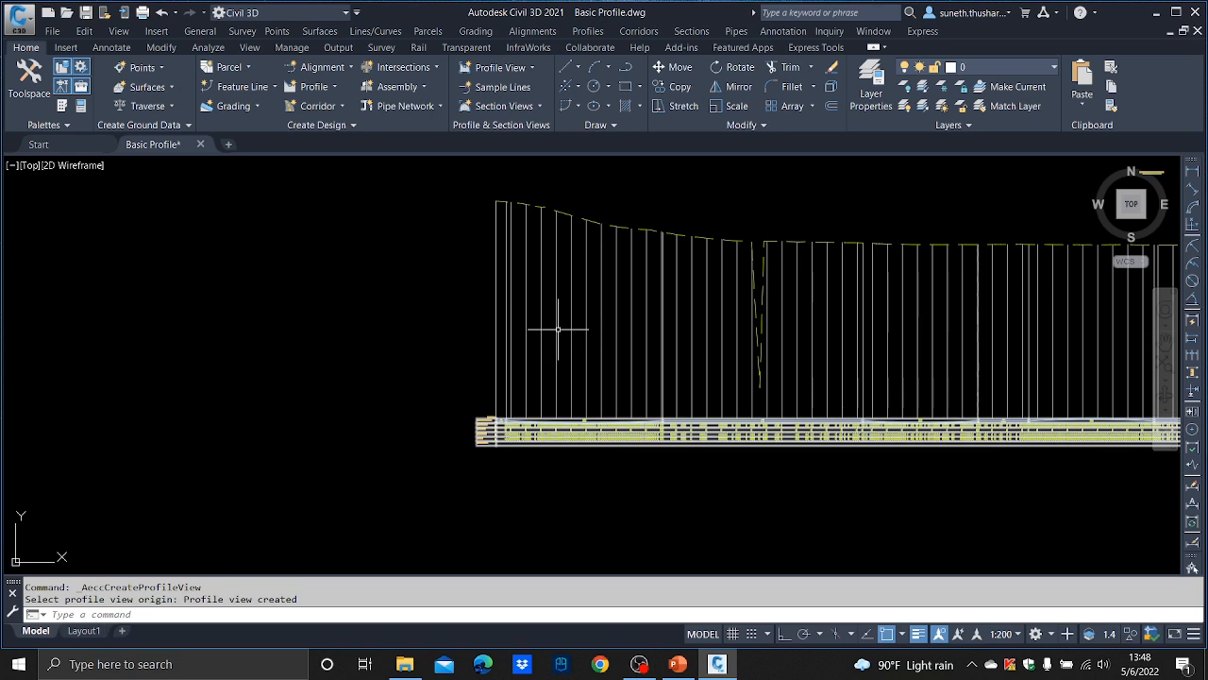
scroll(430, 425, "up", 6)
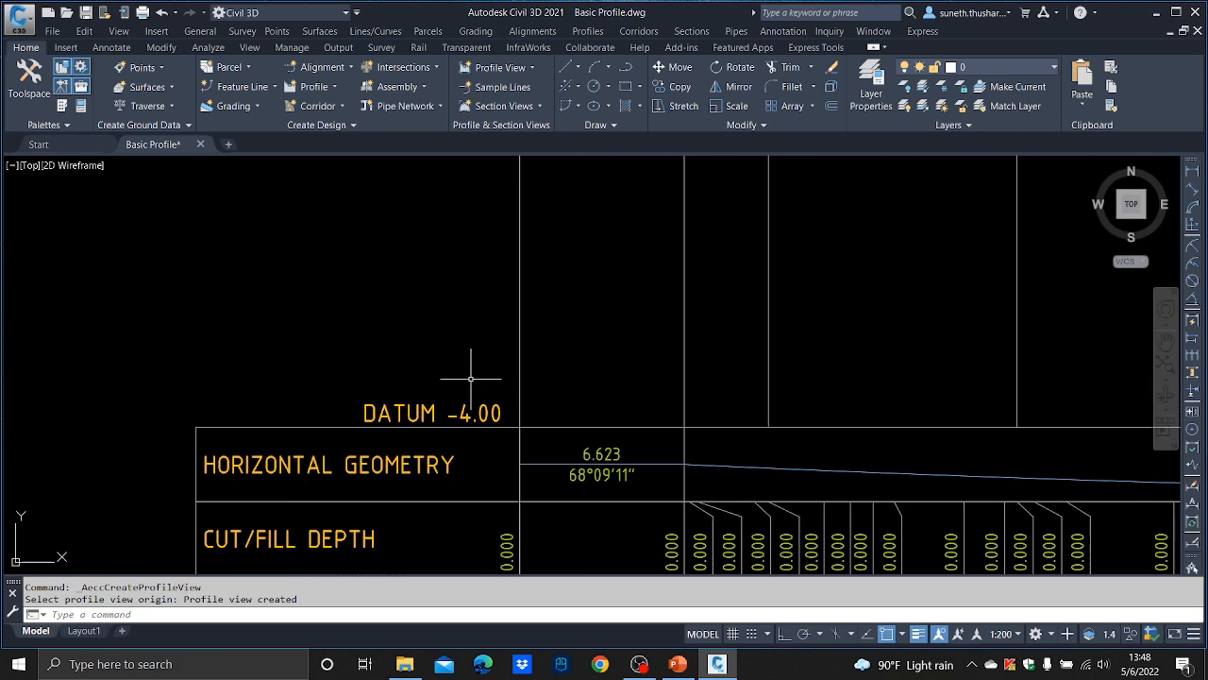
scroll(470, 378, "down", 5)
scroll(476, 384, "up", 2)
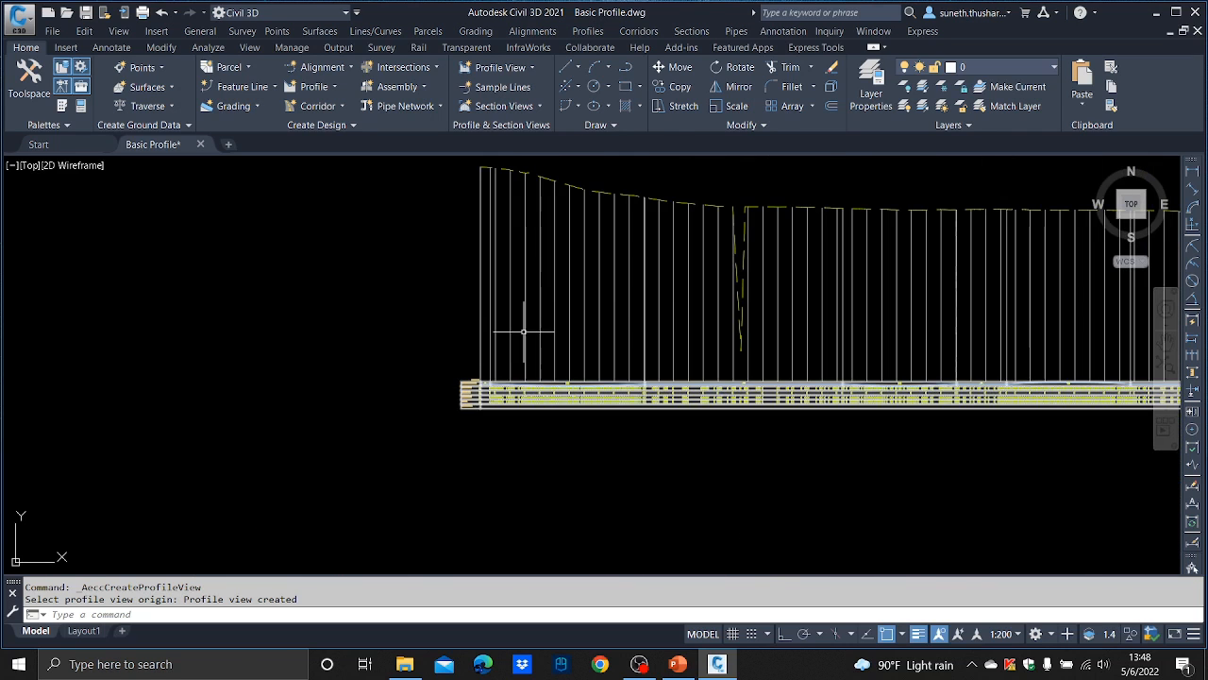
- Switch the profile view's elevation range to a user-specified height and set its minimum to 20 m
left_click(554, 294)
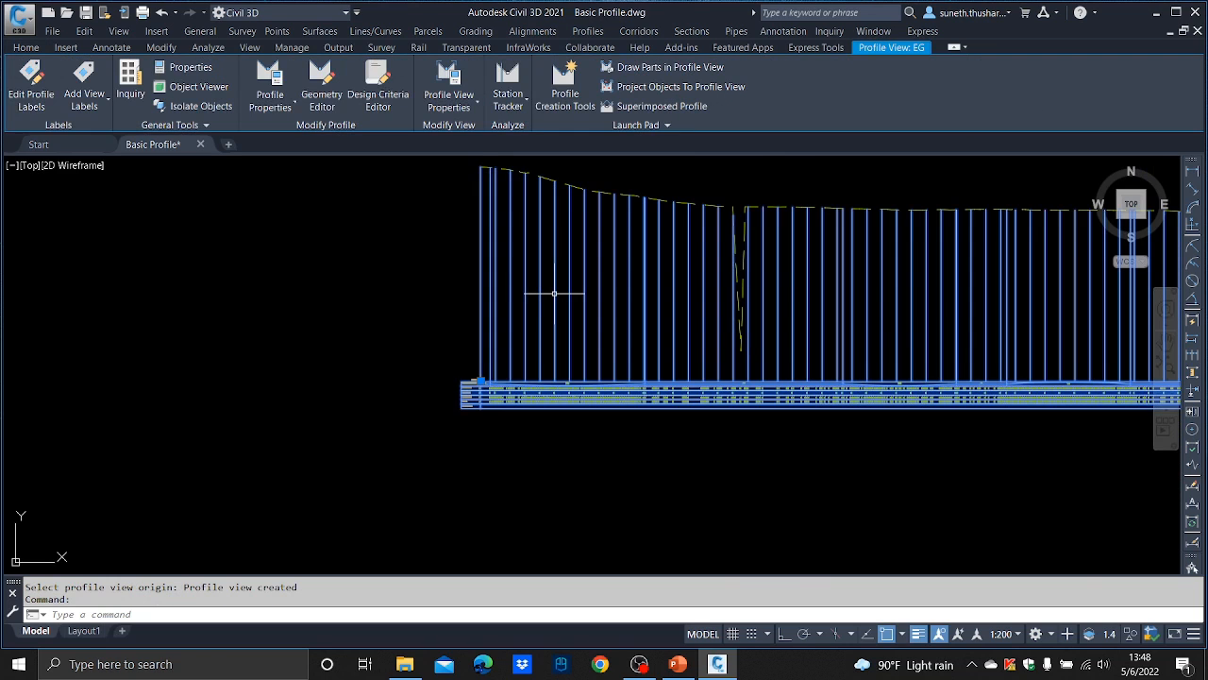
right_click(554, 293)
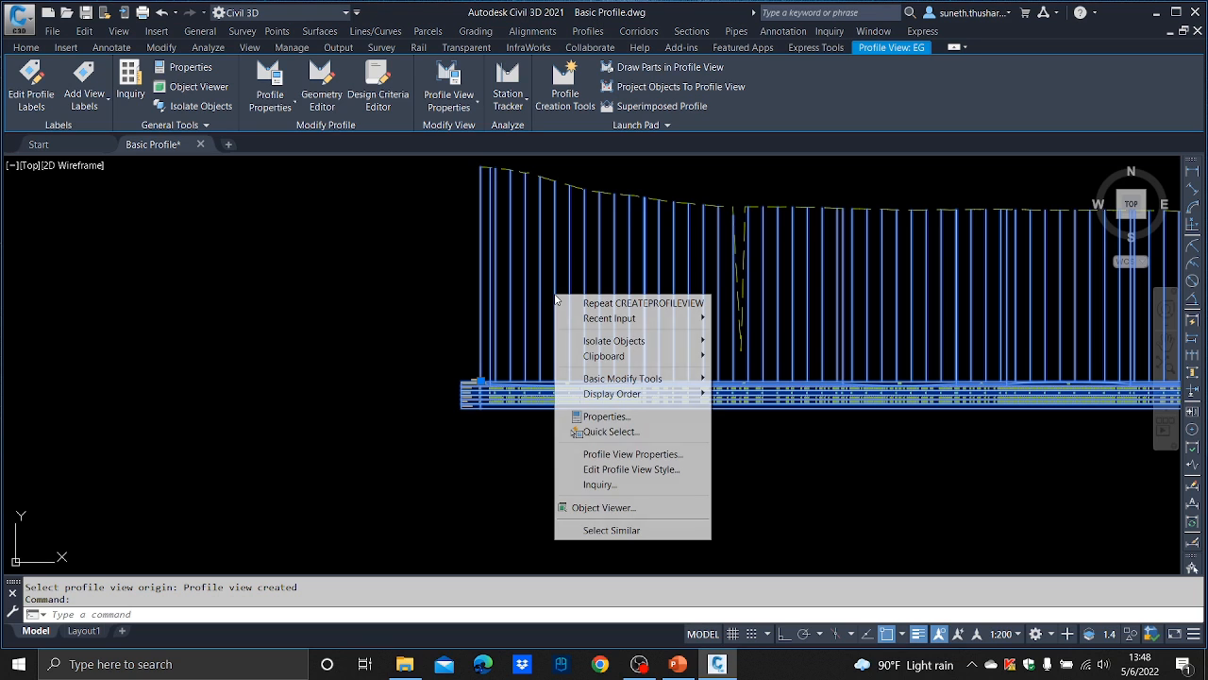
left_click(634, 456)
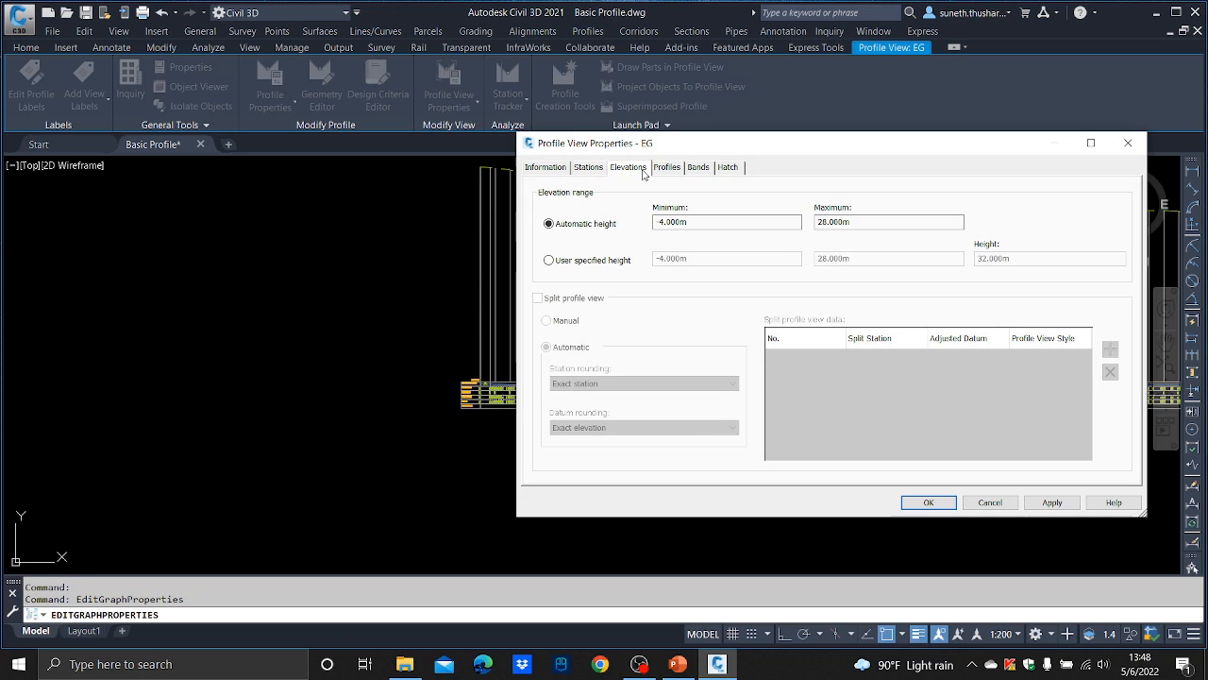
left_click(588, 261)
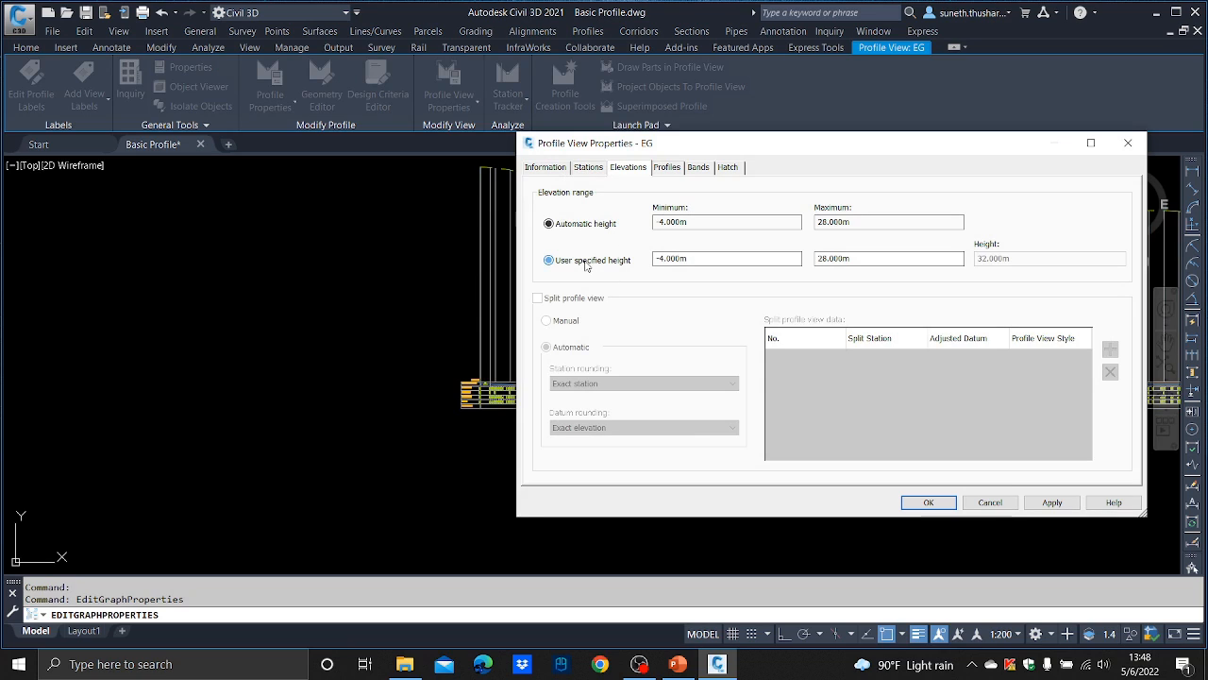
key("Tab")
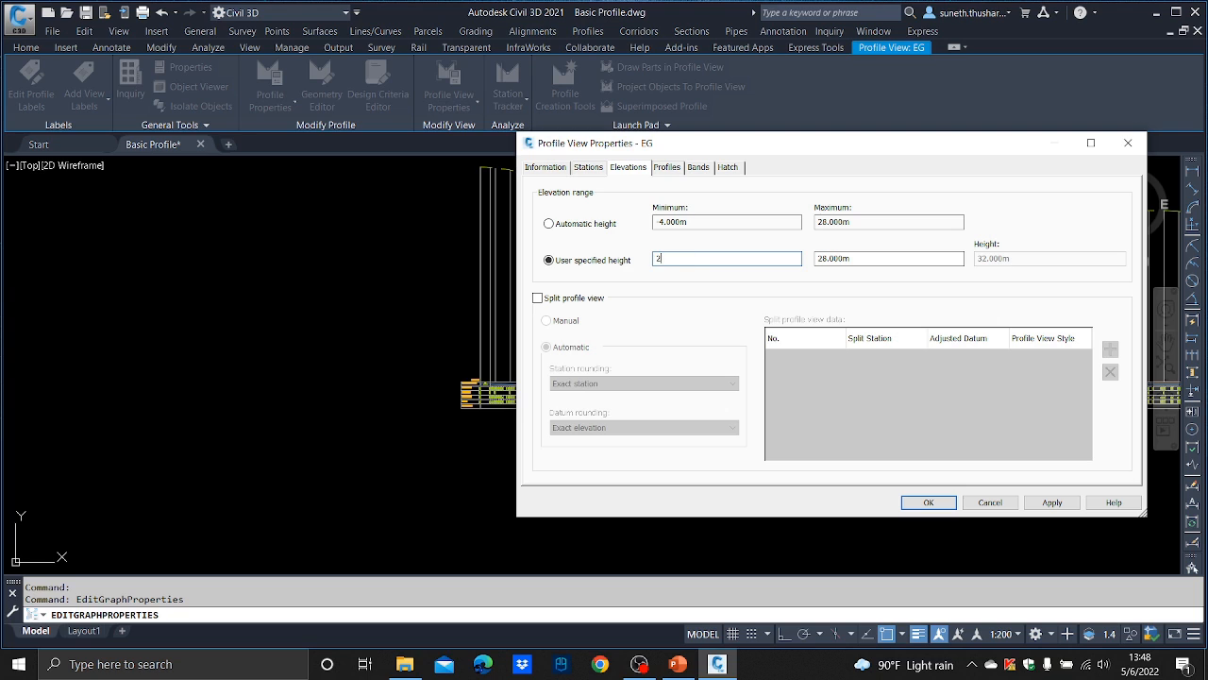
left_click(1053, 503)
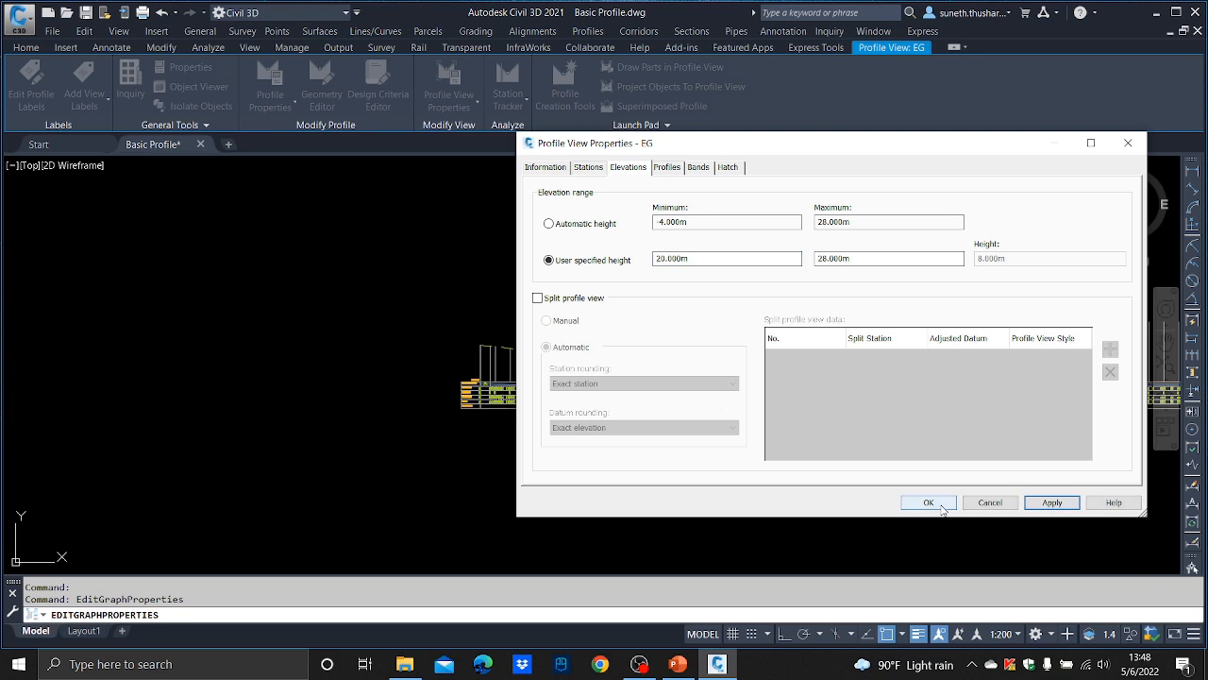
left_click(934, 502)
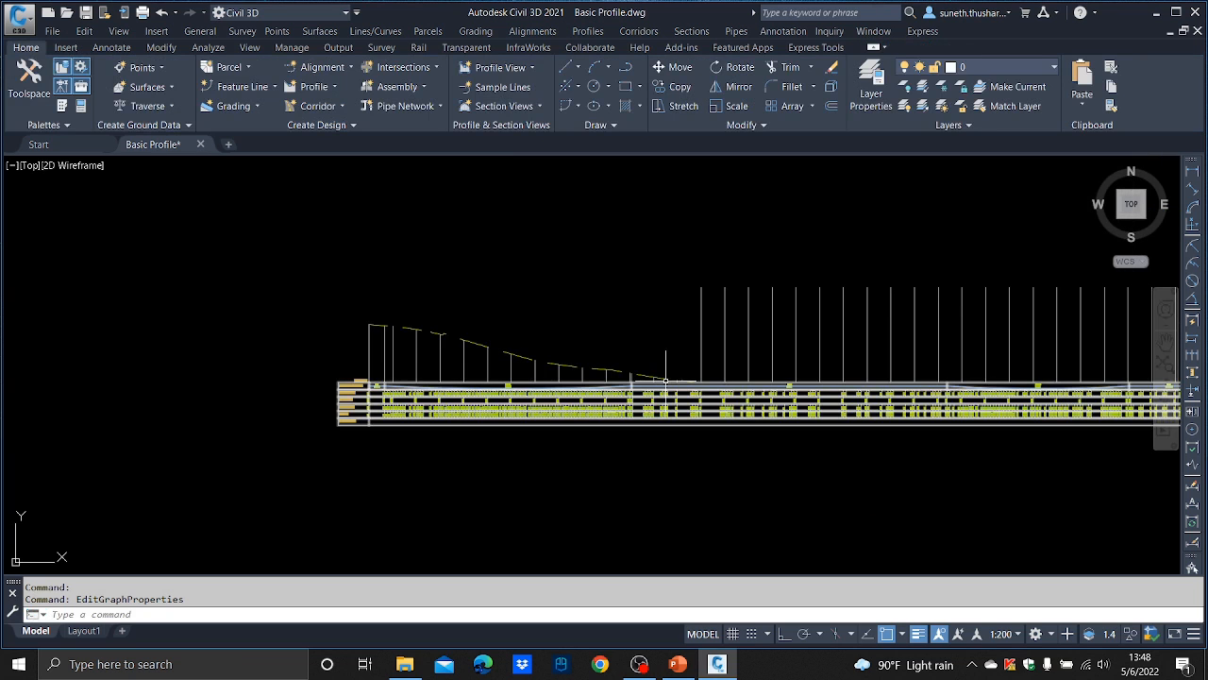
- Set the minimum of the profile view's user-specified elevation range to 16 m
scroll(623, 382, "up", 4)
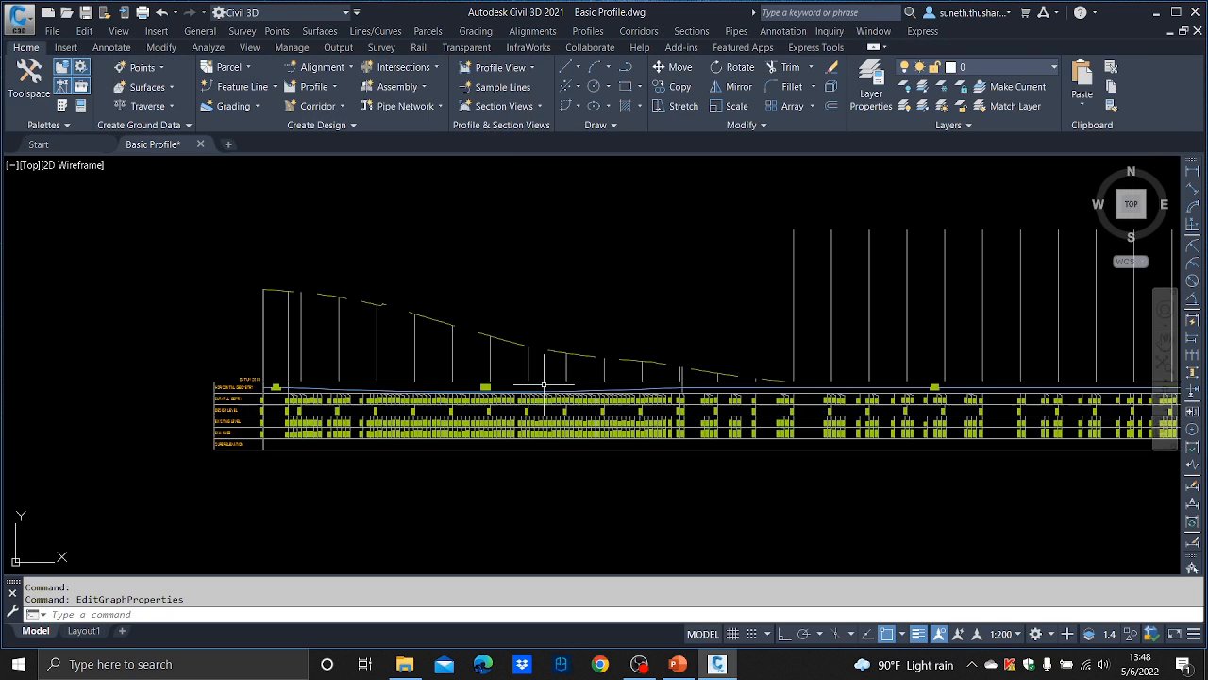
left_click(489, 342)
right_click(489, 343)
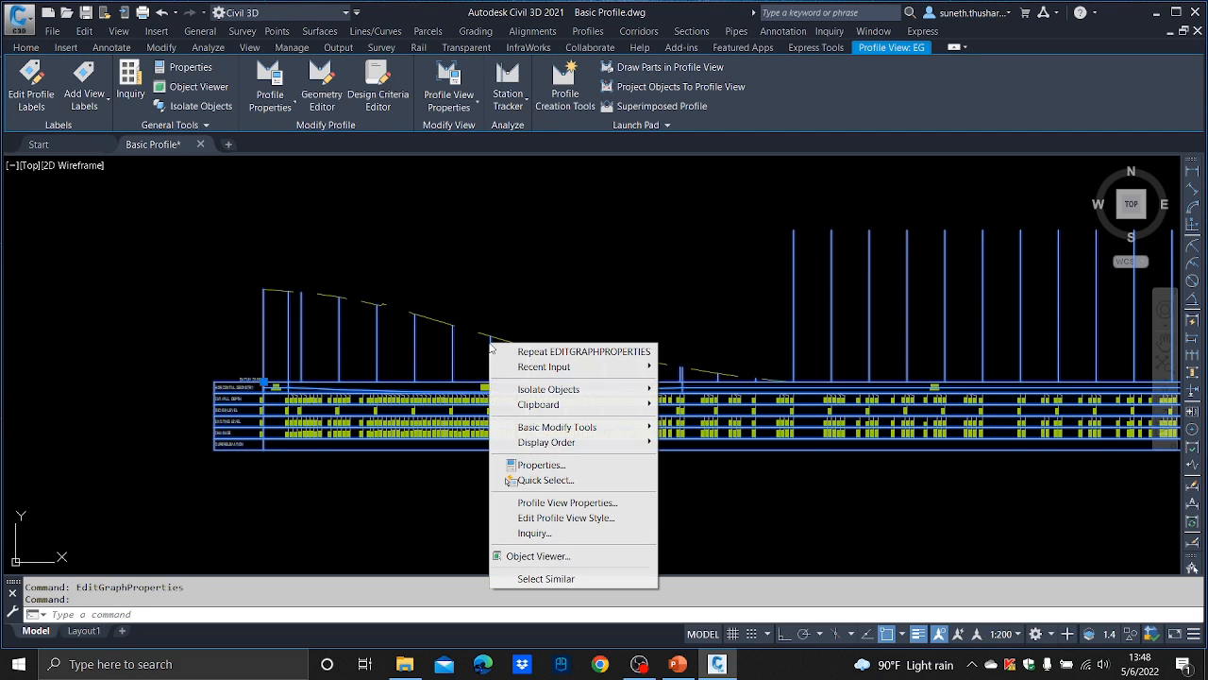
left_click(544, 503)
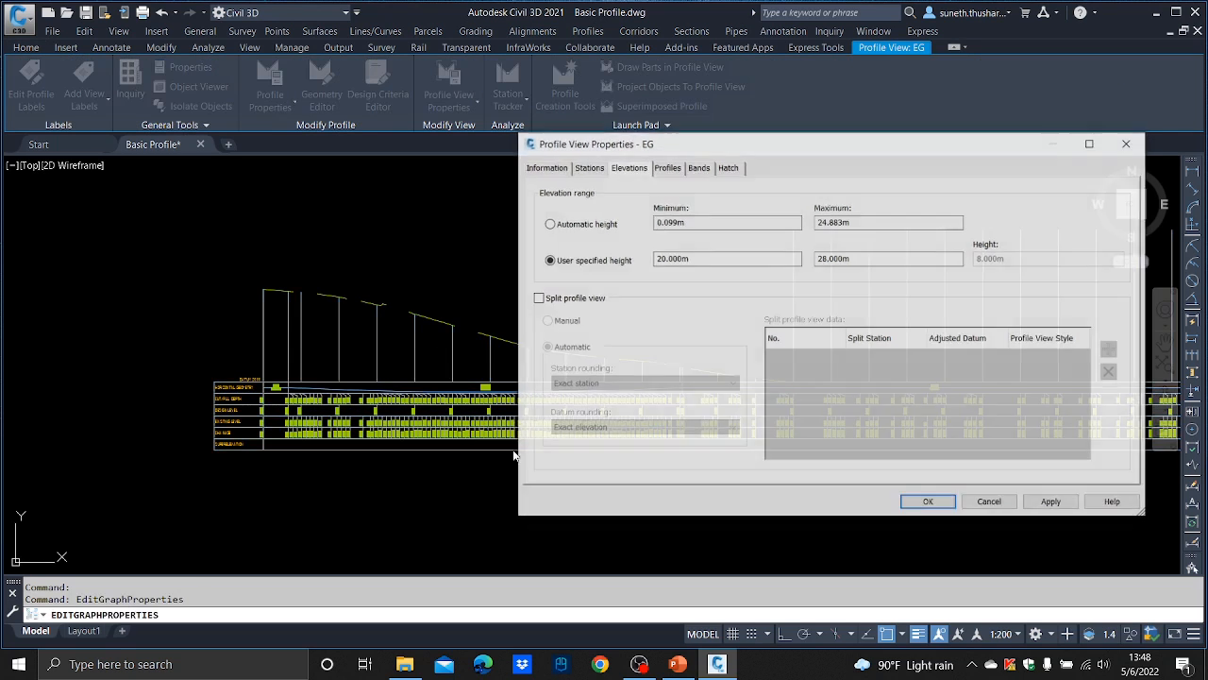
double_click(672, 258)
type("10")
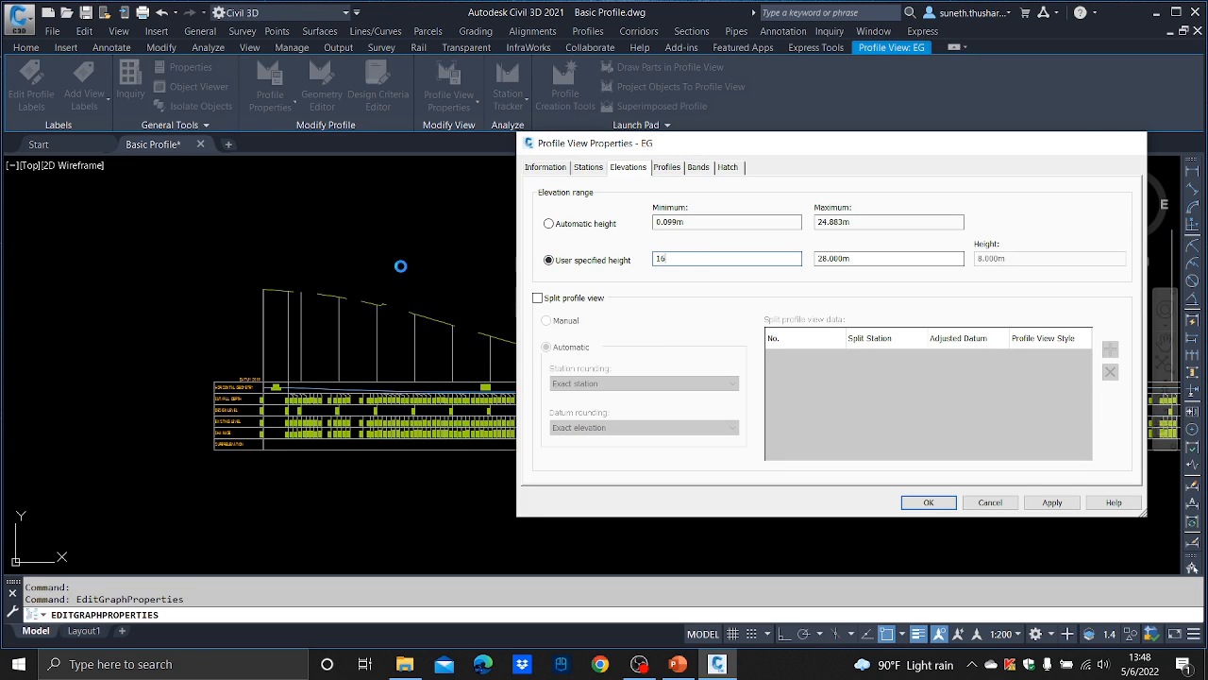
key("Return")
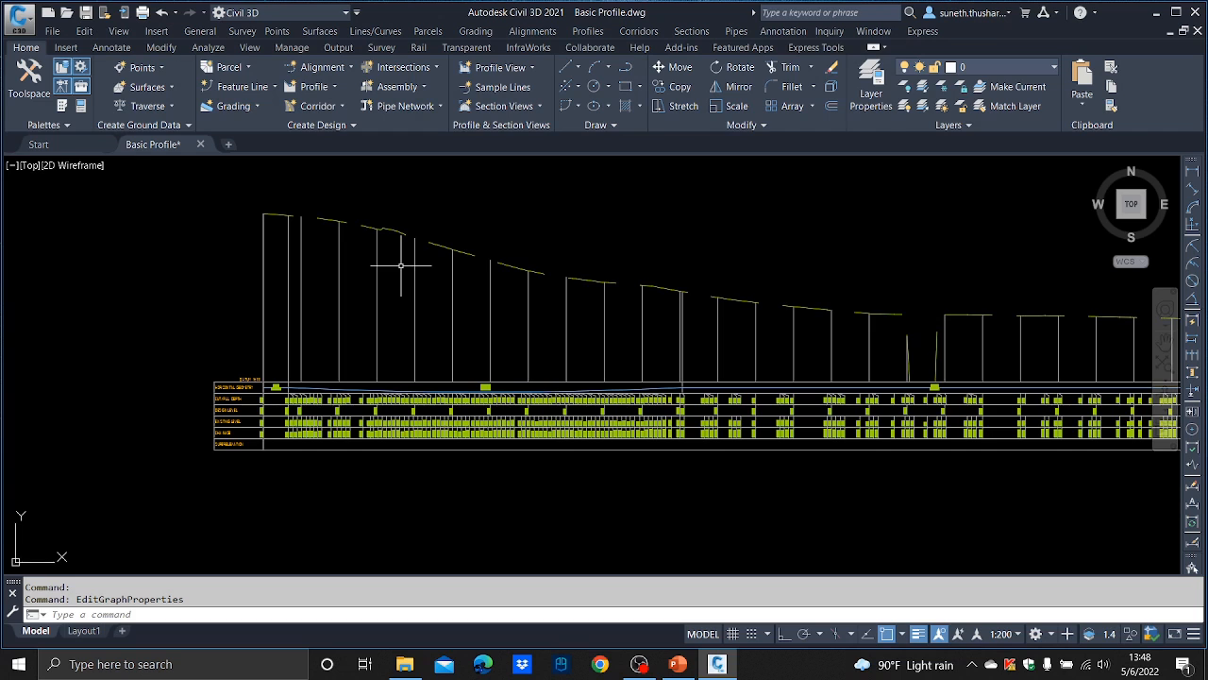
- Examine the existing-ground line and data bands from the end of the profile view back to its start
scroll(424, 256, "down", 3)
middle_click_drag(791, 253, 203, 328)
scroll(574, 345, "up", 5)
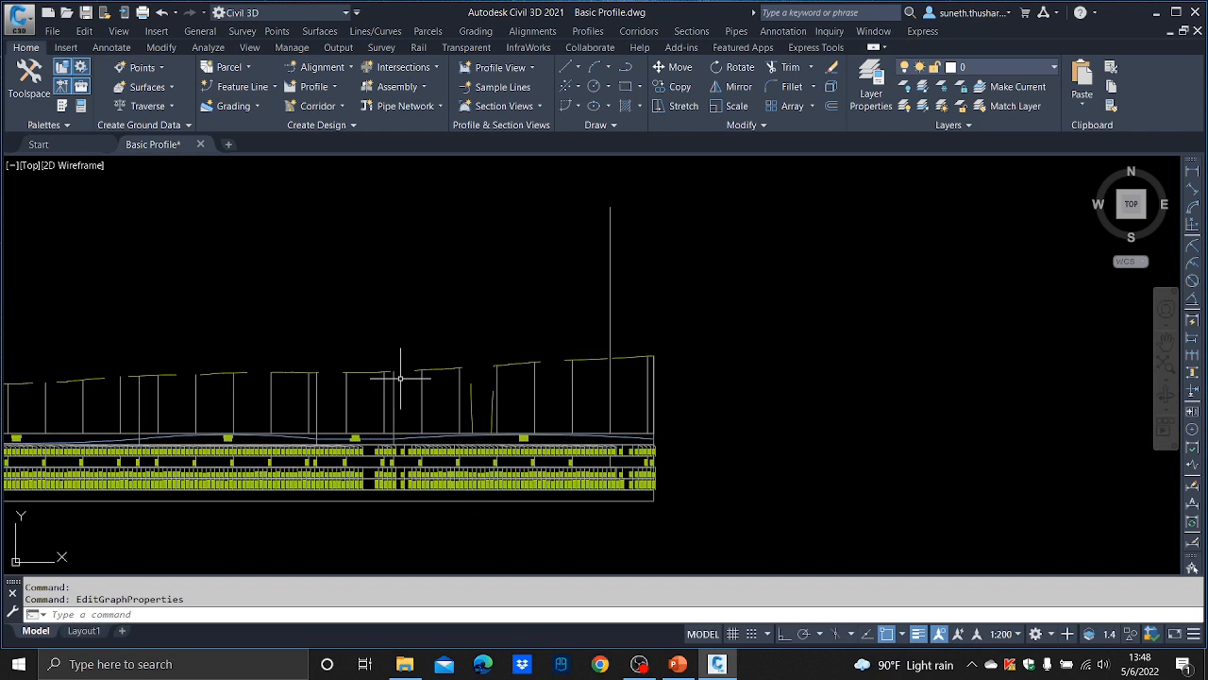
middle_click_drag(160, 408, 999, 283)
scroll(582, 294, "down", 4)
middle_click_drag(113, 275, 609, 247)
scroll(267, 256, "up", 4)
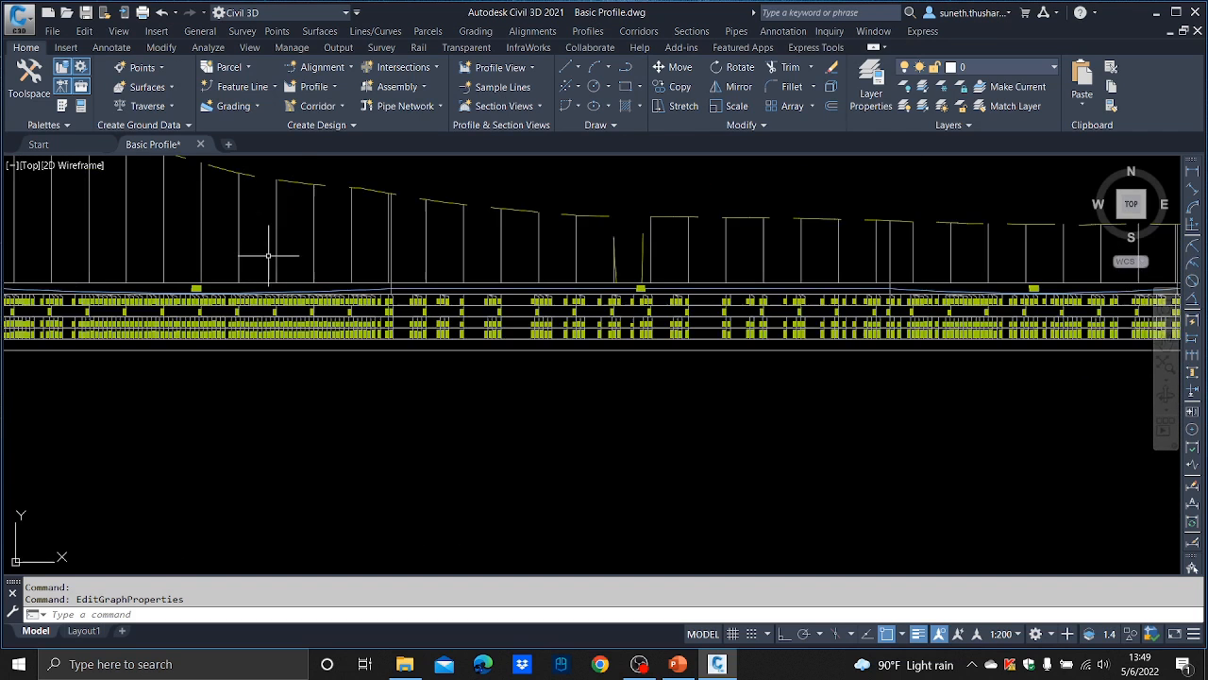
middle_click_drag(168, 273, 523, 283)
middle_click_drag(487, 238, 502, 342)
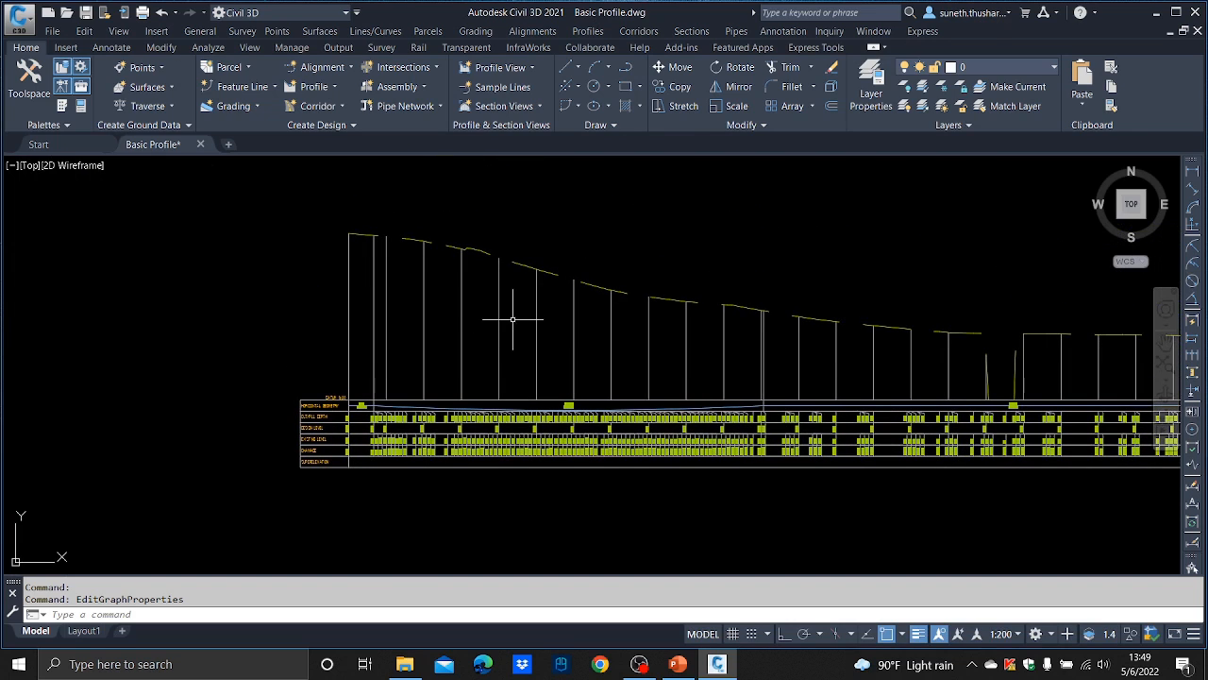
mouse_move(487, 317)
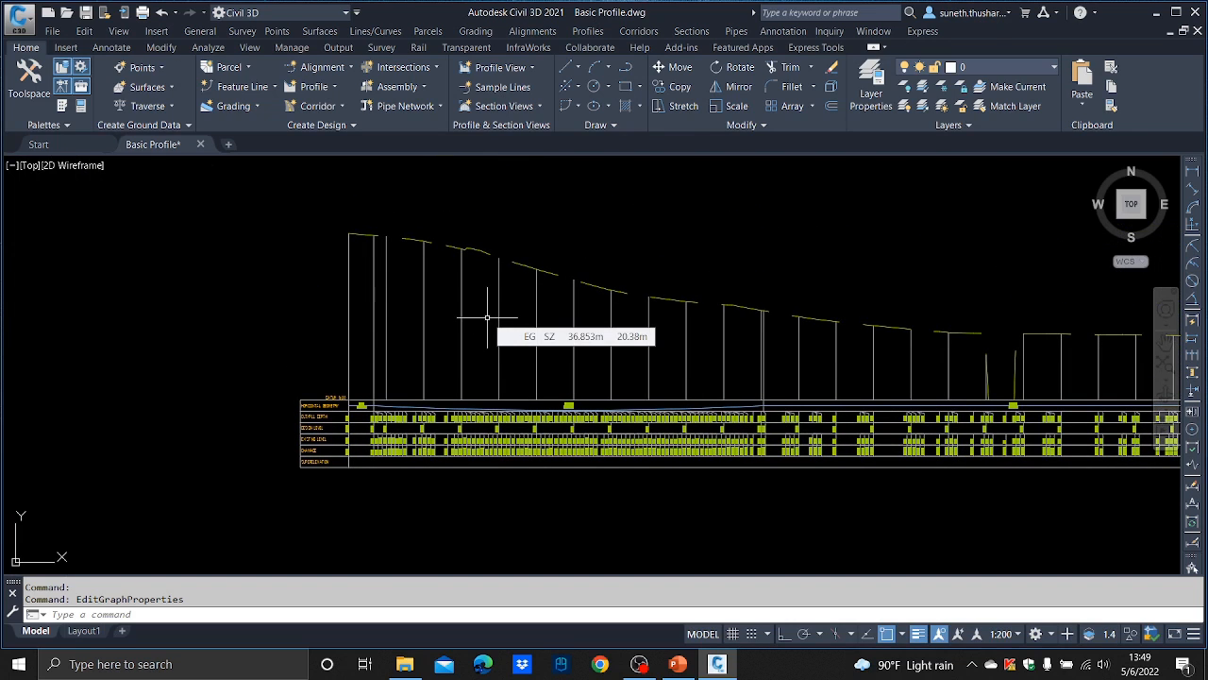
- Start a profile by layout in the existing-ground profile view and name the new profile FG
left_click(587, 31)
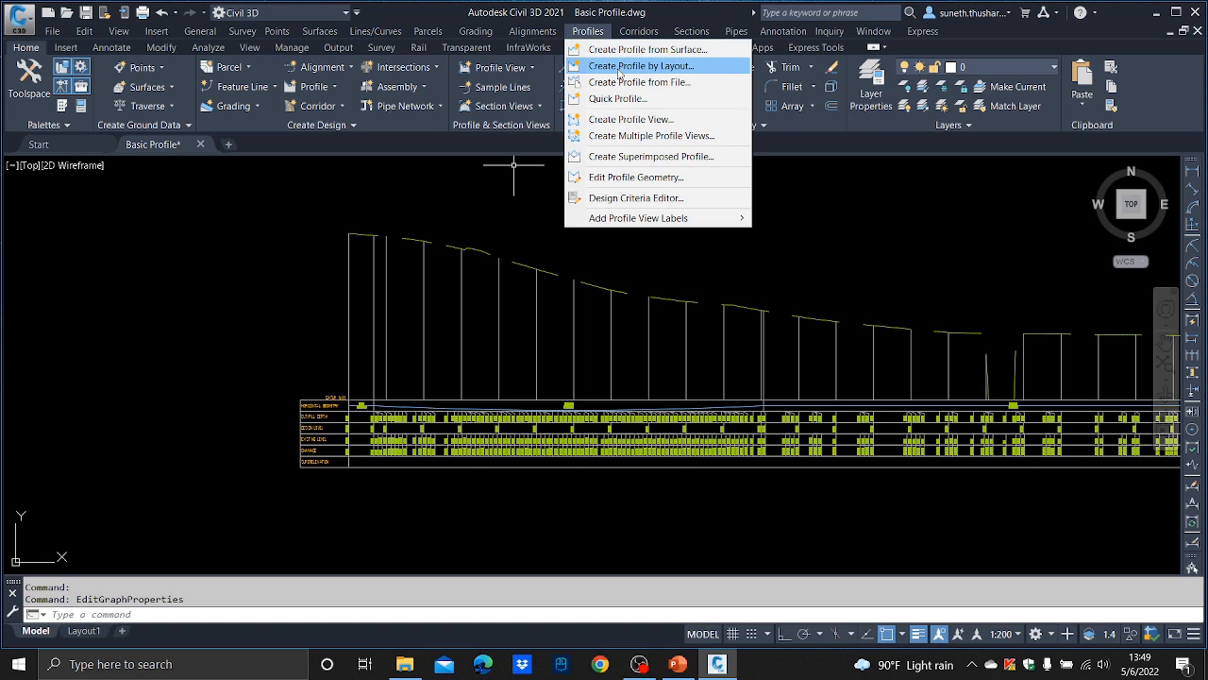
left_click(619, 70)
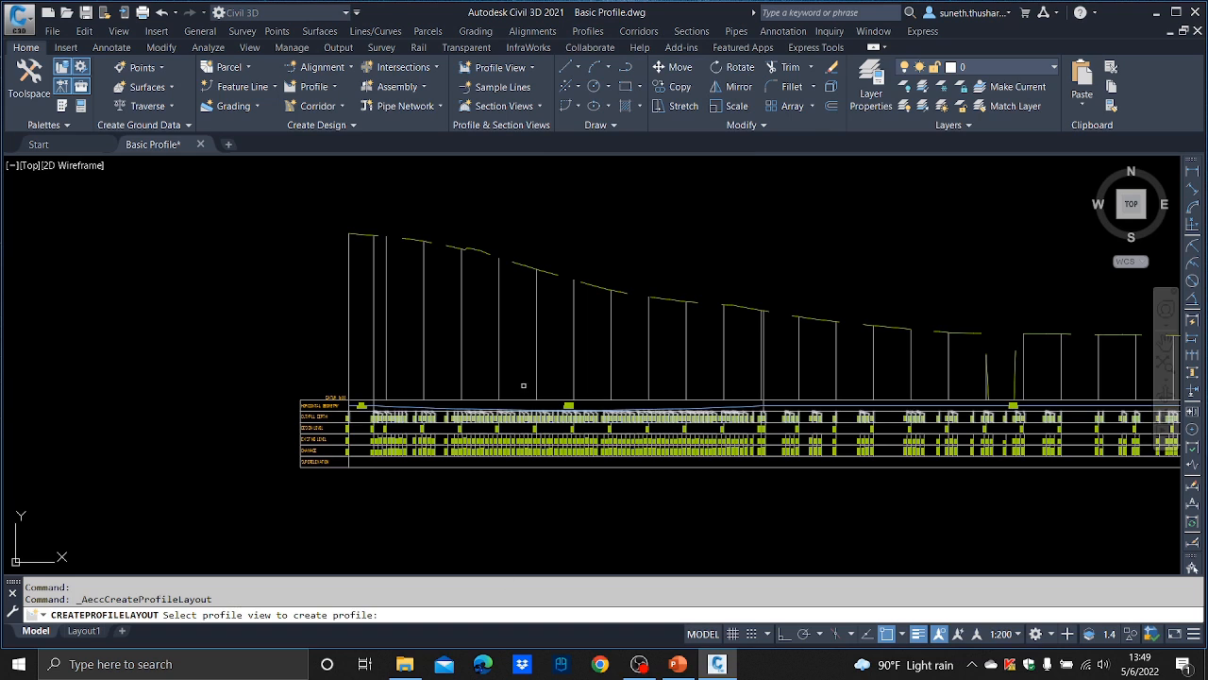
left_click(499, 289)
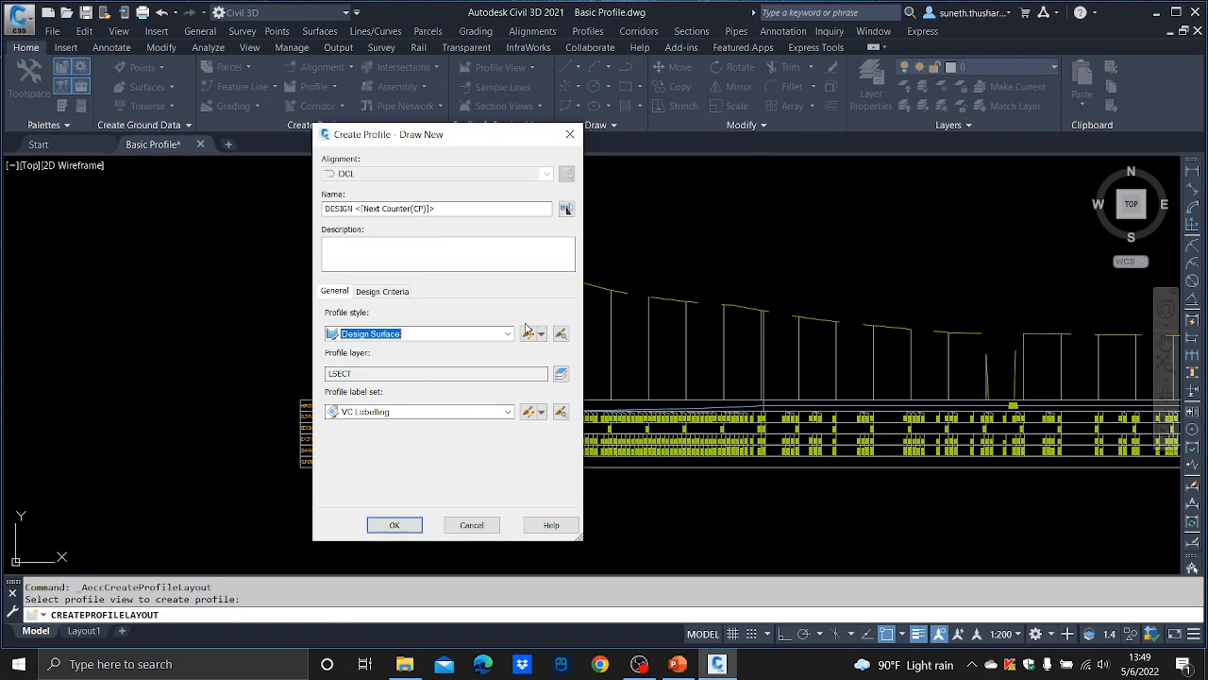
left_click_drag(452, 207, 127, 203)
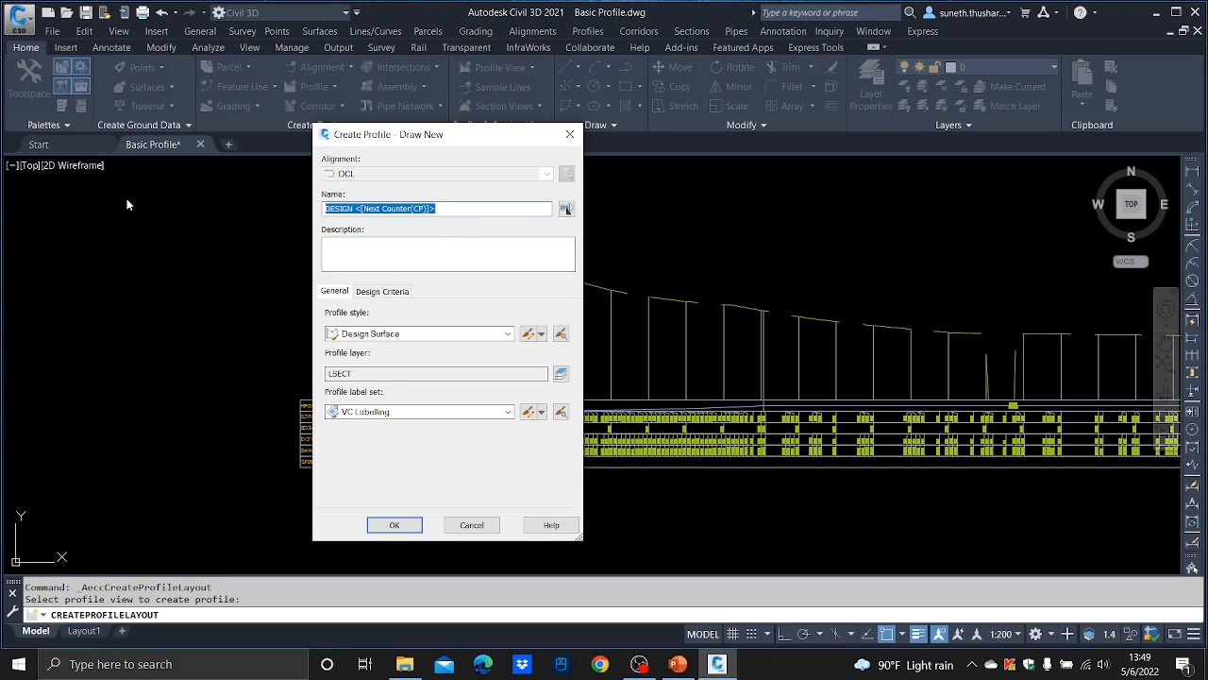
type("FG")
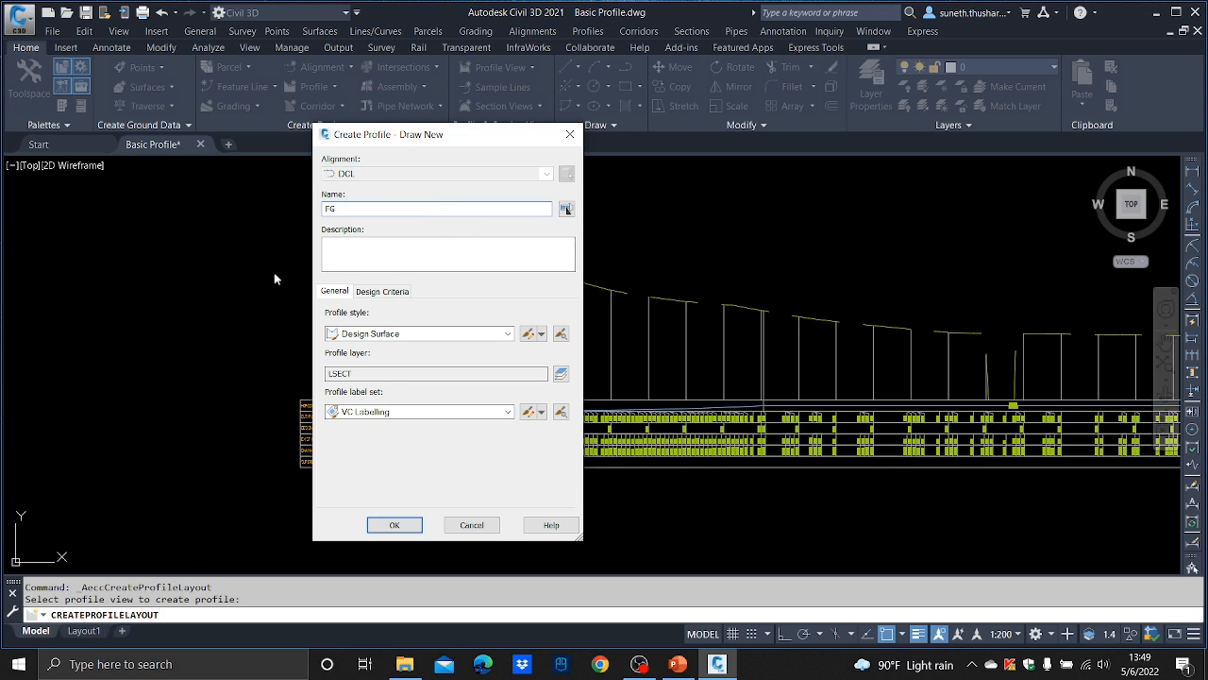
- Create the FG profile with the Design Surface style and VC Design label set, and move the Profile Layout Tools clear of the ground line
left_click(417, 335)
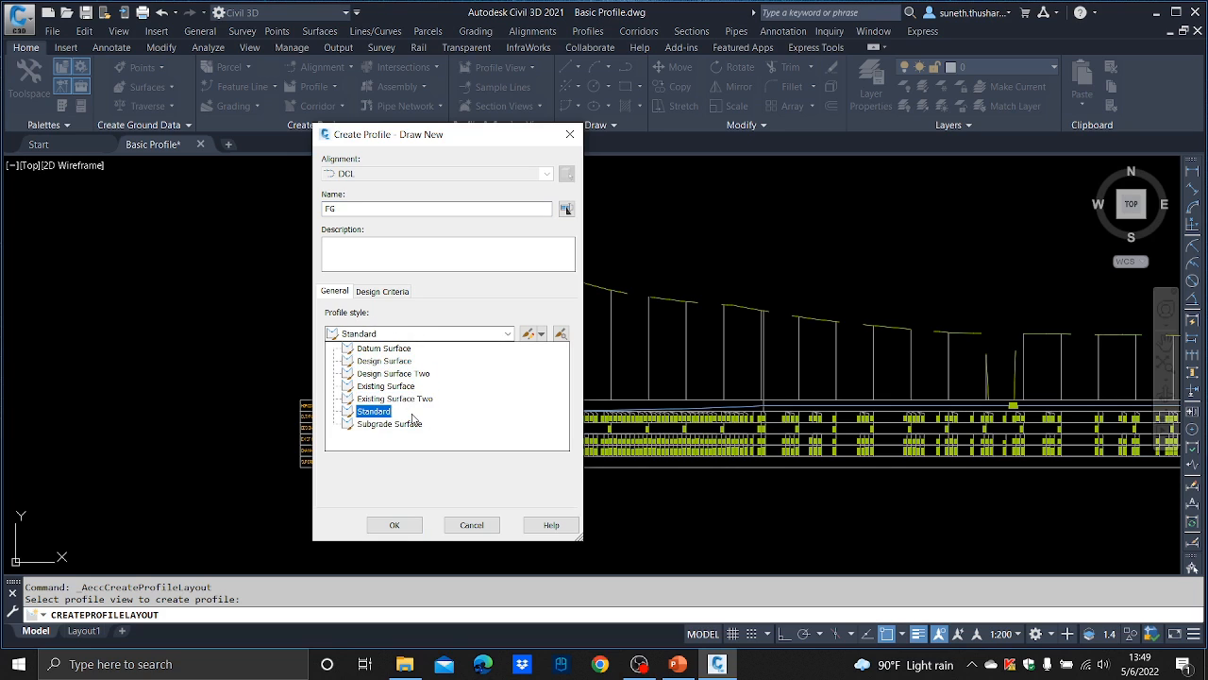
left_click(384, 361)
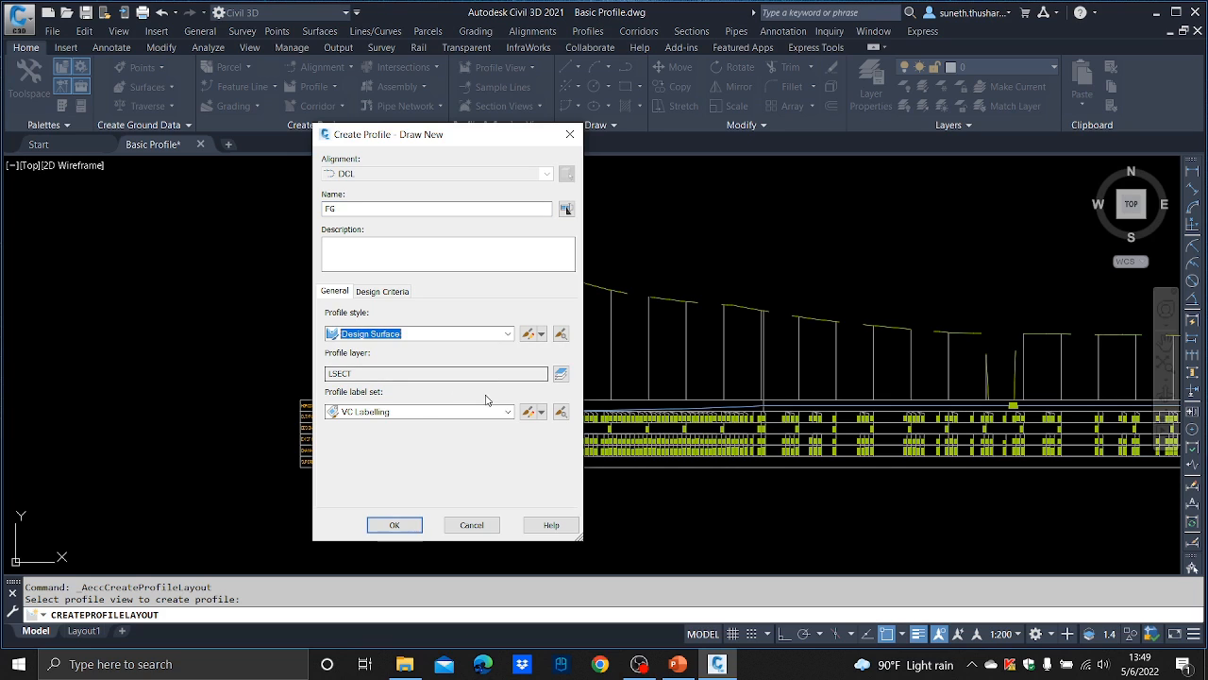
left_click(379, 412)
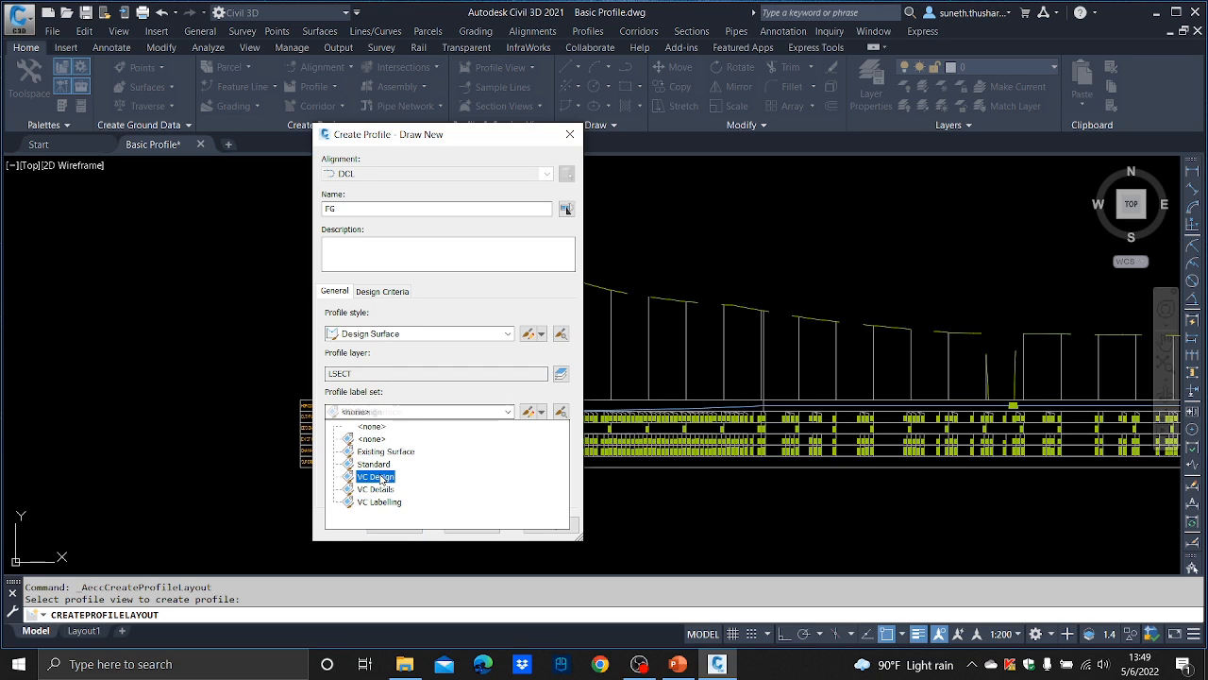
left_click(377, 476)
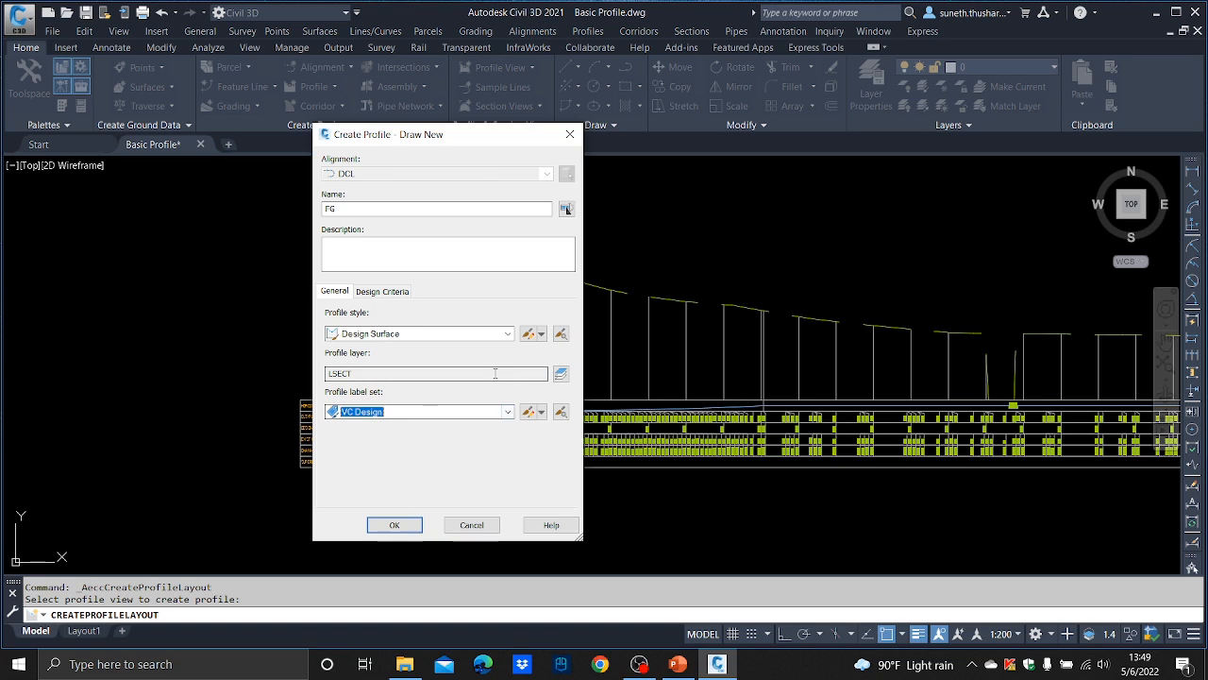
left_click(393, 525)
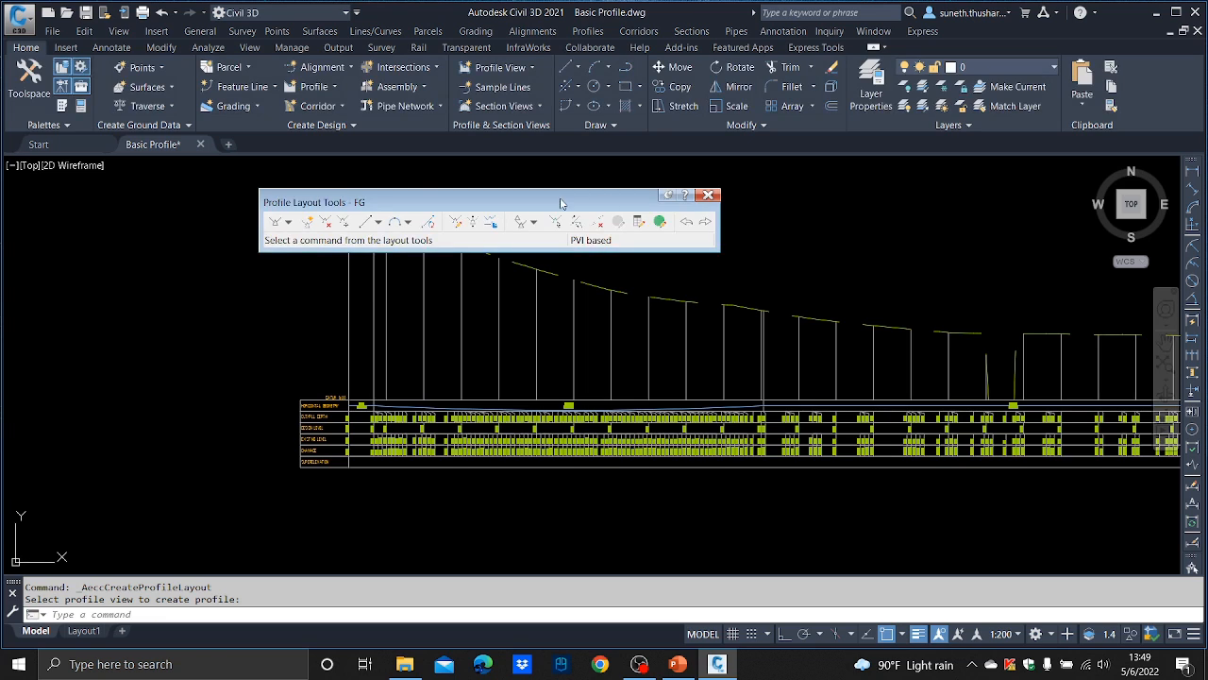
left_click_drag(557, 202, 824, 196)
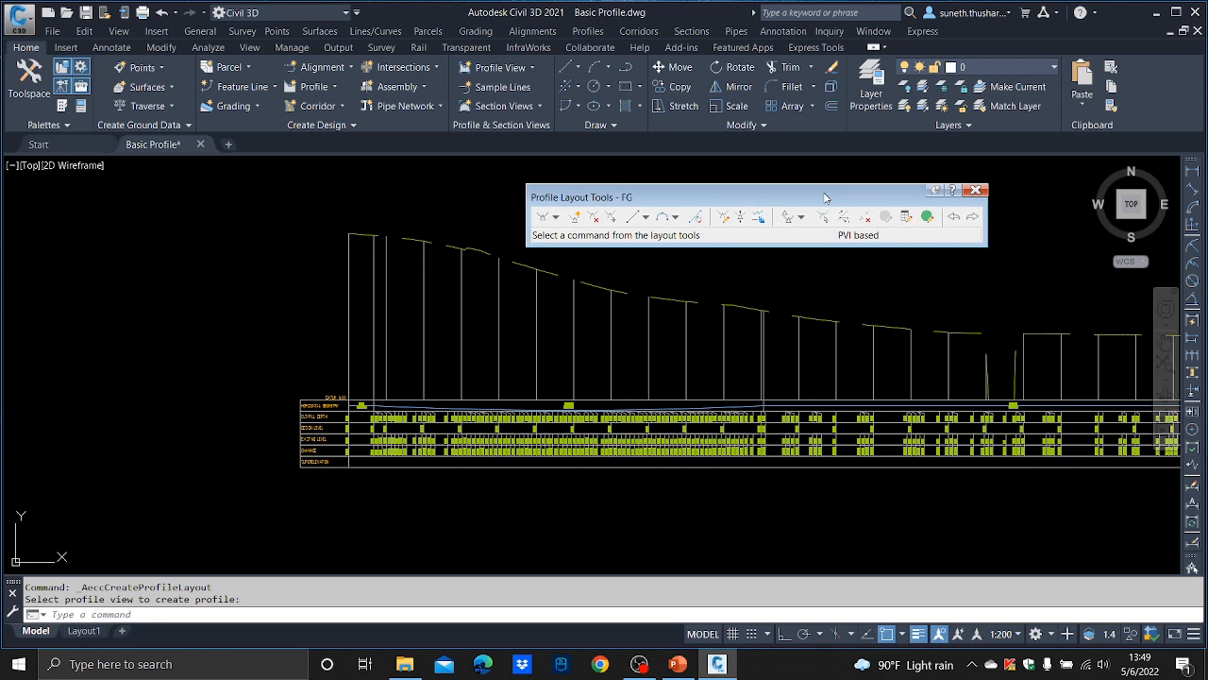
- Draw FG tangents without curves from the ground line's start, with object snap off, through PVIs near chainages 31 m and 80 m
left_click(557, 218)
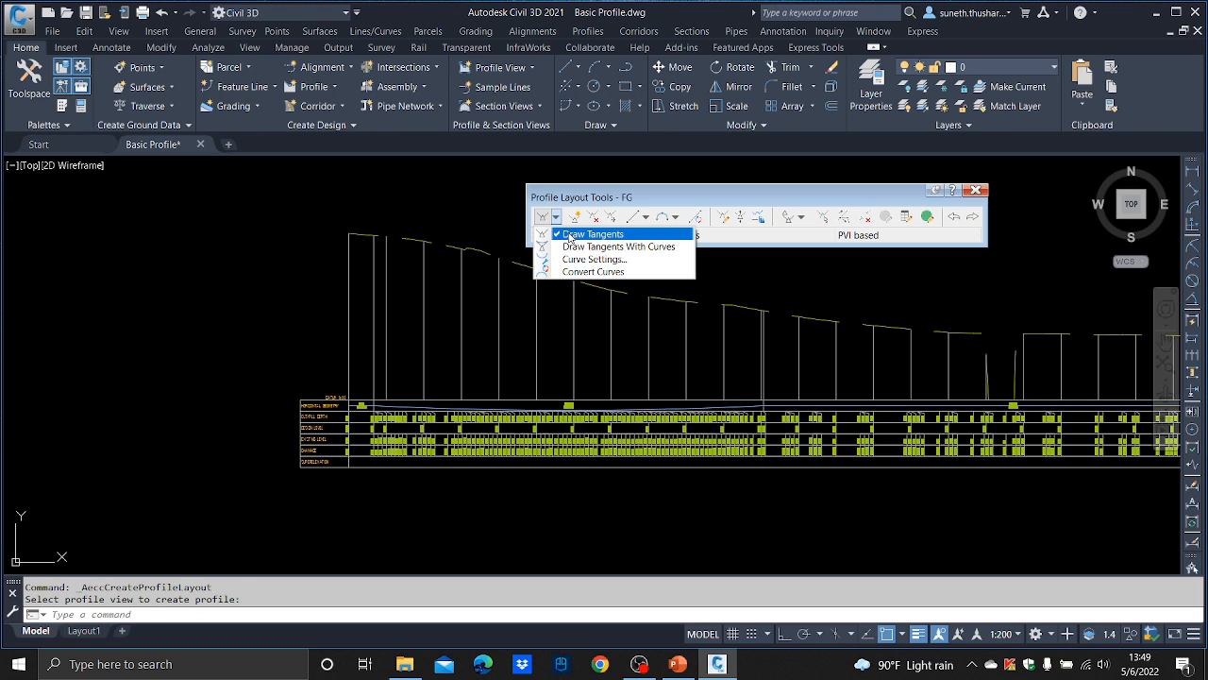
left_click(570, 235)
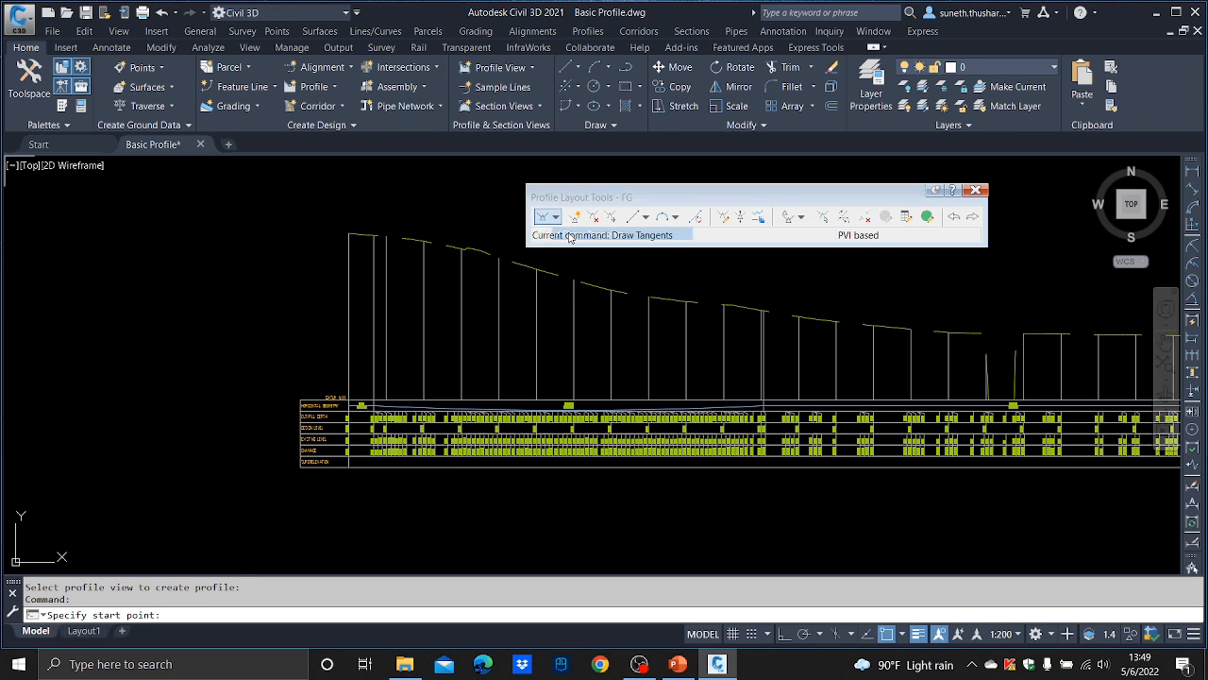
left_click(349, 233)
middle_click_drag(499, 244, 499, 305)
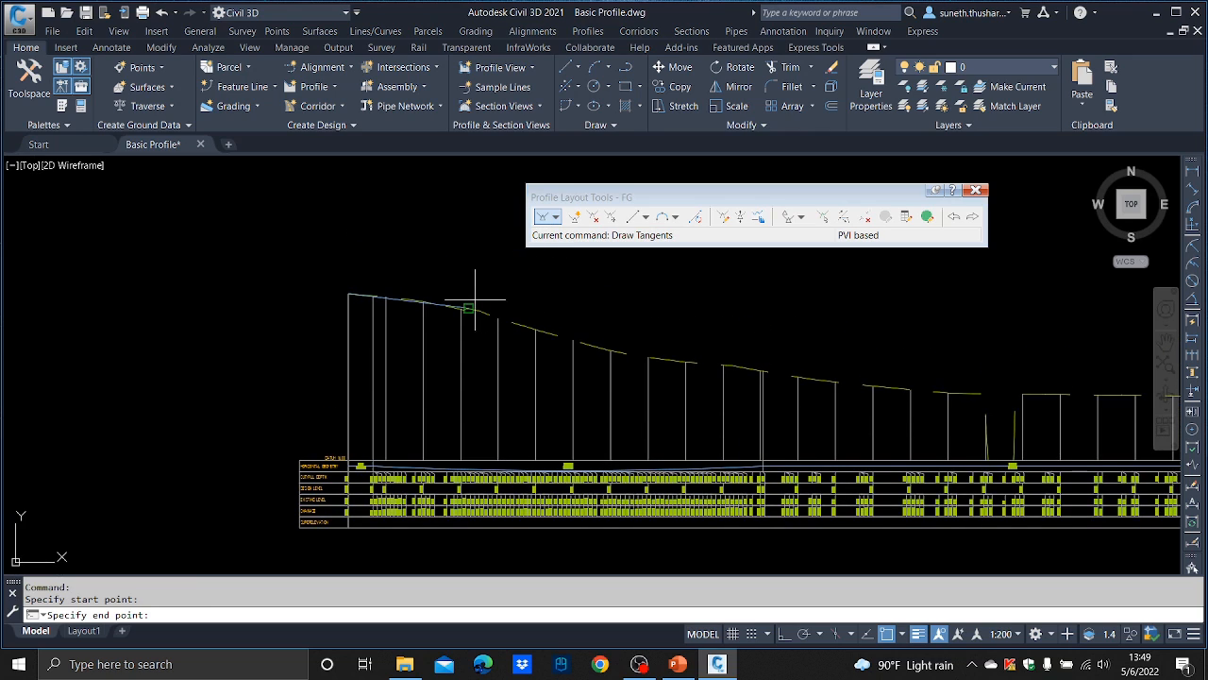
left_click(886, 634)
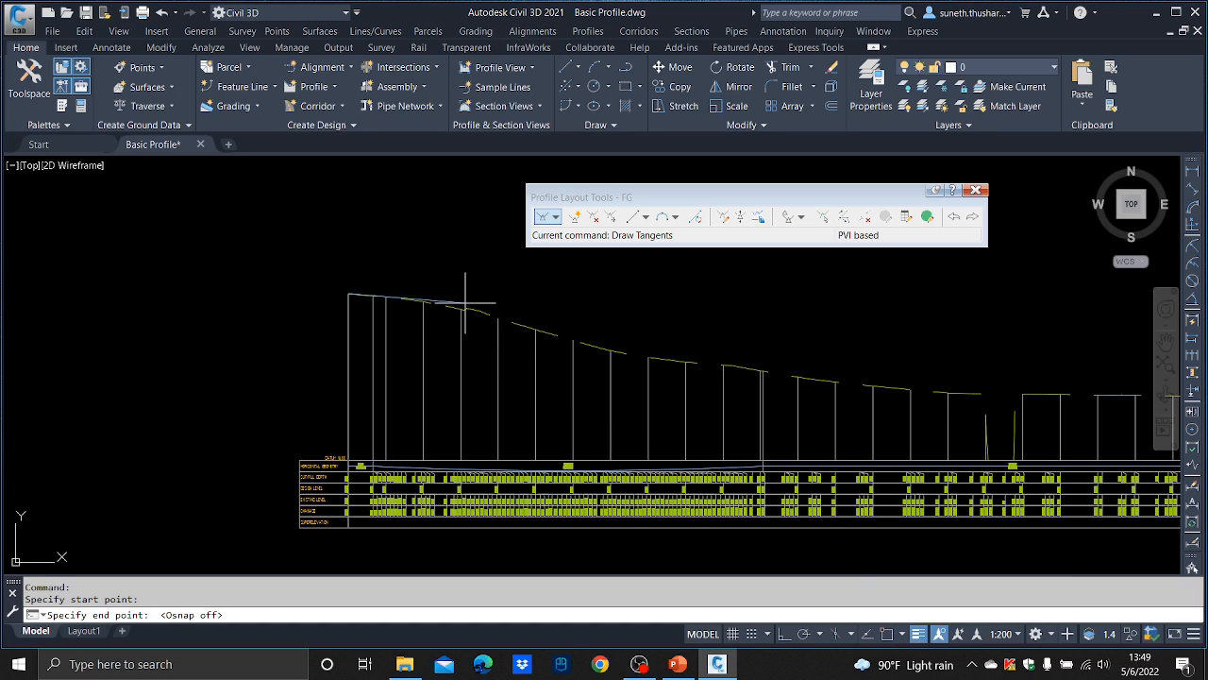
left_click(465, 303)
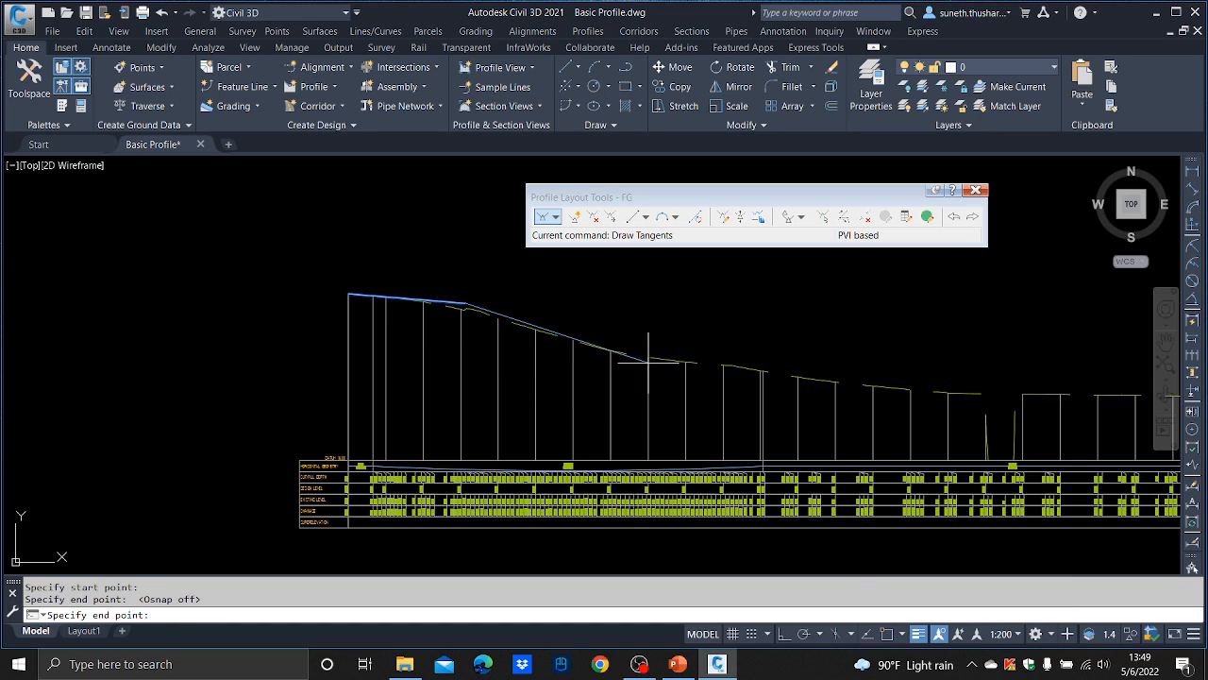
left_click(647, 359)
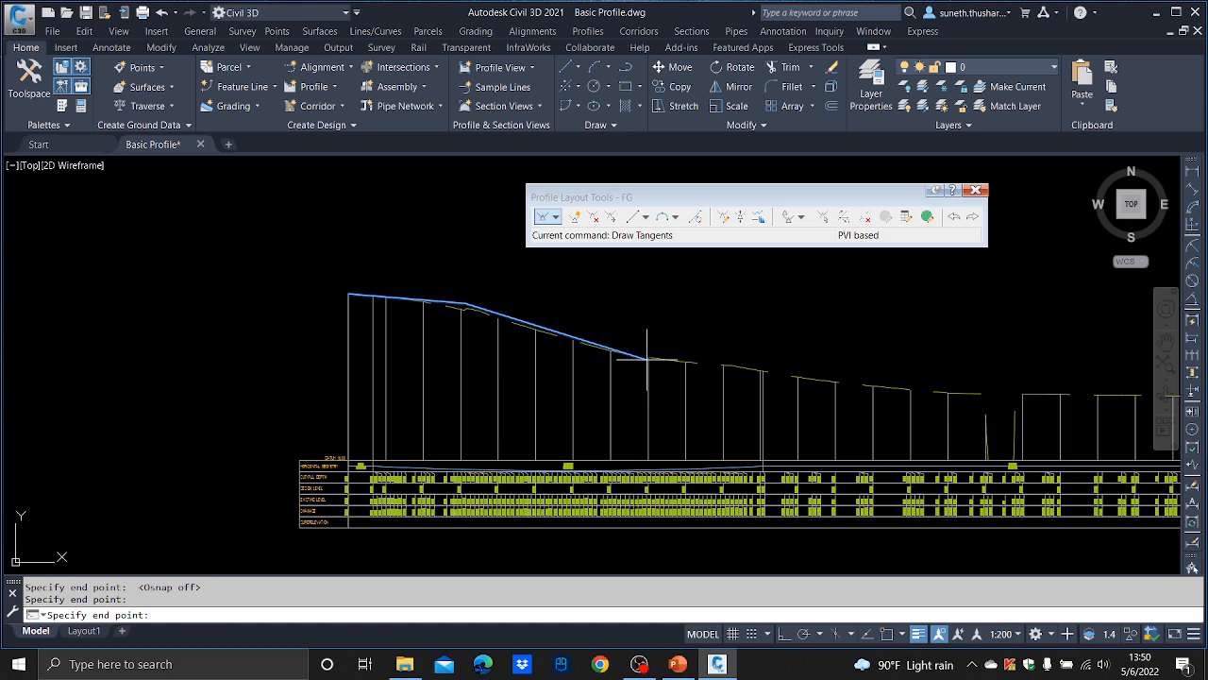
- Extend the FG tangents with three more PVIs, one where the ground slope flattens and two along the nearly level ground
middle_click_drag(864, 386, 601, 385)
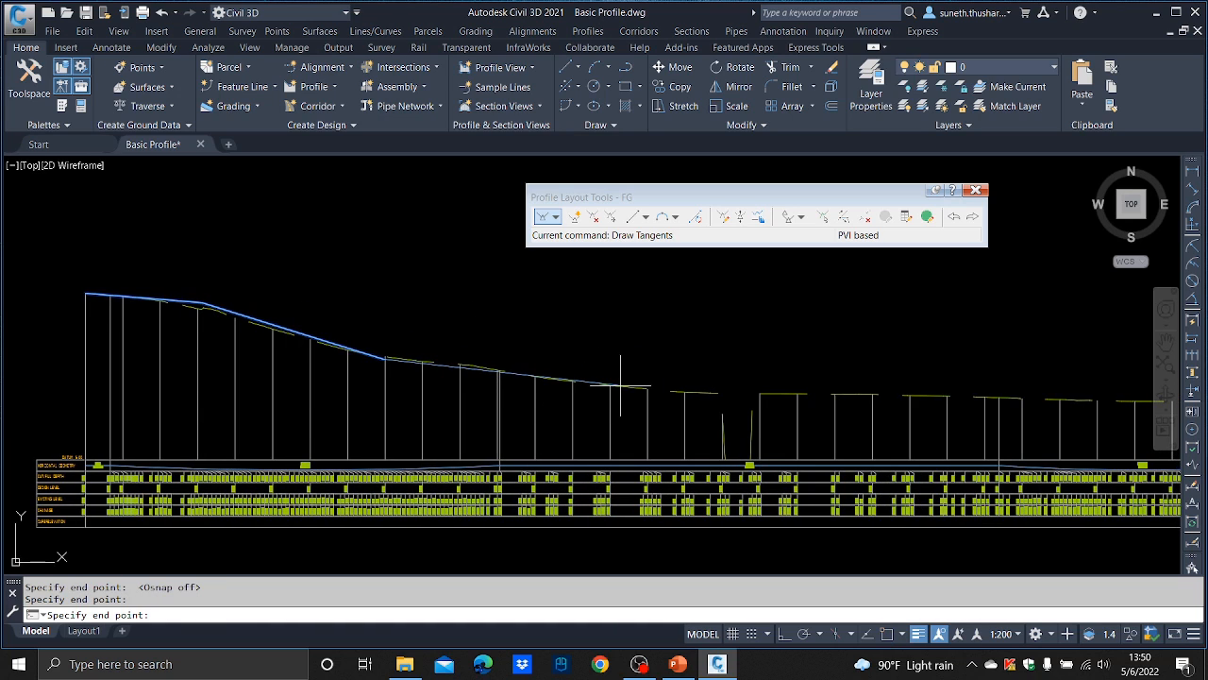
left_click(686, 393)
middle_click_drag(837, 373, 537, 382)
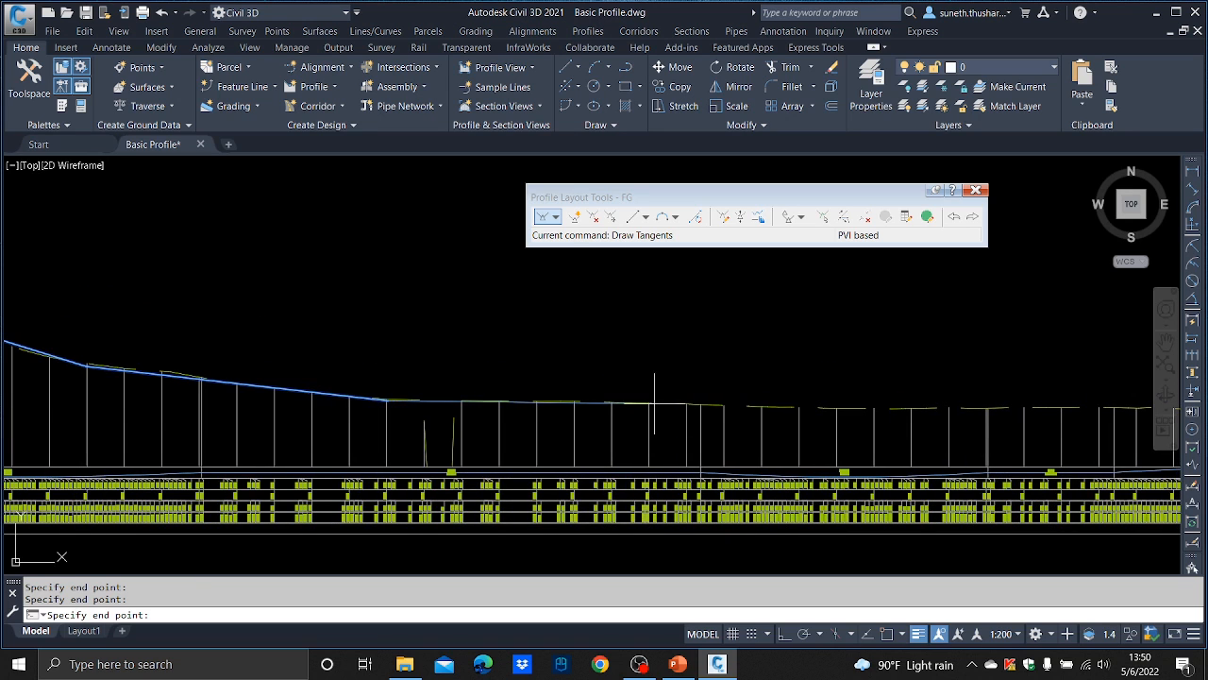
left_click(727, 405)
middle_click_drag(912, 362, 488, 366)
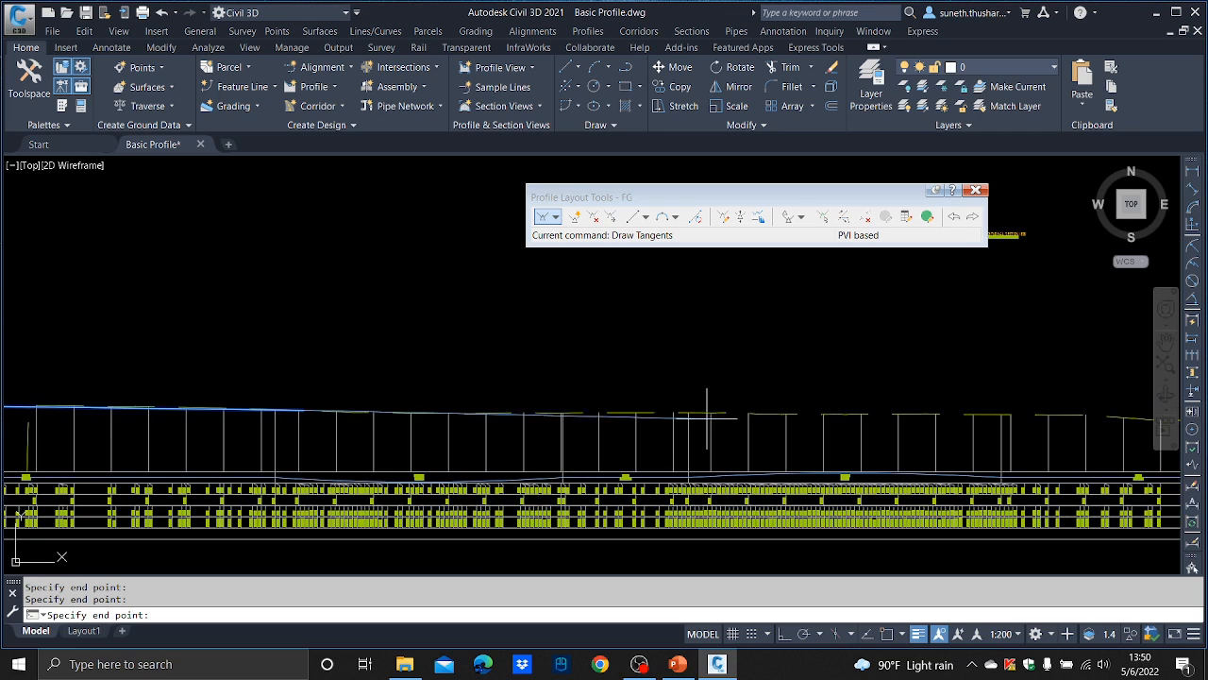
left_click(706, 413)
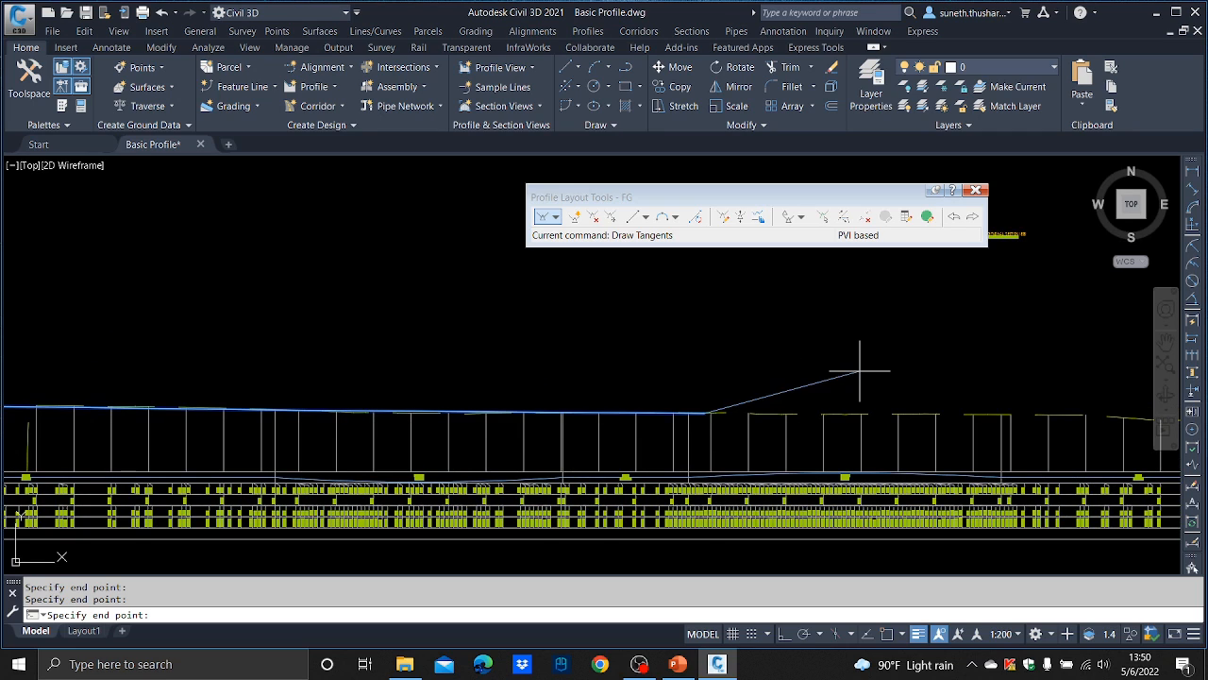
- Continue the FG tangents along the ground line through the shallow dip, over the low crest and down to the next low point
middle_click_drag(859, 371, 340, 381)
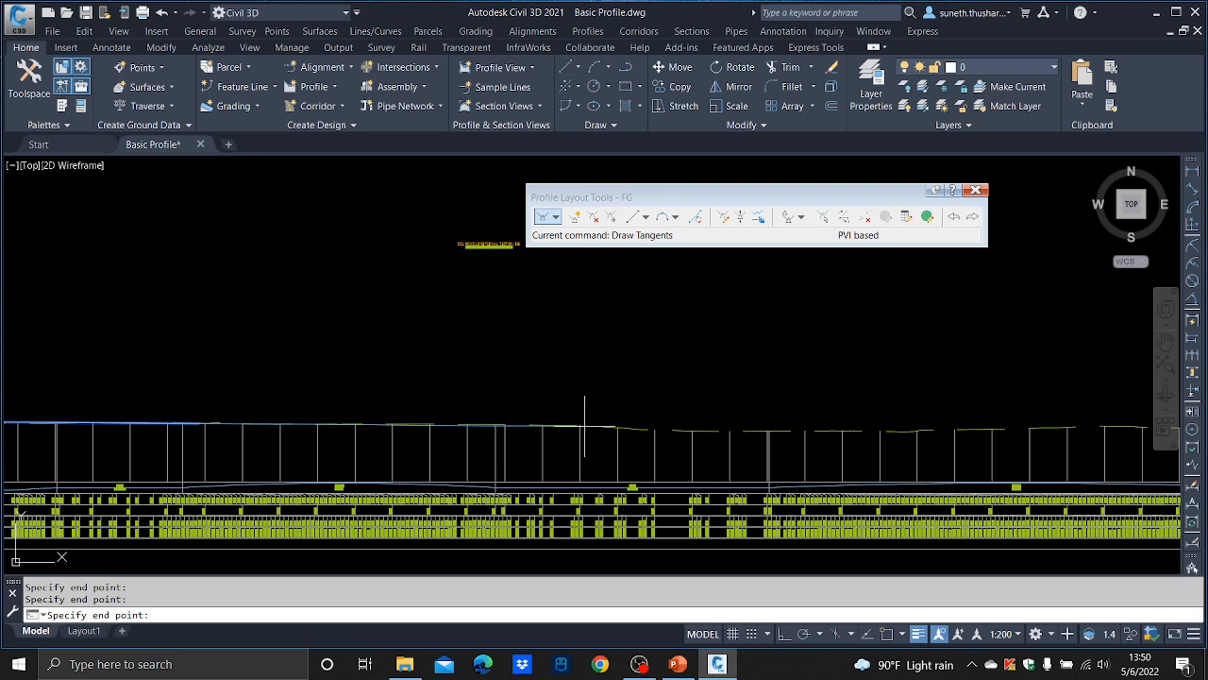
middle_click_drag(812, 420, 464, 420)
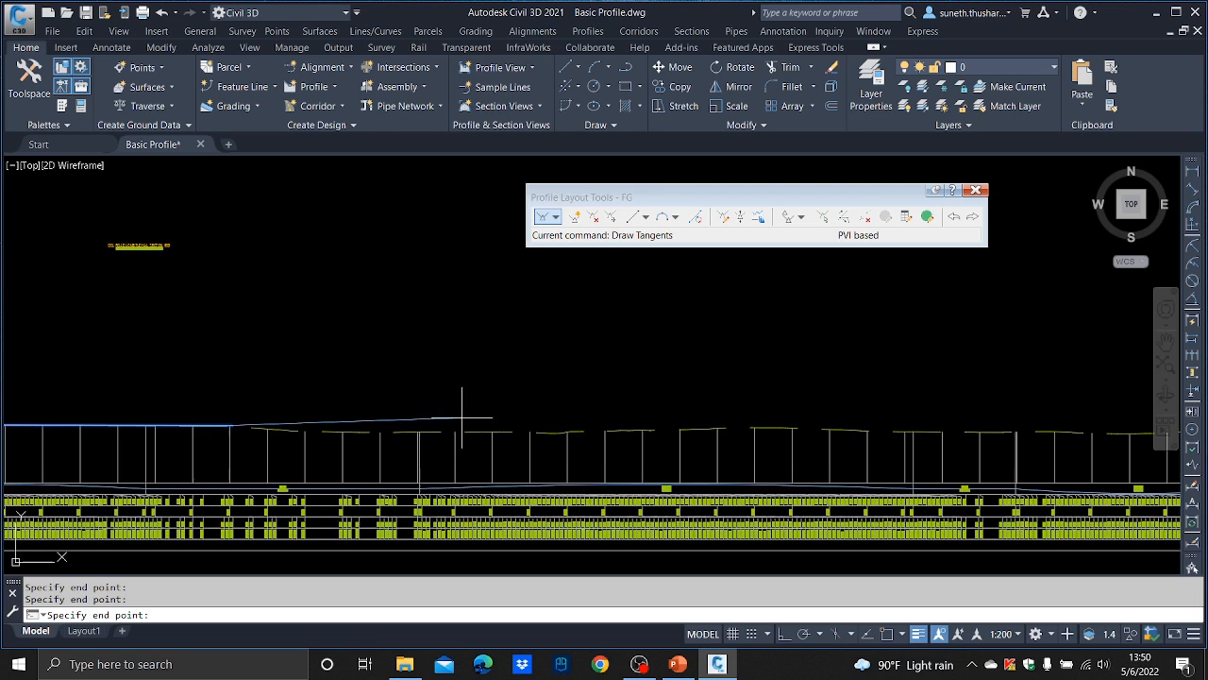
left_click(557, 431)
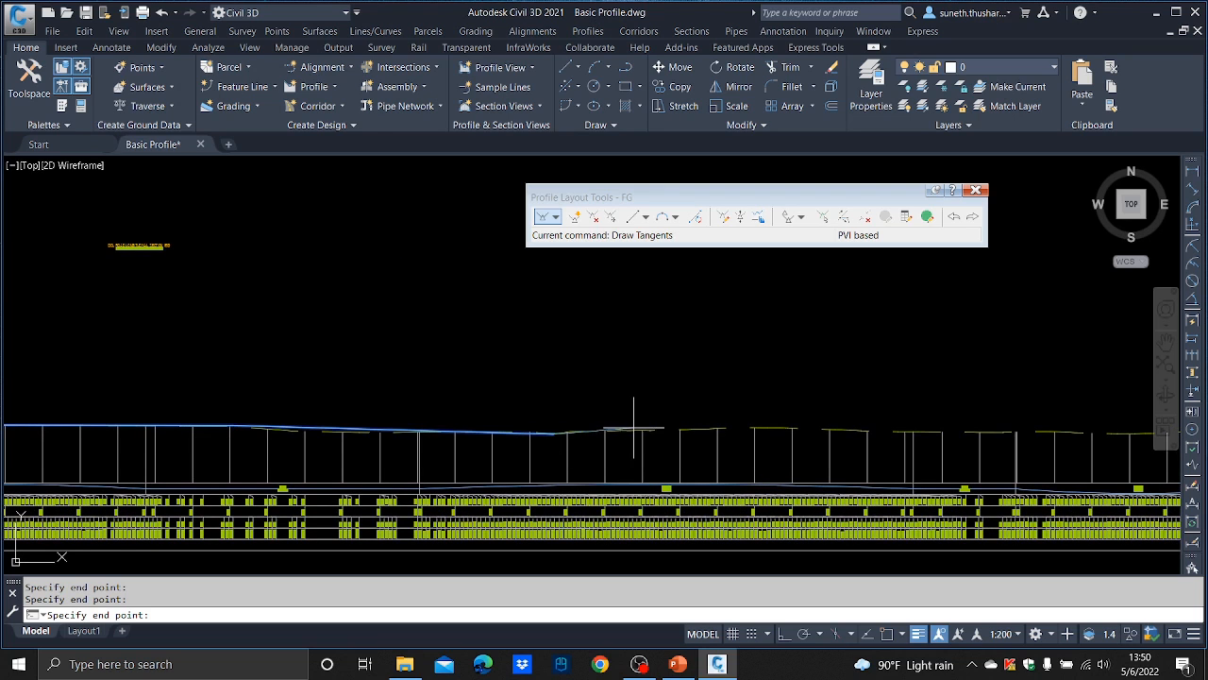
left_click(776, 424)
middle_click_drag(886, 412, 385, 418)
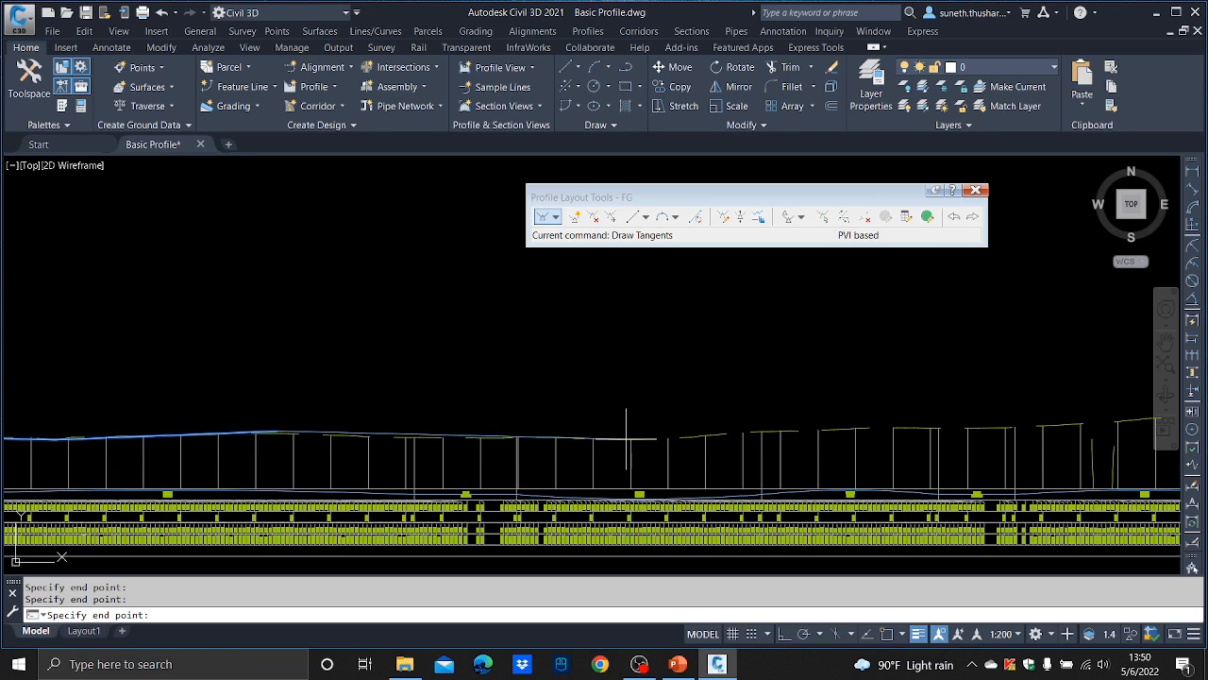
left_click(625, 439)
- Complete the FG tangents with two intermediate PVIs and a final point at the ground line's end, and finish drawing
middle_click_drag(644, 438, 180, 426)
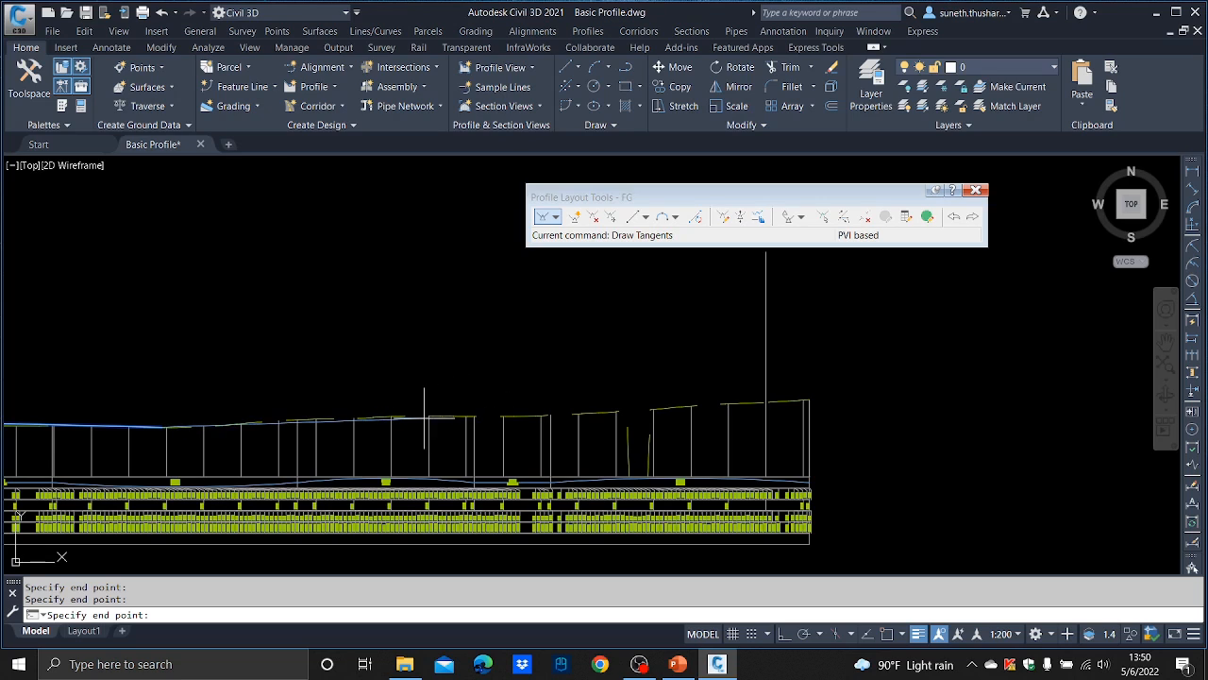
left_click(413, 414)
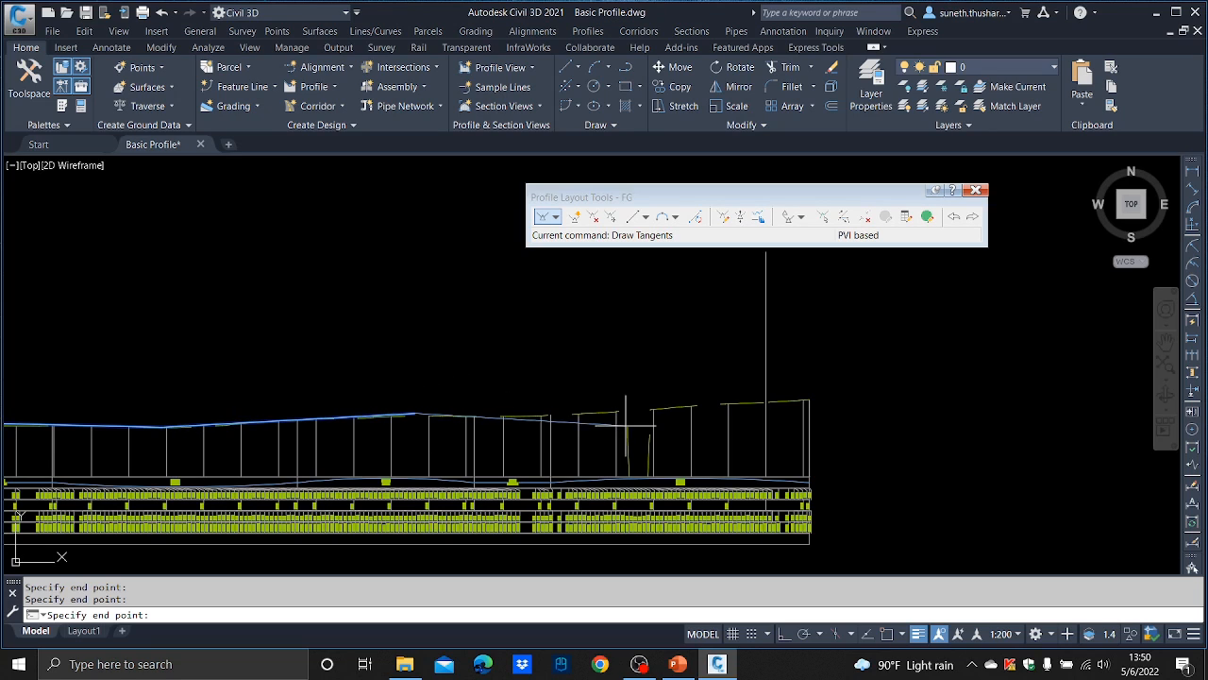
left_click(615, 416)
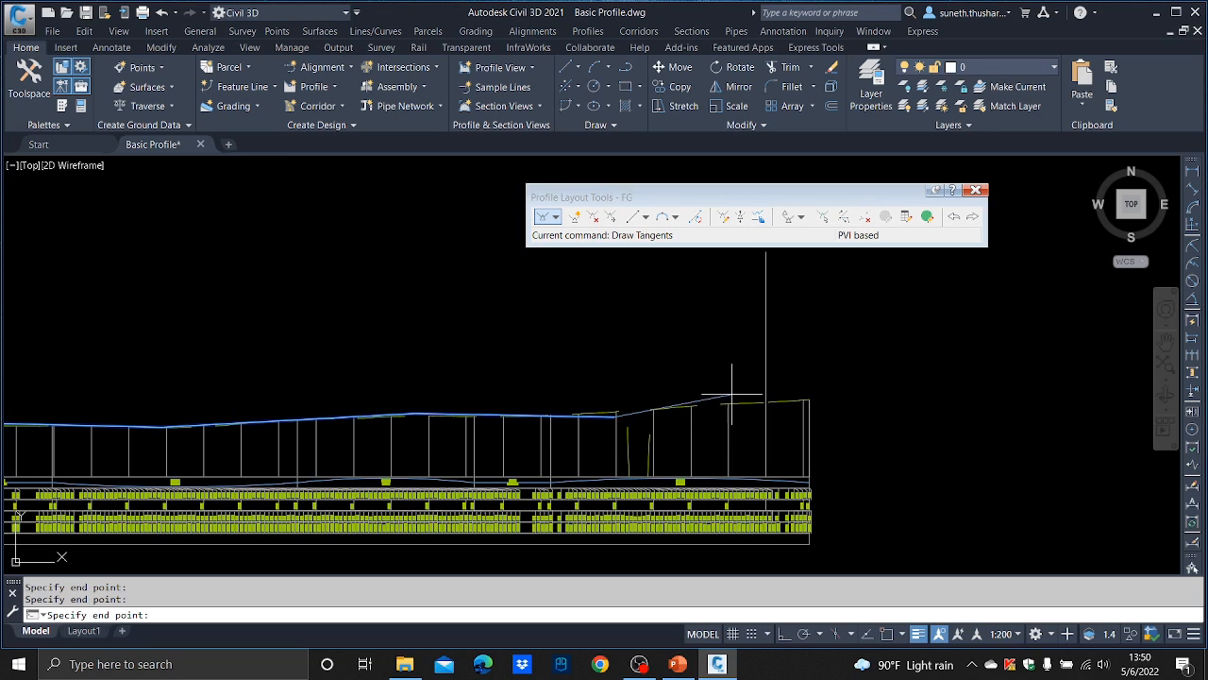
left_click(808, 401)
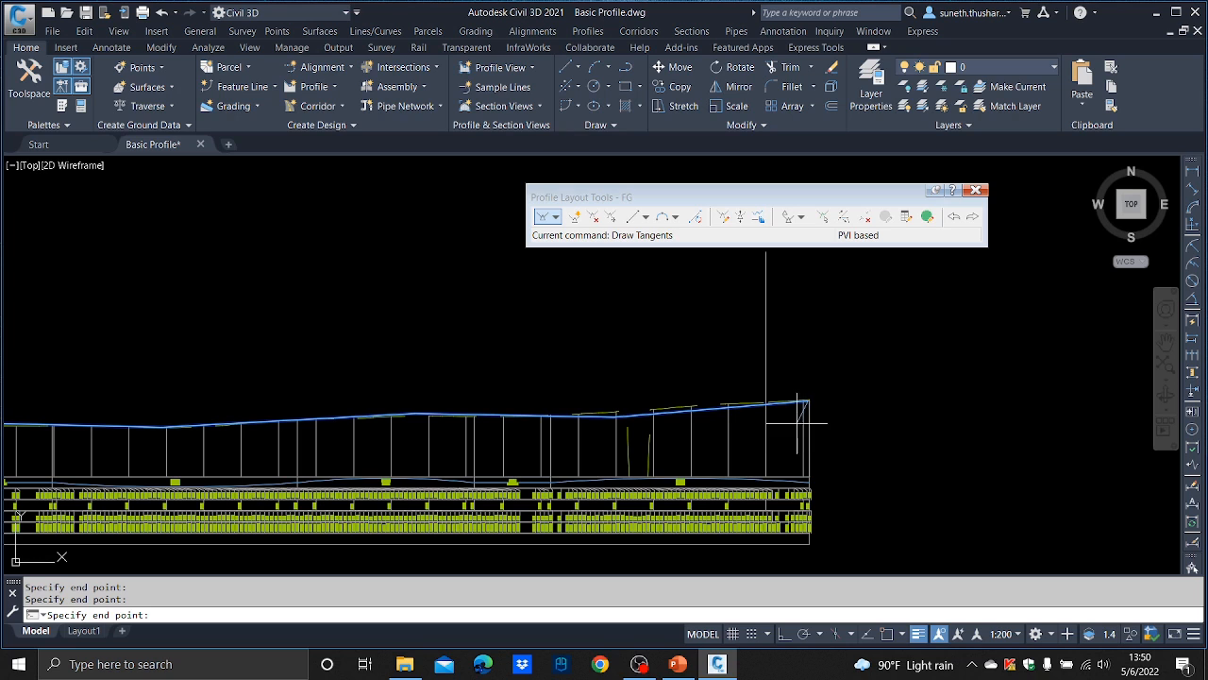
key("Return")
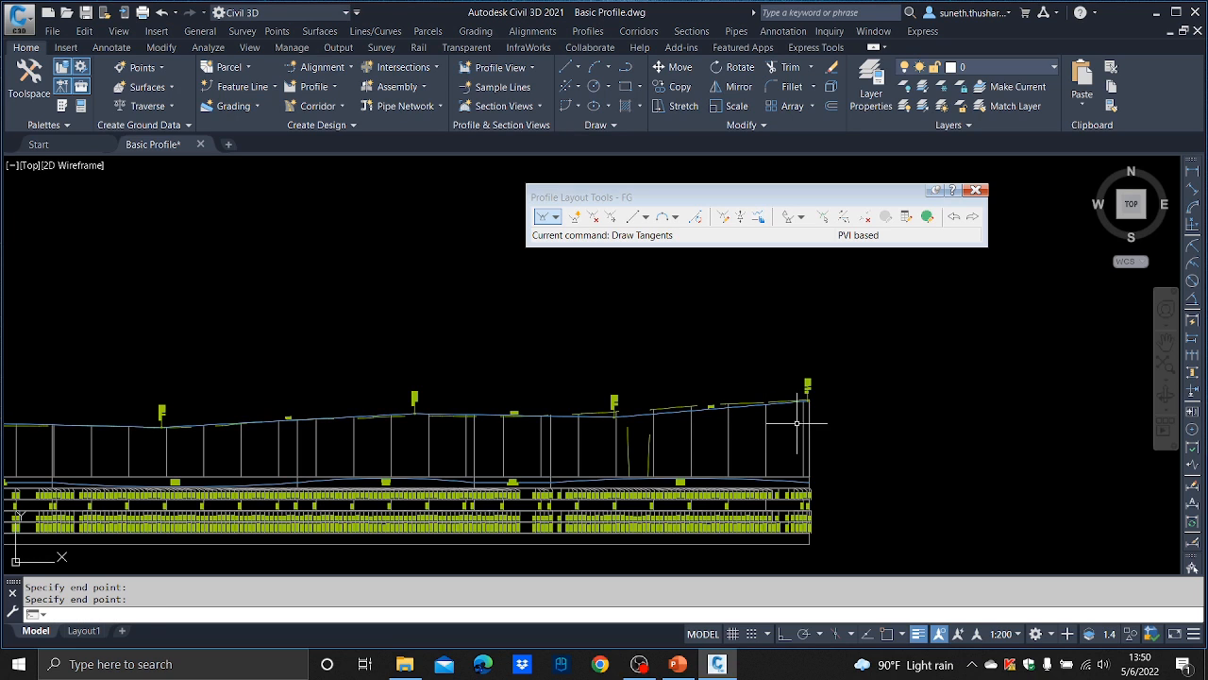
- Examine the chainage and level labels at the first PVIs of the FG profile
scroll(723, 387, "down", 3)
middle_click_drag(245, 400, 989, 386)
scroll(682, 345, "up", 1)
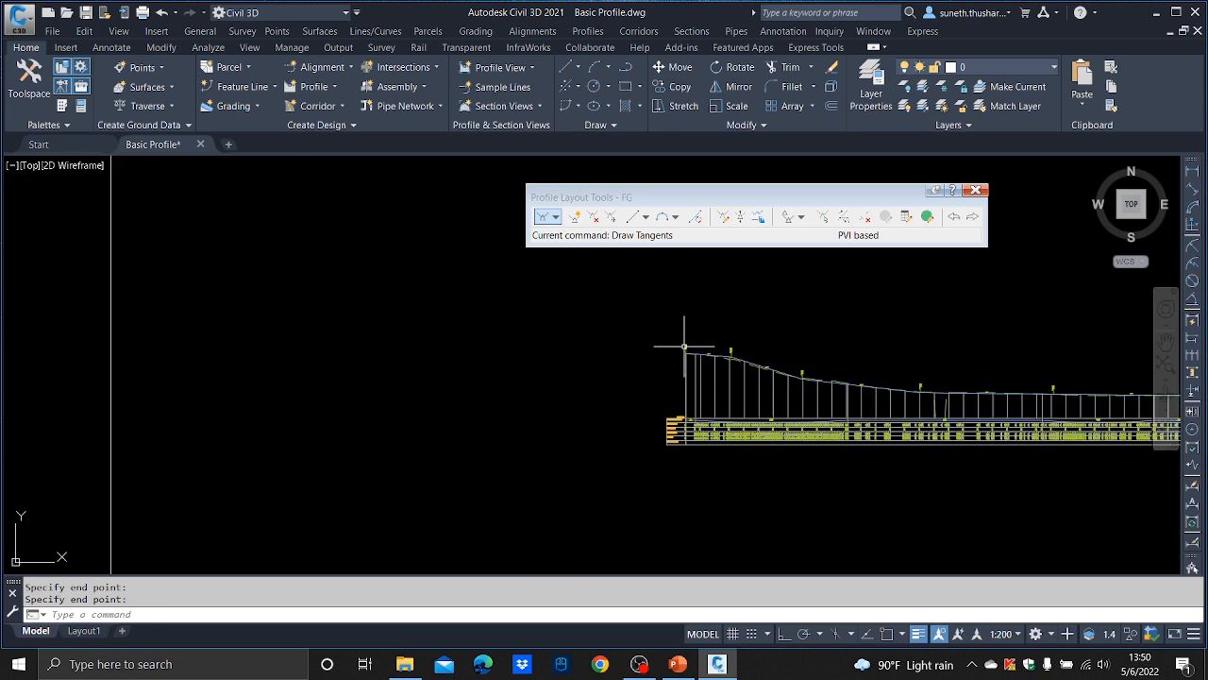
scroll(683, 346, "up", 6)
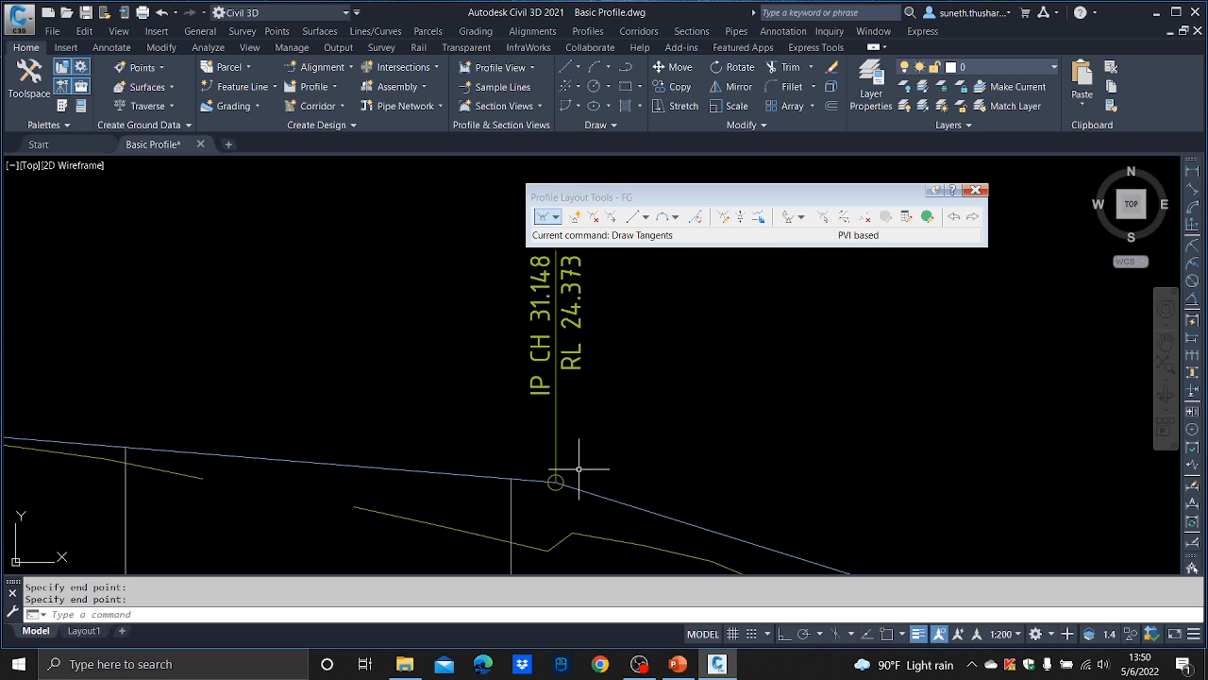
scroll(578, 468, "down", 4)
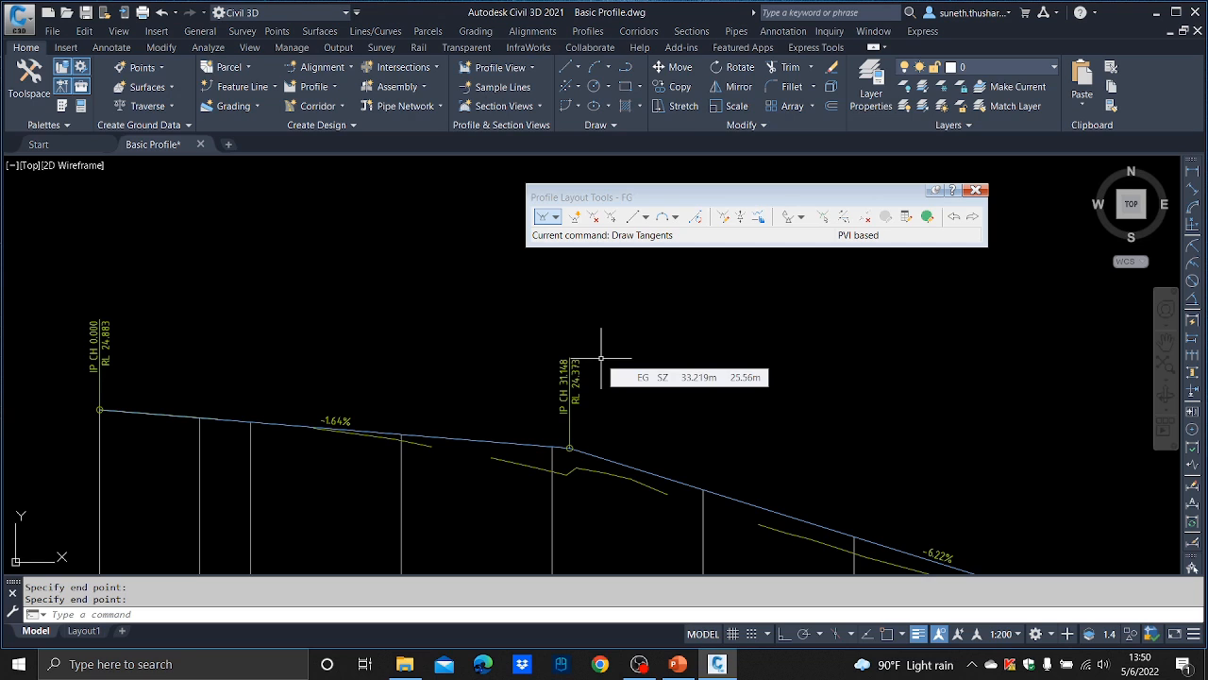
scroll(579, 420, "up", 2)
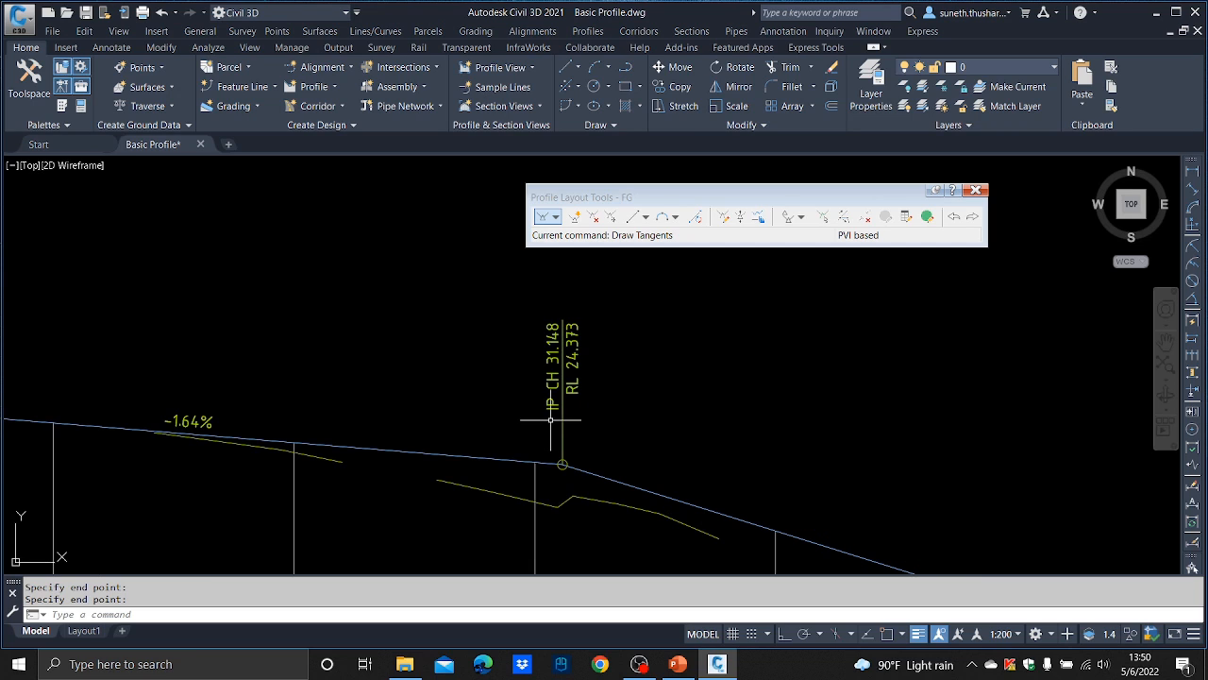
scroll(548, 308, "down", 4)
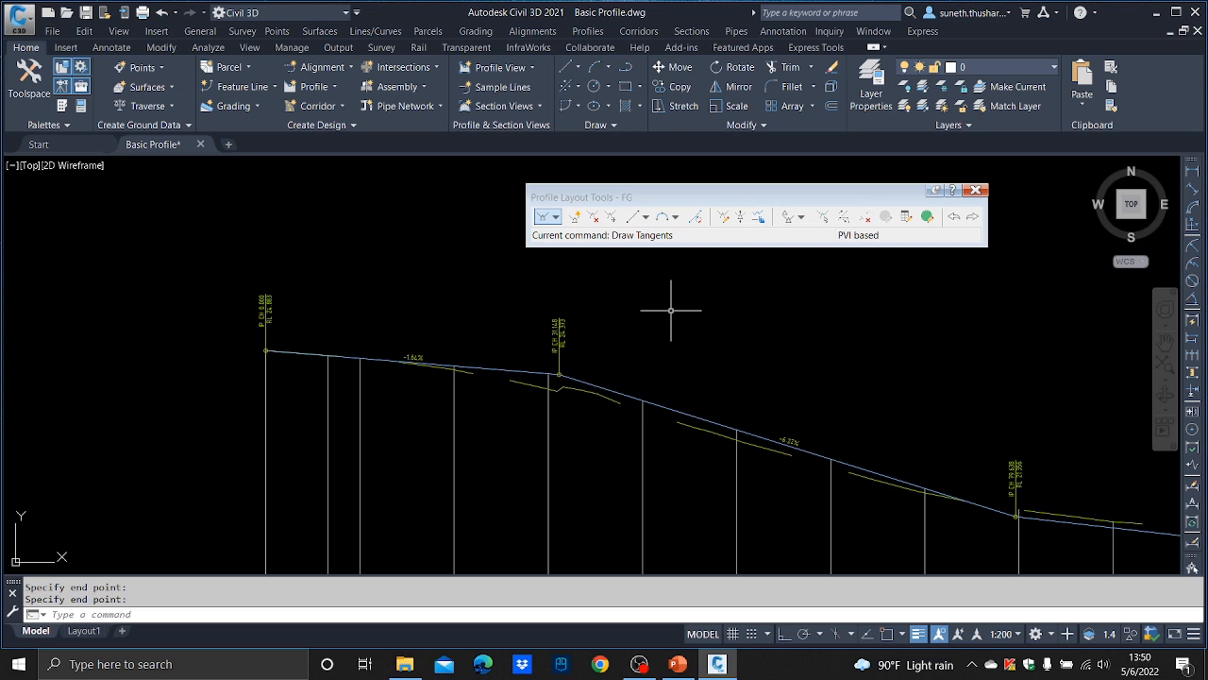
scroll(606, 369, "up", 3)
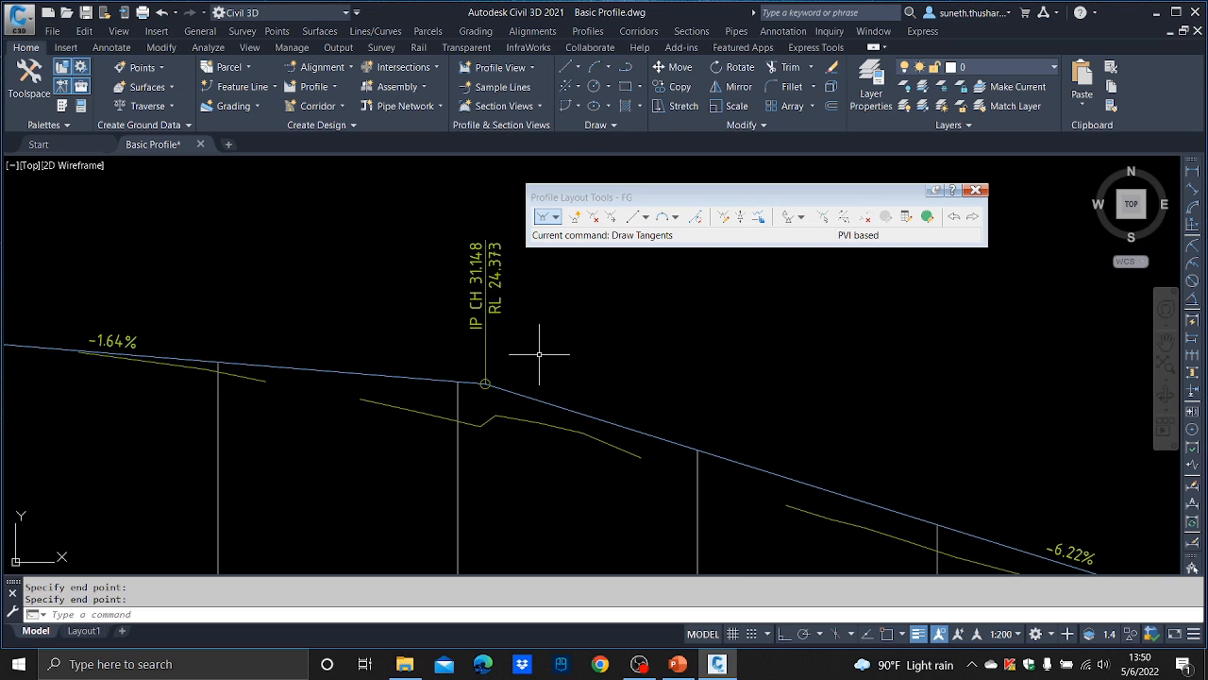
scroll(539, 354, "down", 3)
middle_click_drag(721, 396, 578, 376)
scroll(745, 406, "up", 3)
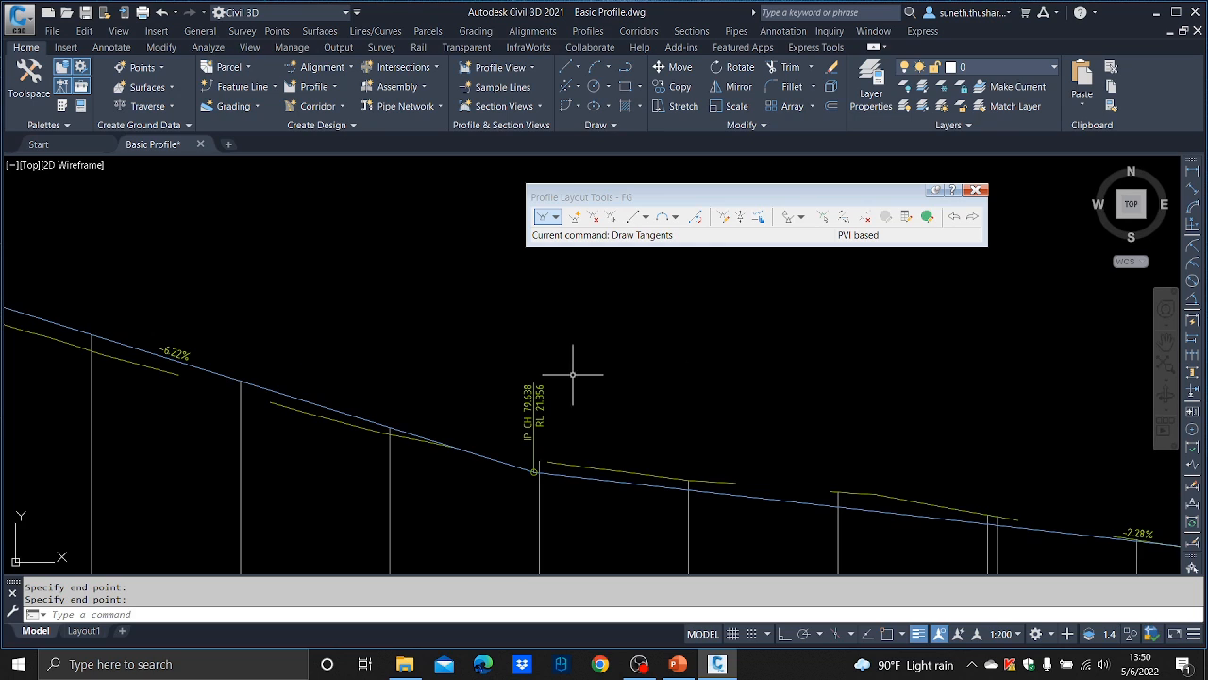
scroll(563, 359, "down", 3)
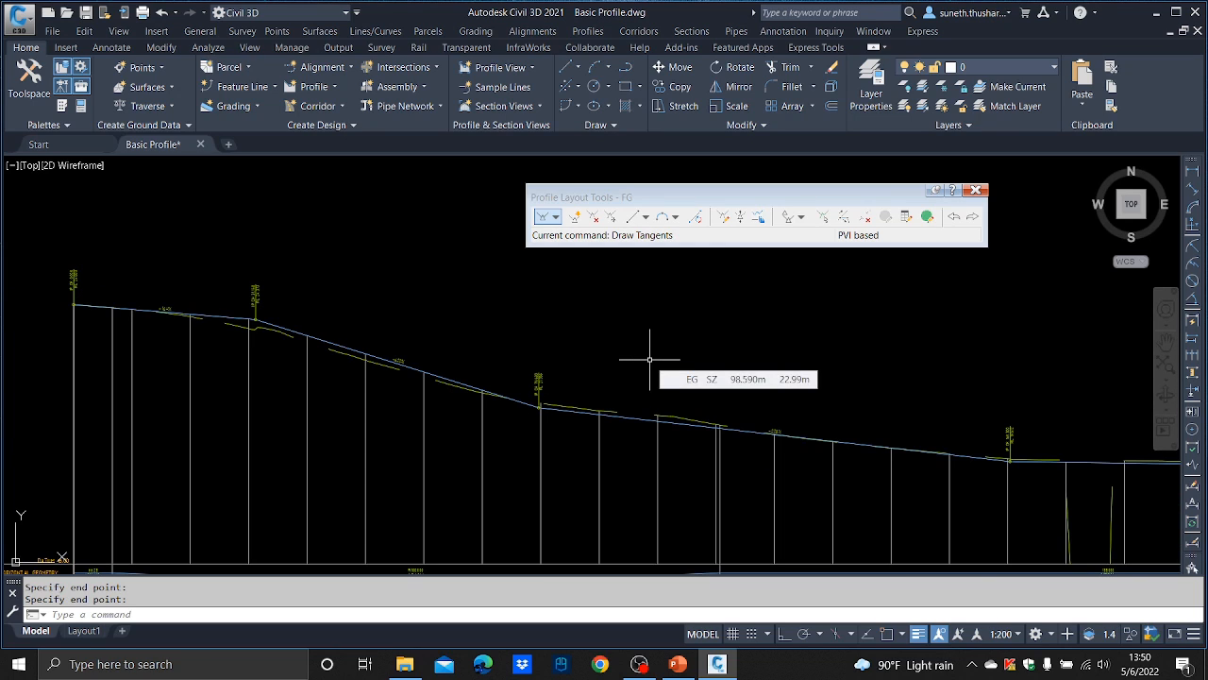
- Examine the grade labels on the first two tangents of the FG profile
scroll(577, 398, "up", 3)
middle_click_drag(512, 398, 708, 507)
scroll(722, 498, "down", 2)
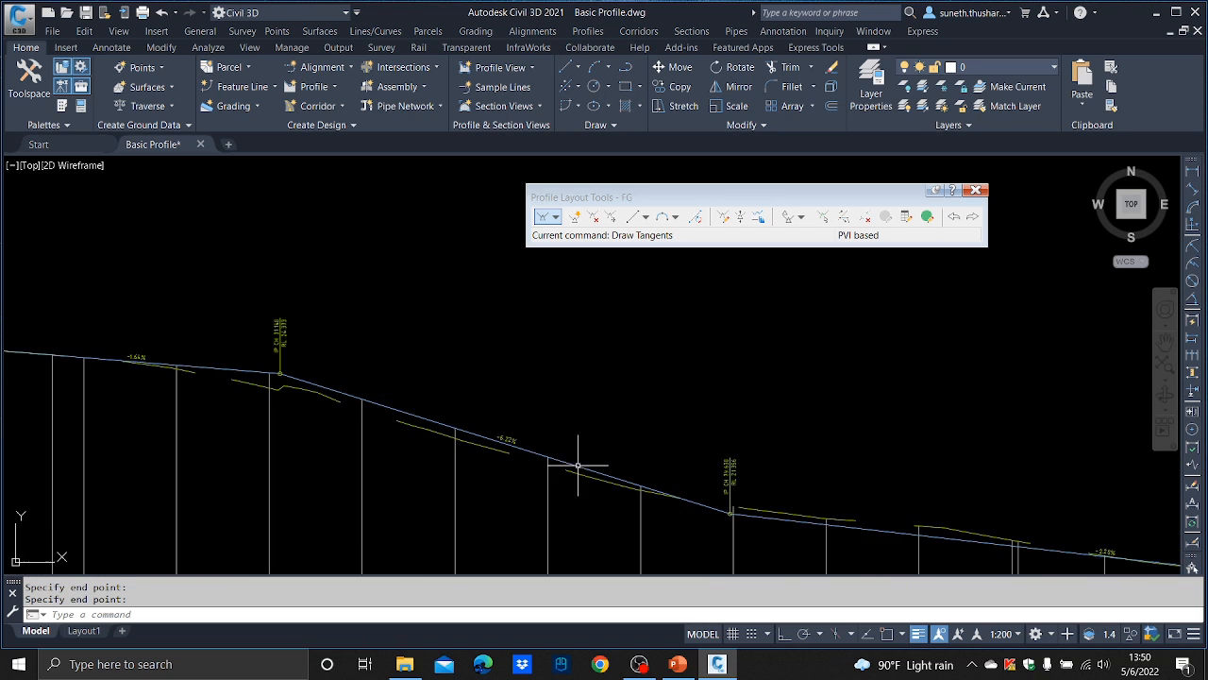
scroll(167, 350, "up", 2)
scroll(216, 345, "down", 2)
scroll(237, 384, "up", 3)
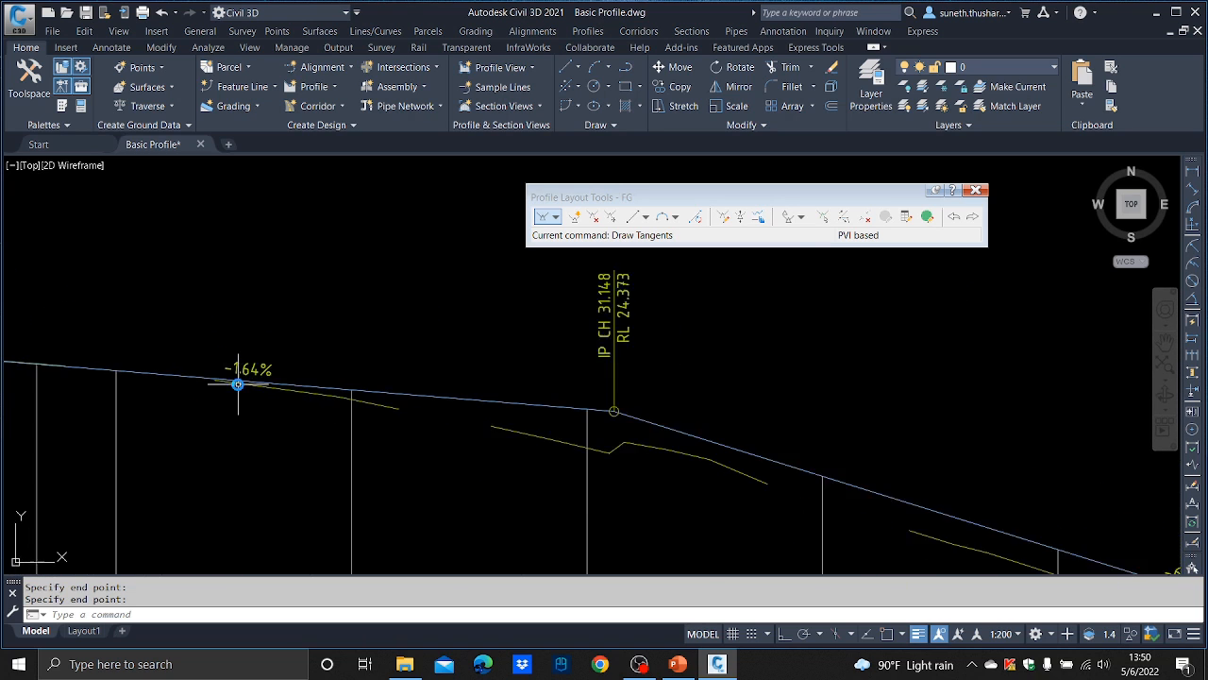
scroll(238, 383, "down", 2)
middle_click_drag(909, 492, 405, 373)
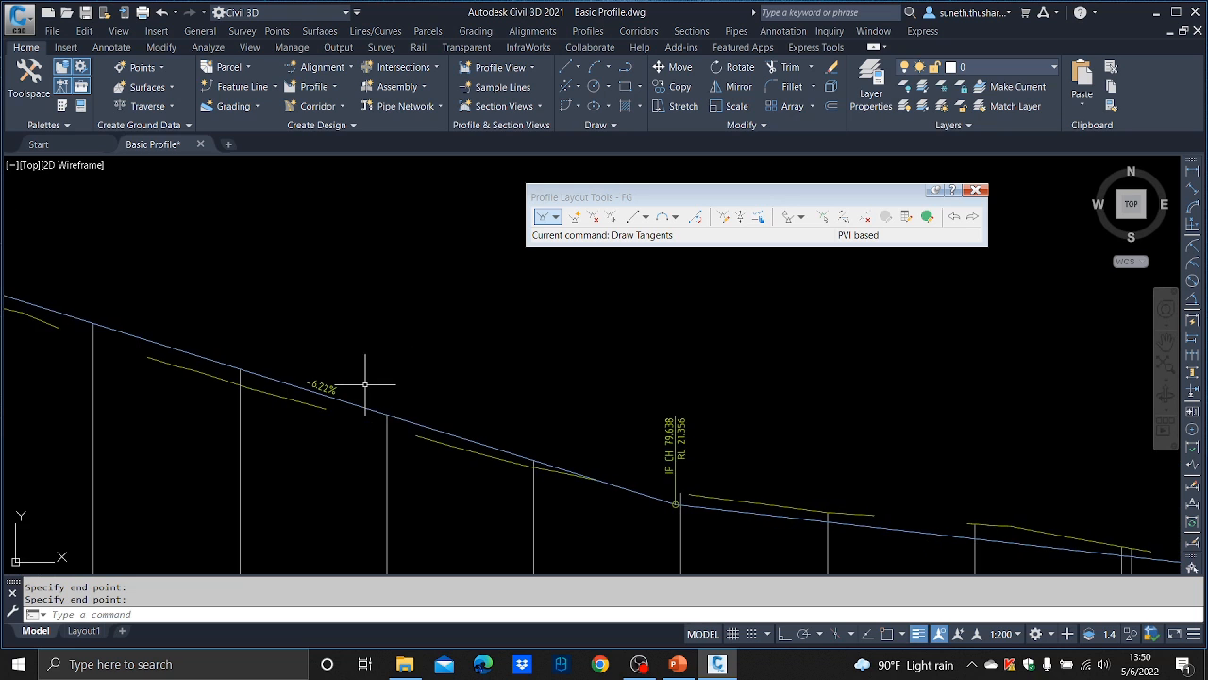
- Examine the grade label on the nearly flat FG tangent beyond the third PVI and return to the profile's start
middle_click_drag(723, 396, 400, 340)
scroll(556, 432, "down", 3)
middle_click_drag(760, 446, 539, 448)
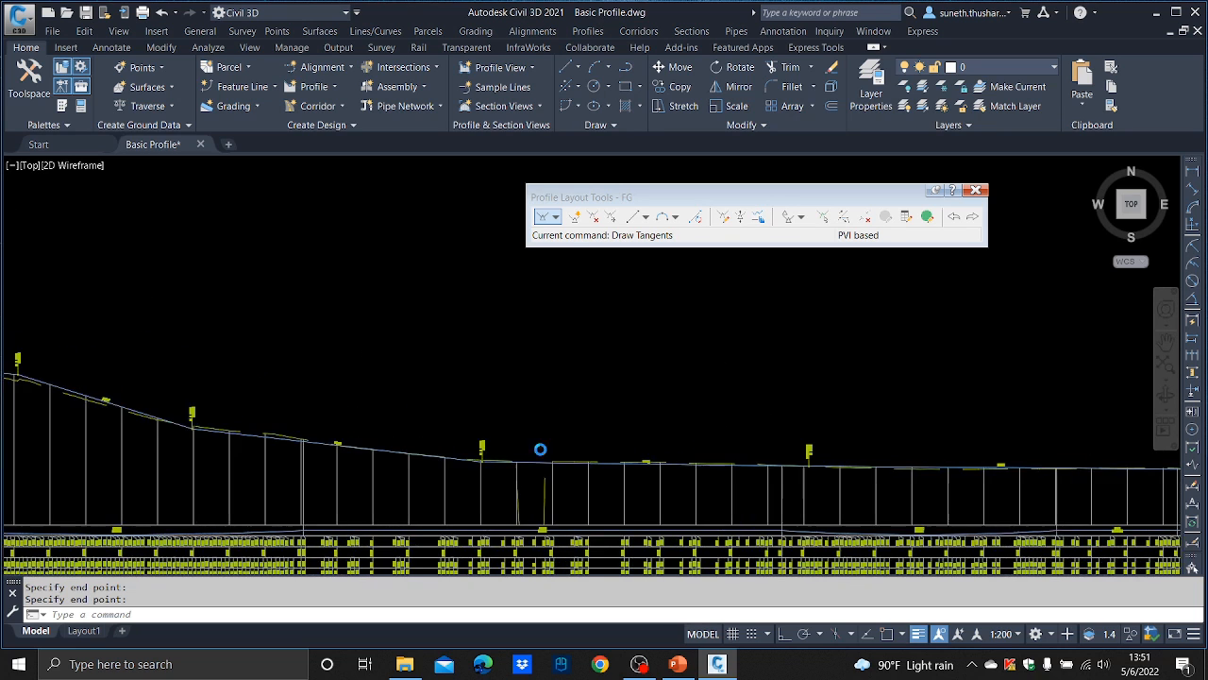
scroll(653, 468, "up", 2)
scroll(647, 455, "up", 4)
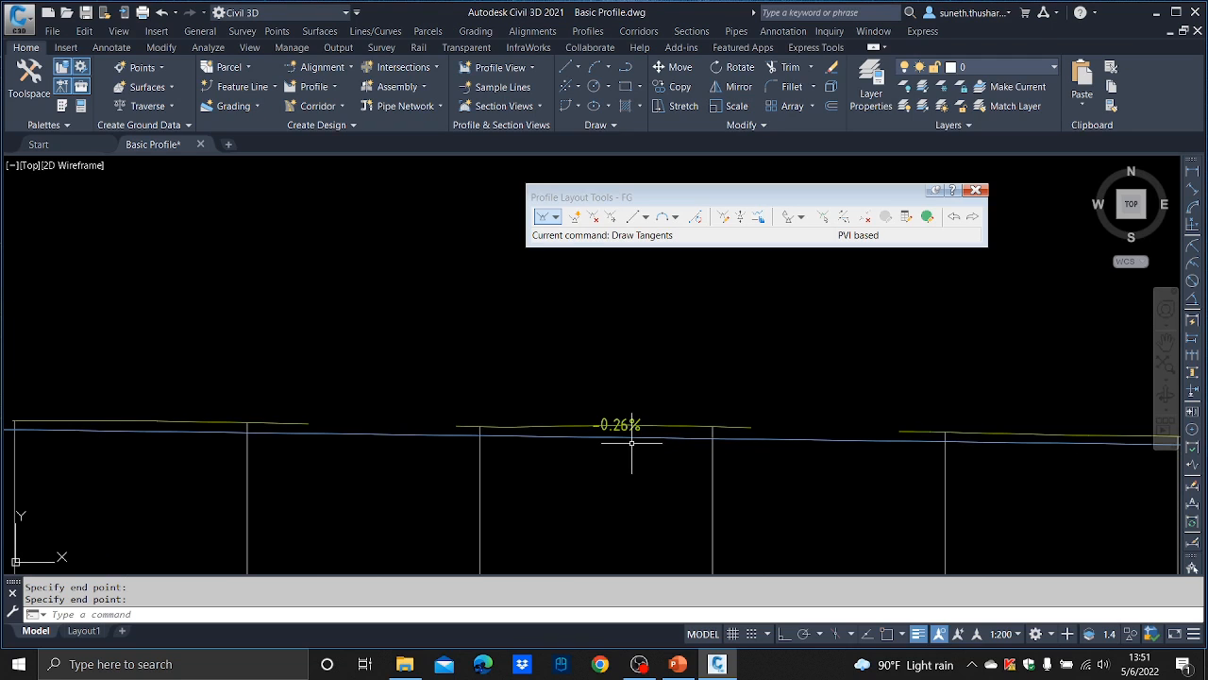
scroll(625, 440, "down", 6)
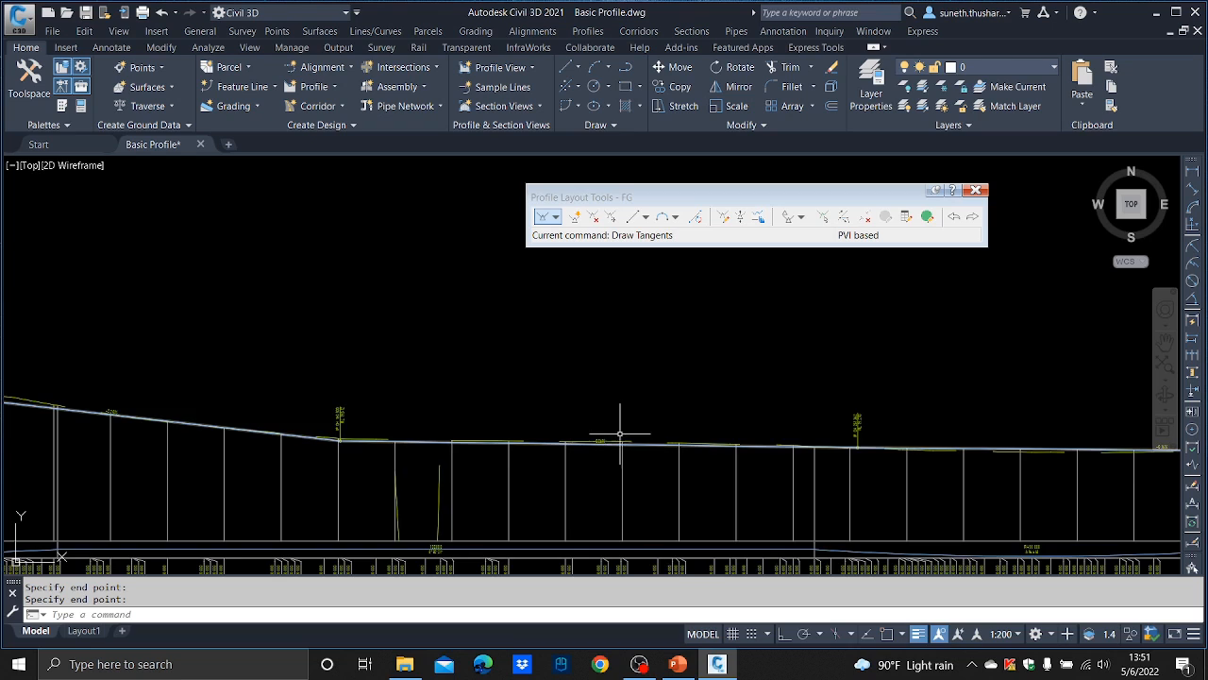
scroll(649, 480, "up", 6)
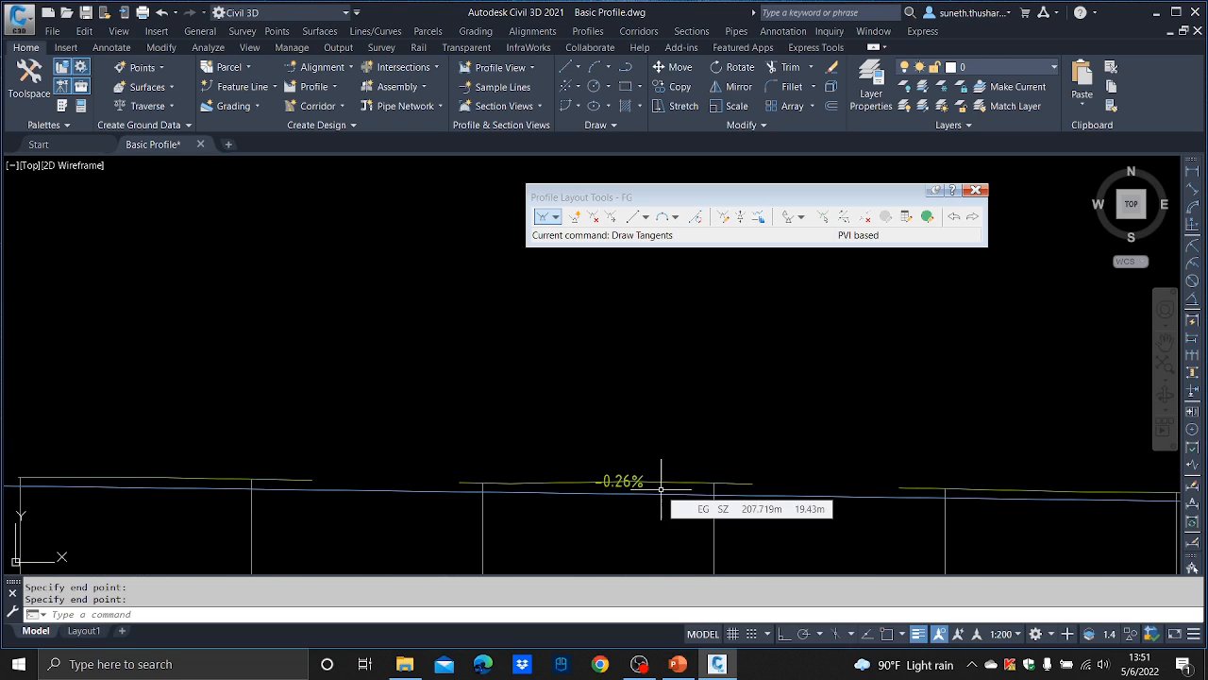
scroll(665, 493, "down", 5)
scroll(394, 456, "up", 6)
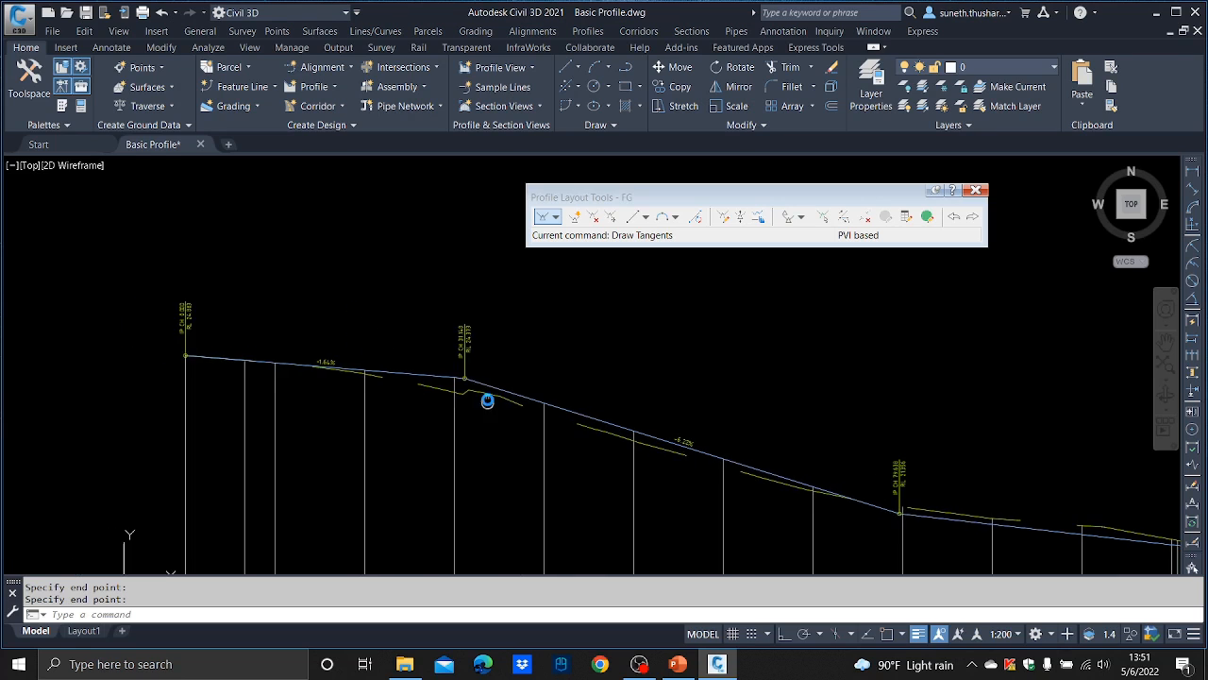
- Open the style of the FG profile for editing
scroll(432, 376, "down", 2)
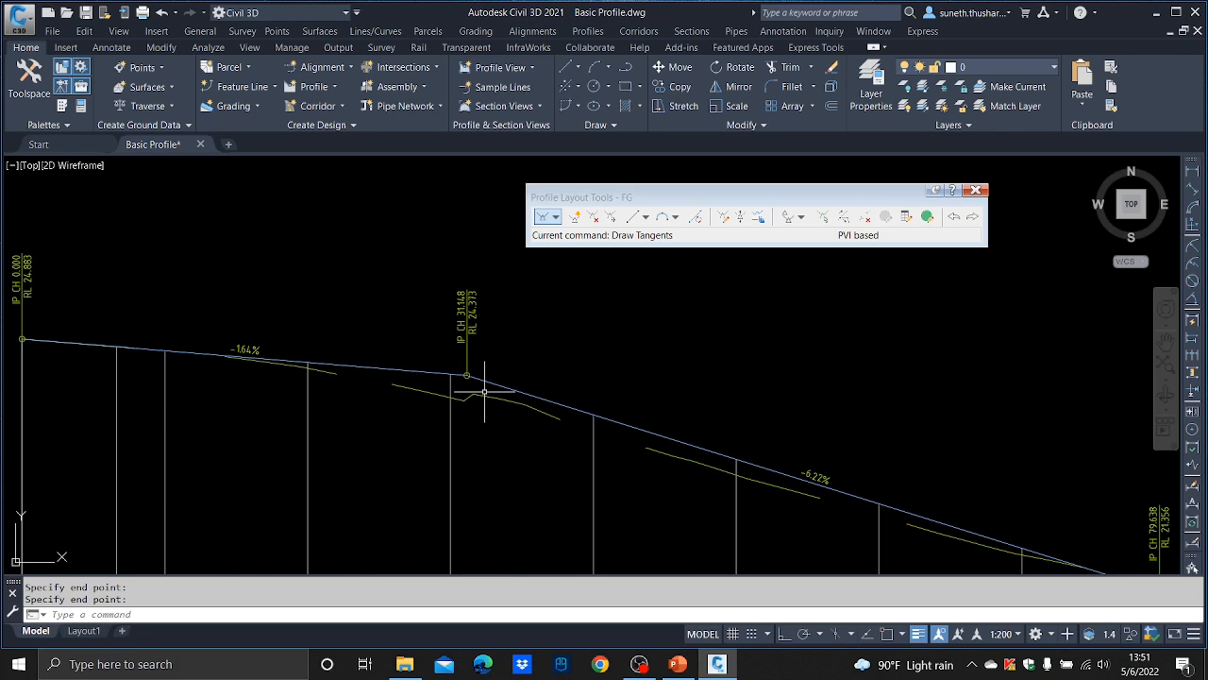
scroll(524, 394, "down", 4)
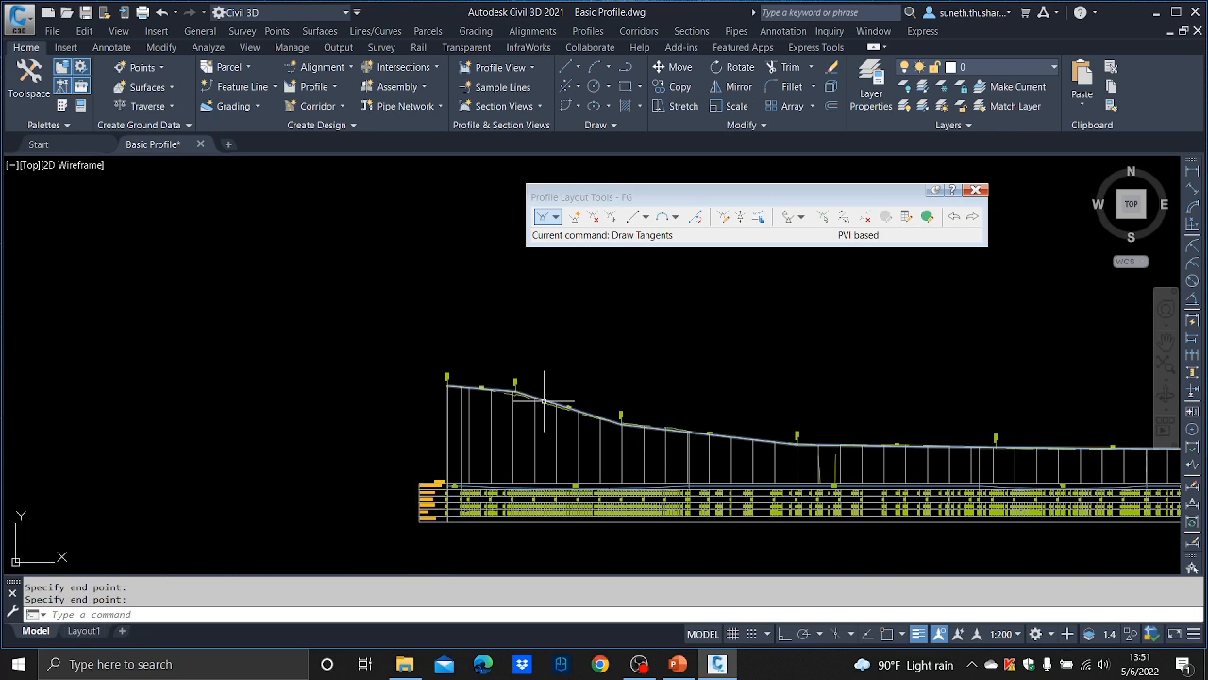
scroll(522, 395, "up", 5)
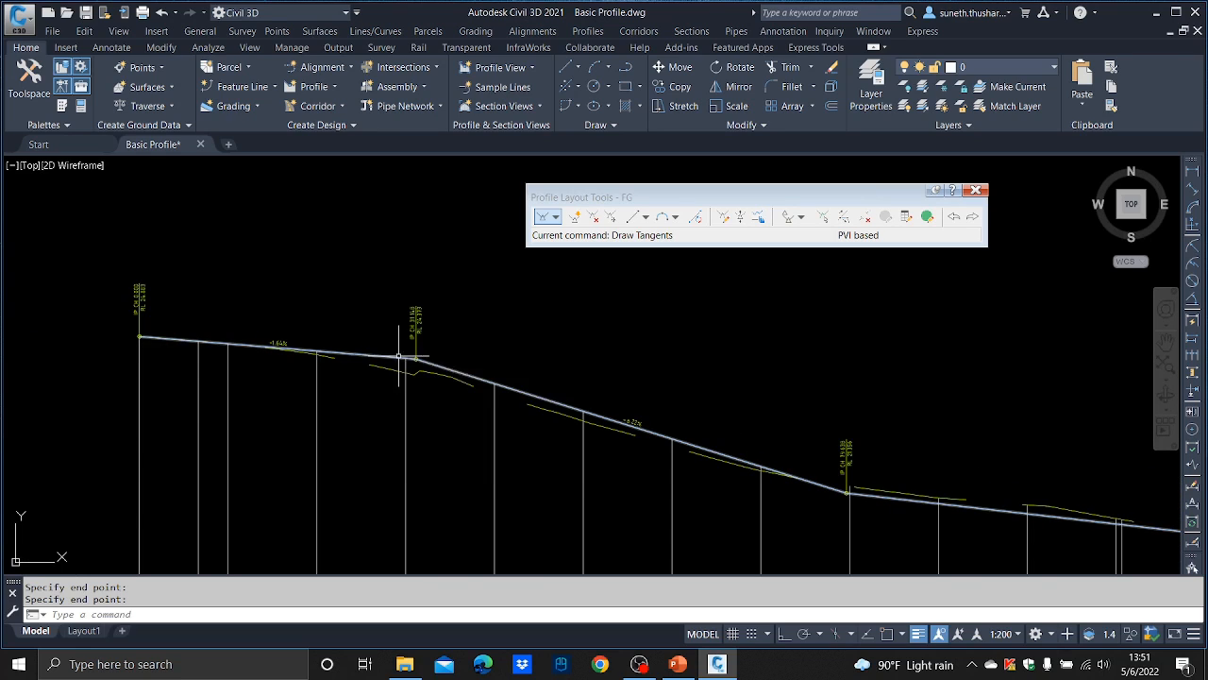
scroll(401, 357, "up", 4)
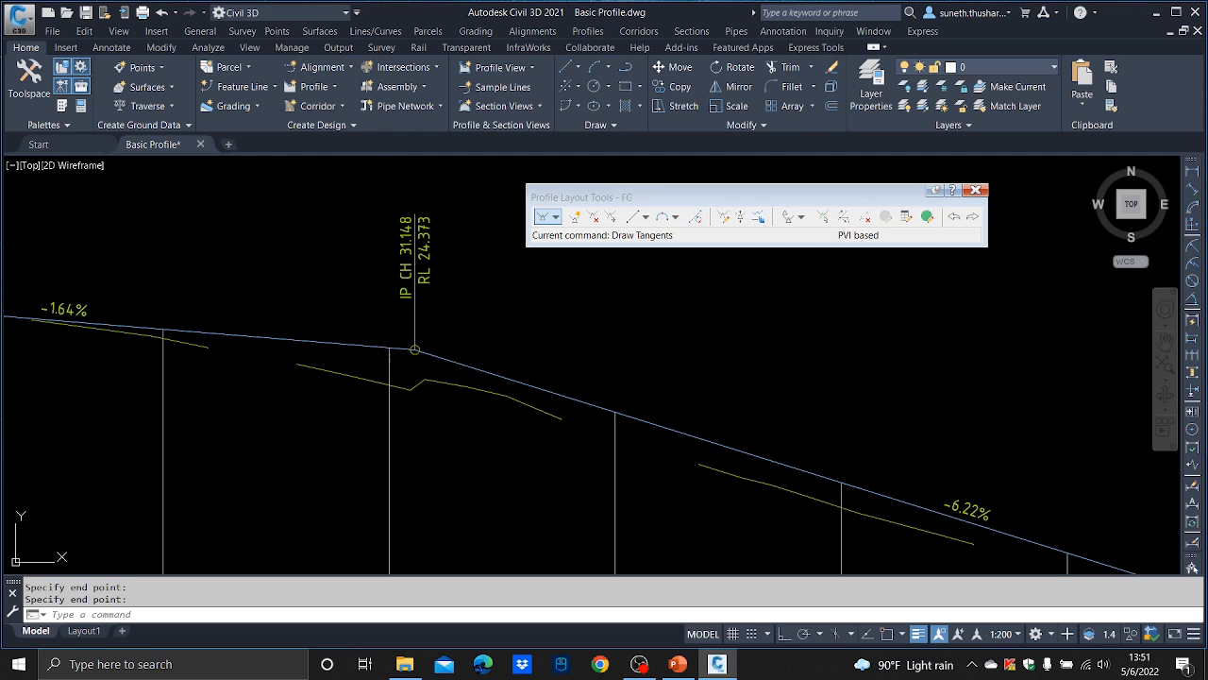
left_click(414, 349)
right_click(380, 352)
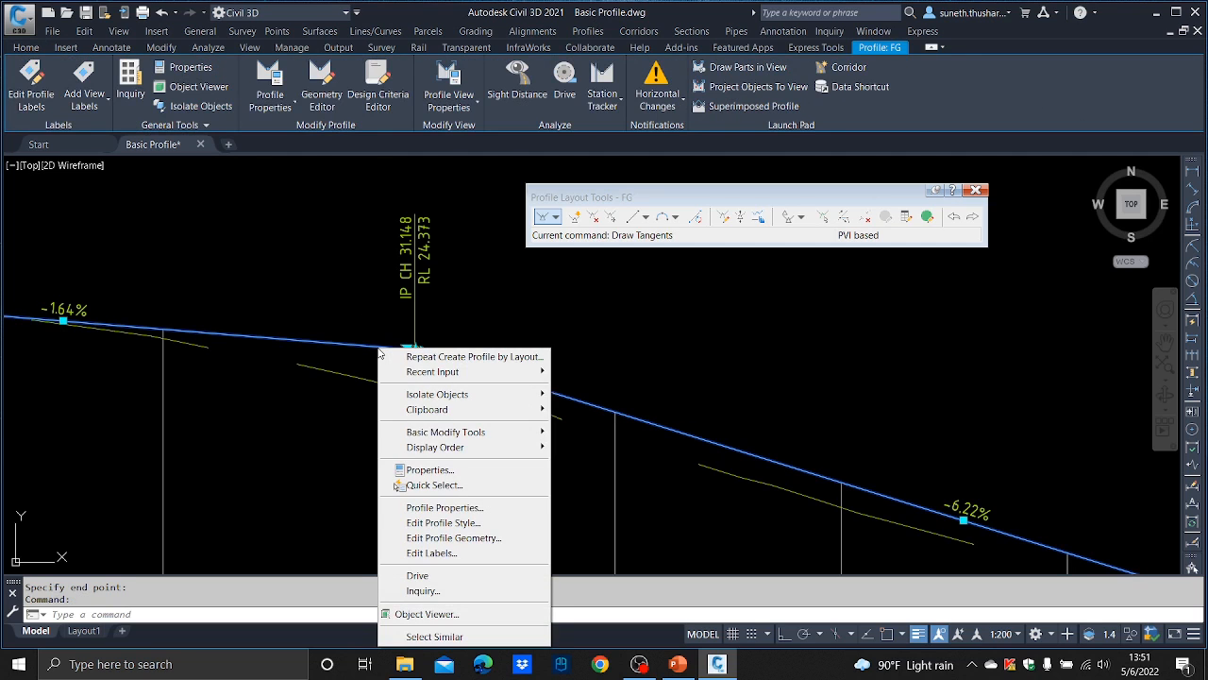
left_click(443, 522)
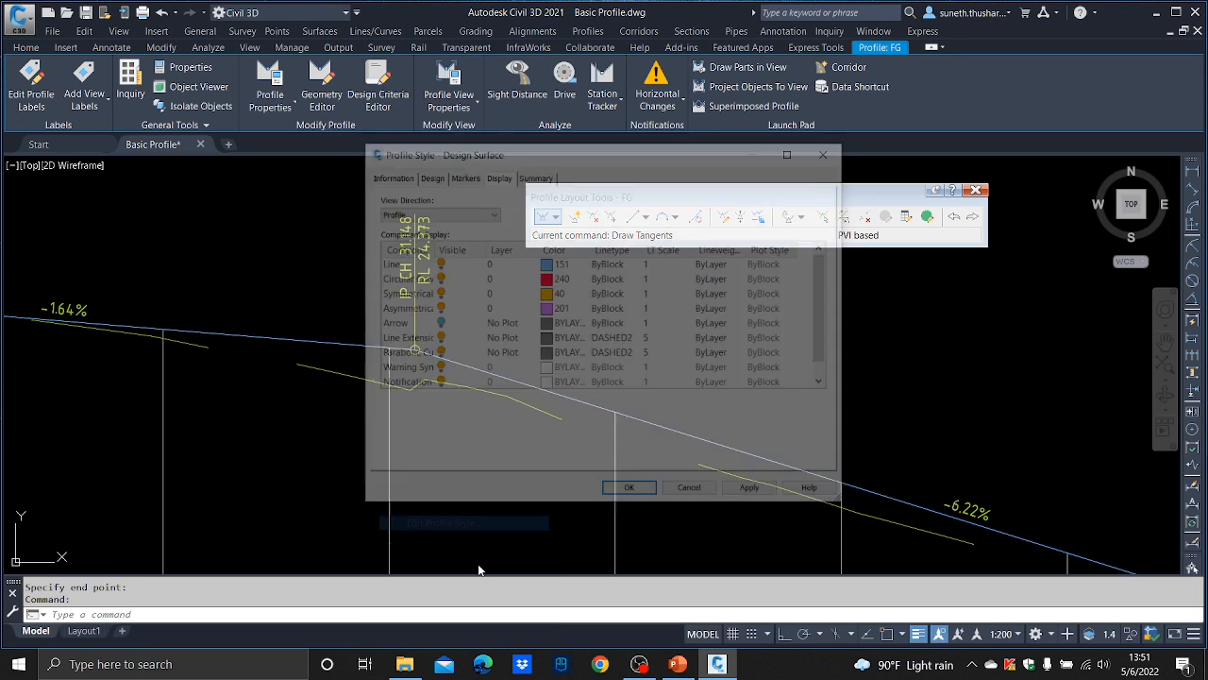
- Set the lineweight of the profile style's Line component to 0.35 mm
left_click(386, 264)
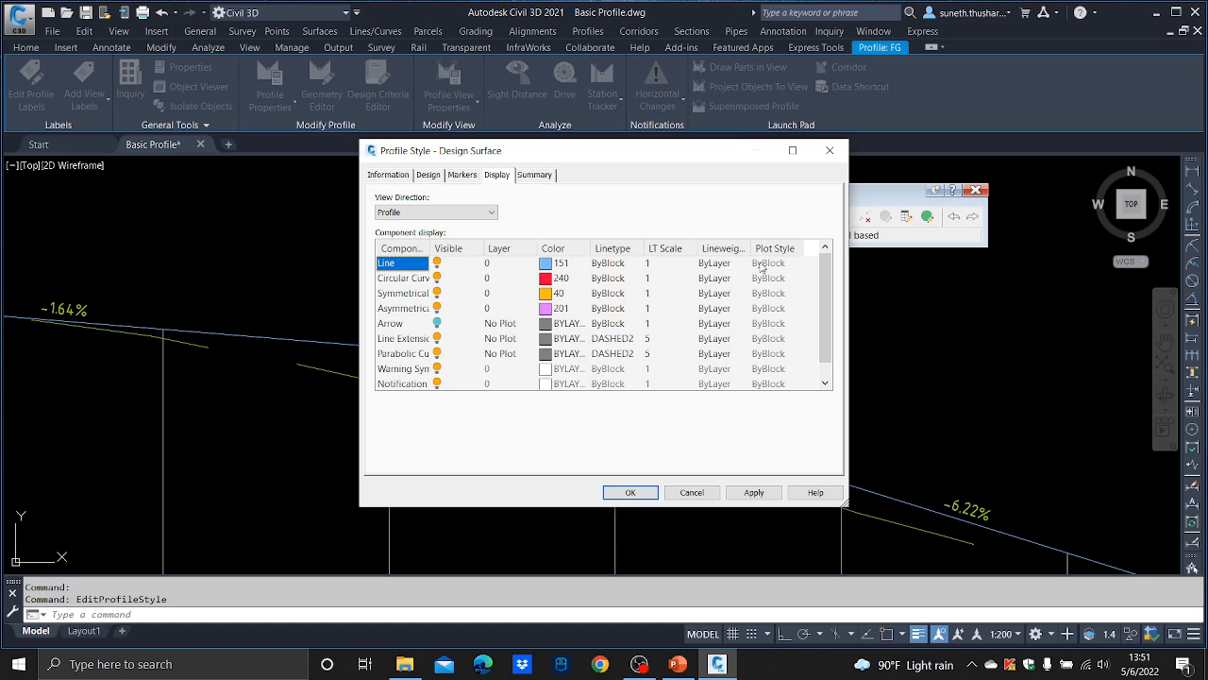
left_click(724, 268)
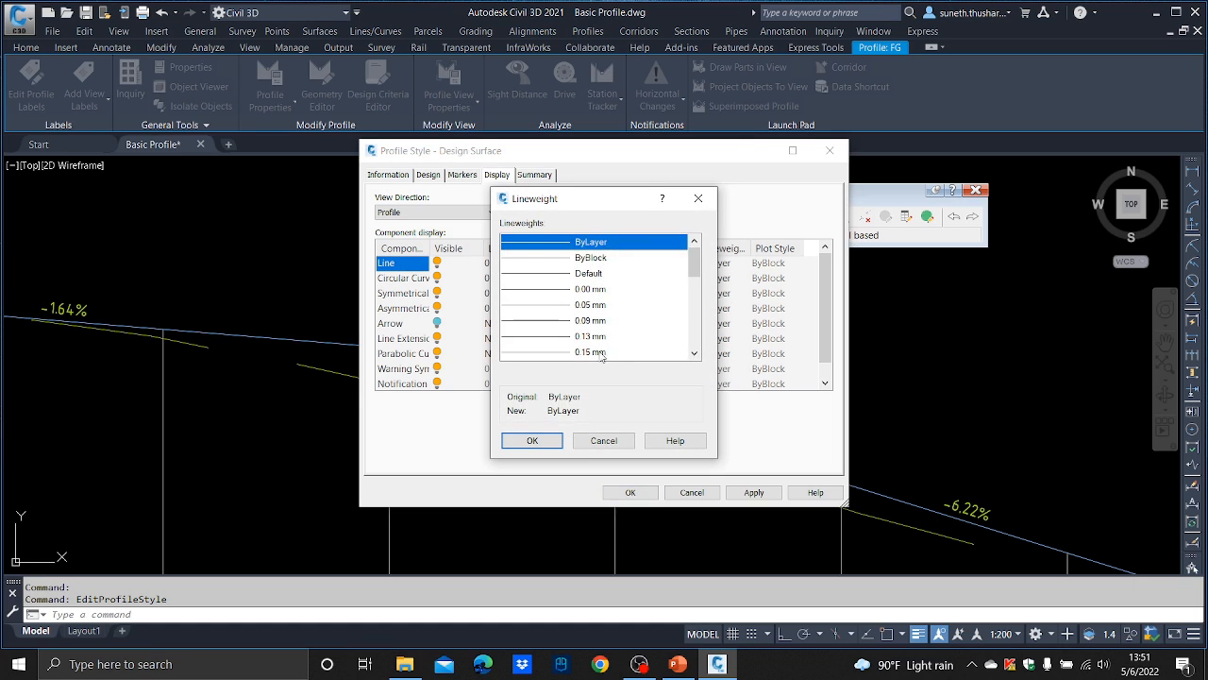
left_click(595, 352)
scroll(566, 302, "down", 3)
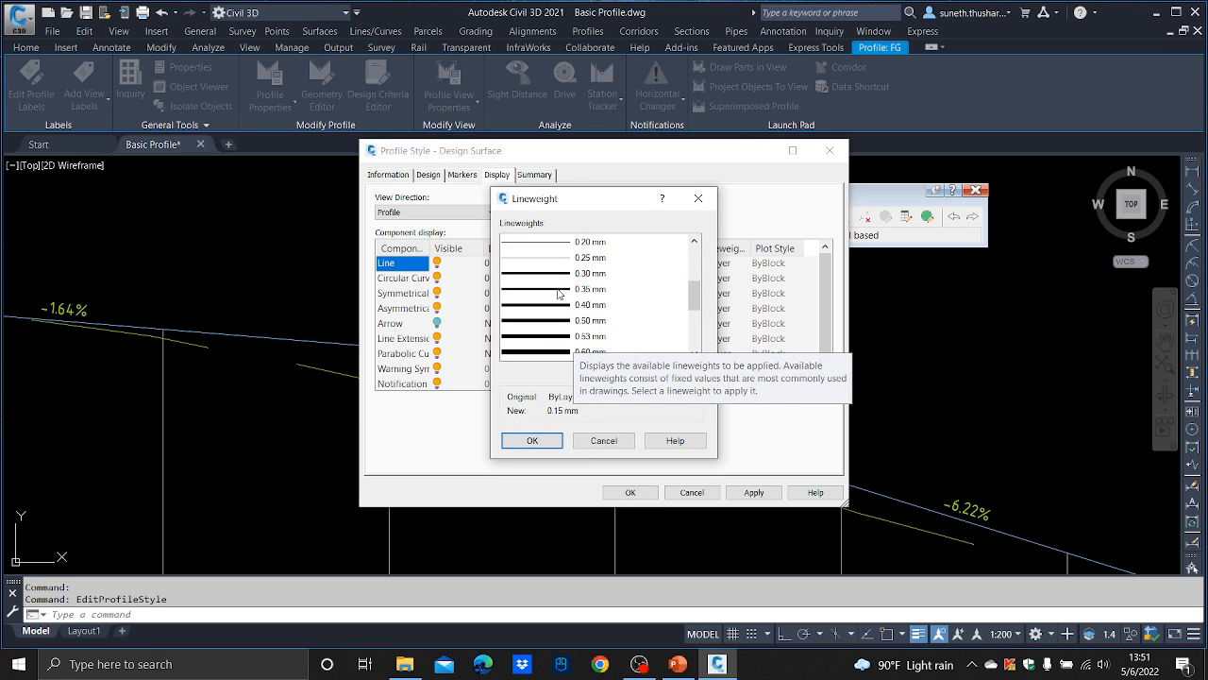
left_click(558, 290)
left_click(532, 441)
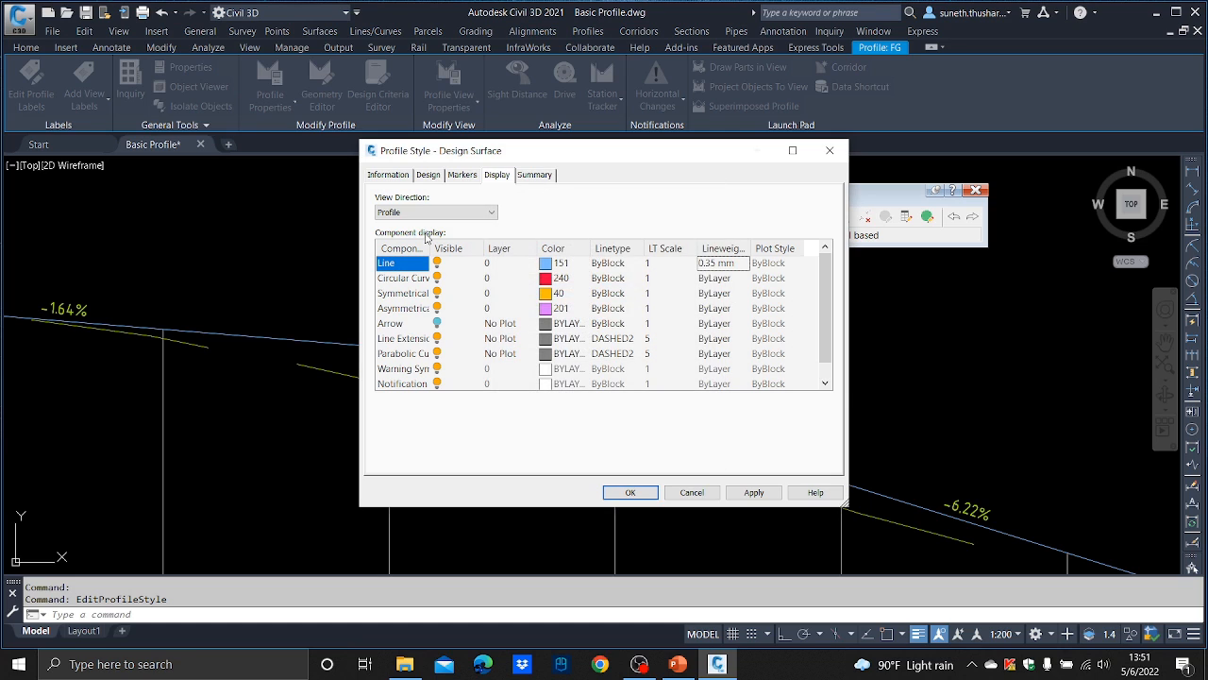
- Set the Symmetrical Parabola component's lineweight to 0.35 mm and apply the style changes to the FG profile
left_click_drag(430, 248, 541, 238)
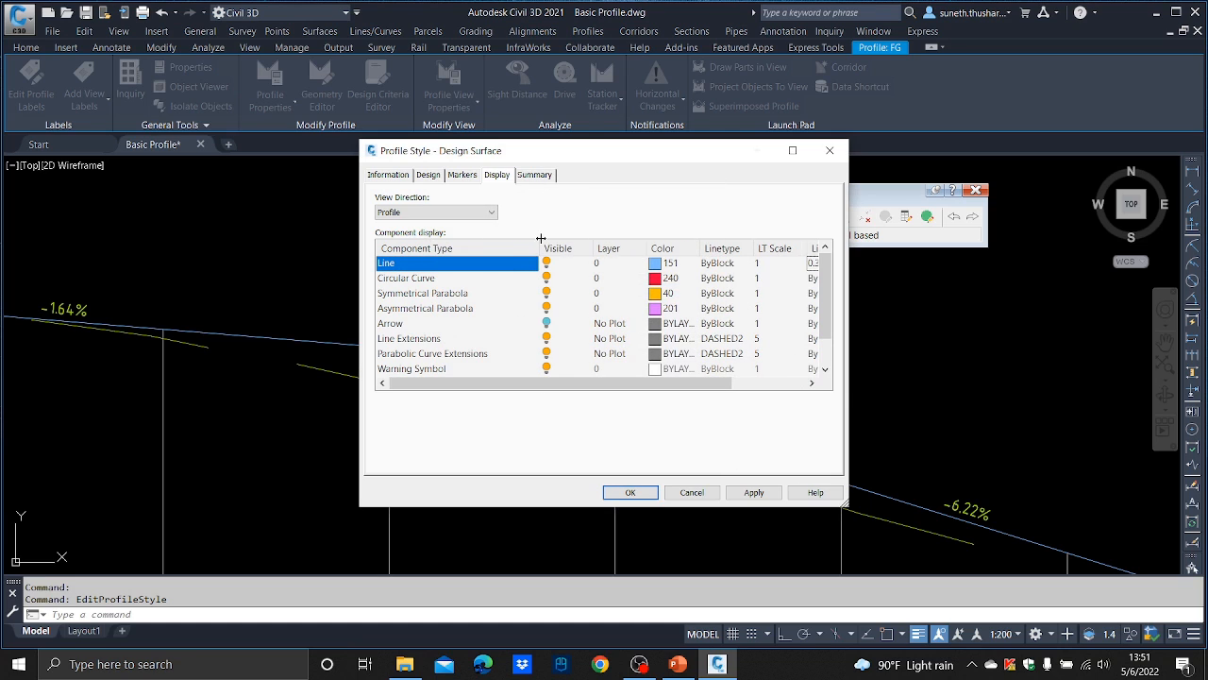
left_click(455, 299)
left_click_drag(547, 382, 621, 382)
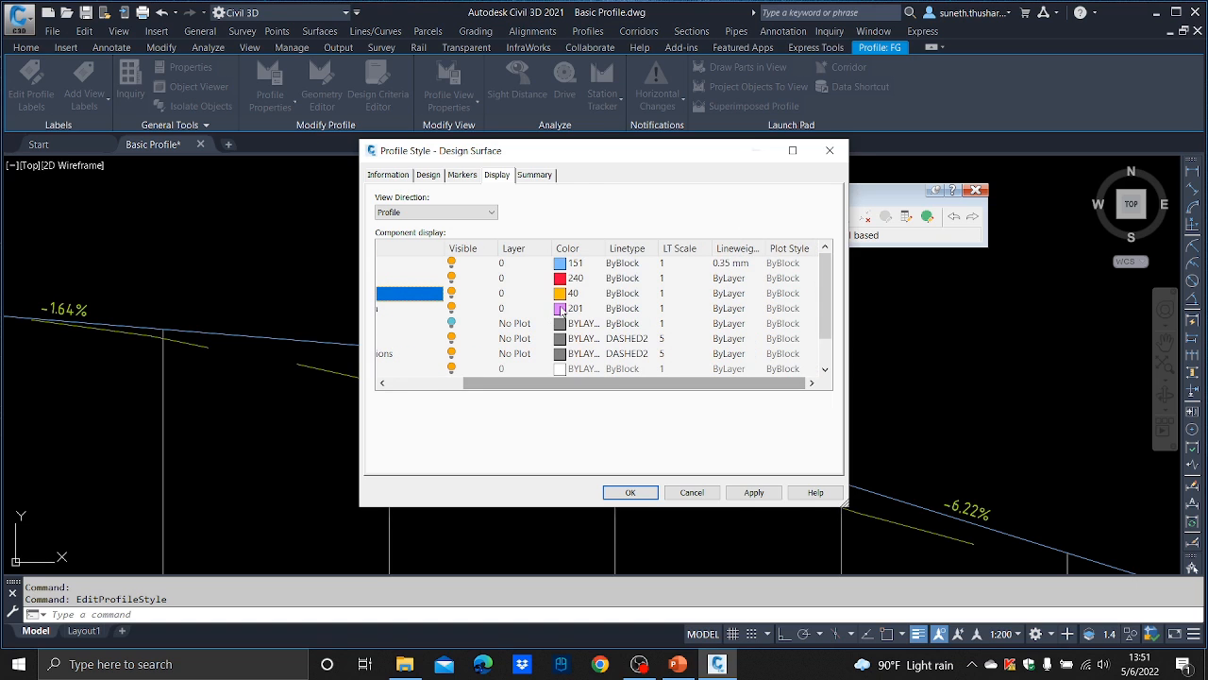
left_click(731, 299)
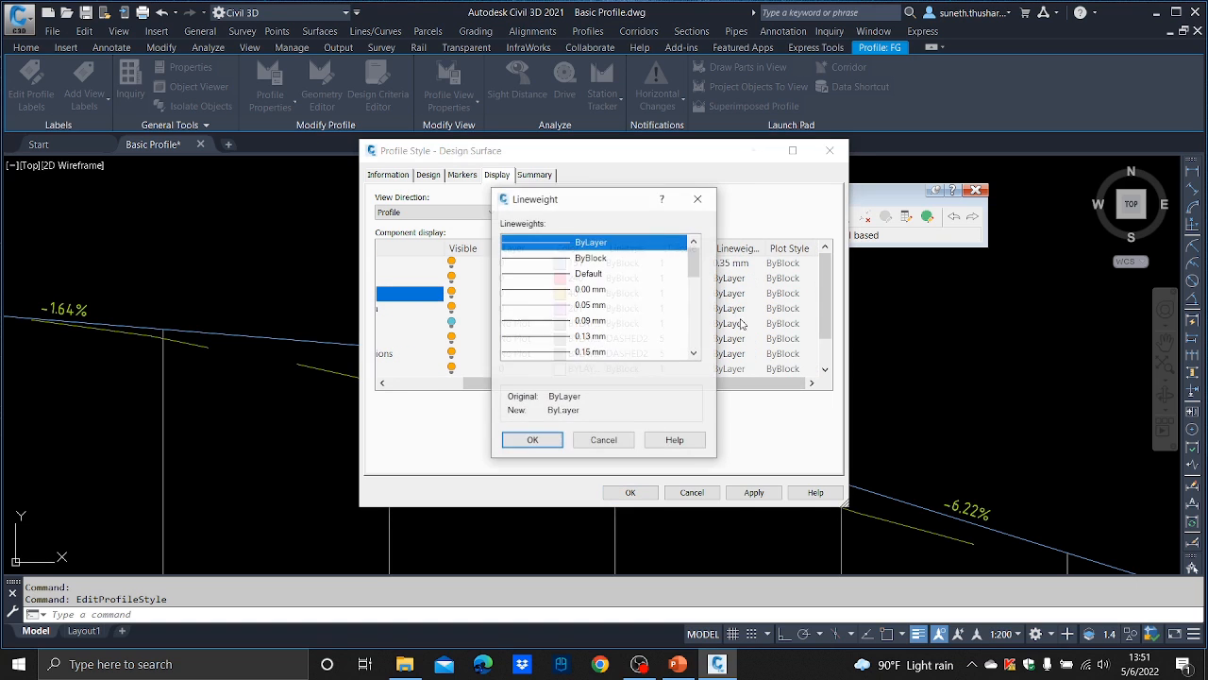
left_click(583, 352)
scroll(576, 312, "down", 3)
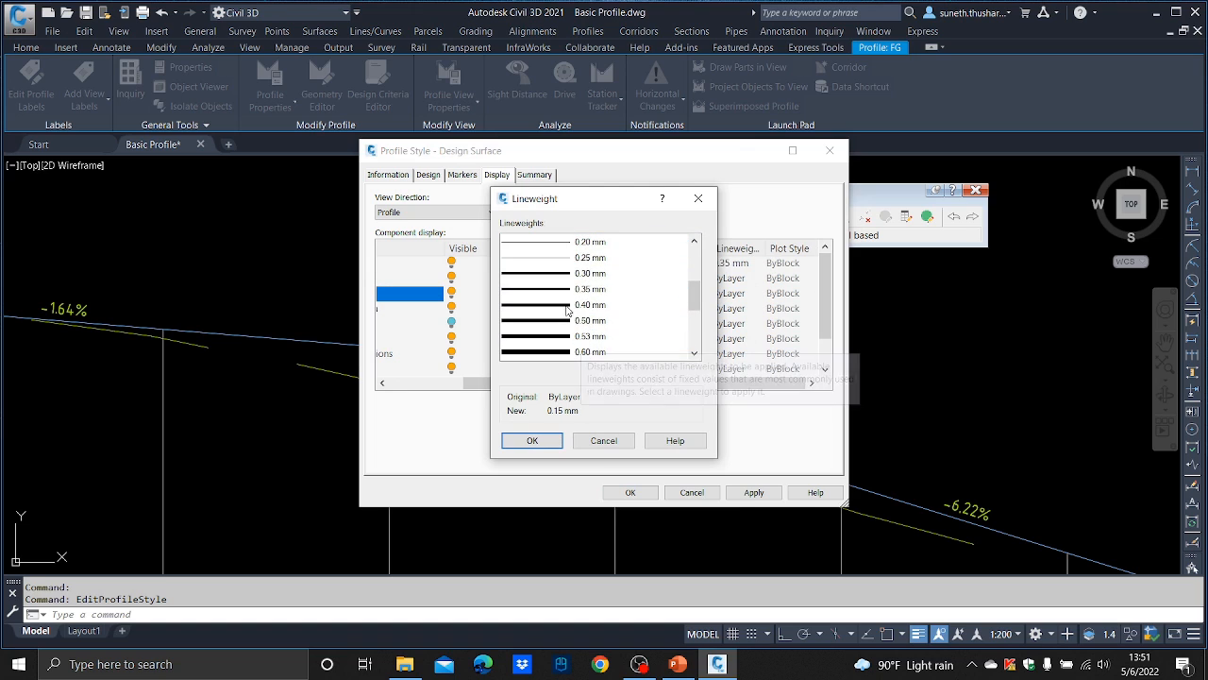
left_click(570, 291)
left_click(532, 440)
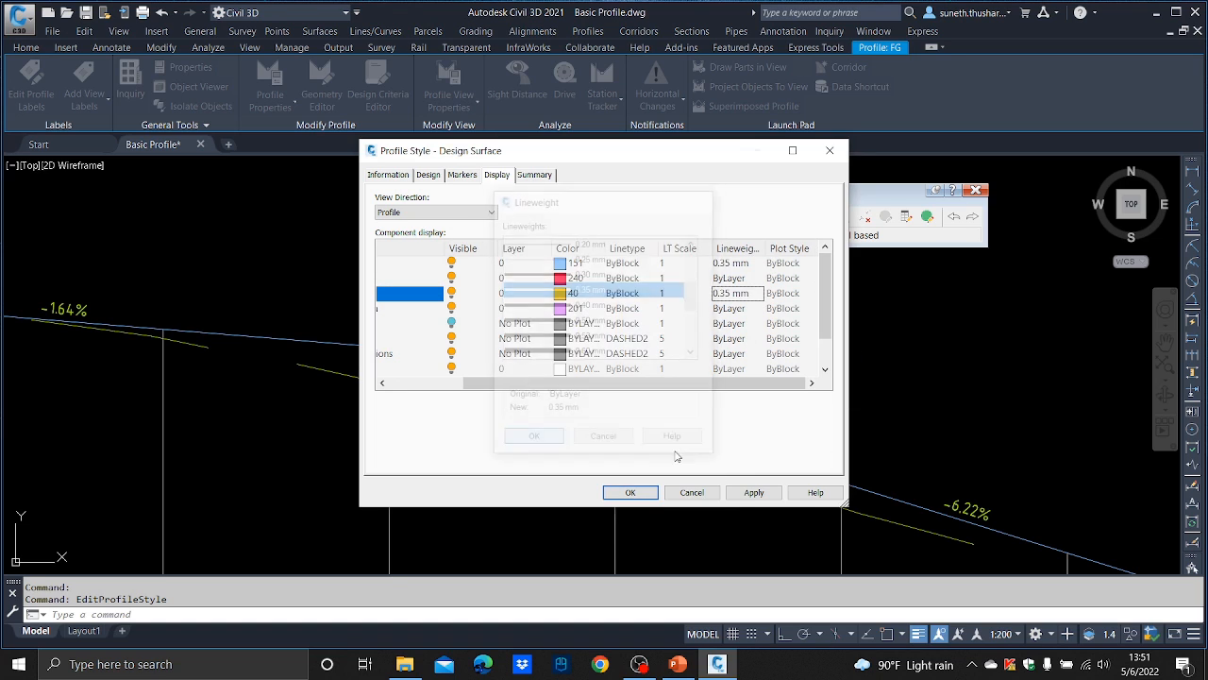
left_click(753, 492)
left_click(631, 491)
scroll(615, 446, "down", 5)
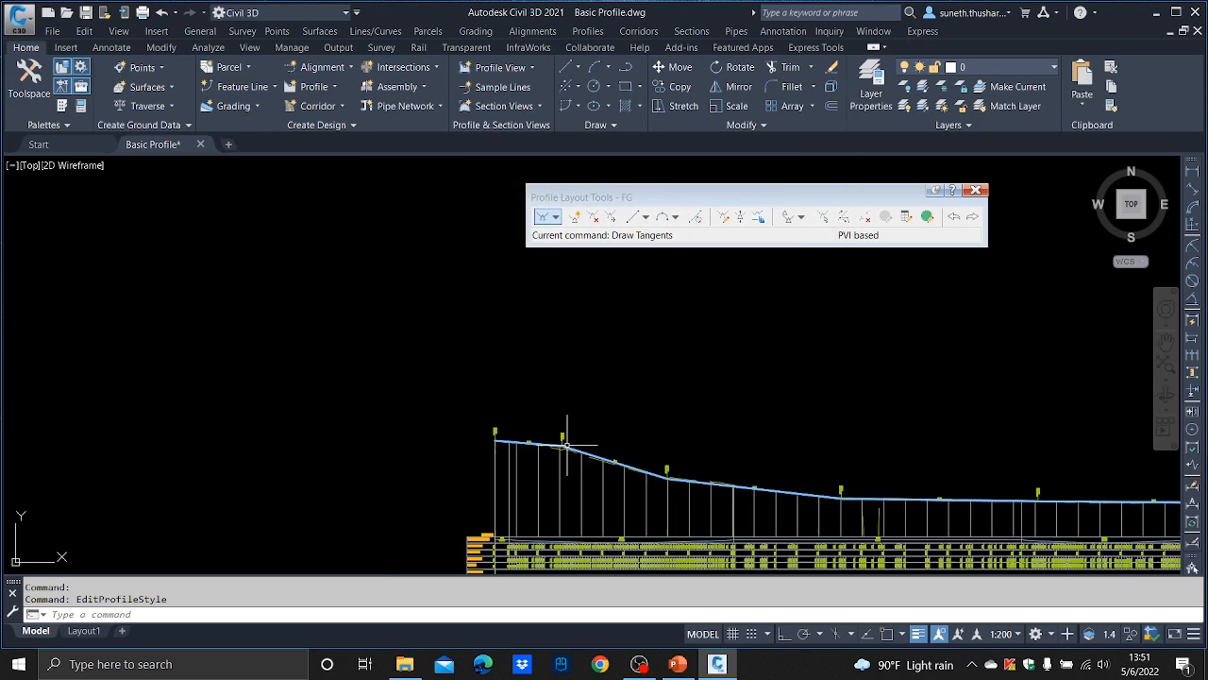
scroll(511, 385, "up", 3)
key("Escape")
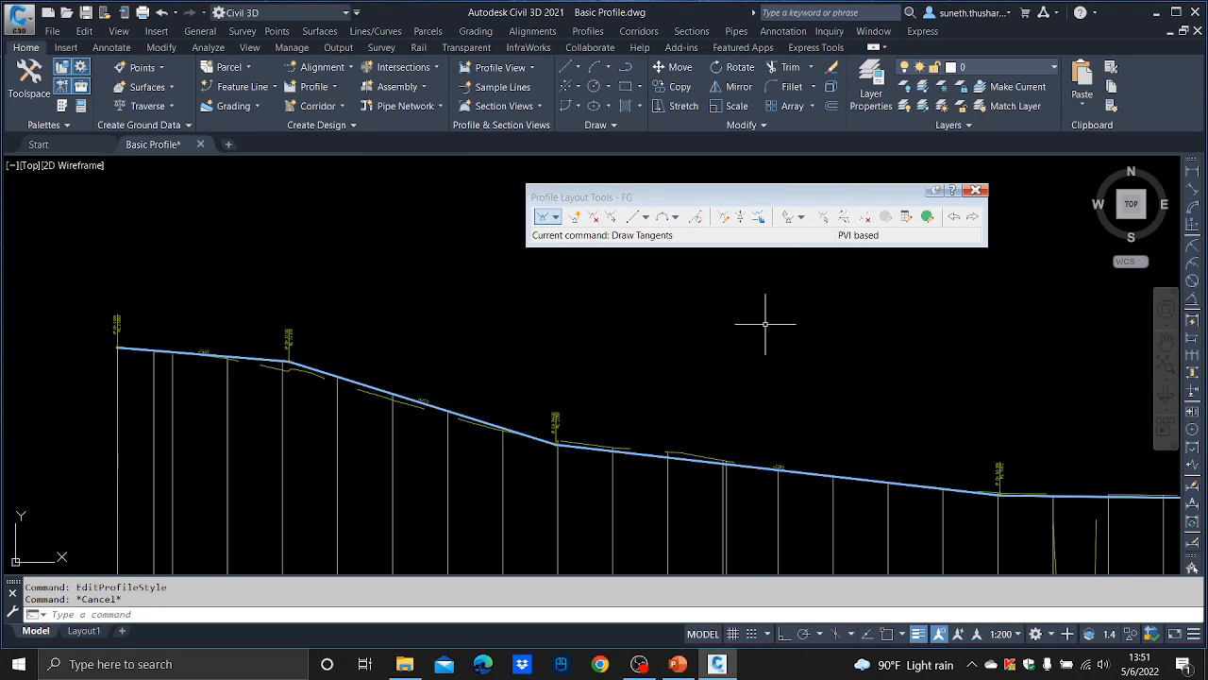
- Add a PVI-based free vertical parabola with a curve length of 50 m at the FG profile's second PVI
scroll(682, 354, "down", 1)
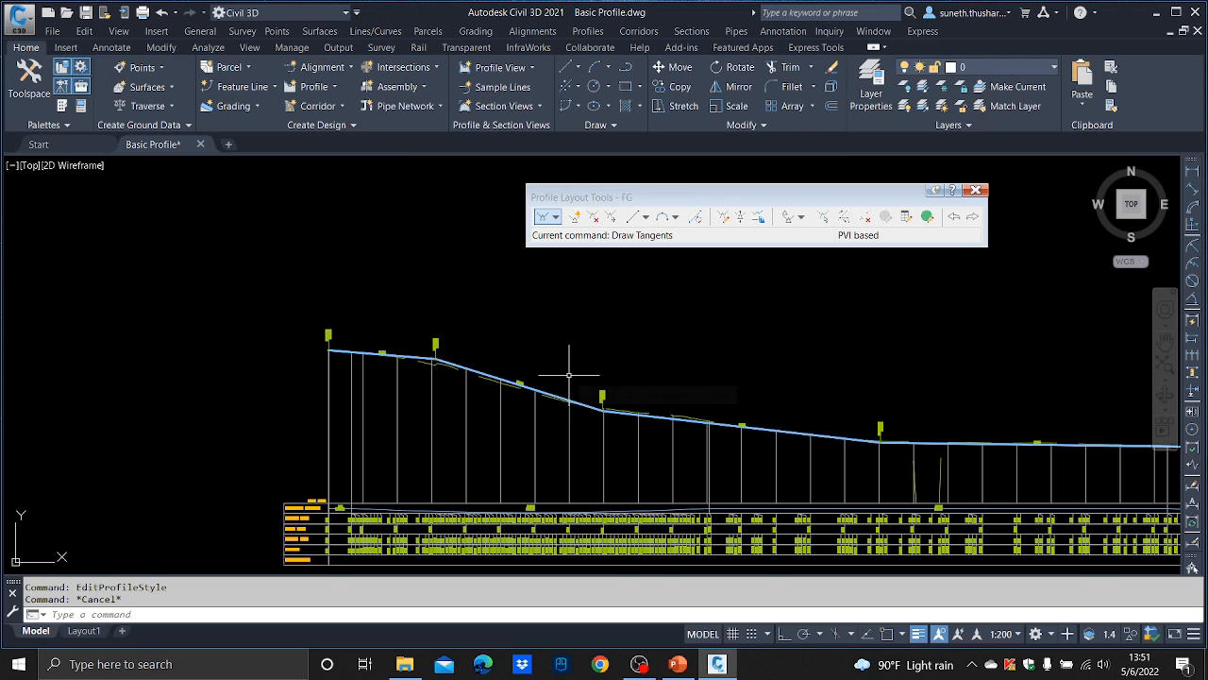
scroll(429, 358, "up", 2)
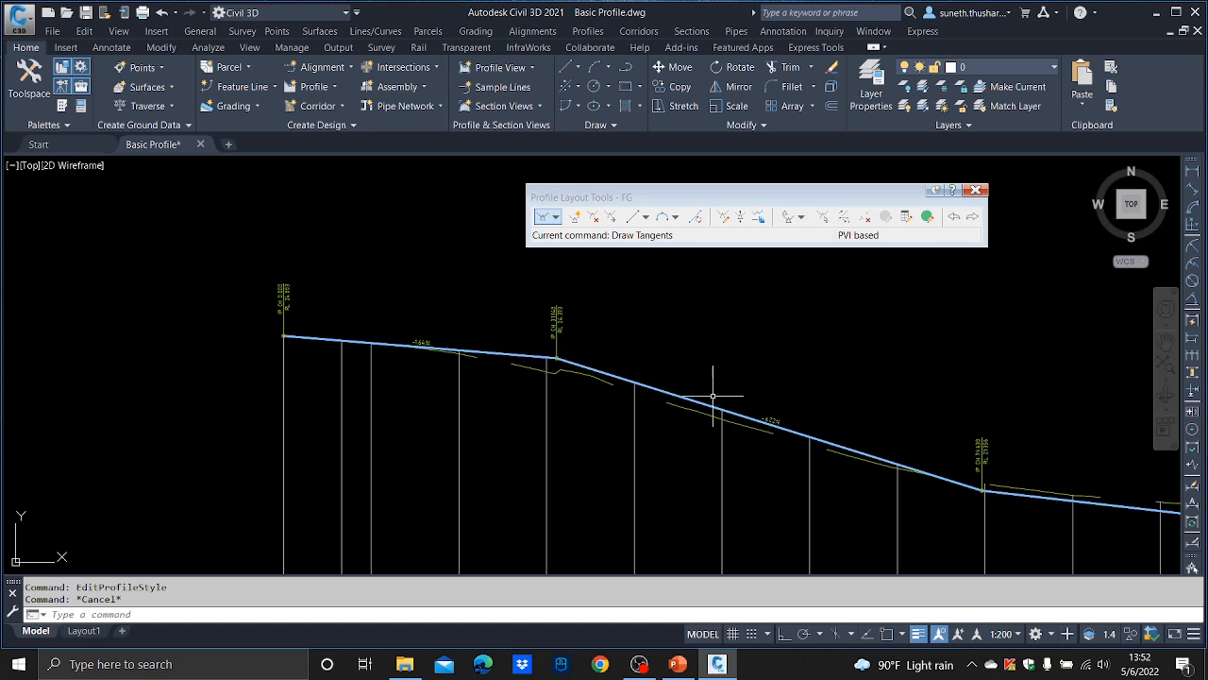
left_click(676, 218)
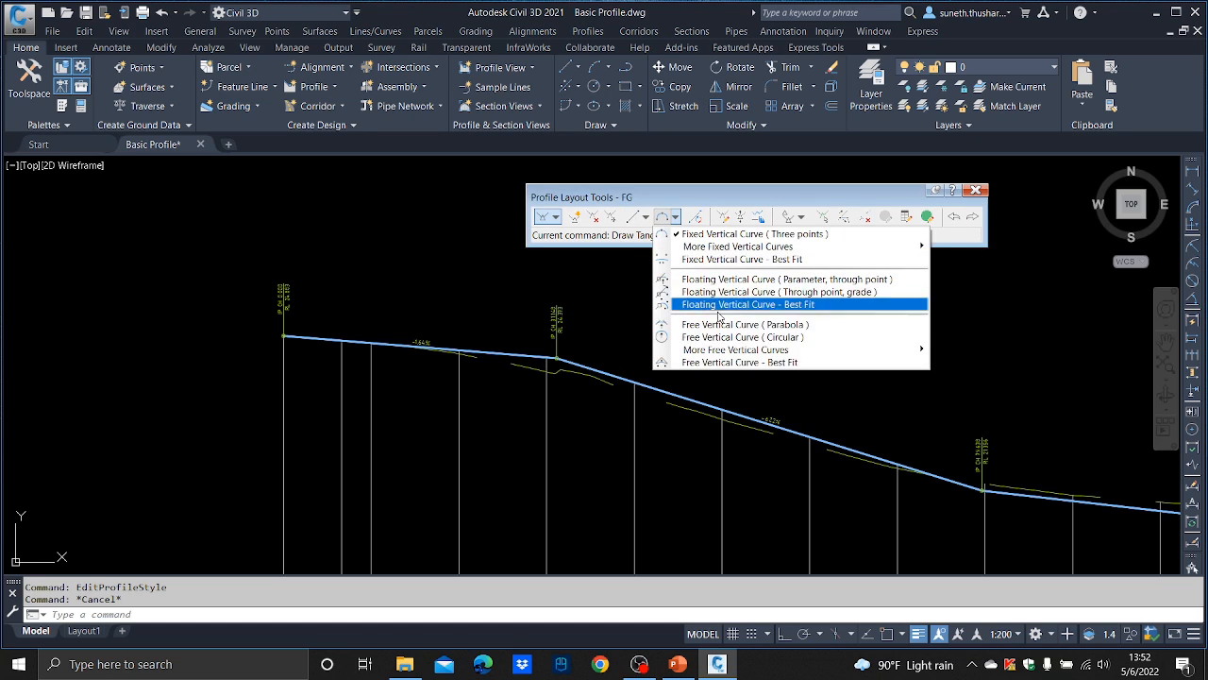
mouse_move(732, 350)
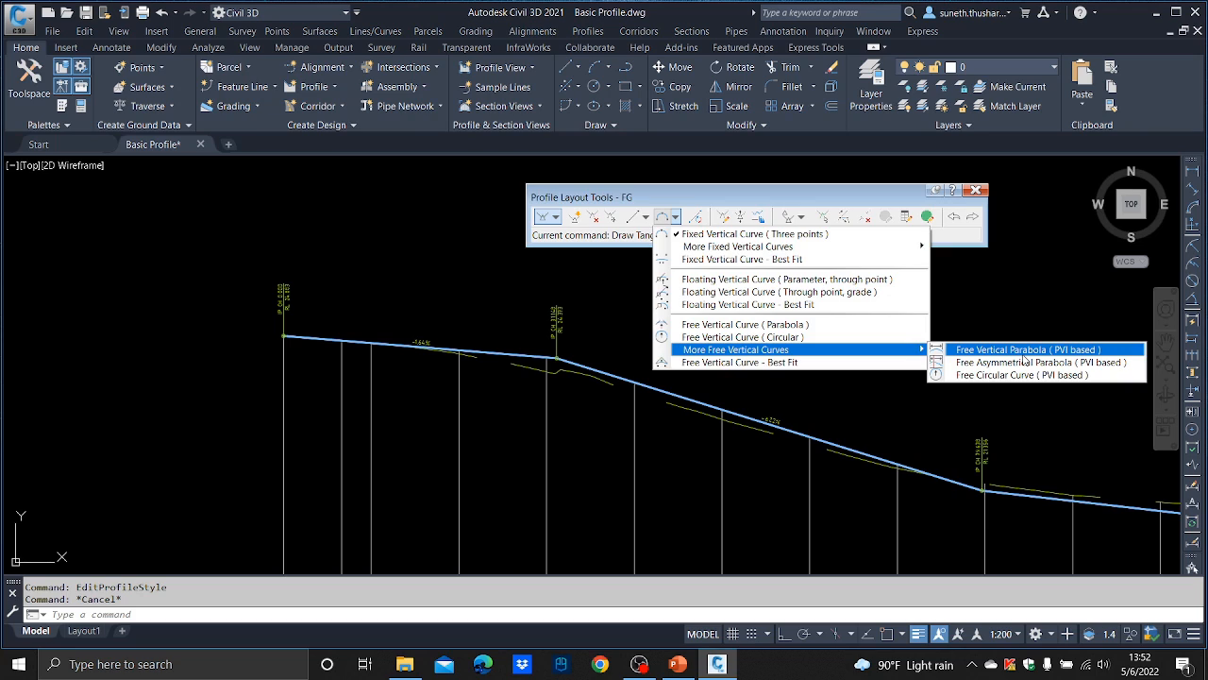
left_click(1024, 353)
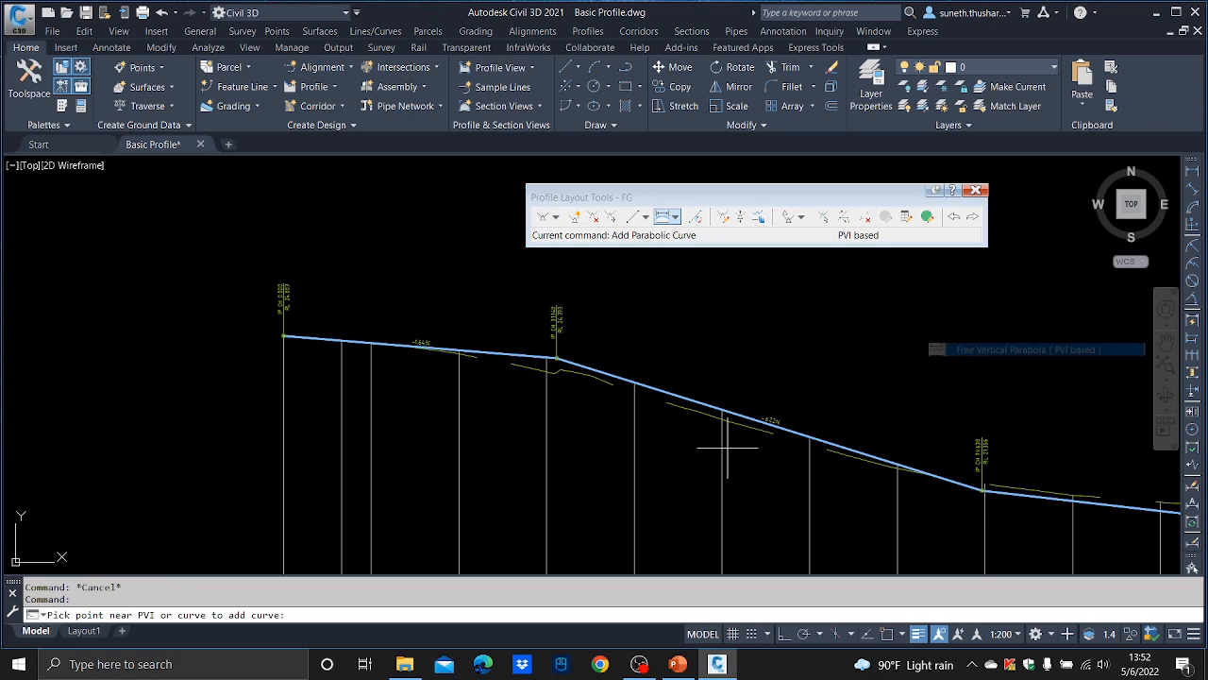
left_click(557, 360)
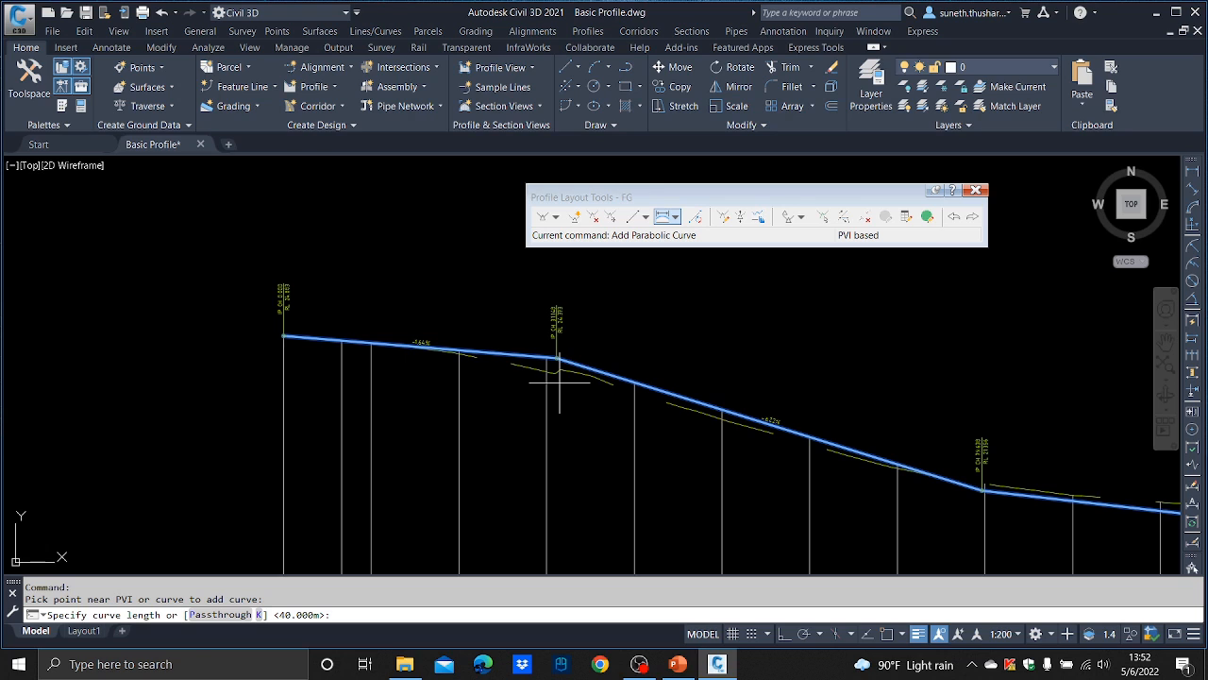
type("50")
key("Return")
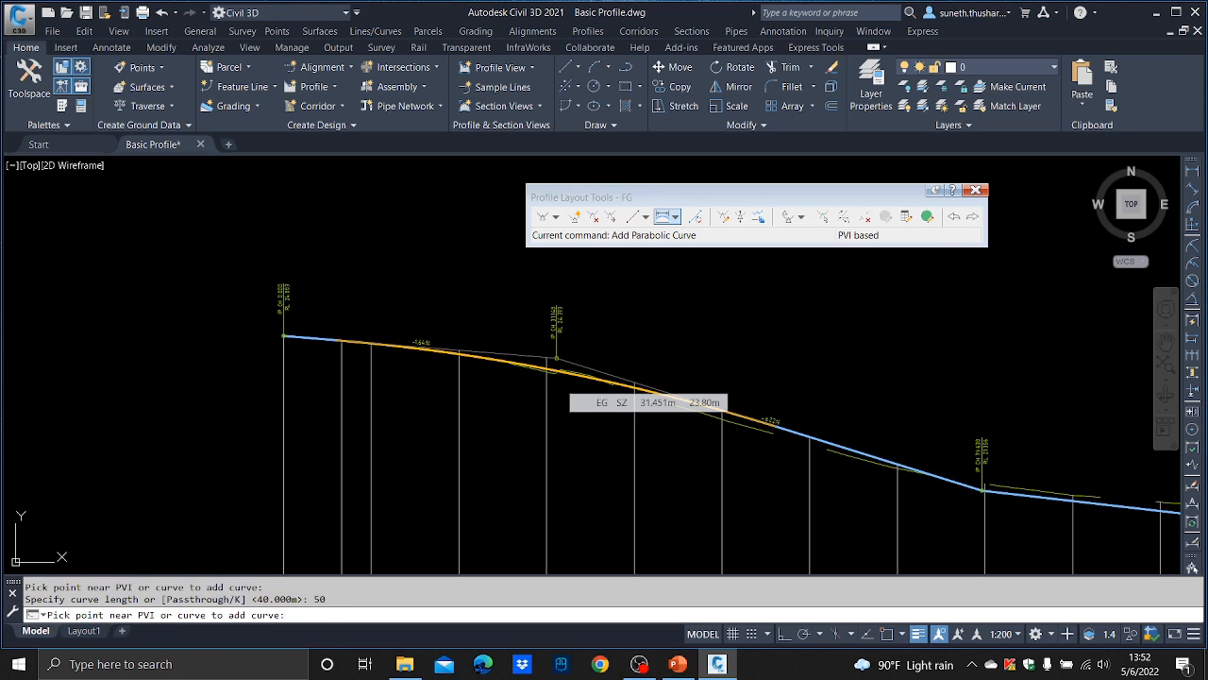
key("Escape")
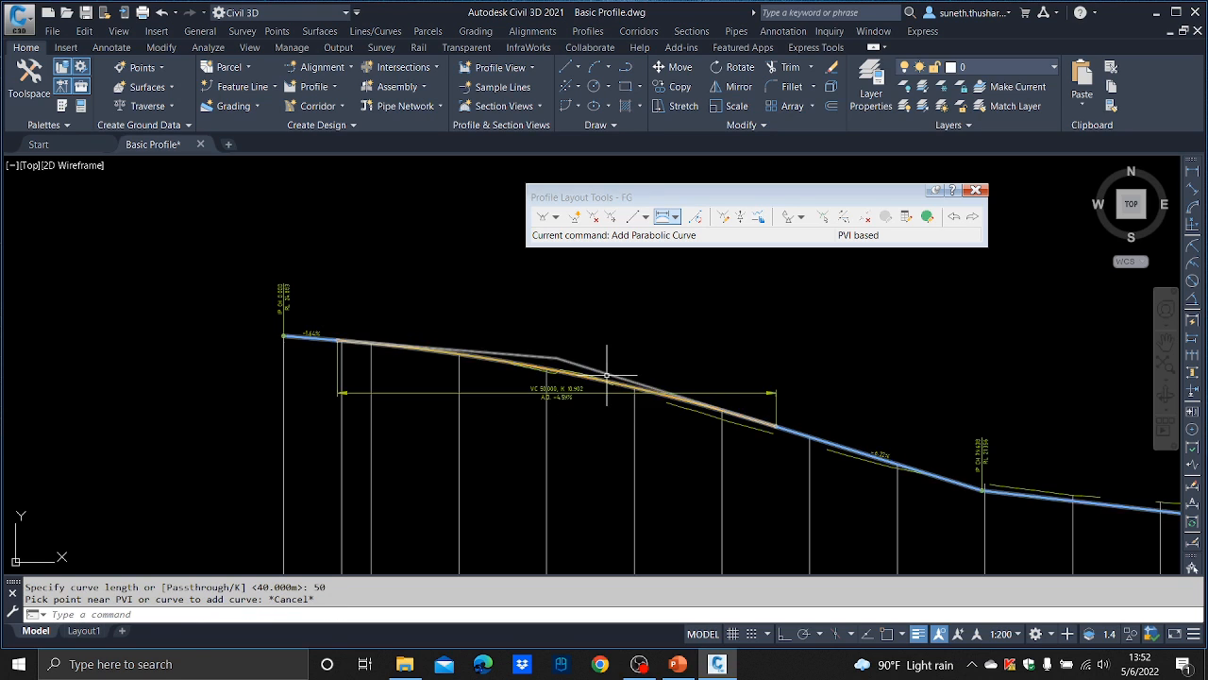
- Examine the curve length, K value and grade difference label of the new vertical curve
scroll(650, 387, "up", 4)
scroll(650, 387, "down", 4)
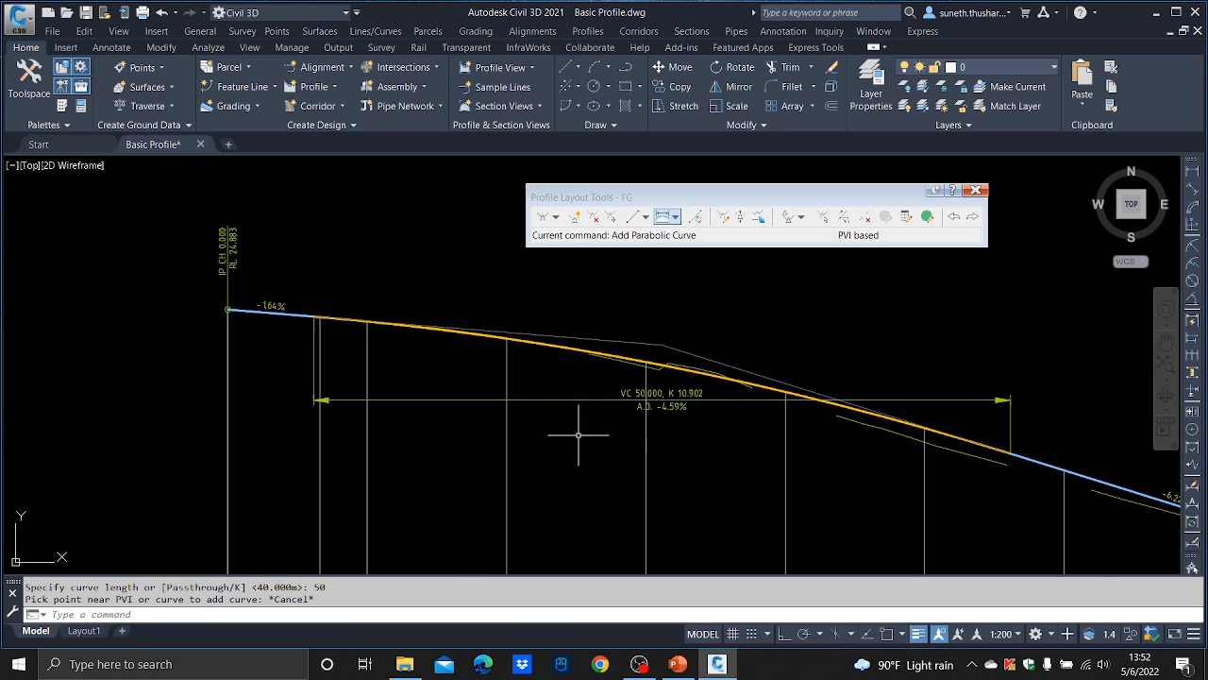
scroll(590, 425, "up", 2)
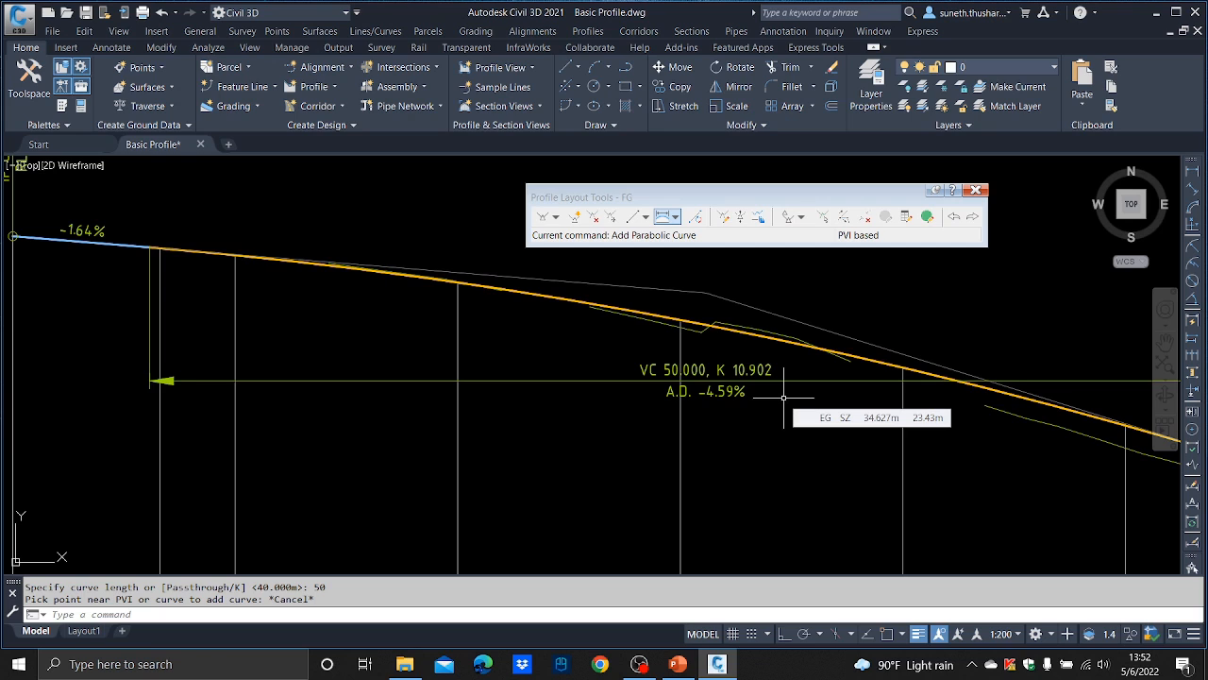
scroll(782, 397, "down", 6)
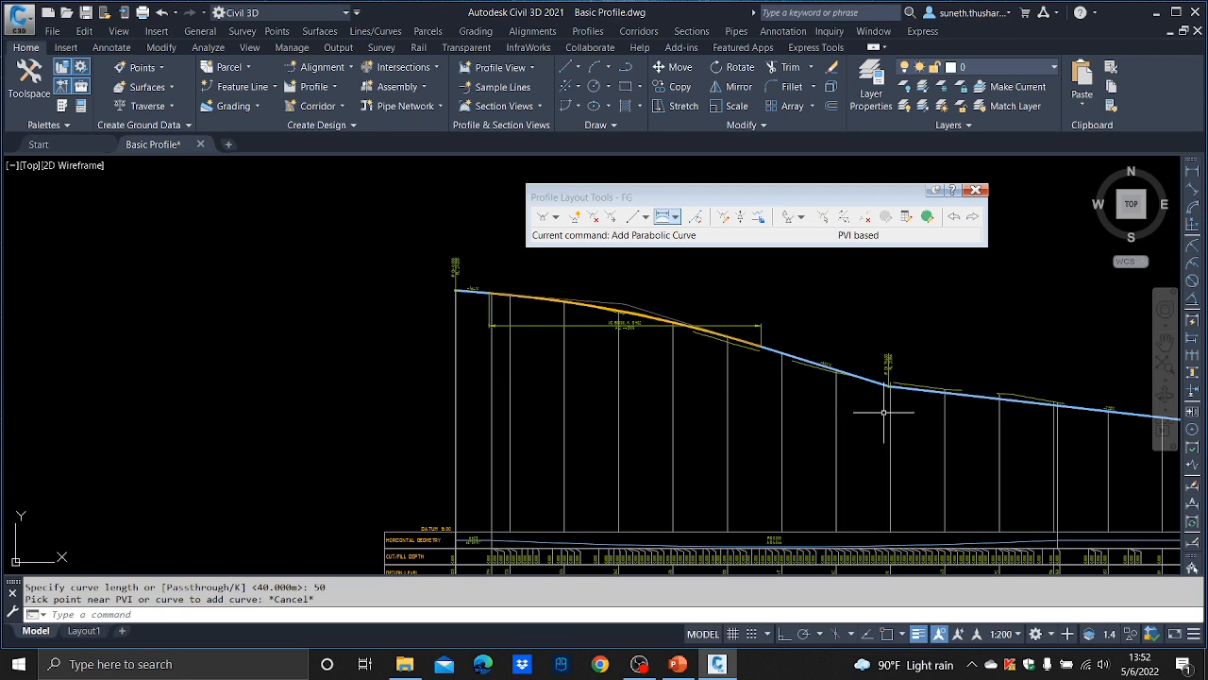
scroll(648, 323, "up", 6)
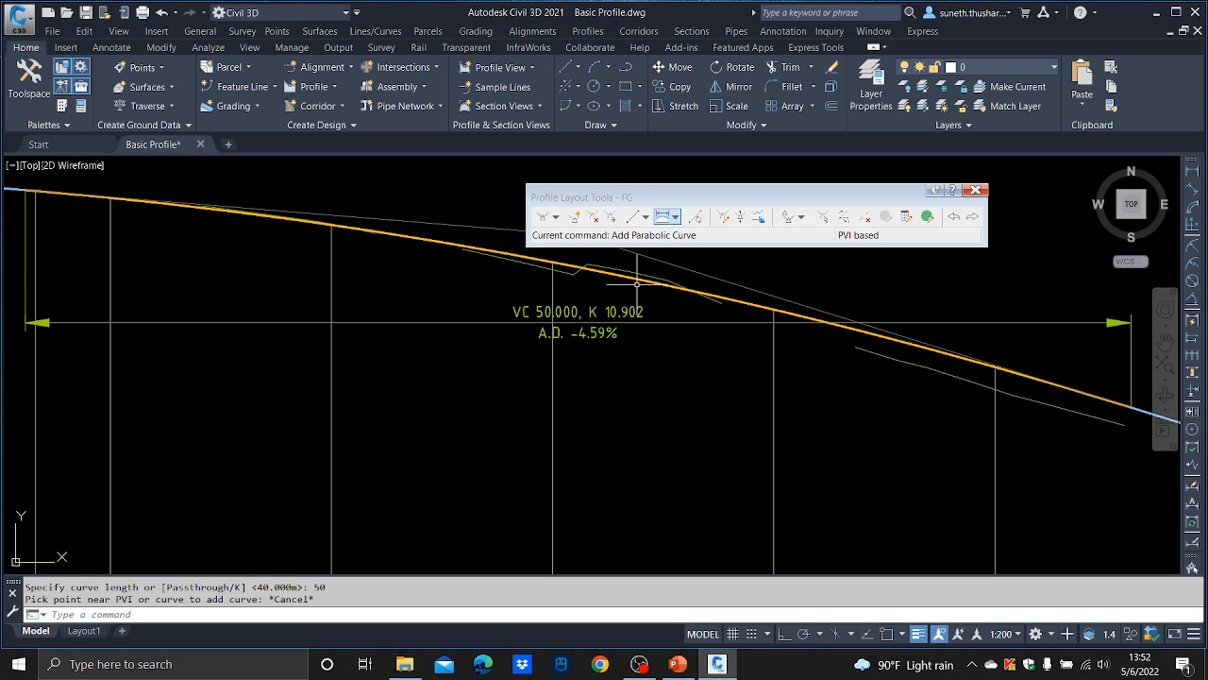
scroll(603, 338, "down", 5)
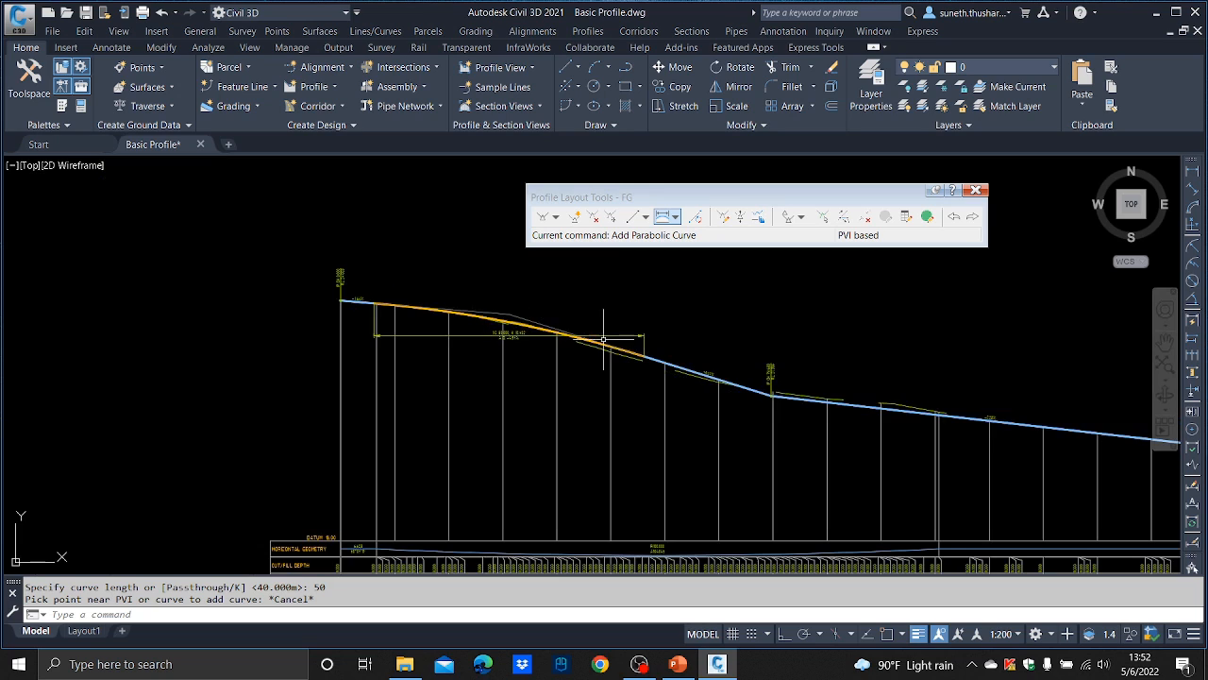
- Try to add a free vertical parabola with a curve length of 50 m at the FG profile's third PVI
scroll(782, 377, "up", 4)
middle_click_drag(809, 377, 695, 391)
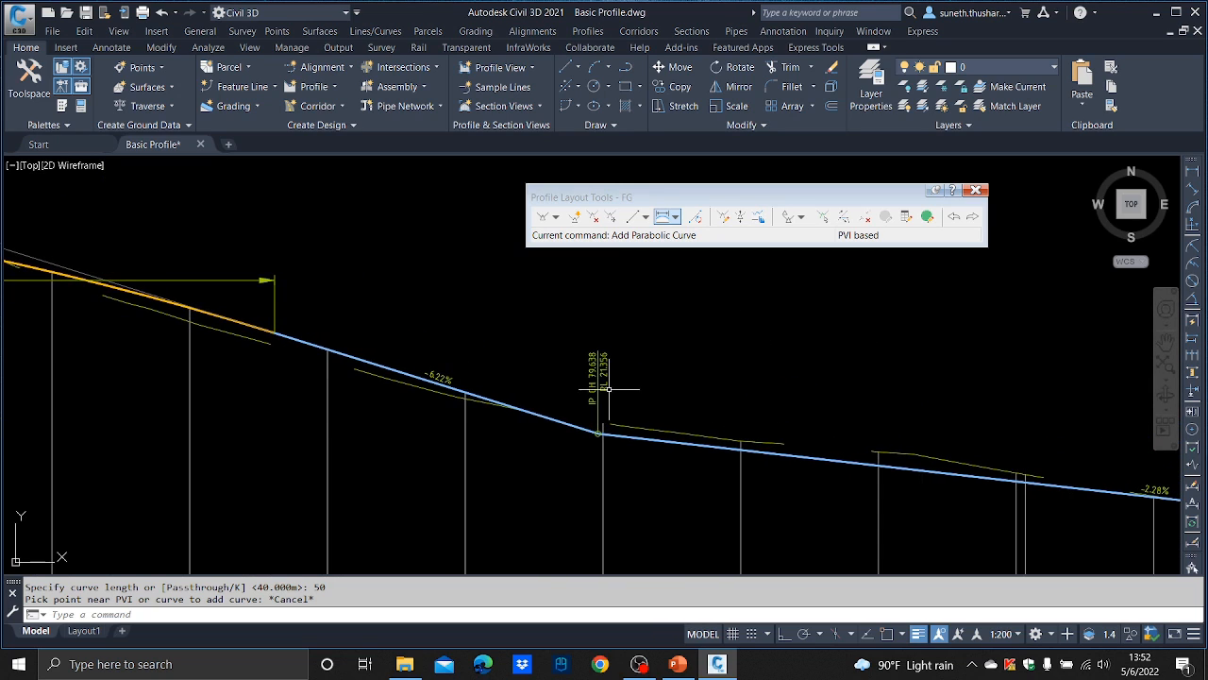
scroll(608, 388, "down", 4)
scroll(618, 387, "up", 4)
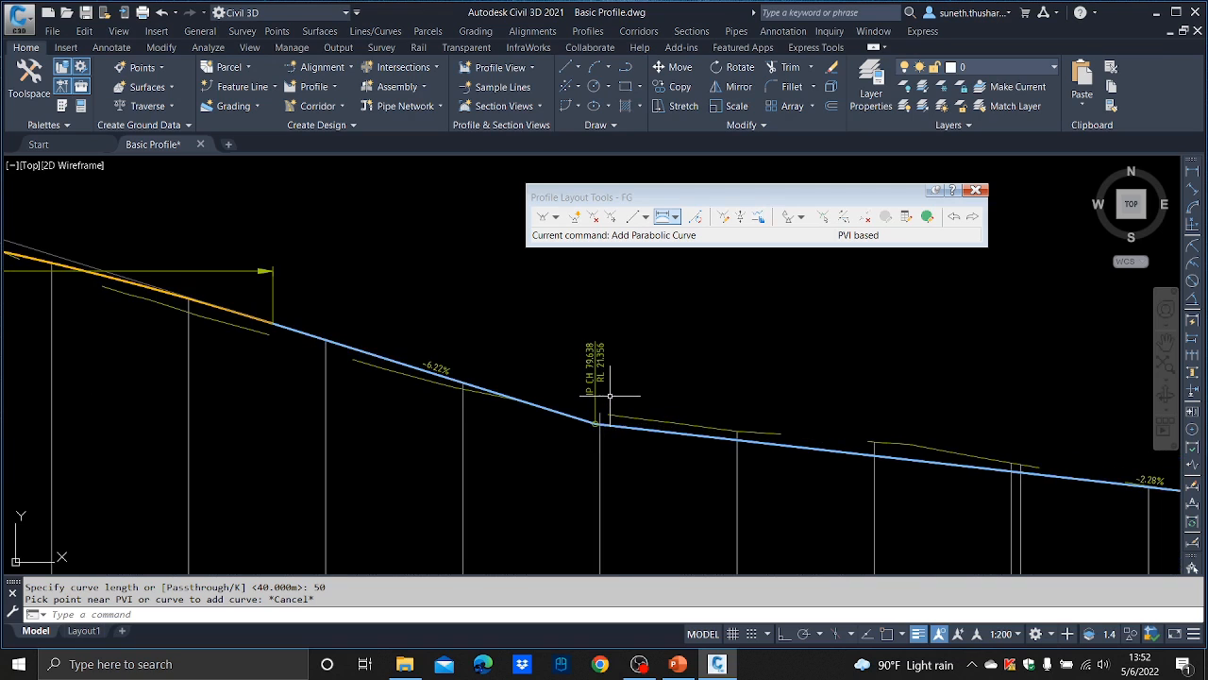
left_click(663, 217)
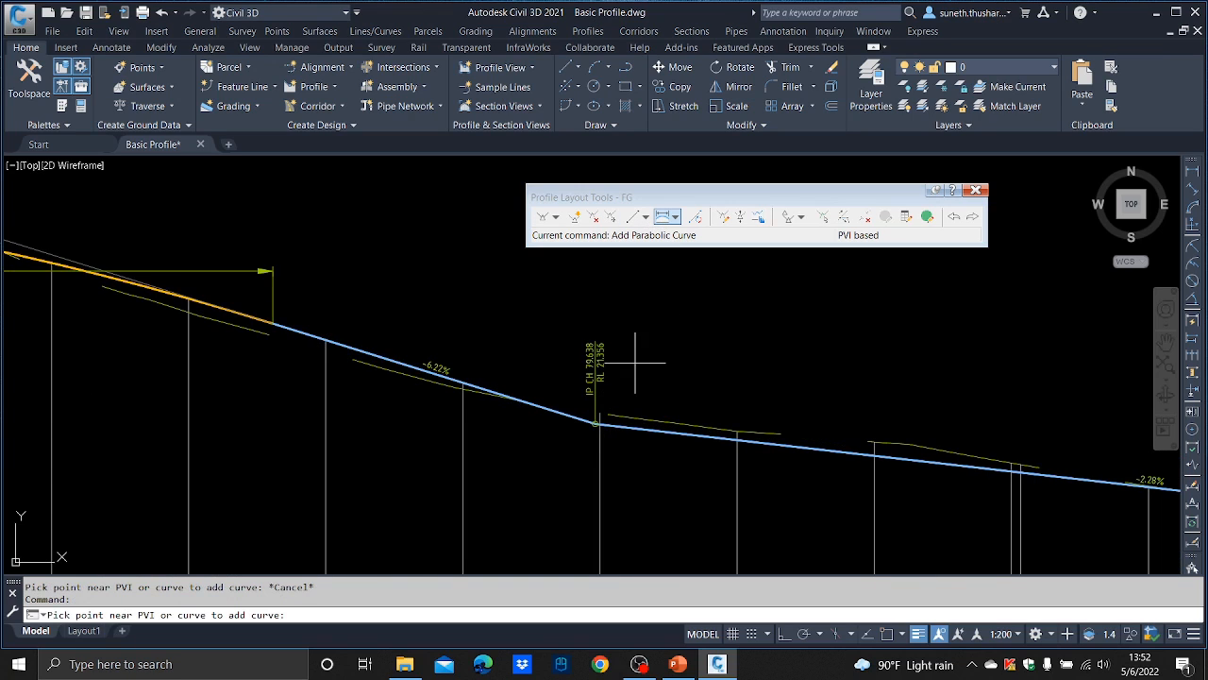
left_click(596, 421)
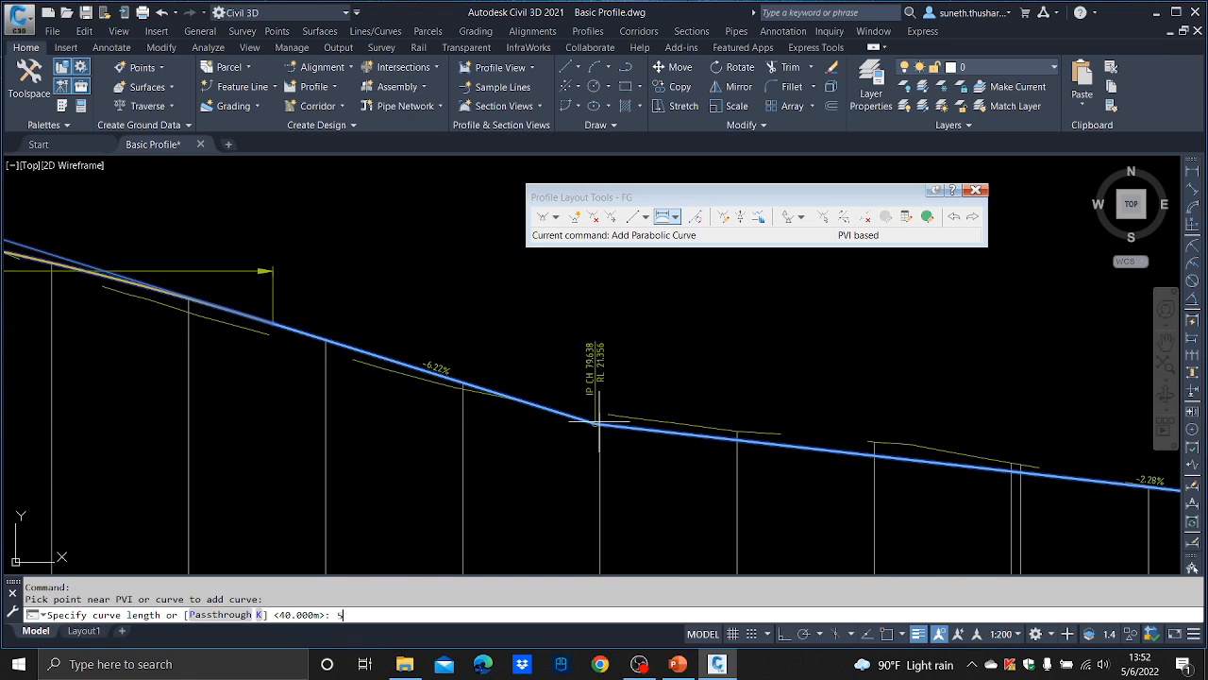
key("Return")
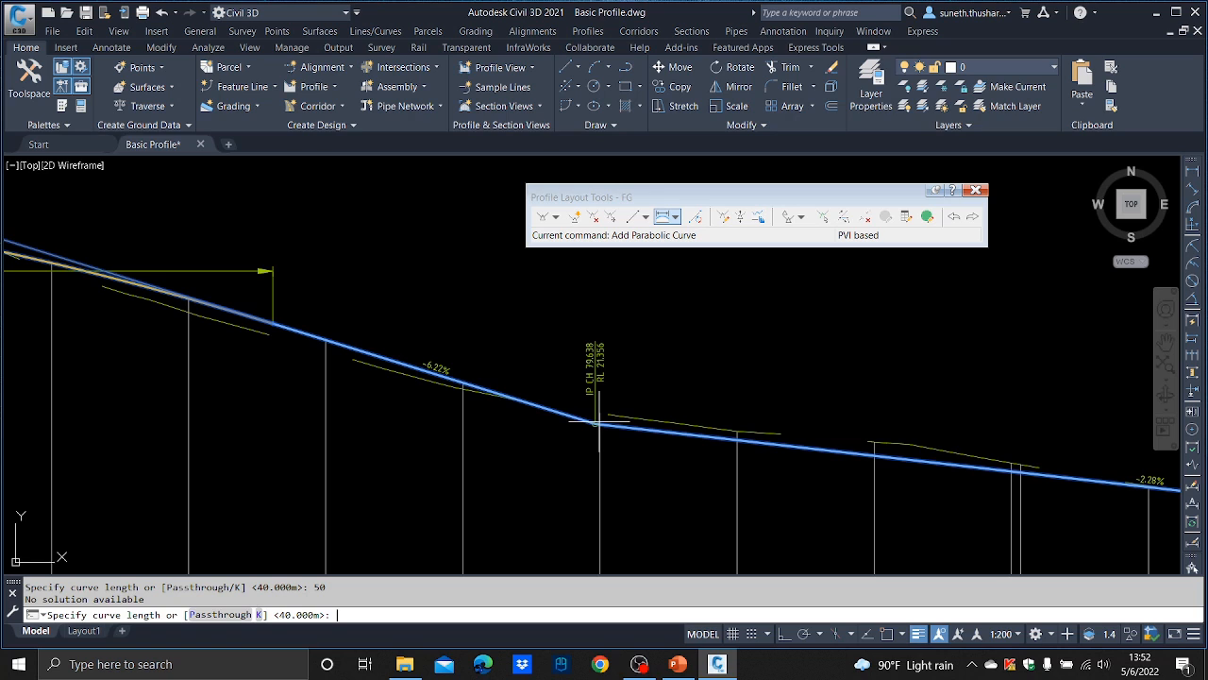
key("Escape")
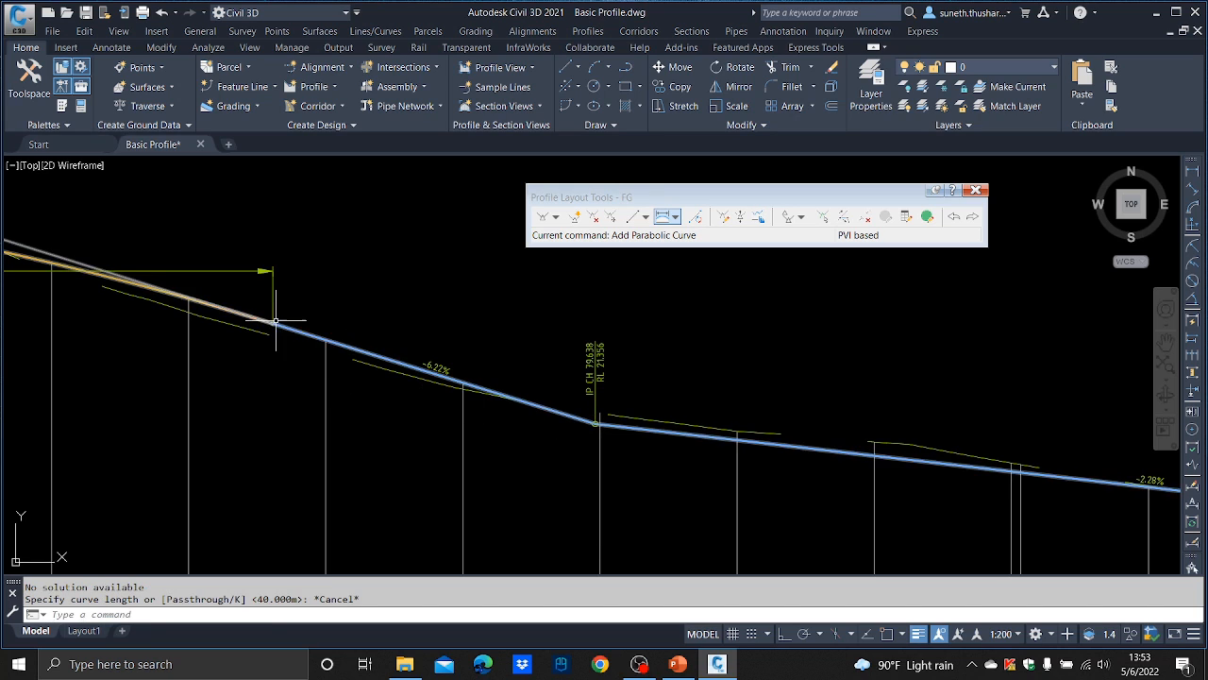
- Examine the extent of the existing vertical curve and the tangents on both sides of the FG profile's third PVI
scroll(276, 321, "down", 4)
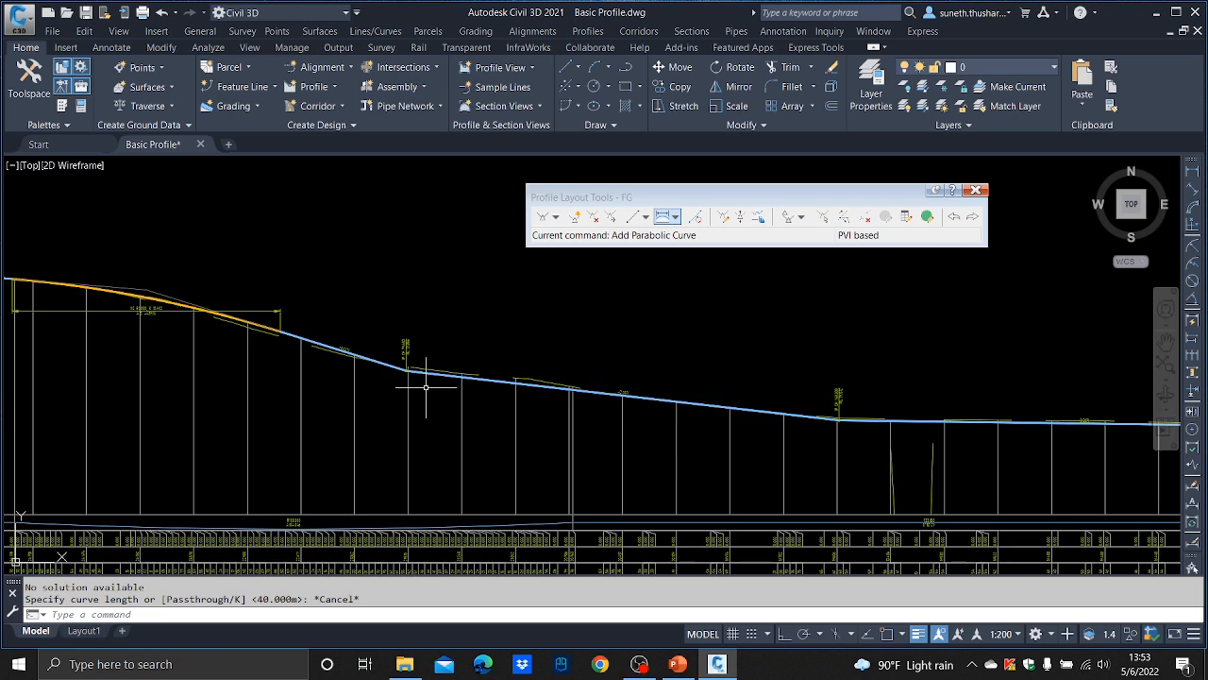
scroll(425, 386, "up", 3)
scroll(403, 298, "down", 1)
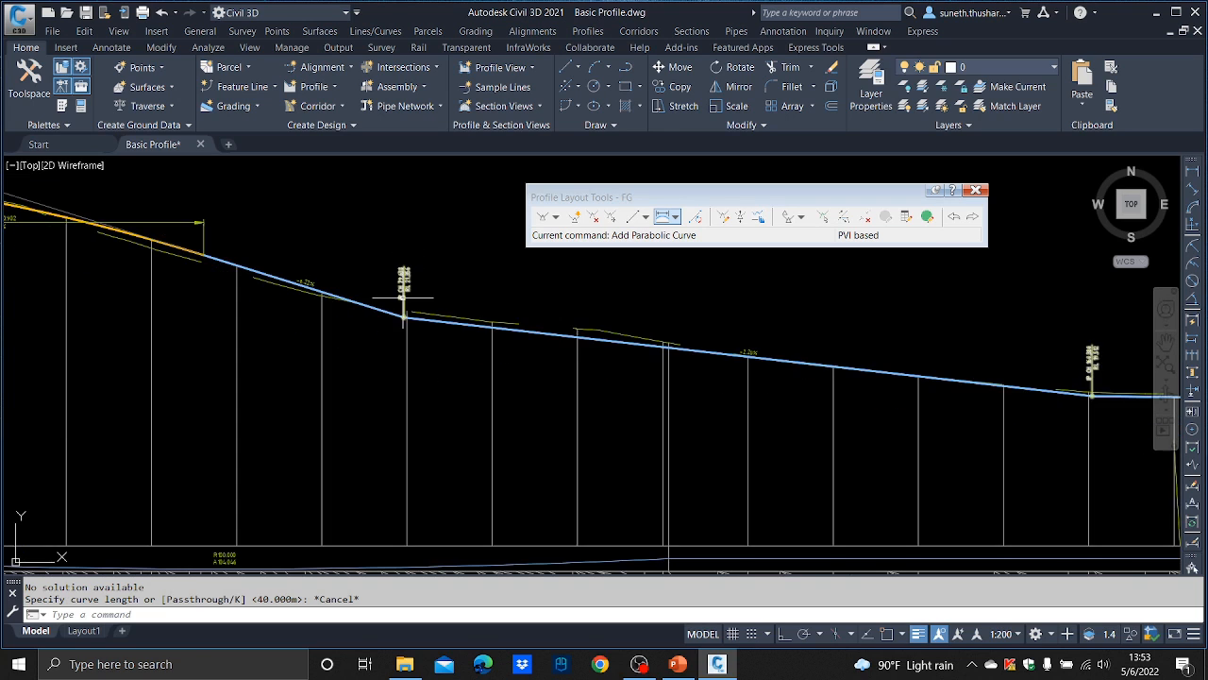
mouse_move(403, 297)
middle_mouse_down()
mouse_move(550, 316)
mouse_move(623, 350)
middle_mouse_up()
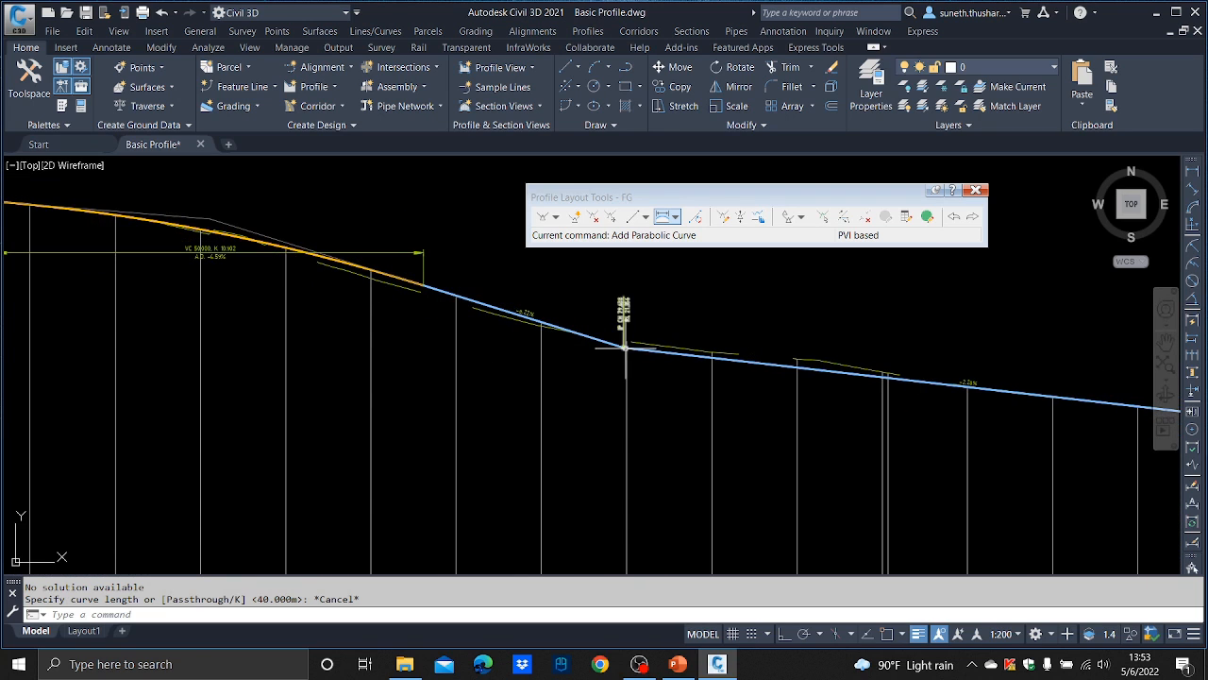
middle_click_drag(388, 332, 677, 465)
scroll(499, 398, "up", 3)
scroll(500, 397, "down", 2)
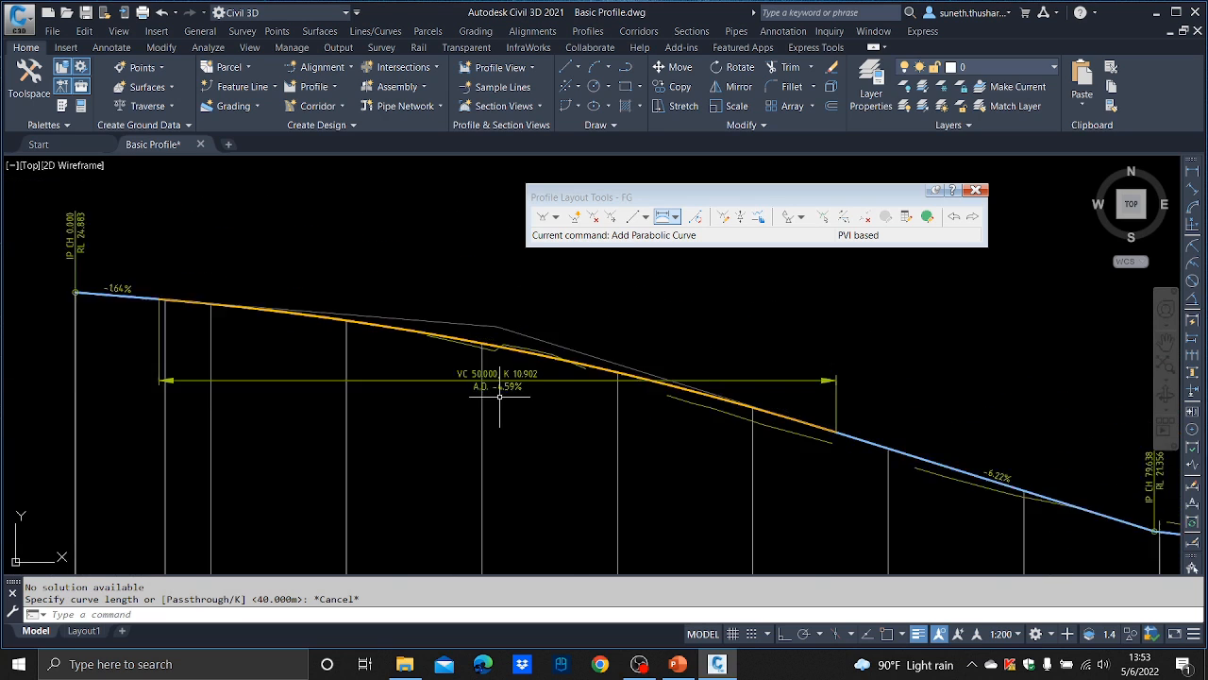
scroll(499, 397, "down", 2)
middle_click_drag(671, 401, 484, 381)
scroll(535, 399, "up", 4)
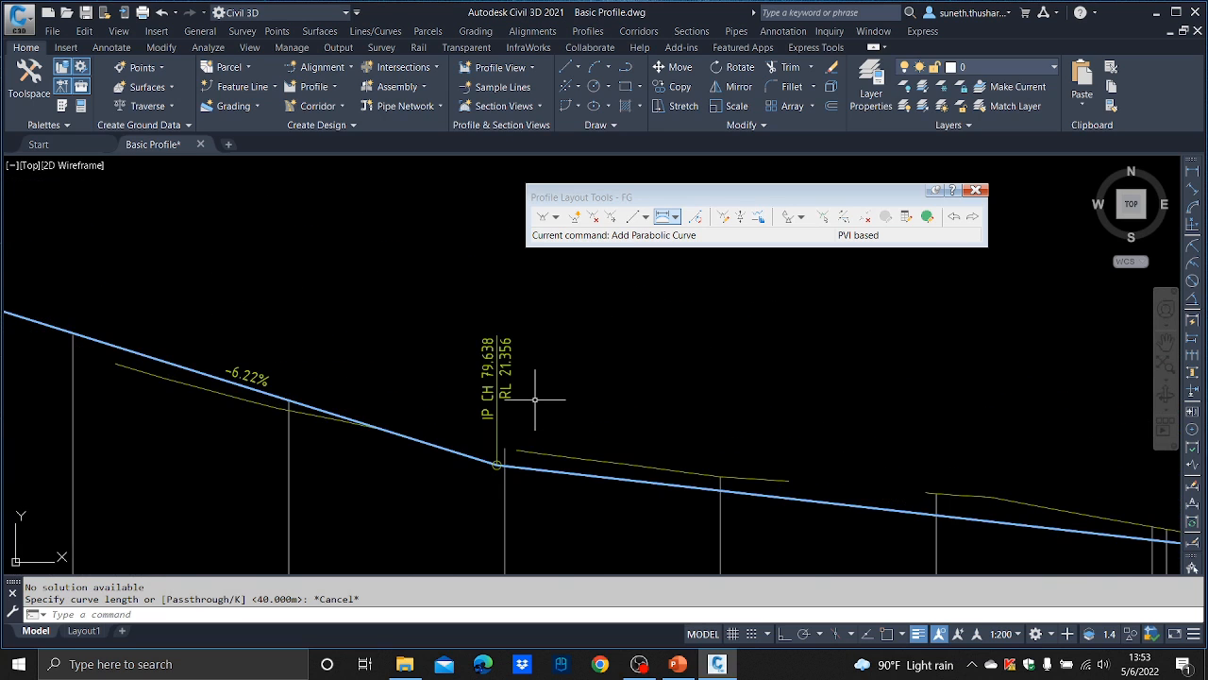
scroll(529, 402, "down", 2)
middle_click_drag(739, 415, 421, 368)
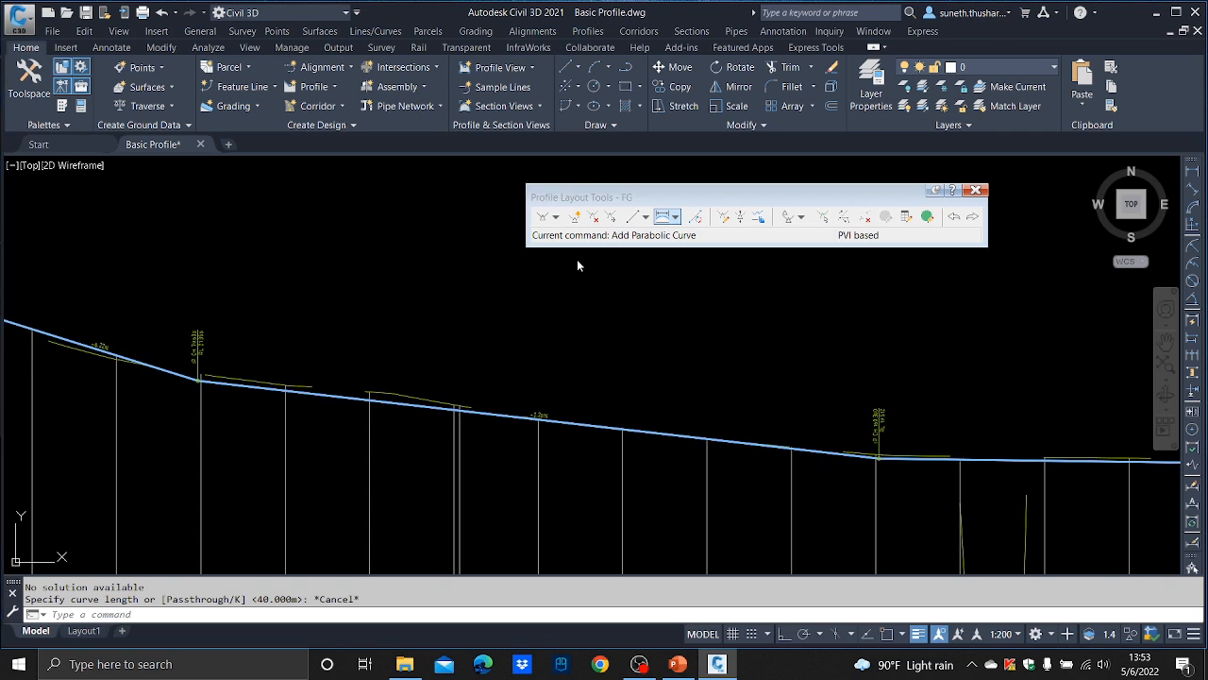
- Move the FG profile's third PVI farther from the profile start, to about chainage 95 m
middle_click_drag(133, 401, 359, 371)
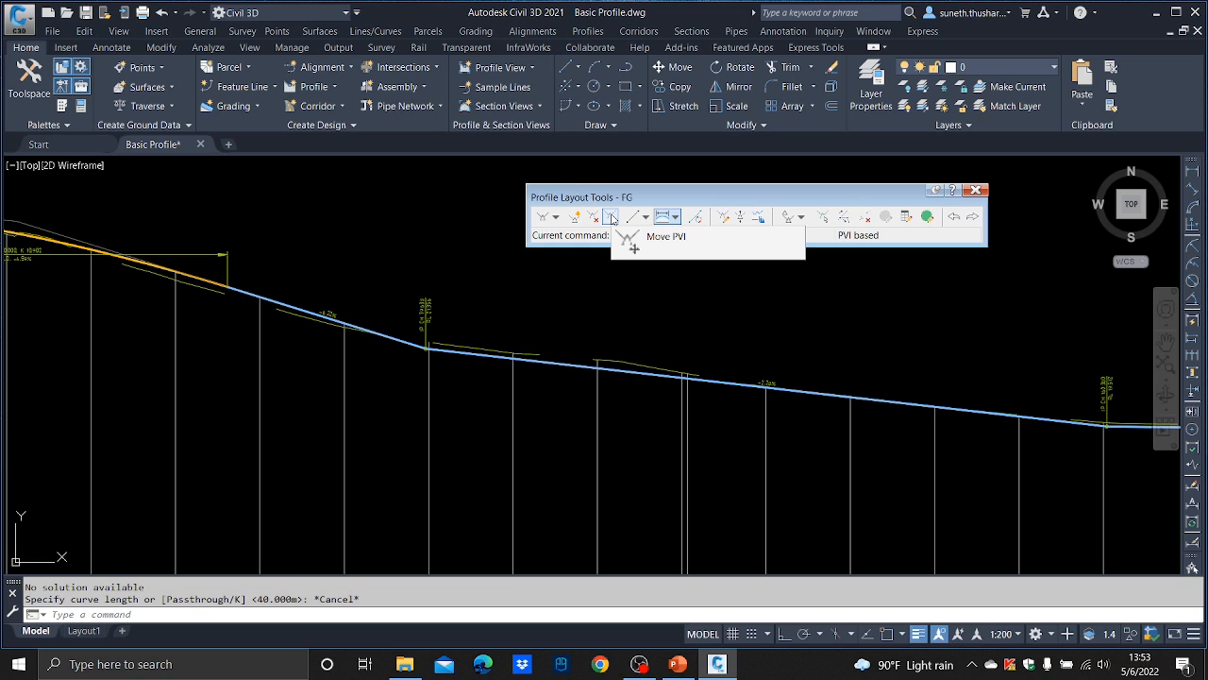
left_click(610, 218)
left_click(429, 349)
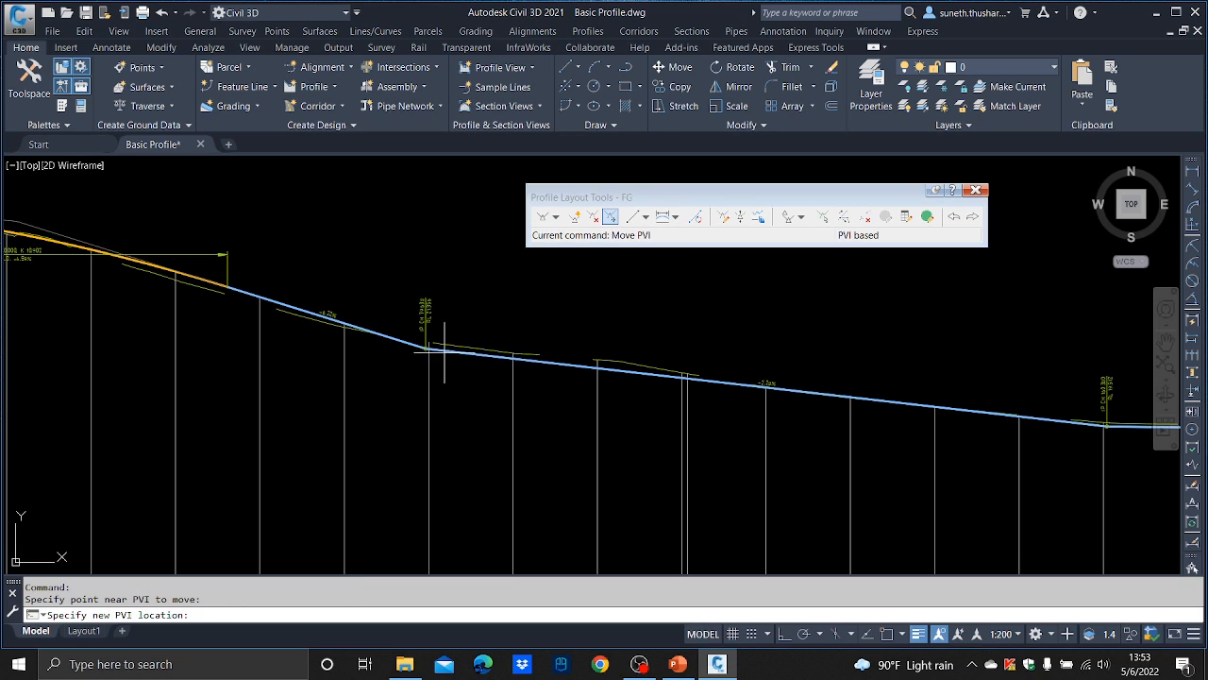
left_click(555, 358)
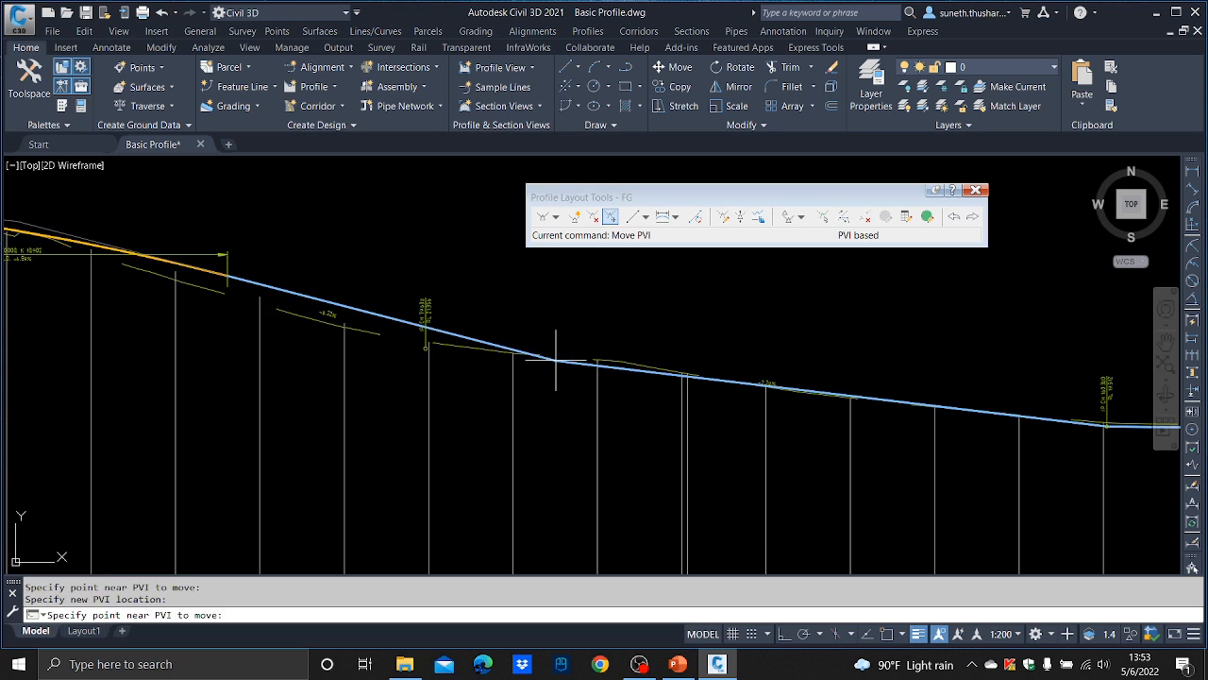
scroll(593, 325, "down", 2)
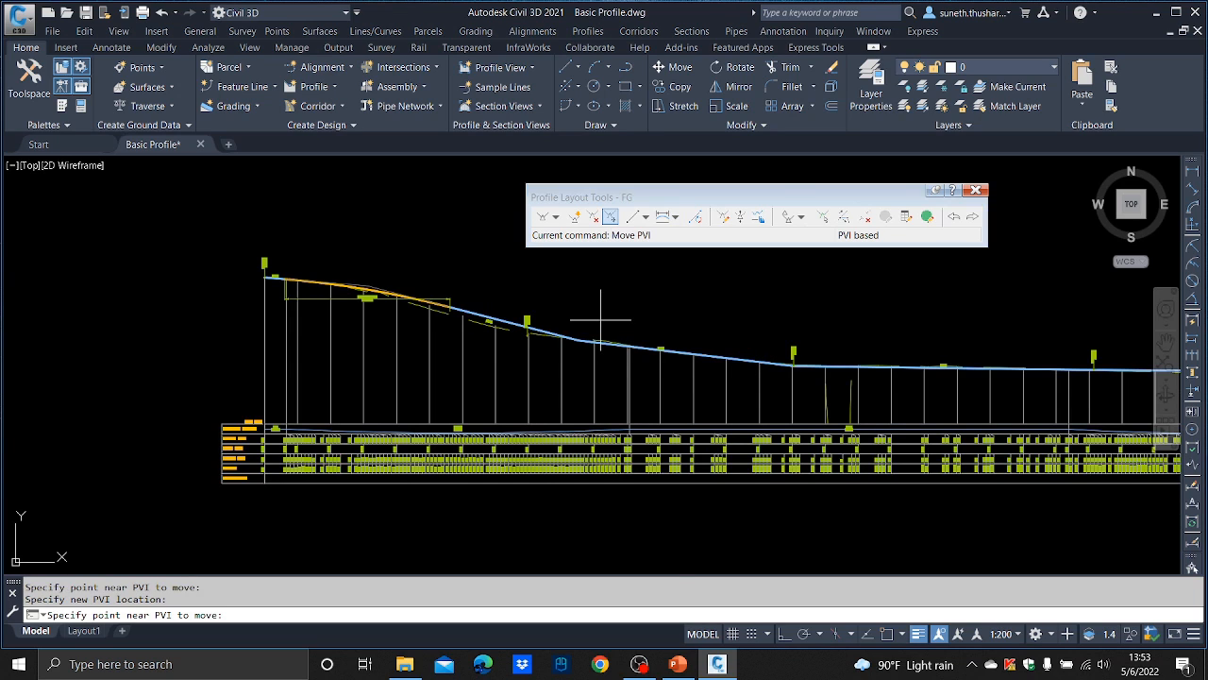
key("Return")
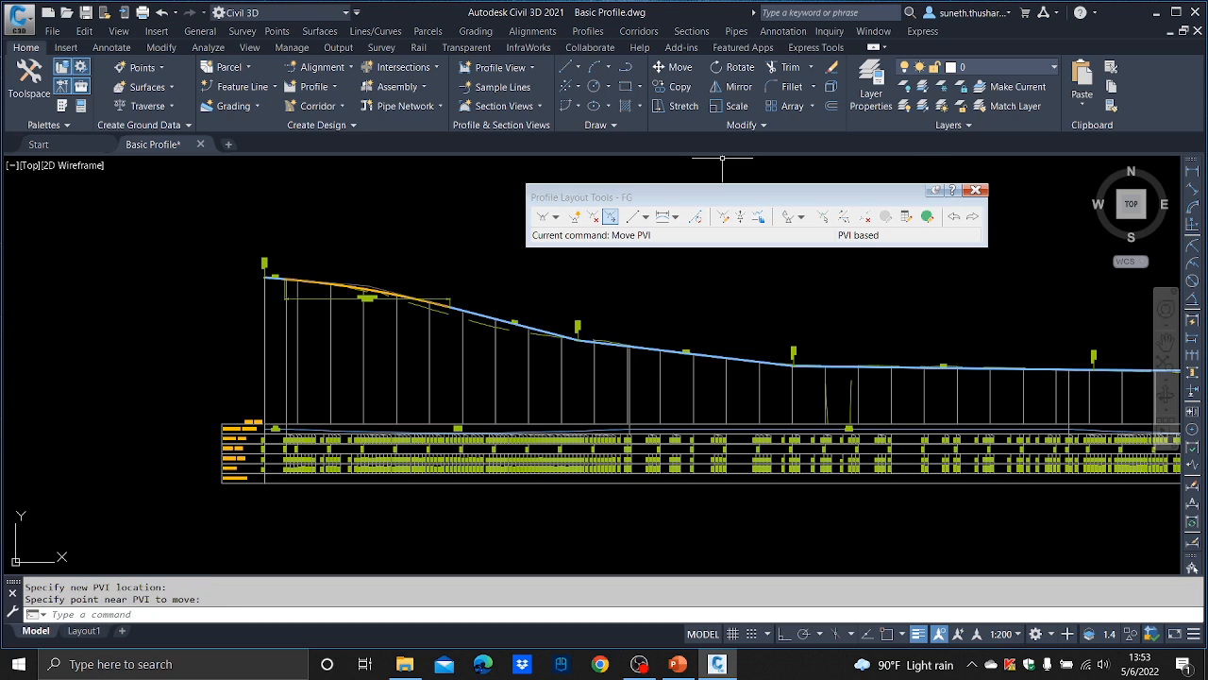
- Add a PVI-based parabolic curve with a curve length of 50 m at the relocated third PVI
left_click(664, 216)
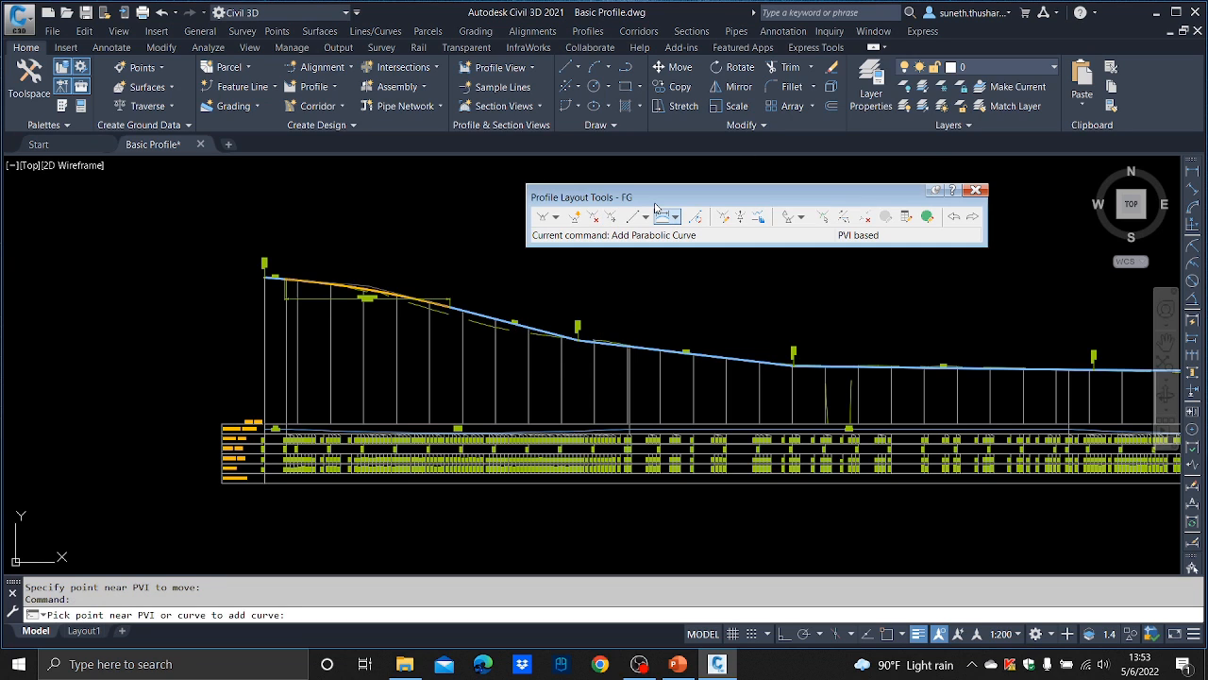
scroll(579, 338, "up", 2)
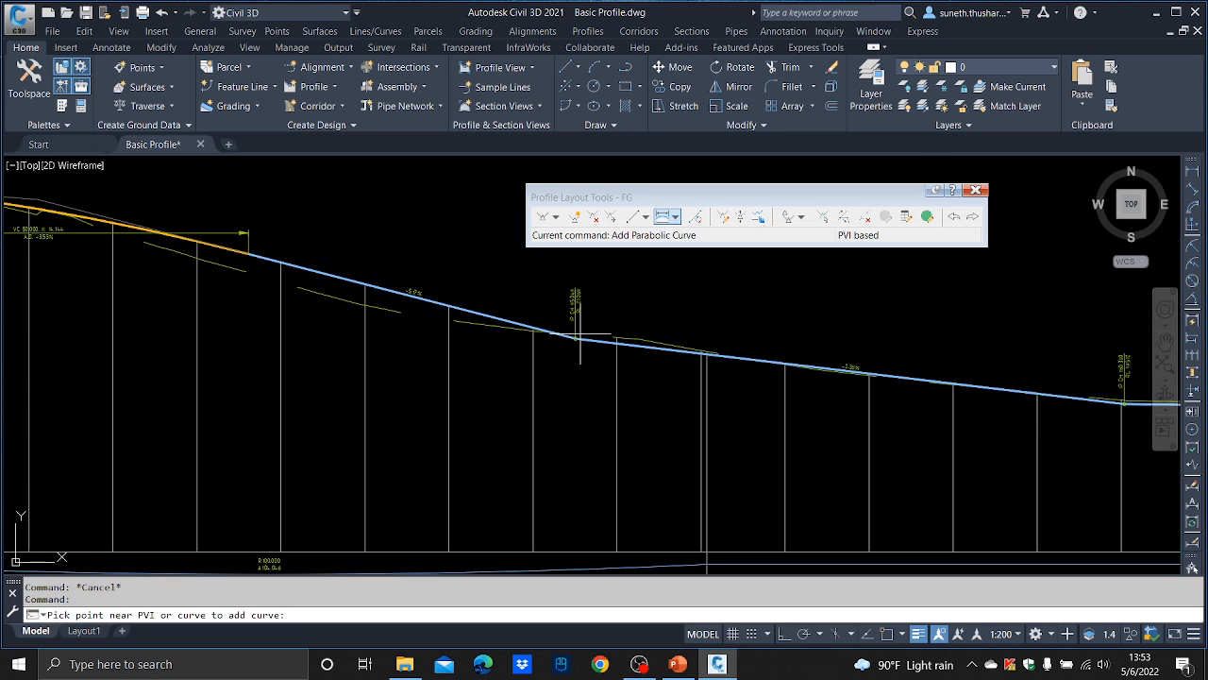
left_click(579, 335)
type("50")
key("Return")
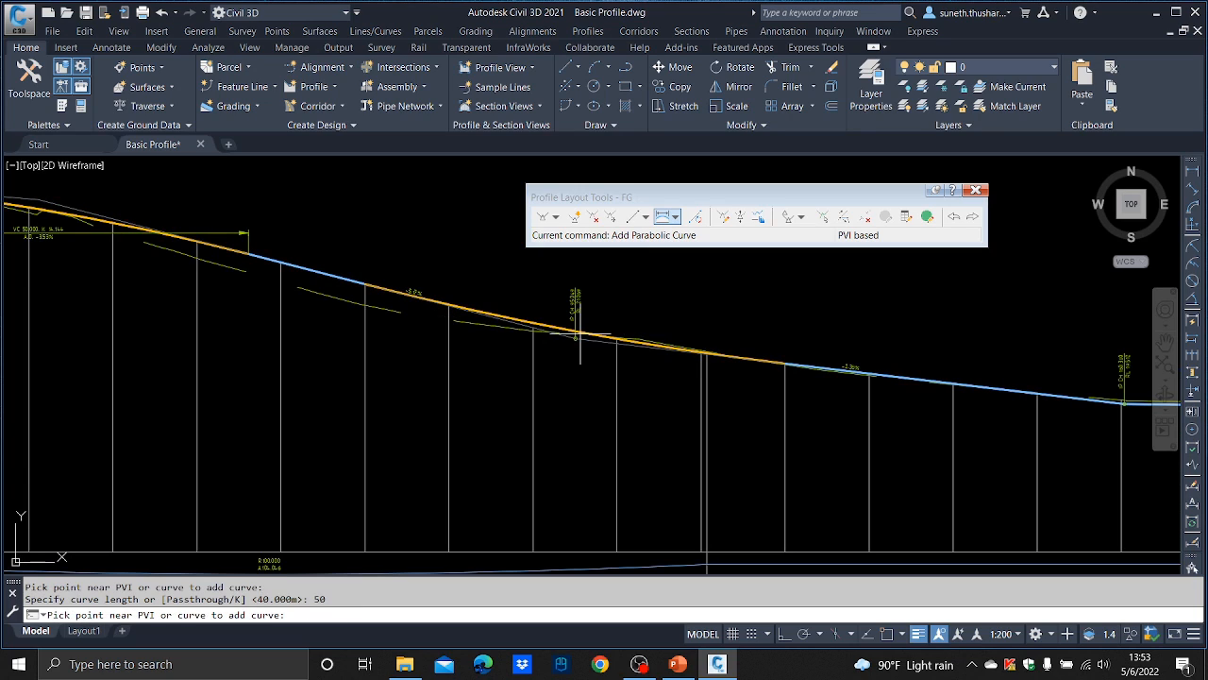
key("Escape")
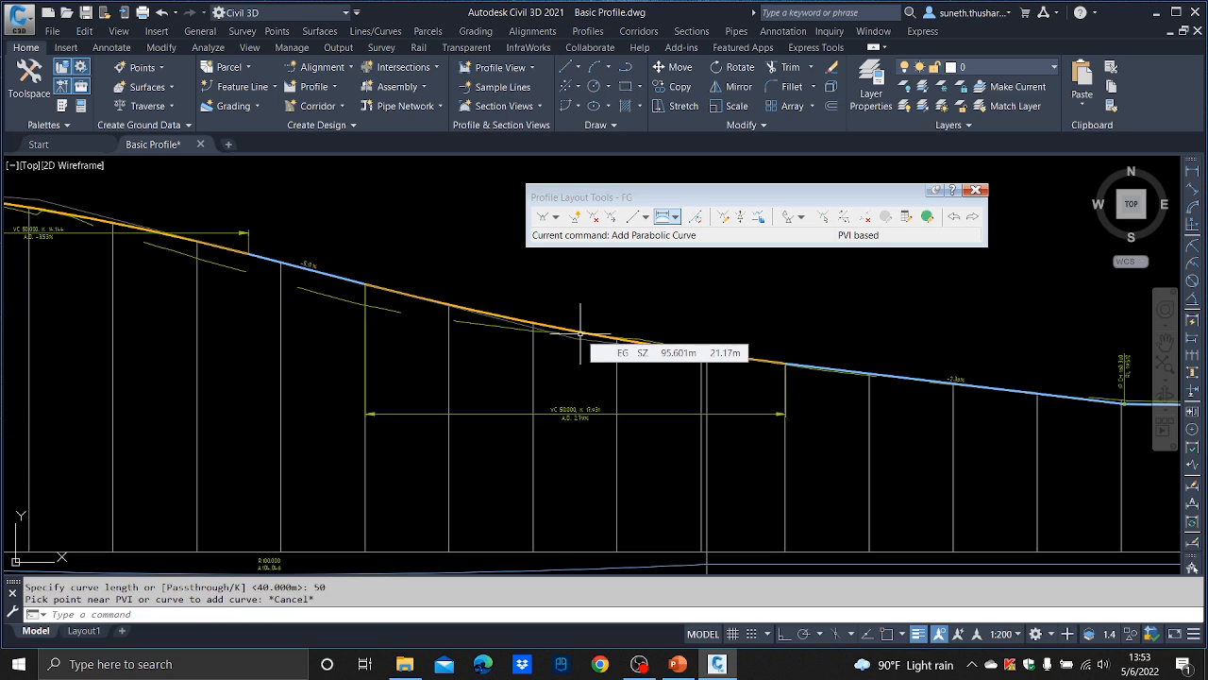
- Move the FG profile's second PVI back toward the profile start, roughly along its incoming tangent
scroll(567, 336, "down", 3)
middle_click_drag(391, 340, 564, 332)
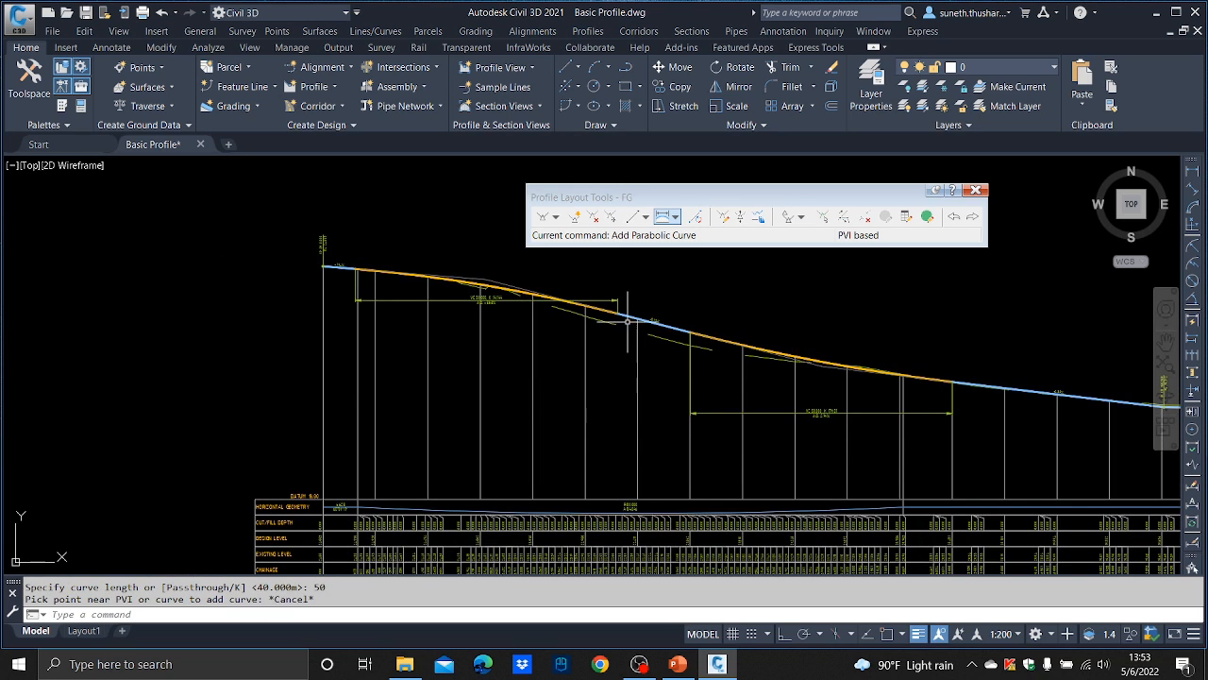
scroll(639, 336, "up", 2)
scroll(754, 354, "down", 2)
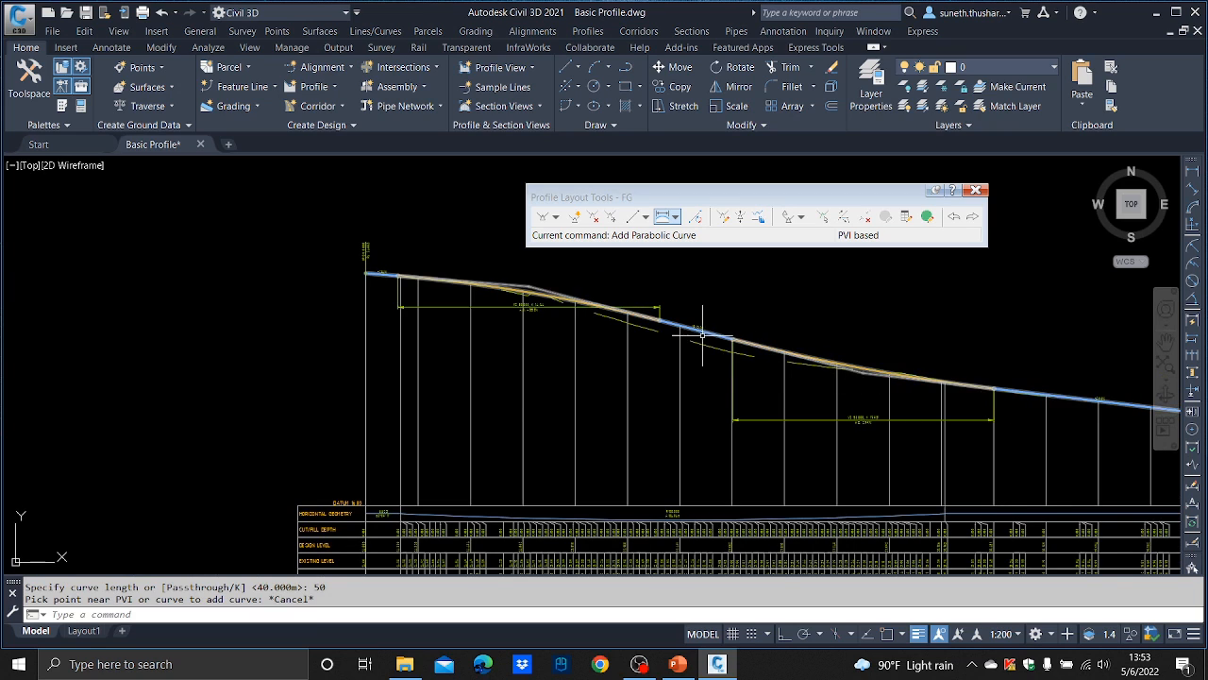
scroll(664, 327, "up", 2)
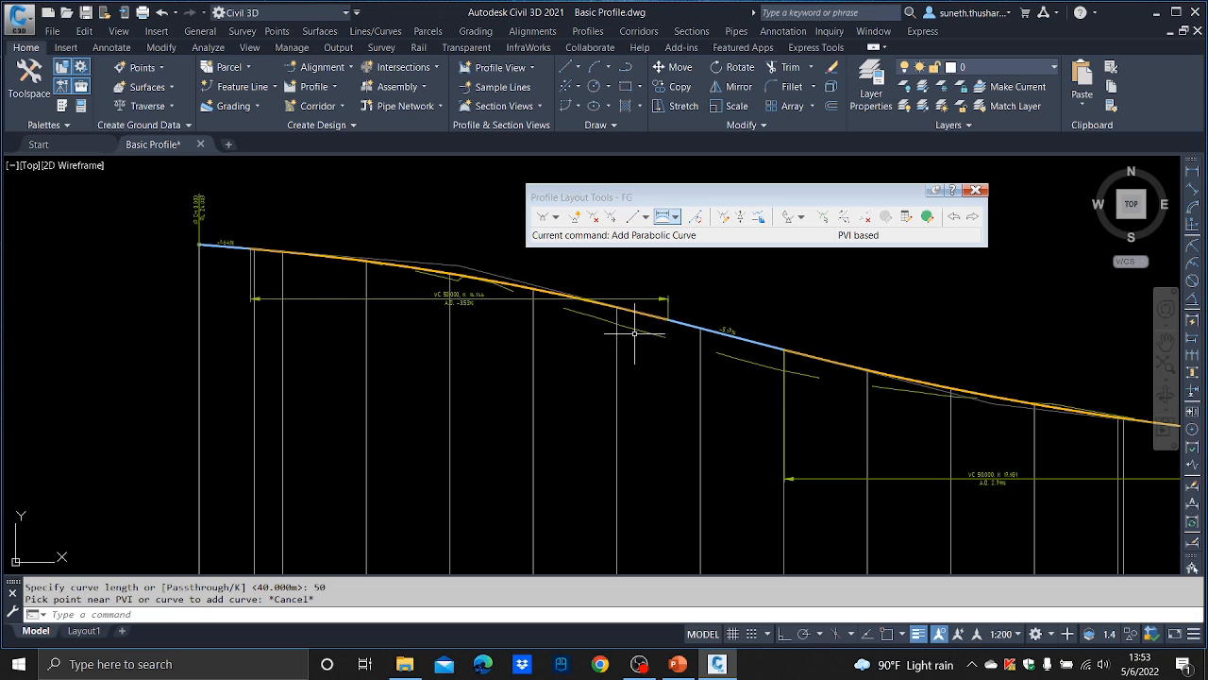
middle_click_drag(455, 316, 525, 321)
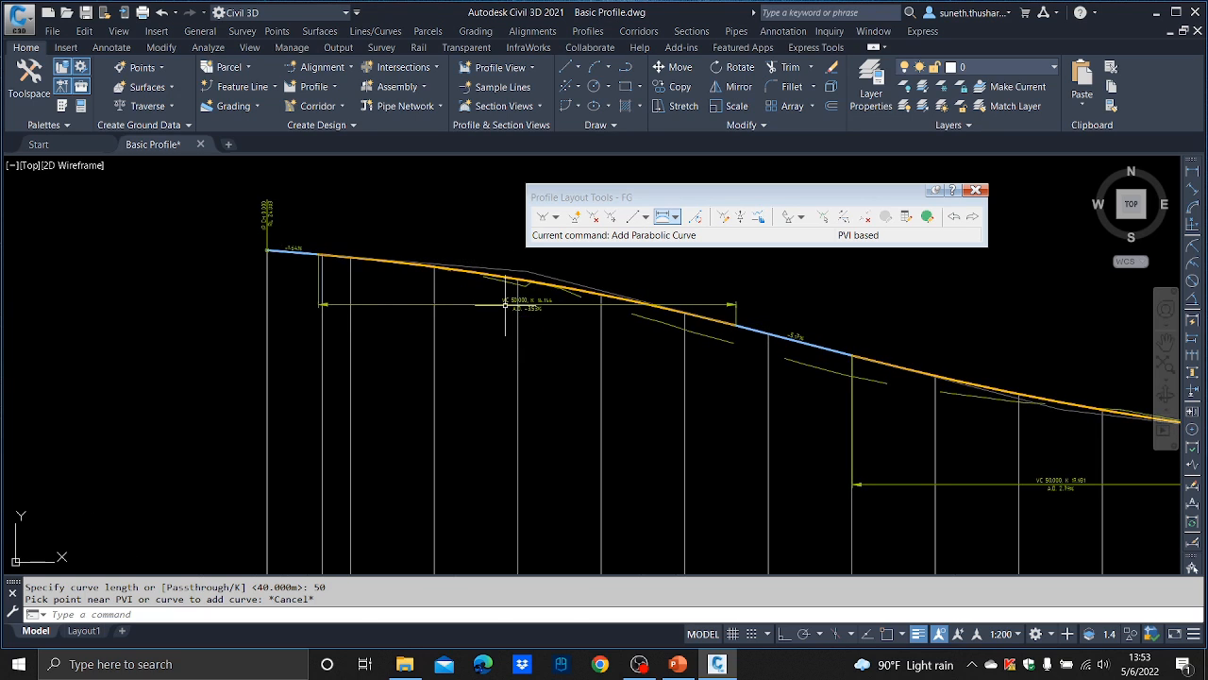
left_click(612, 220)
scroll(530, 273, "up", 2)
left_click(534, 269)
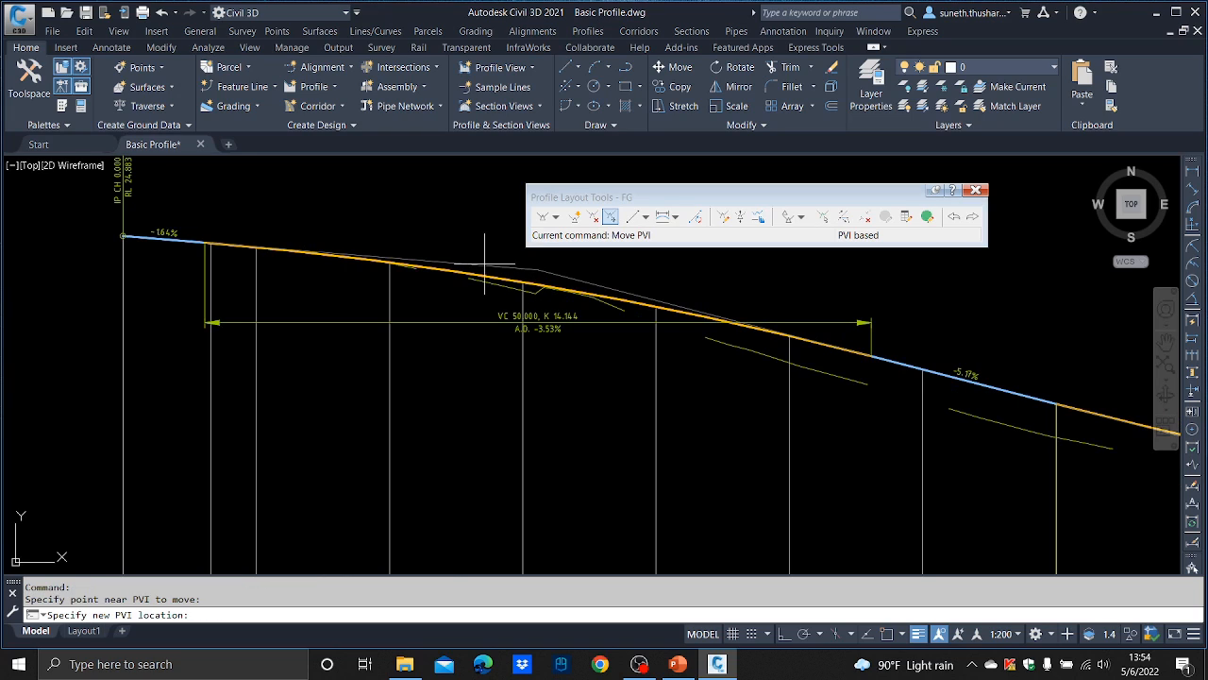
left_click(477, 266)
- Try to shift the second PVI even closer to the start of the FG profile
left_click(478, 266)
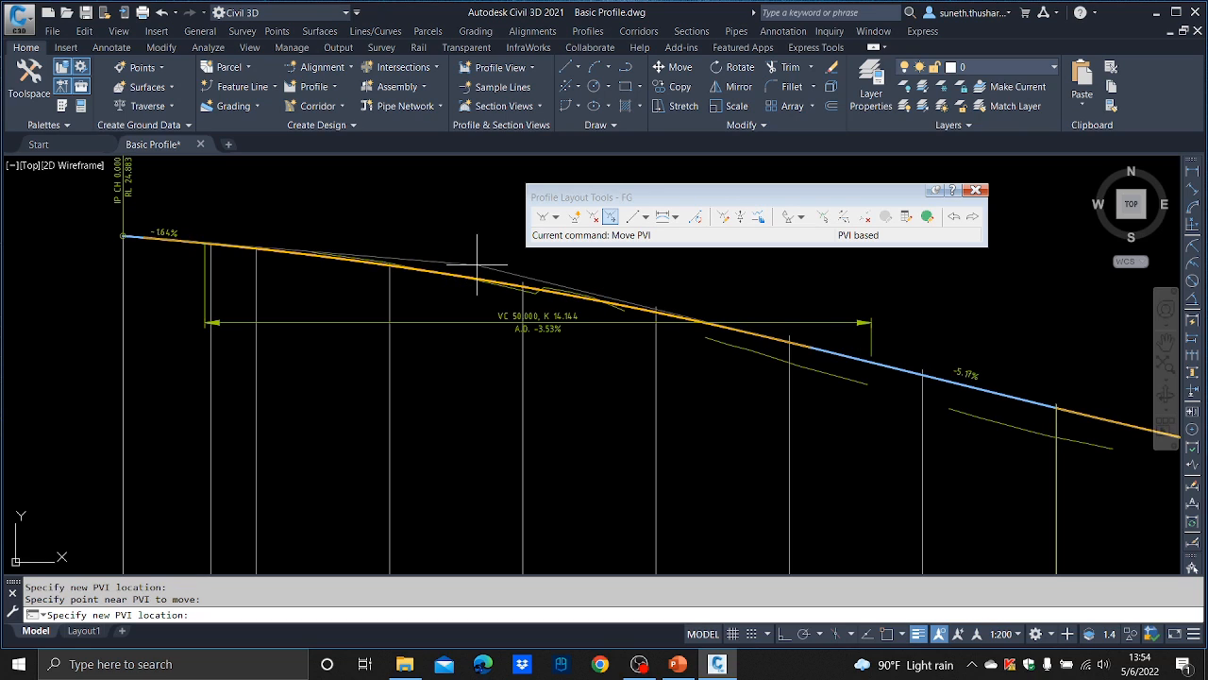
left_click(443, 259)
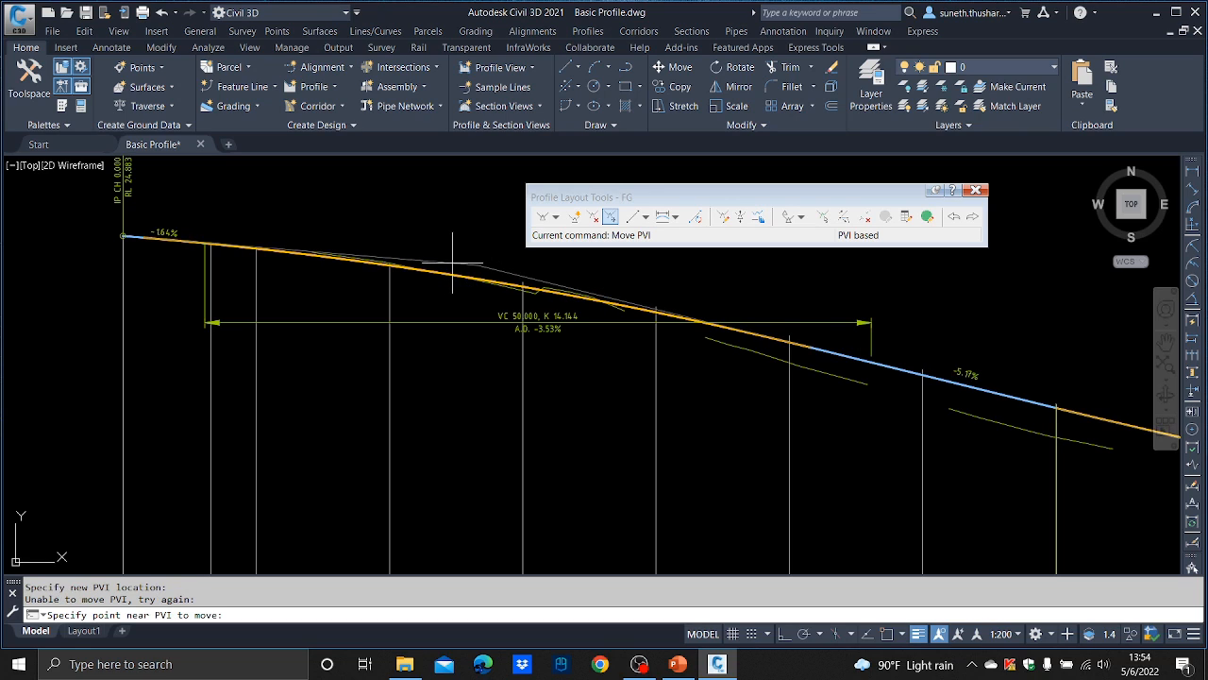
left_click(456, 263)
left_click(442, 258)
key("Escape")
- Move the FG profile's third PVI back toward the profile start in small increments, to about chainage 77 m
scroll(915, 368, "down", 1)
middle_click_drag(916, 368, 360, 327)
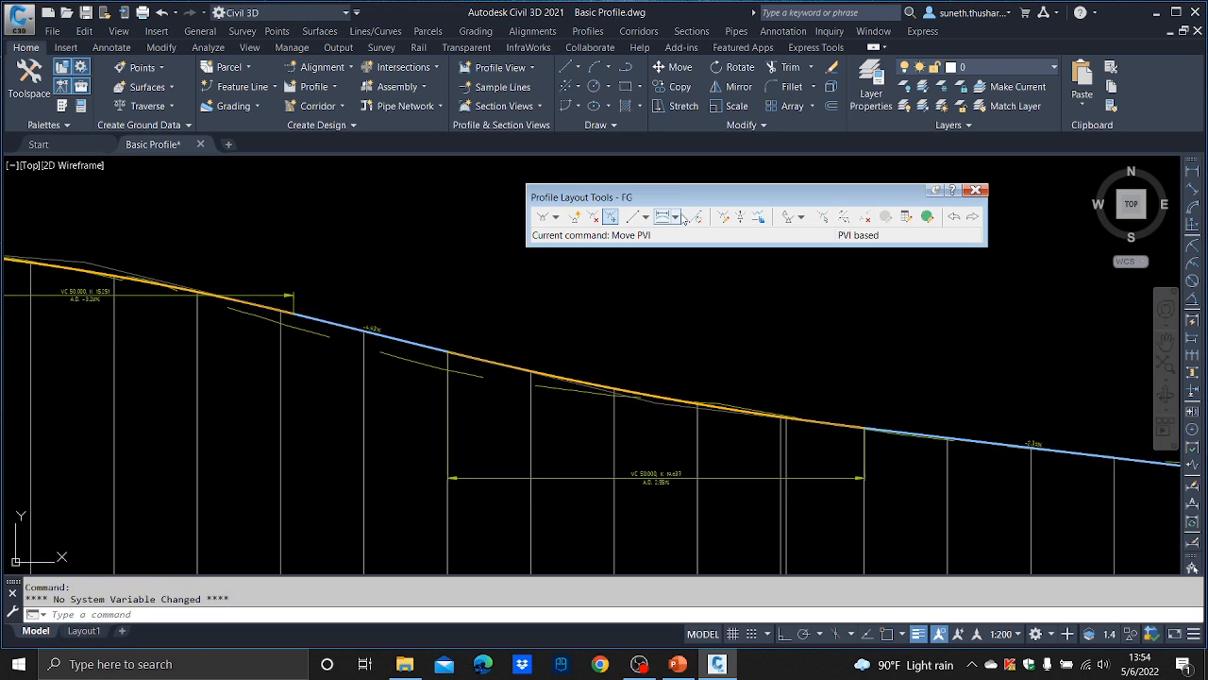
left_click(609, 217)
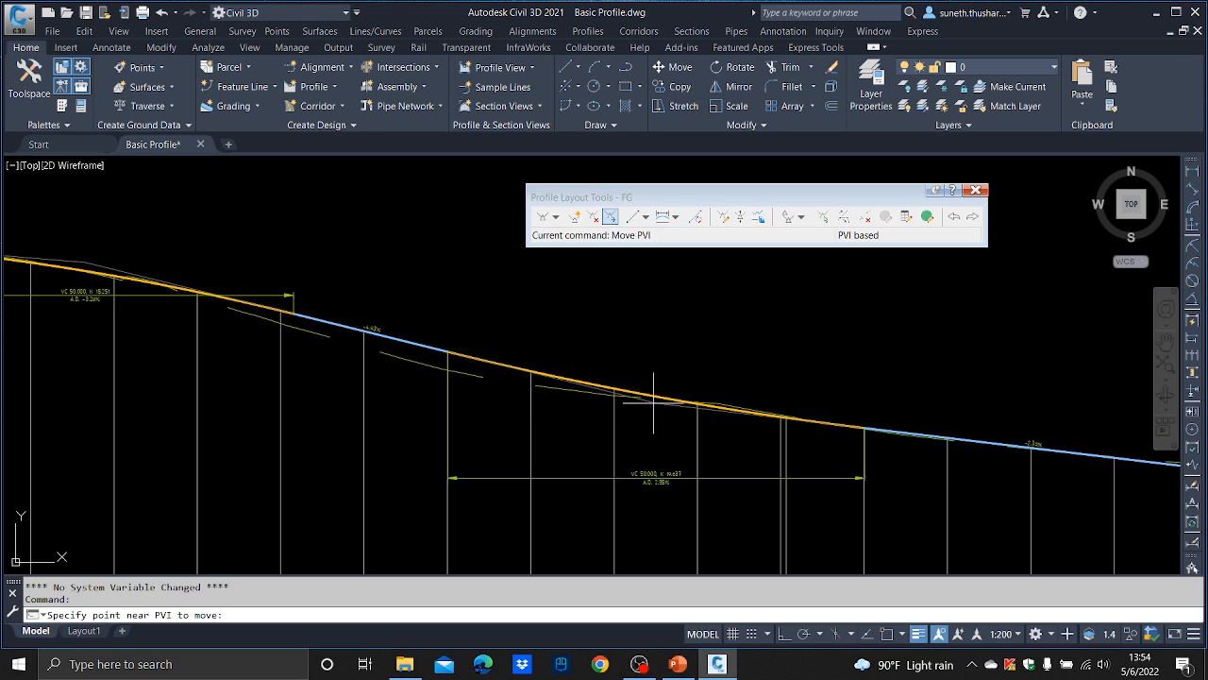
scroll(663, 400, "up", 3)
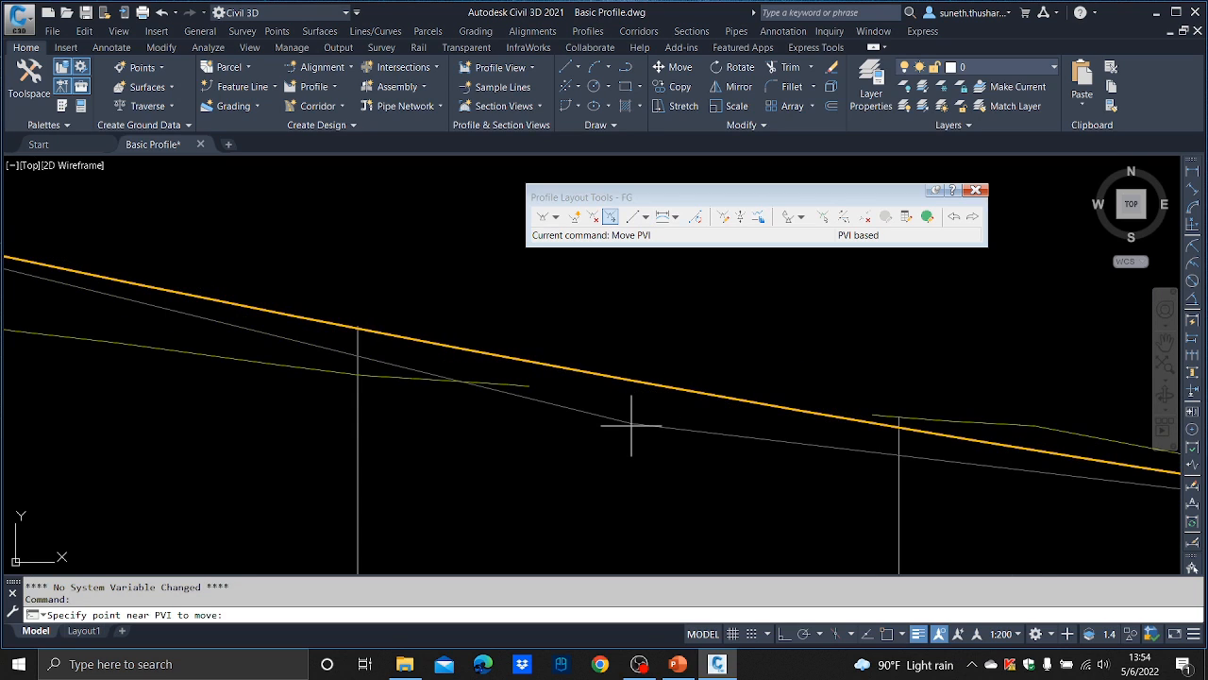
left_click(630, 426)
scroll(629, 426, "down", 4)
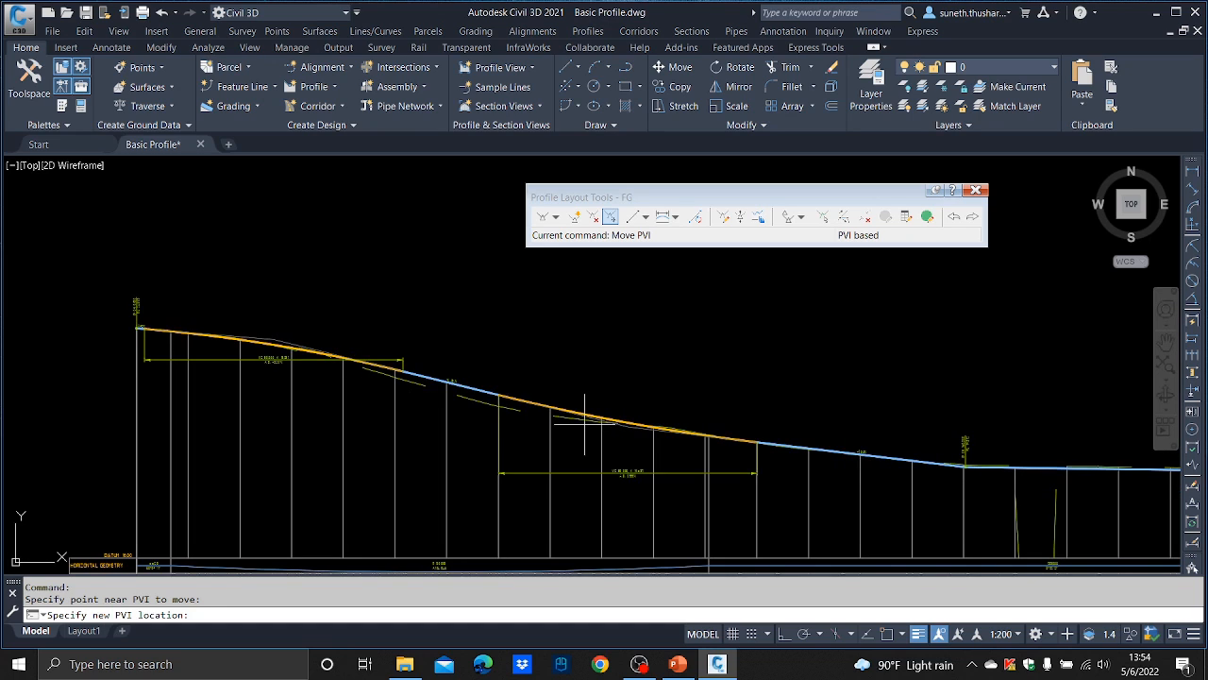
left_click(581, 425)
left_click(581, 425)
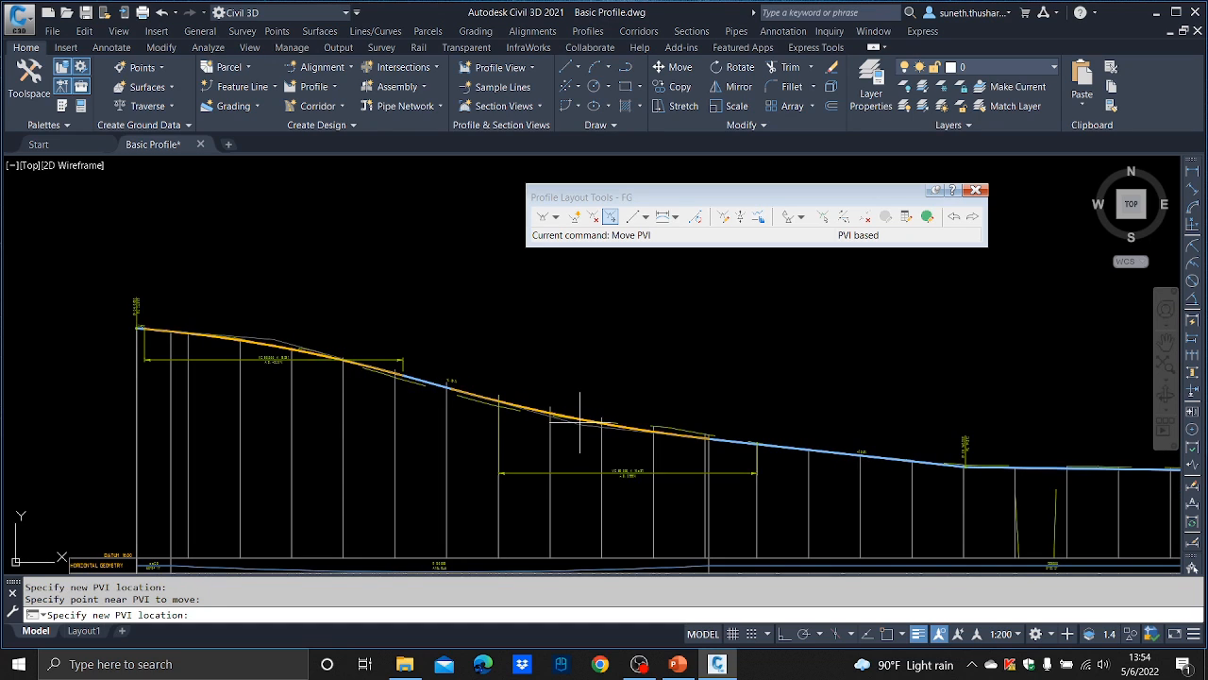
left_click(569, 420)
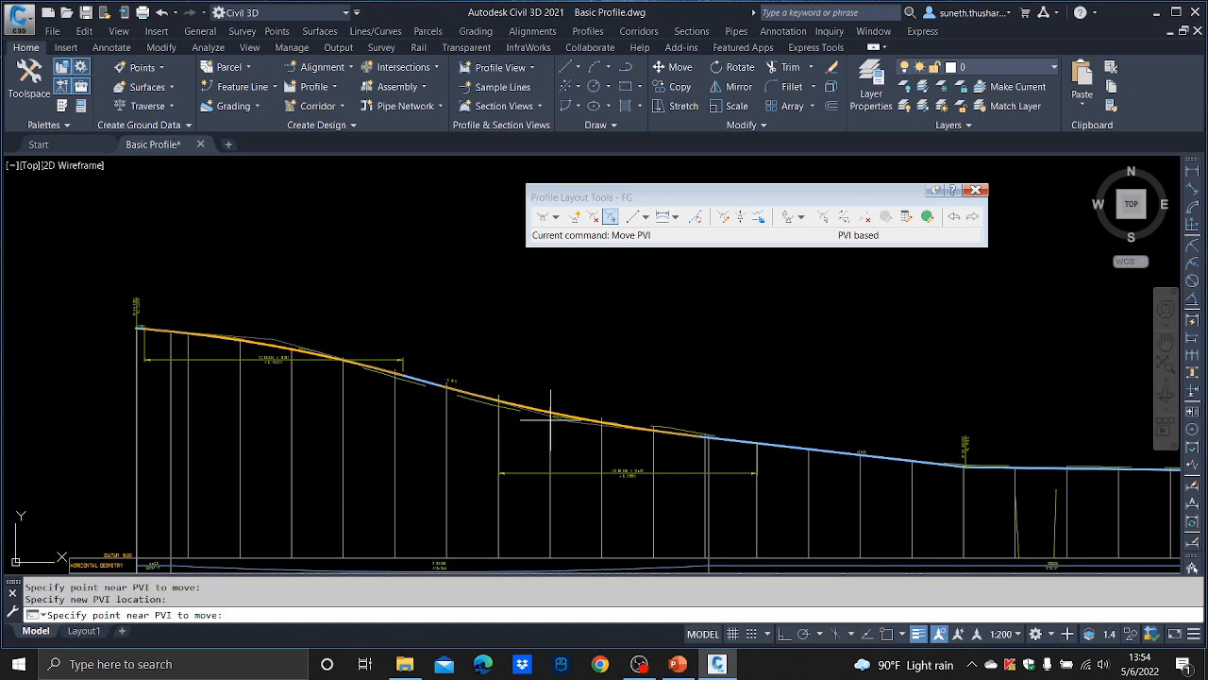
left_click(549, 419)
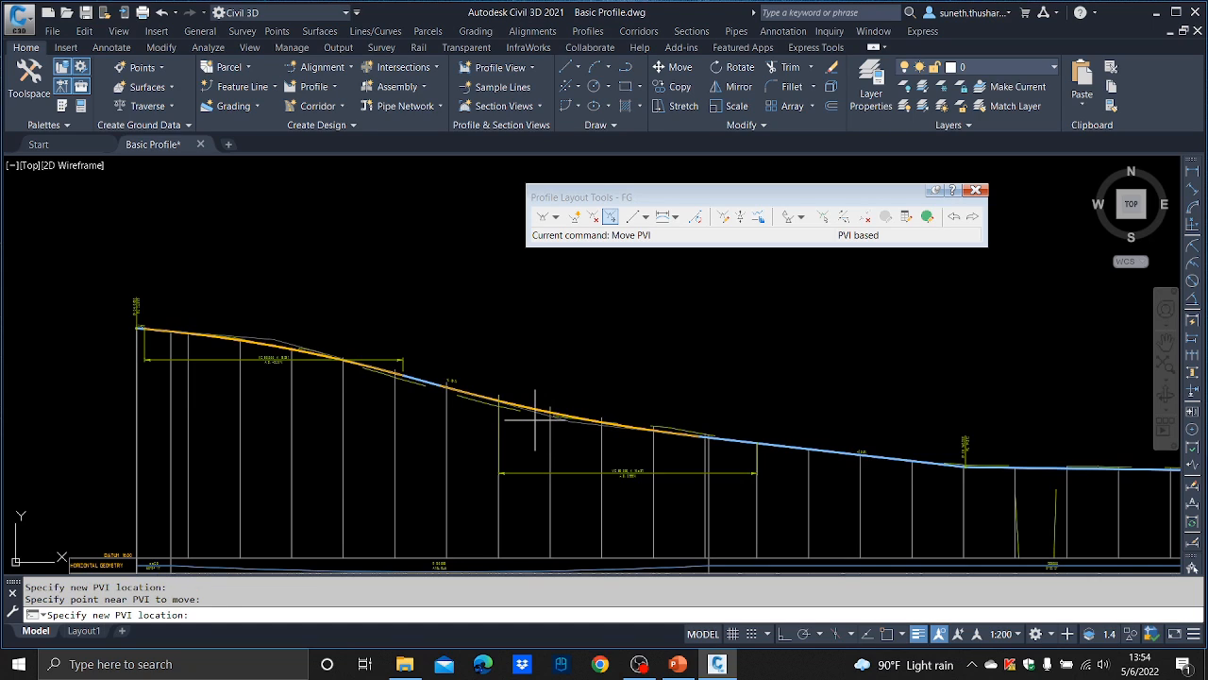
left_click(535, 419)
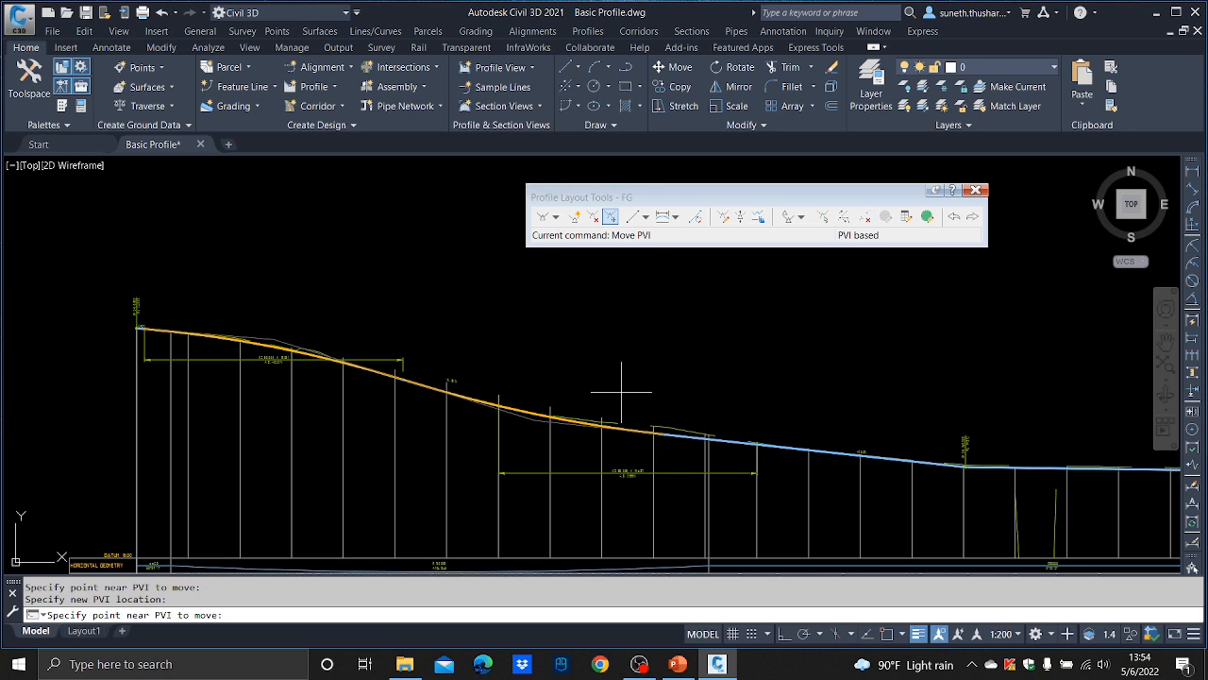
key("Escape")
- Open the Profile Layout Parameters for the FG profile and place the window clear of the profile view
scroll(664, 433, "up", 2)
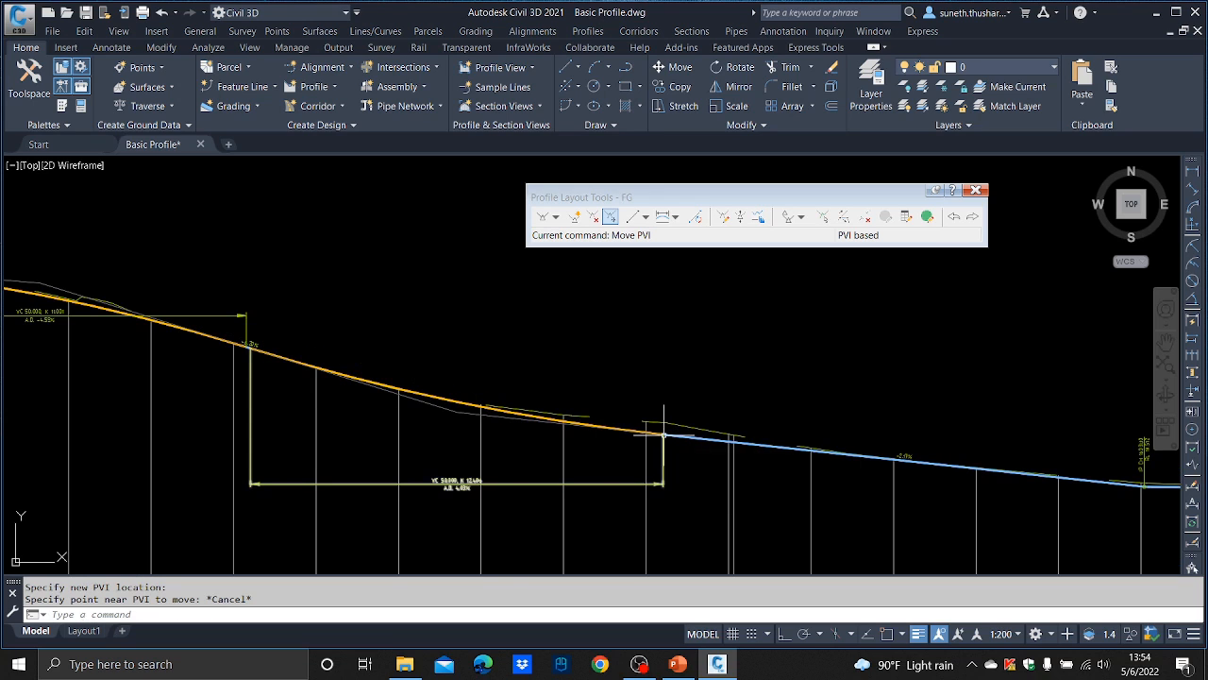
scroll(472, 419, "down", 3)
scroll(370, 404, "up", 2)
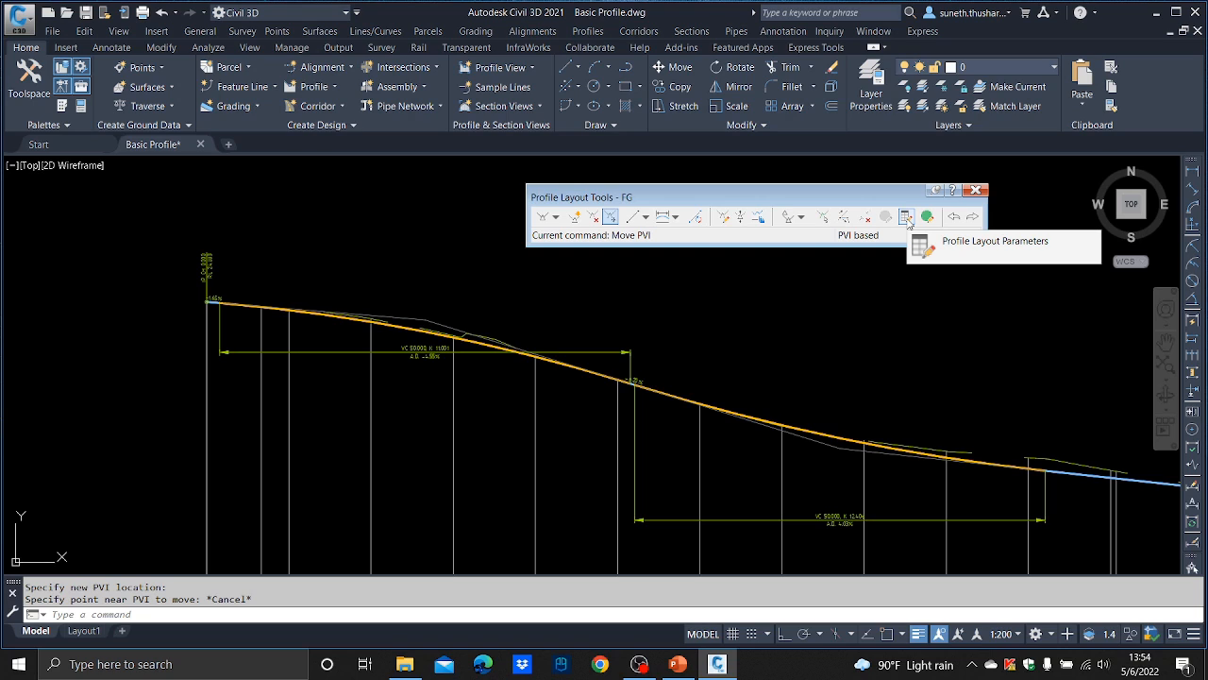
left_click(906, 217)
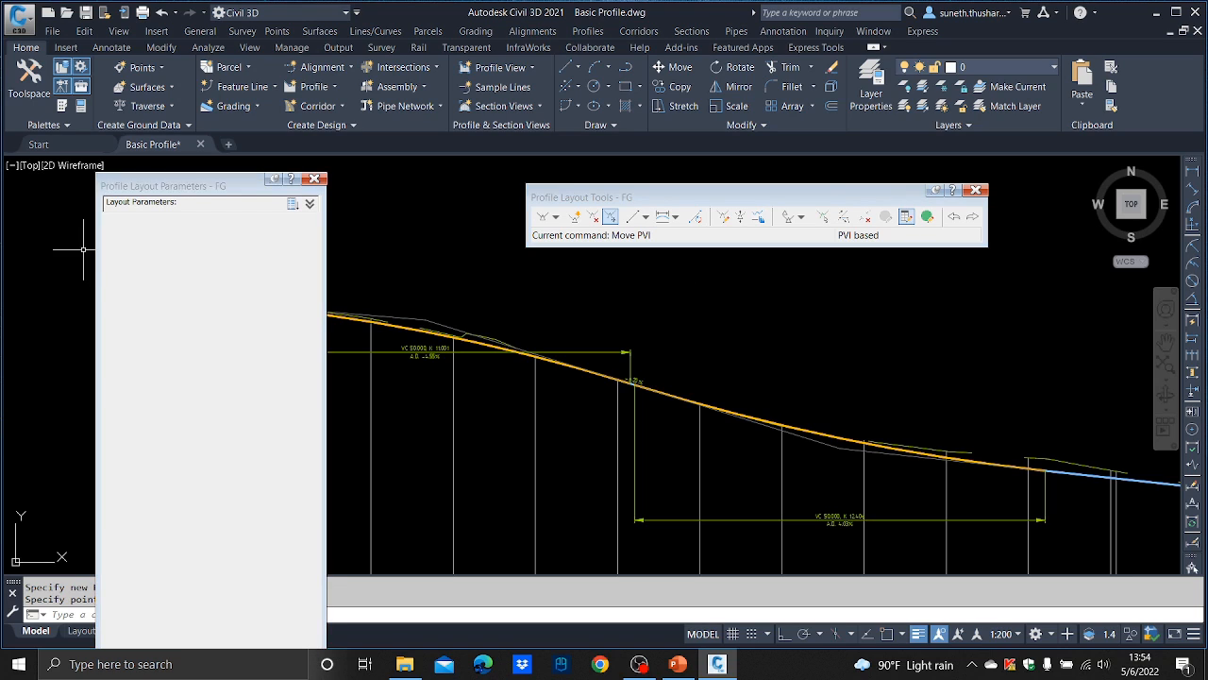
left_click_drag(200, 194, 124, 193)
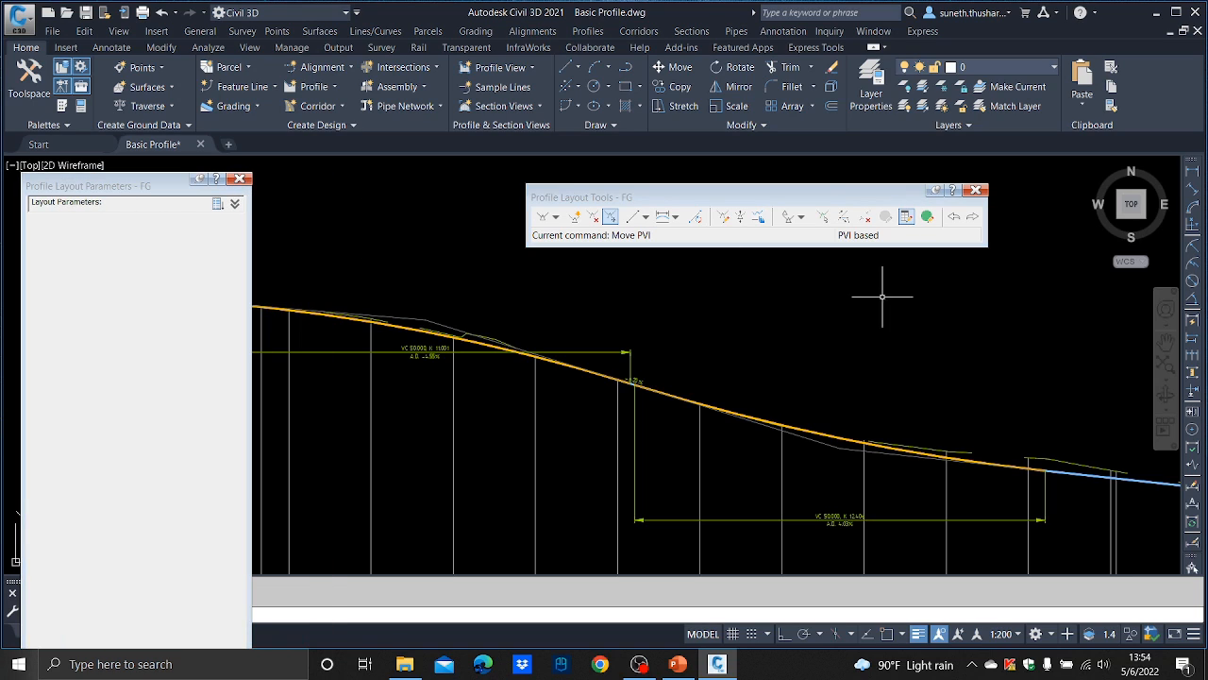
- Select the FG profile's second PVI for editing and set its PVI station to 25 m
left_click(826, 220)
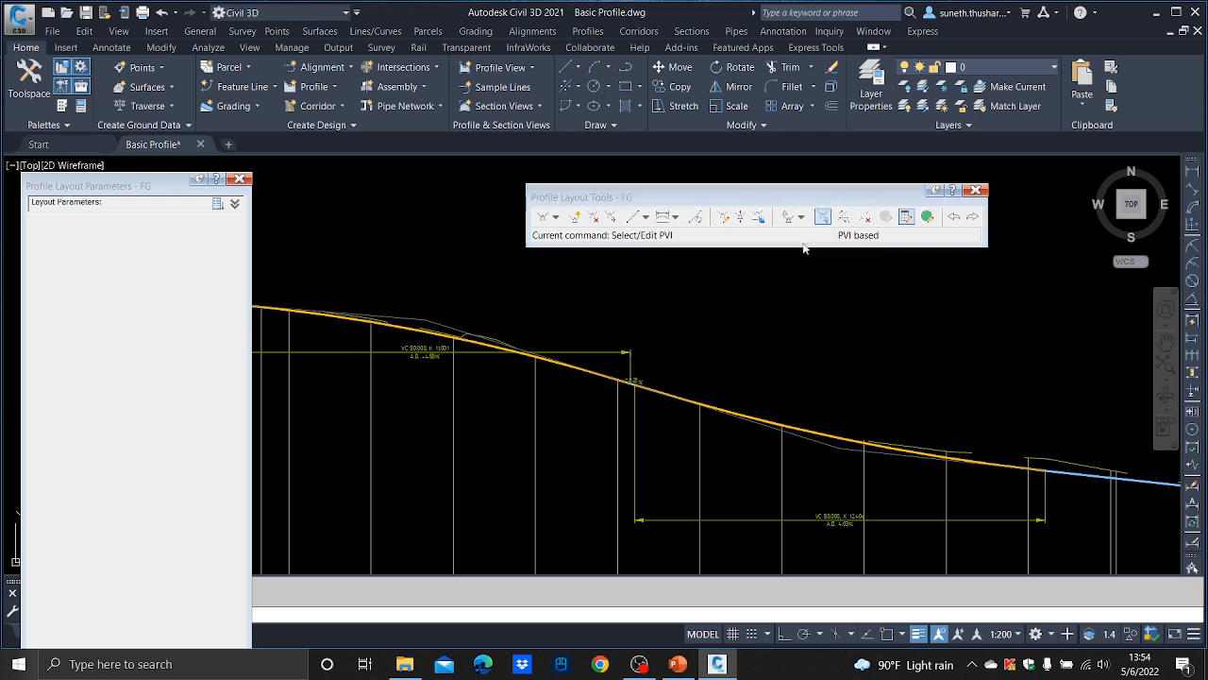
middle_click_drag(425, 358, 699, 387)
left_click(693, 354)
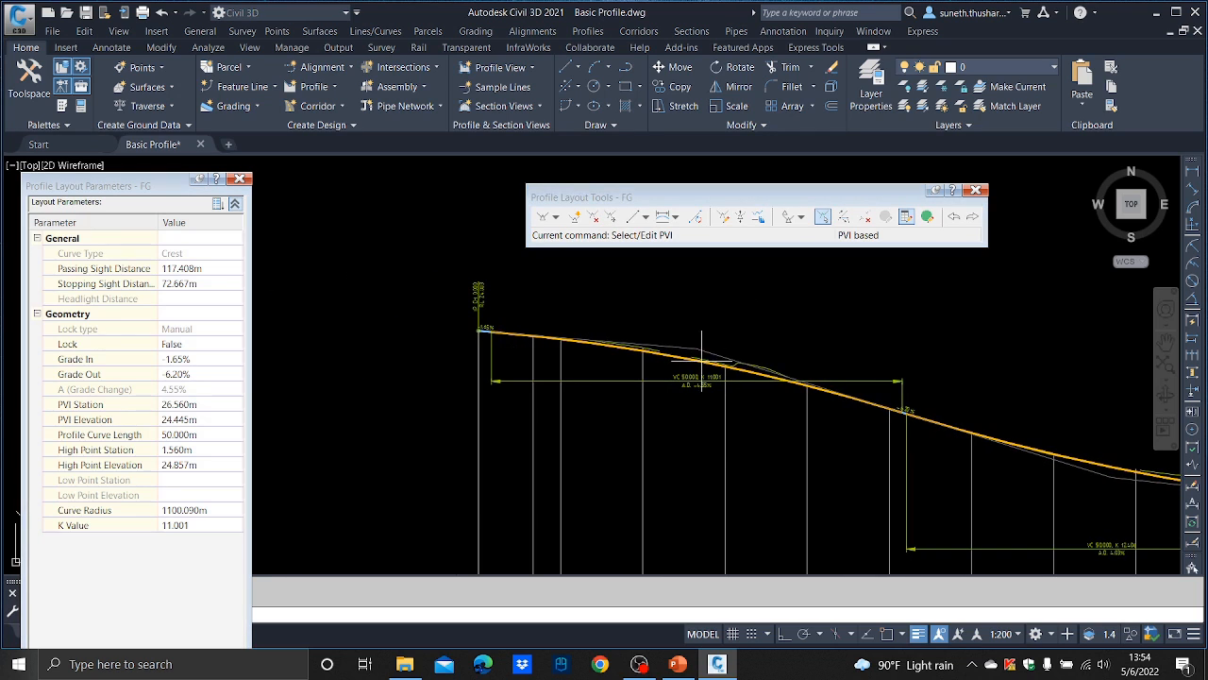
left_click(213, 405)
type("25")
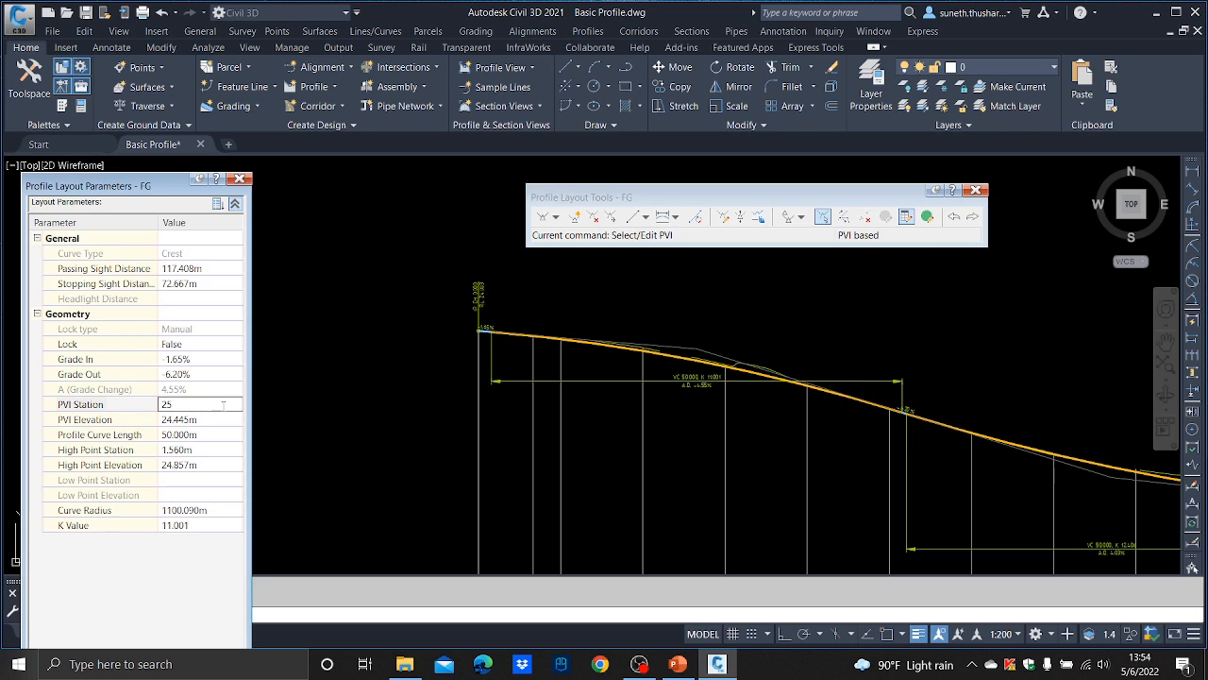
key("Return")
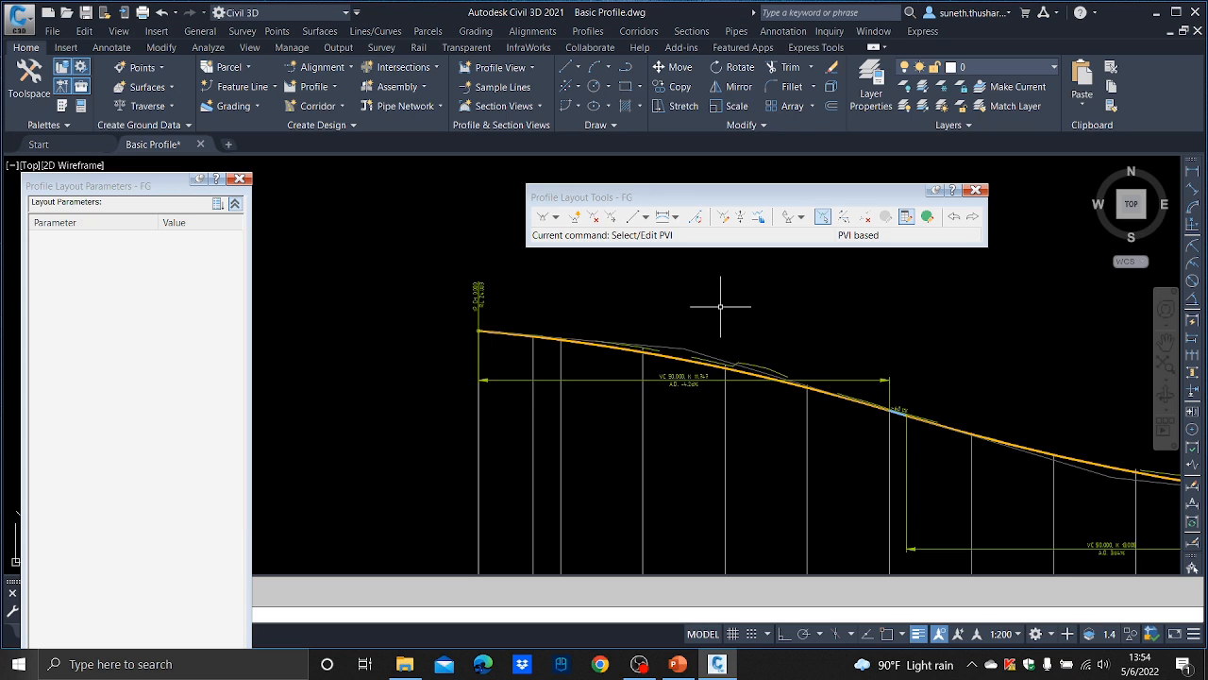
- Select the third PVI, at the sag curve, and set its PVI station to 75 m
middle_click_drag(839, 329, 536, 303)
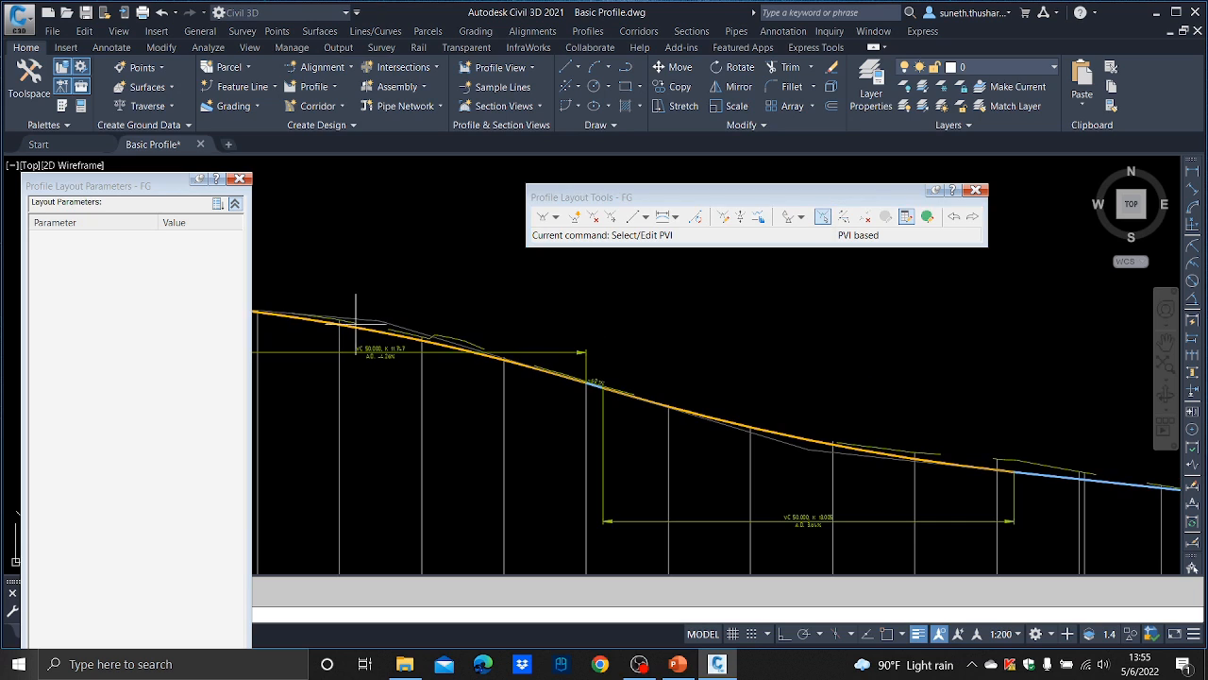
middle_click_drag(403, 298, 583, 365)
middle_click_drag(713, 448, 486, 358)
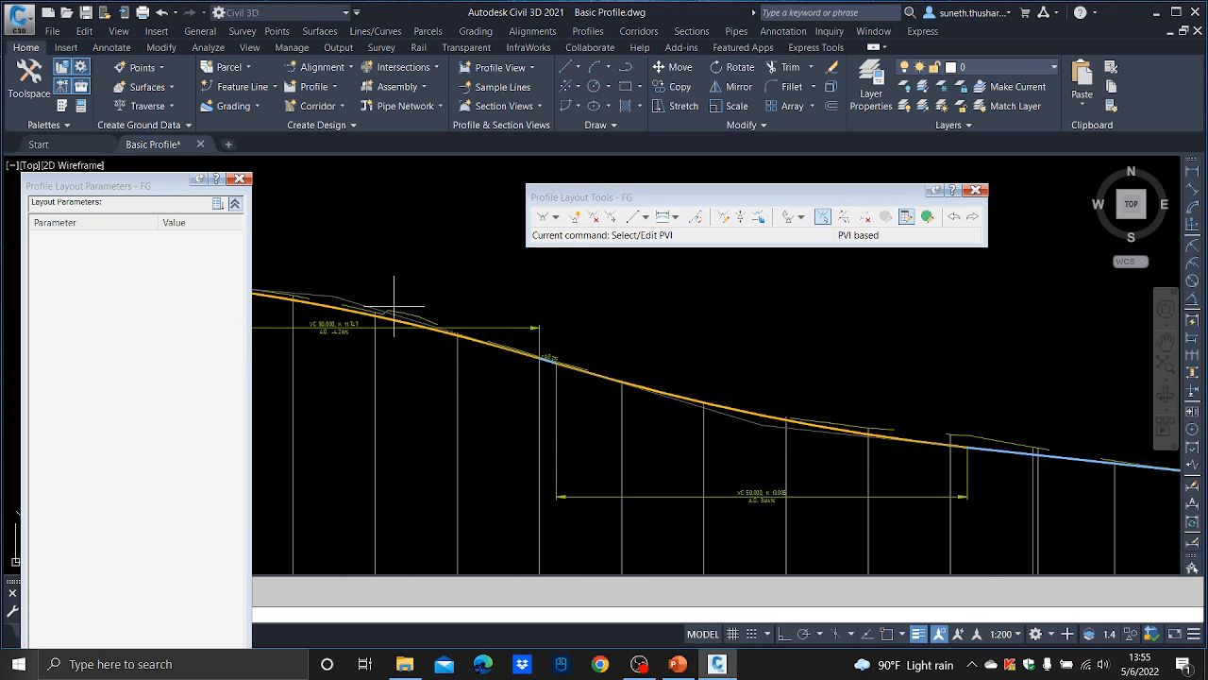
middle_click_drag(367, 309, 585, 325)
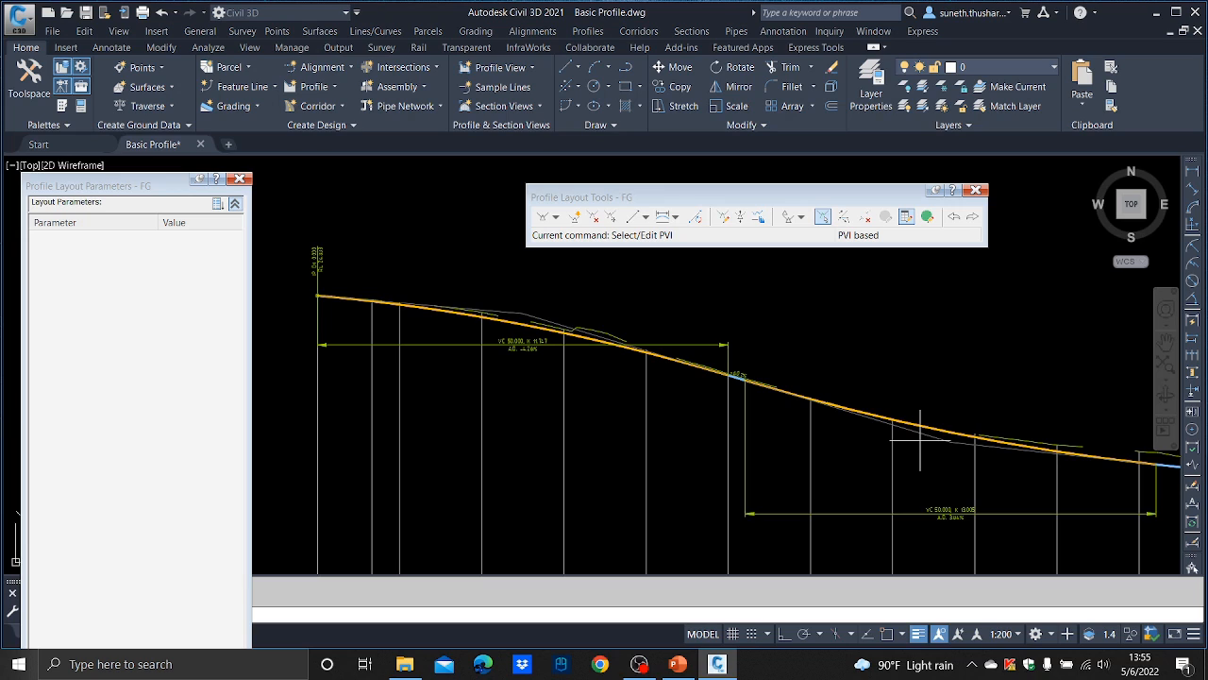
left_click(958, 438)
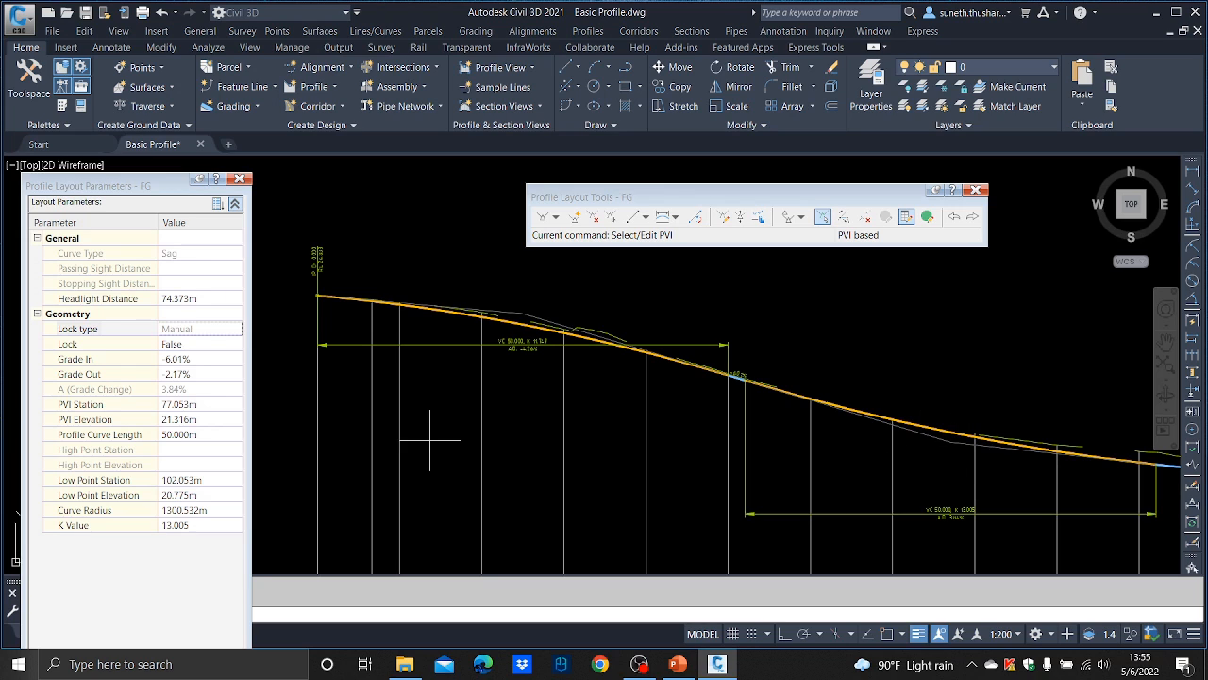
left_click(198, 404)
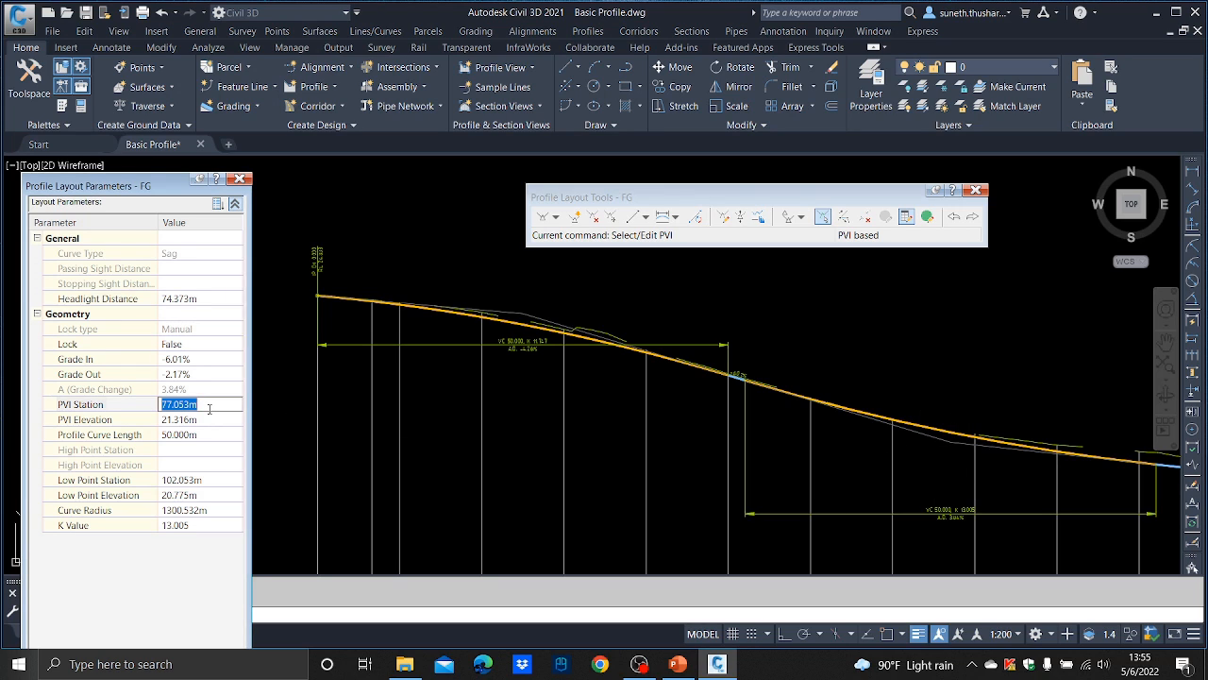
type("75")
key("Return")
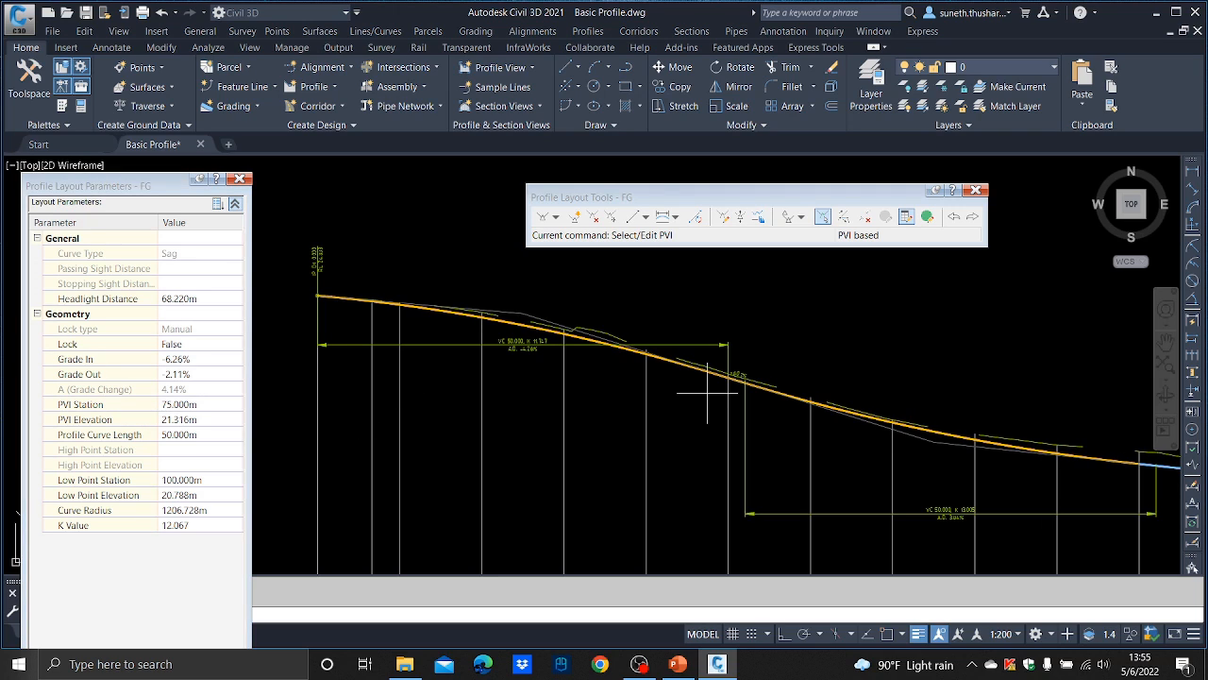
key("Escape")
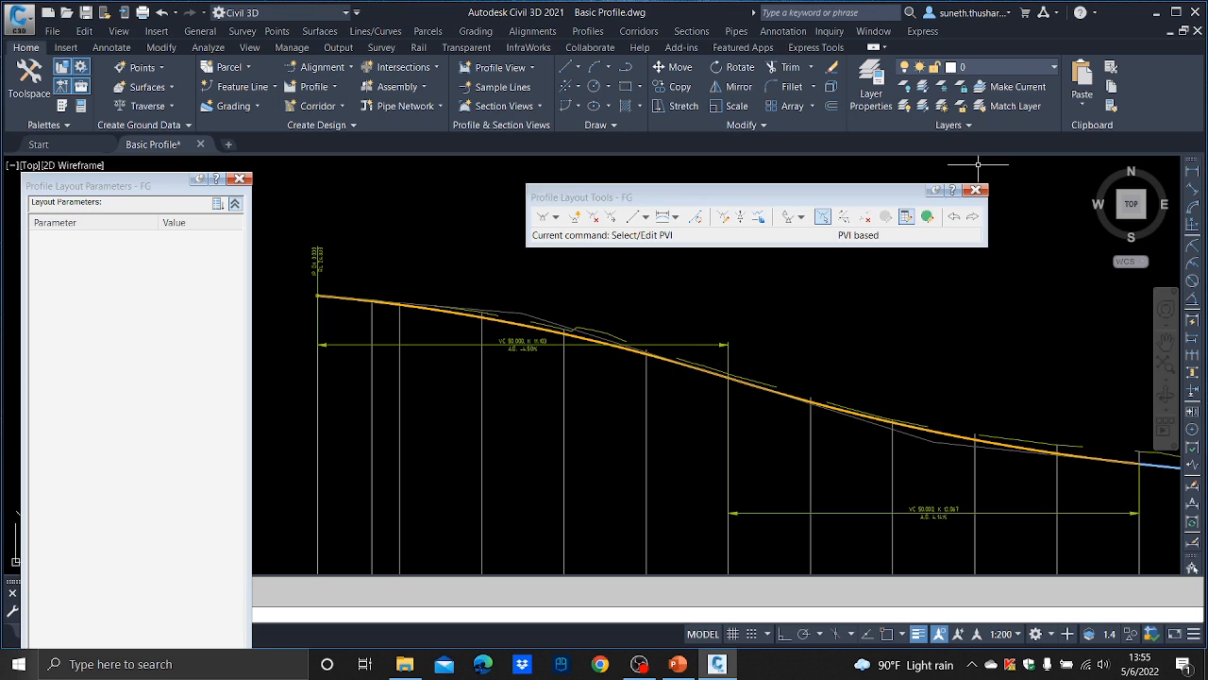
- Reselect the sag curve's PVI at station 75 m and set its PVI elevation to 21.5 m
left_click(822, 216)
left_click(941, 437)
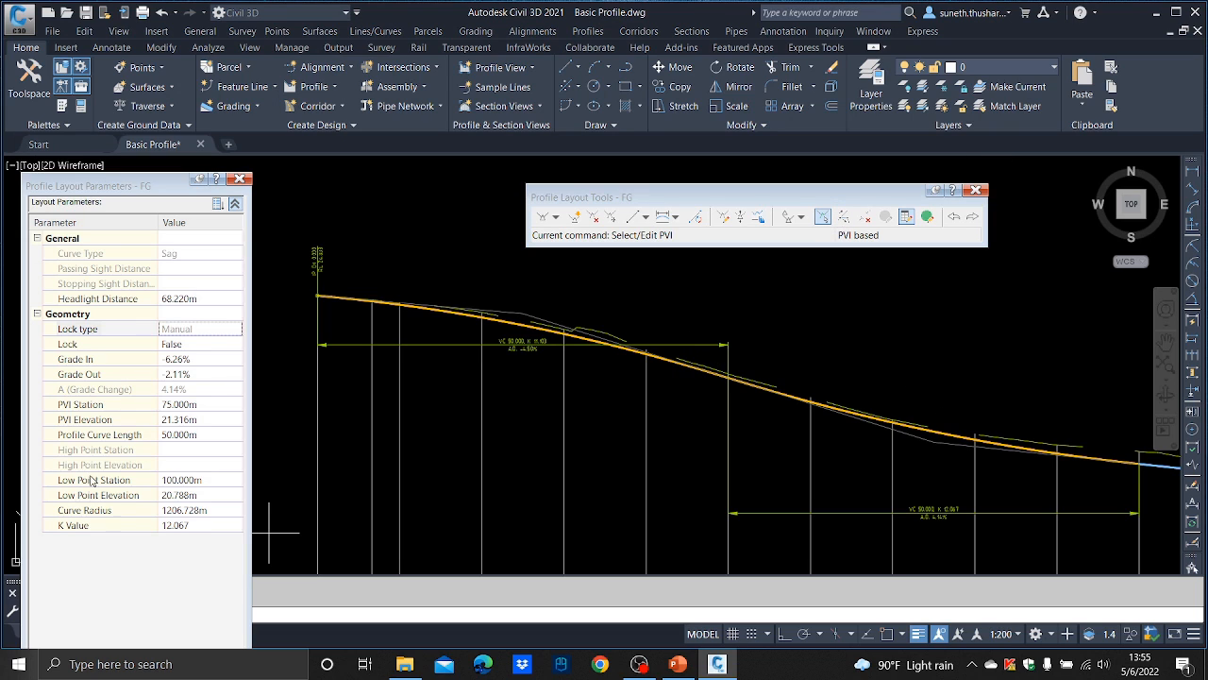
left_click(193, 422)
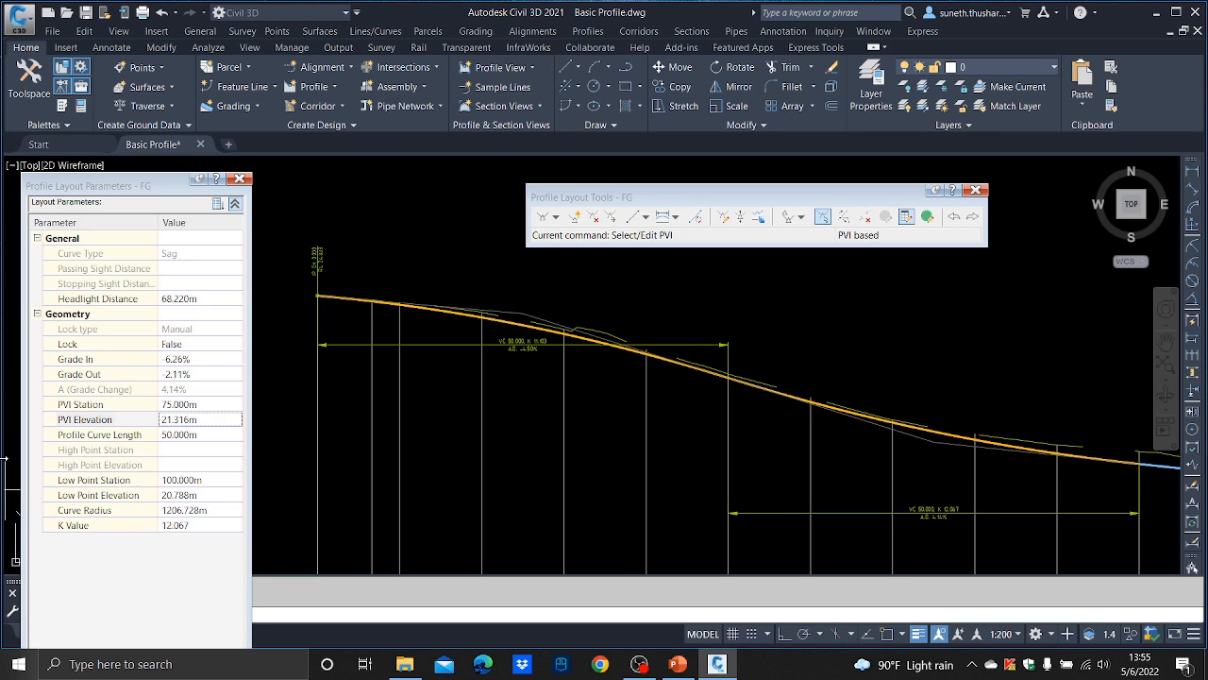
left_click(178, 422)
type("21.5")
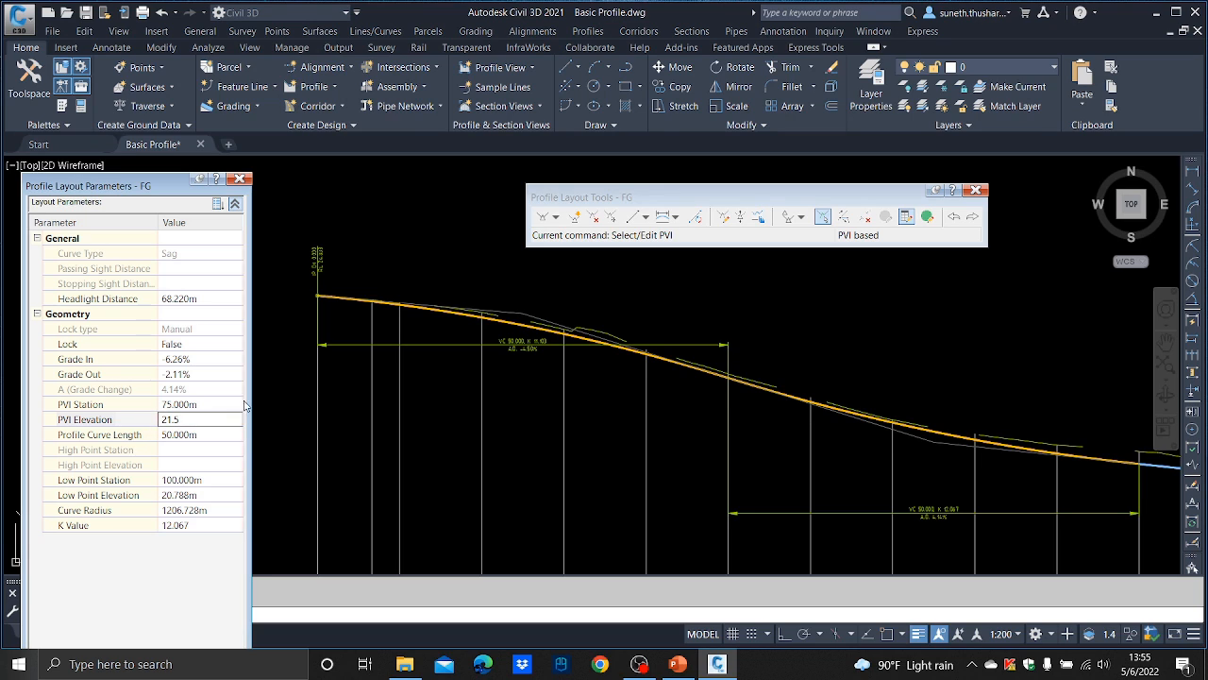
key("Return")
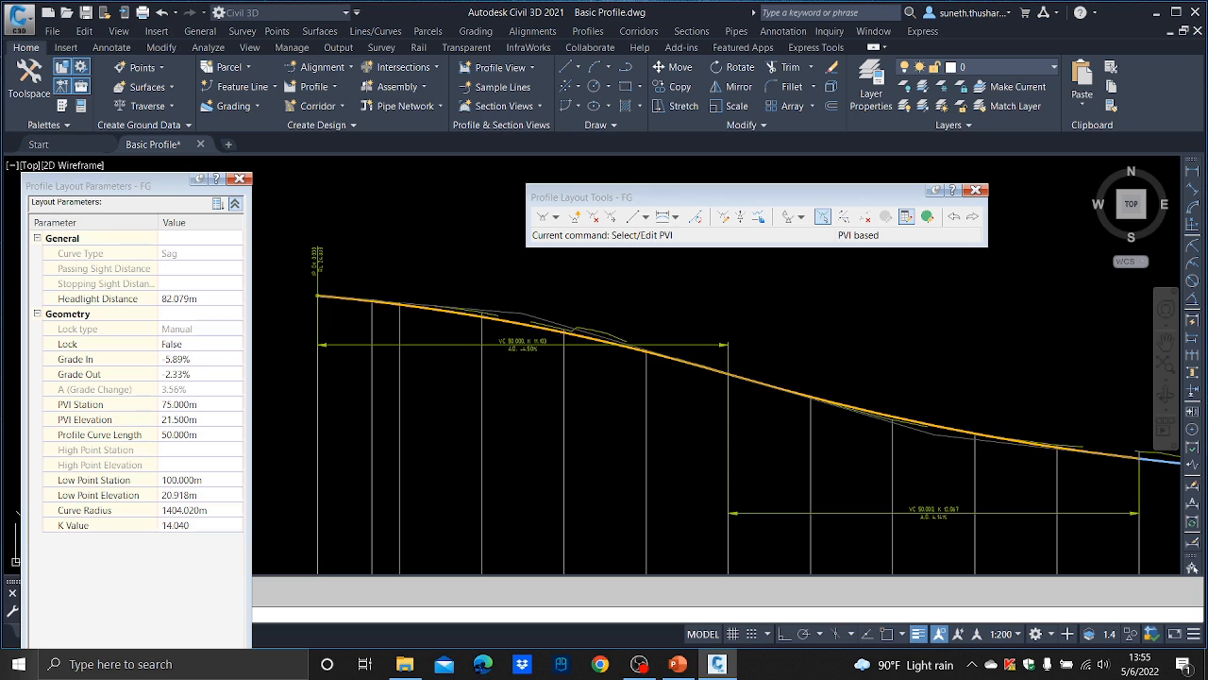
- Select the FG profile's fourth PVI, where the grade flattens, and set its PVI station to 160 m
scroll(731, 391, "down", 2)
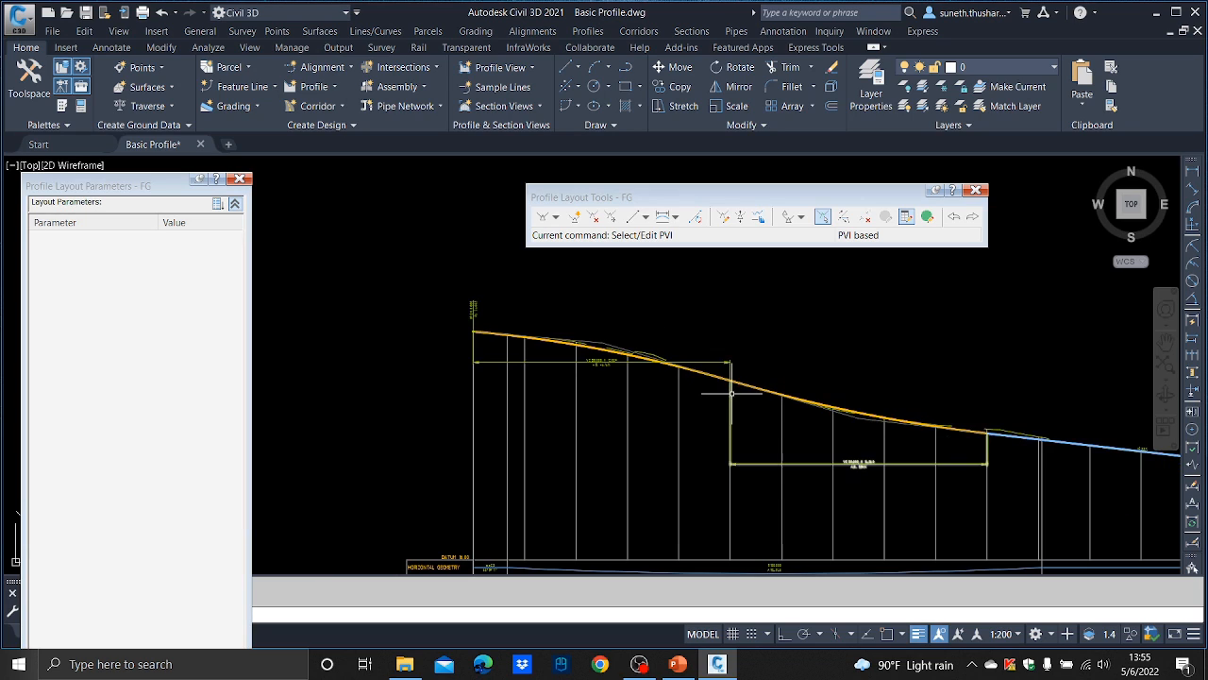
middle_click_drag(881, 380, 499, 313)
middle_click_drag(818, 384, 676, 381)
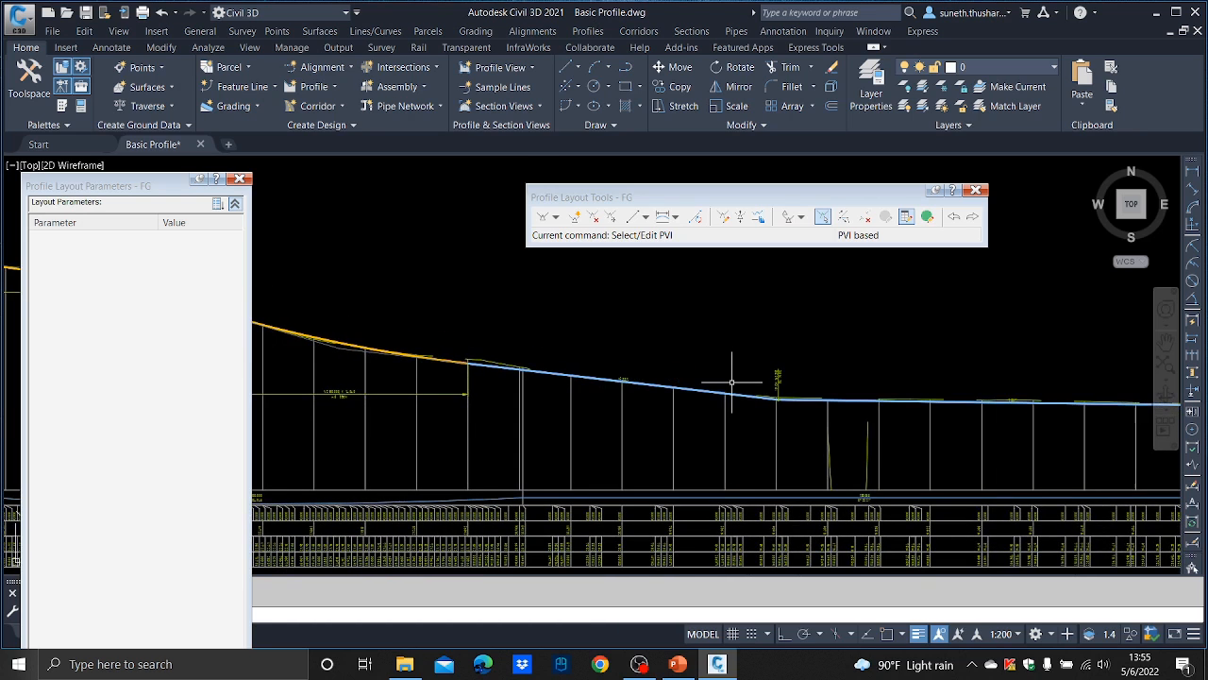
scroll(782, 382, "up", 5)
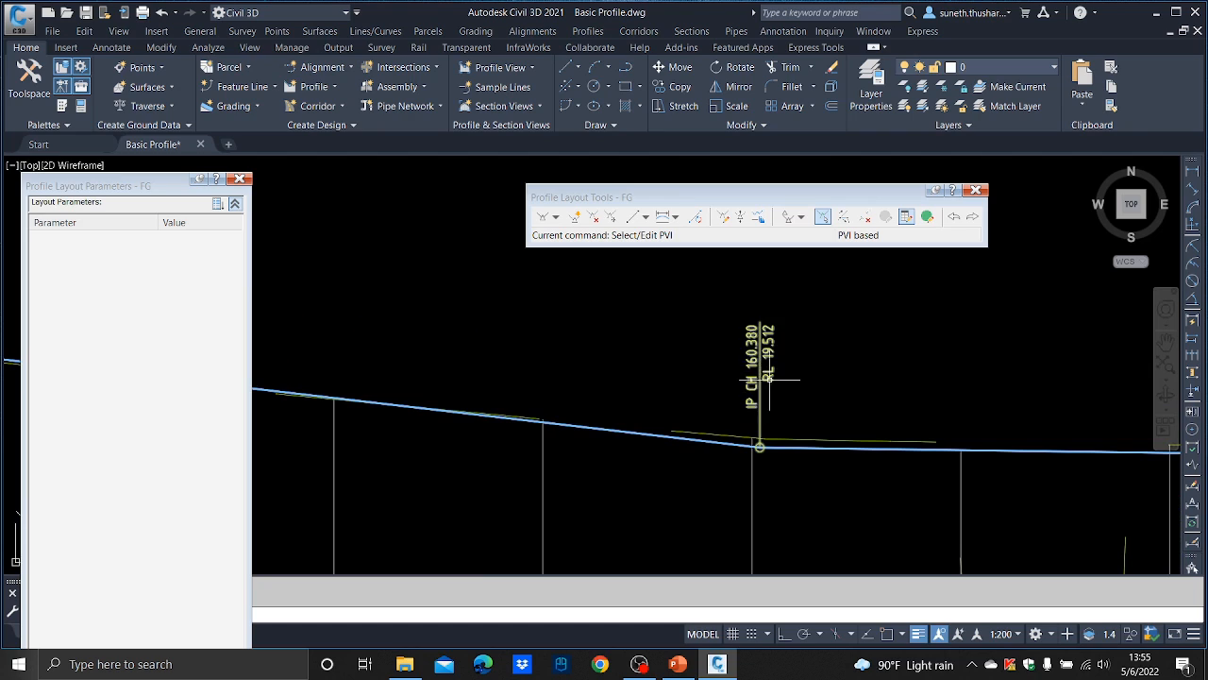
left_click(822, 217)
left_click(759, 444)
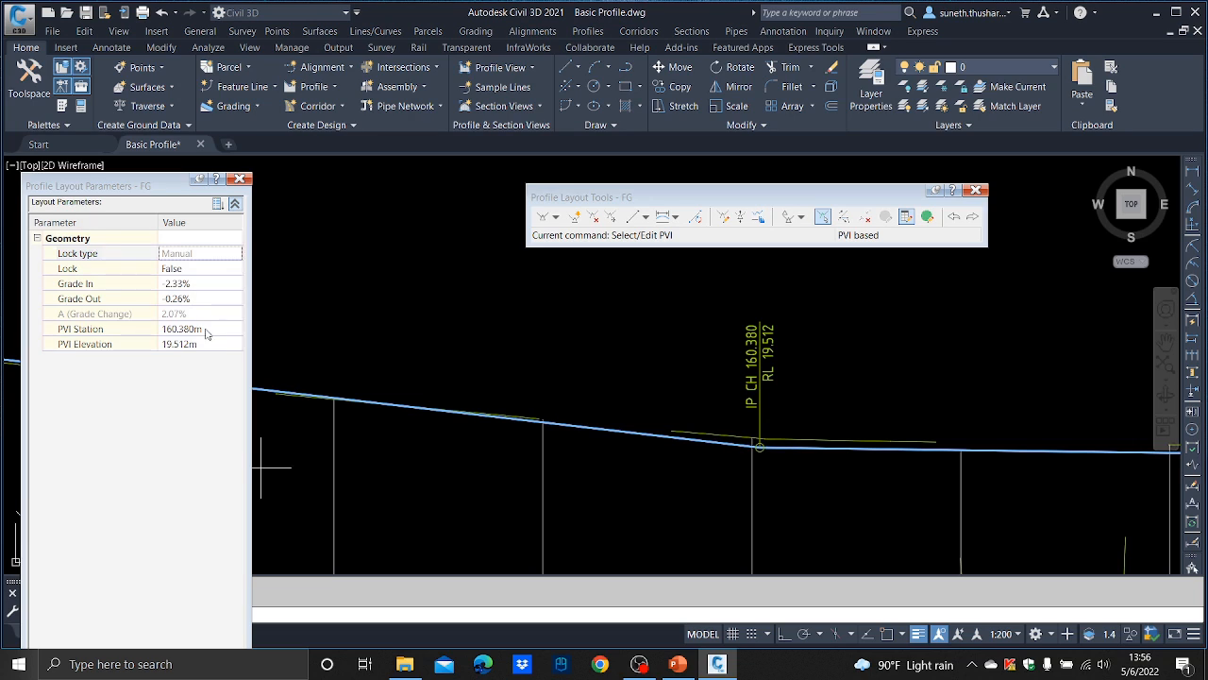
left_click(205, 333)
type("160")
key("Return")
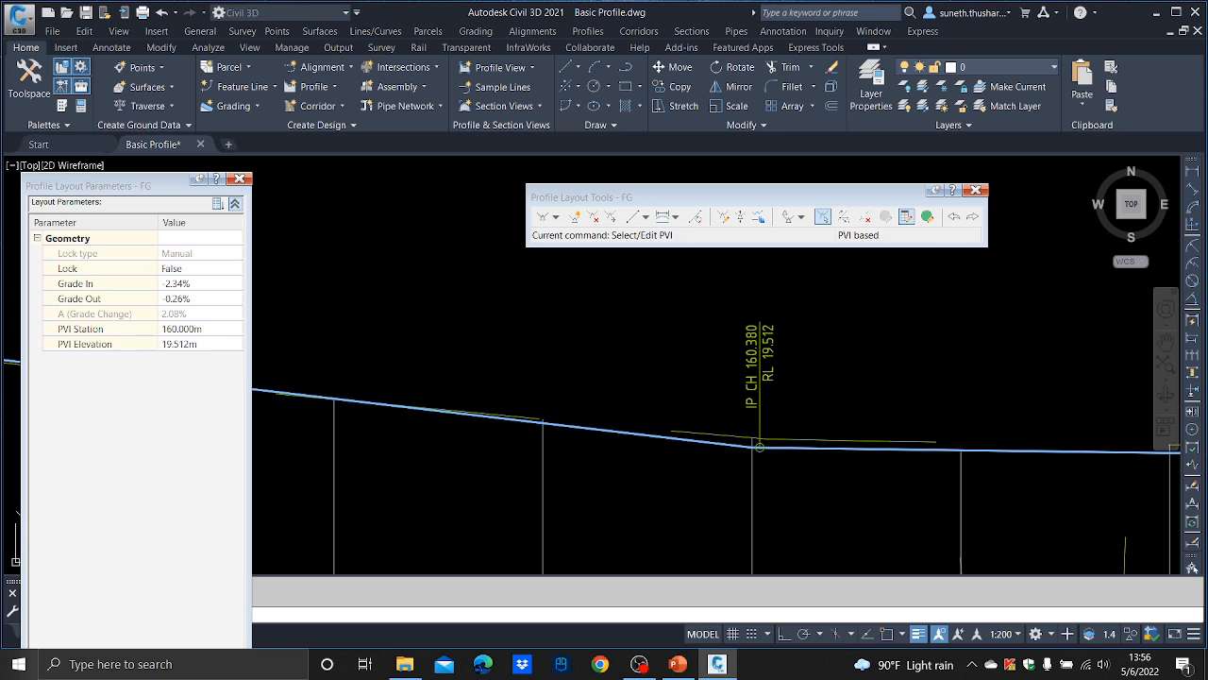
- Add a parabolic curve with a curve length of 50 m at the PVI at station 160 m
scroll(542, 353, "down", 2)
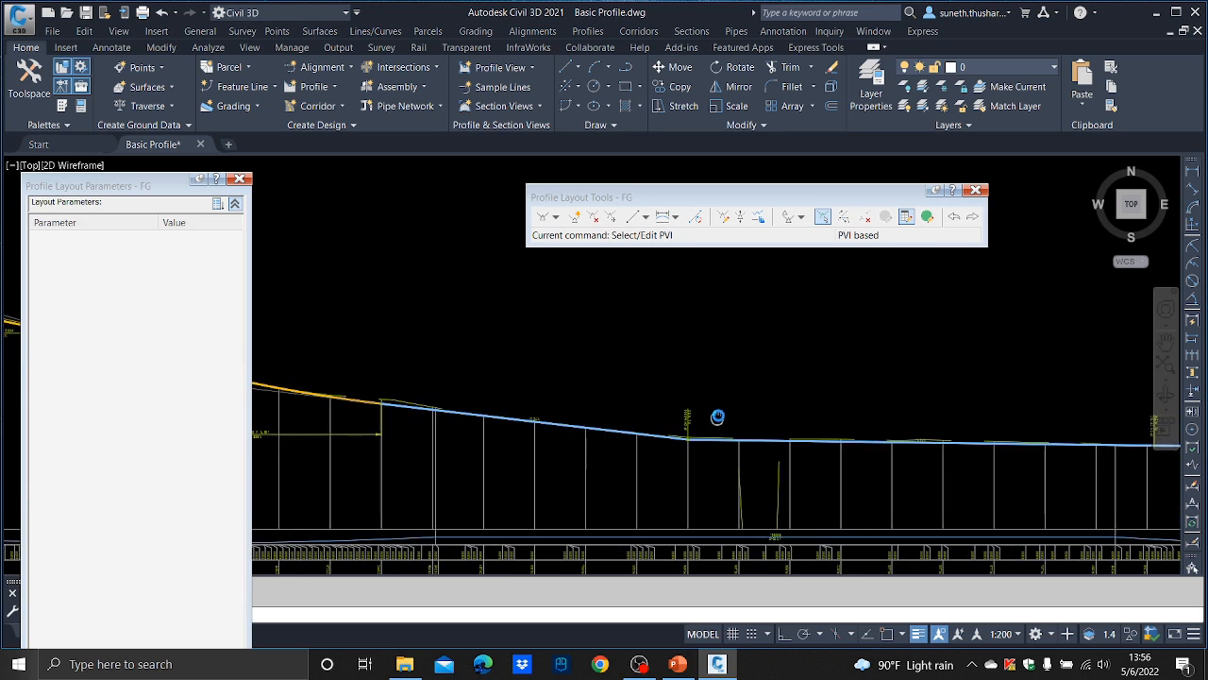
left_click(663, 216)
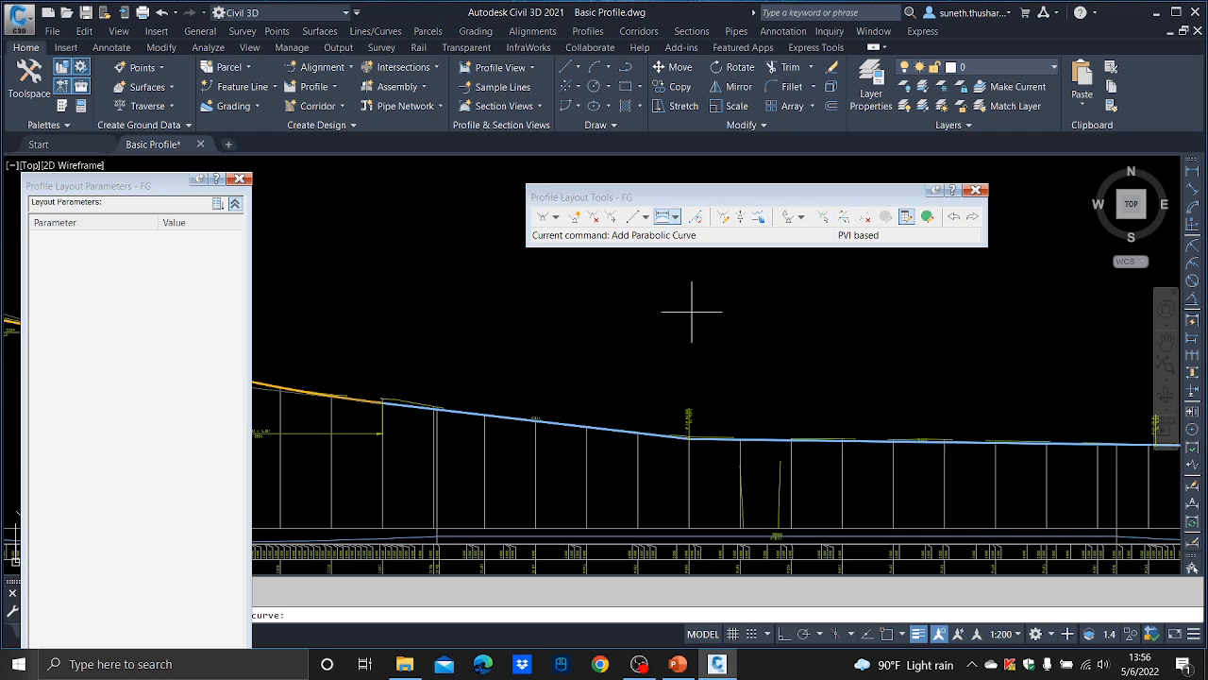
left_click(690, 437)
type("50")
key("Return")
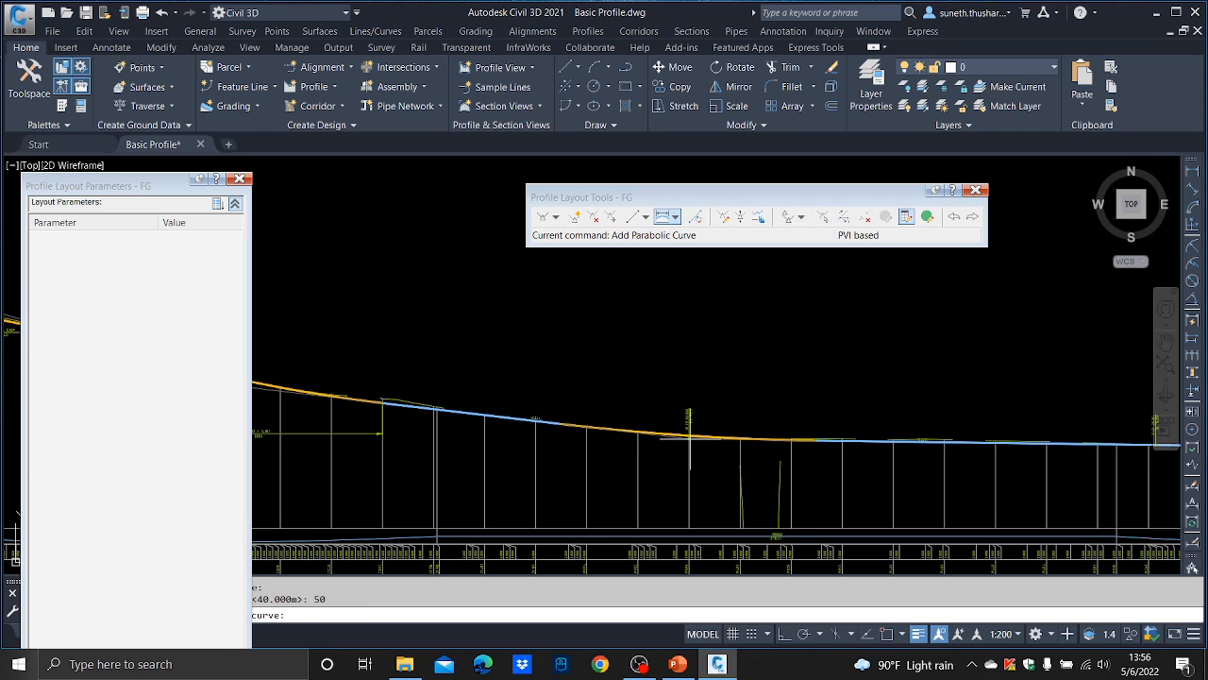
- Examine the FG profile's first crest and sag vertical curves, comparing their labels and shape with the existing ground line
key("Escape")
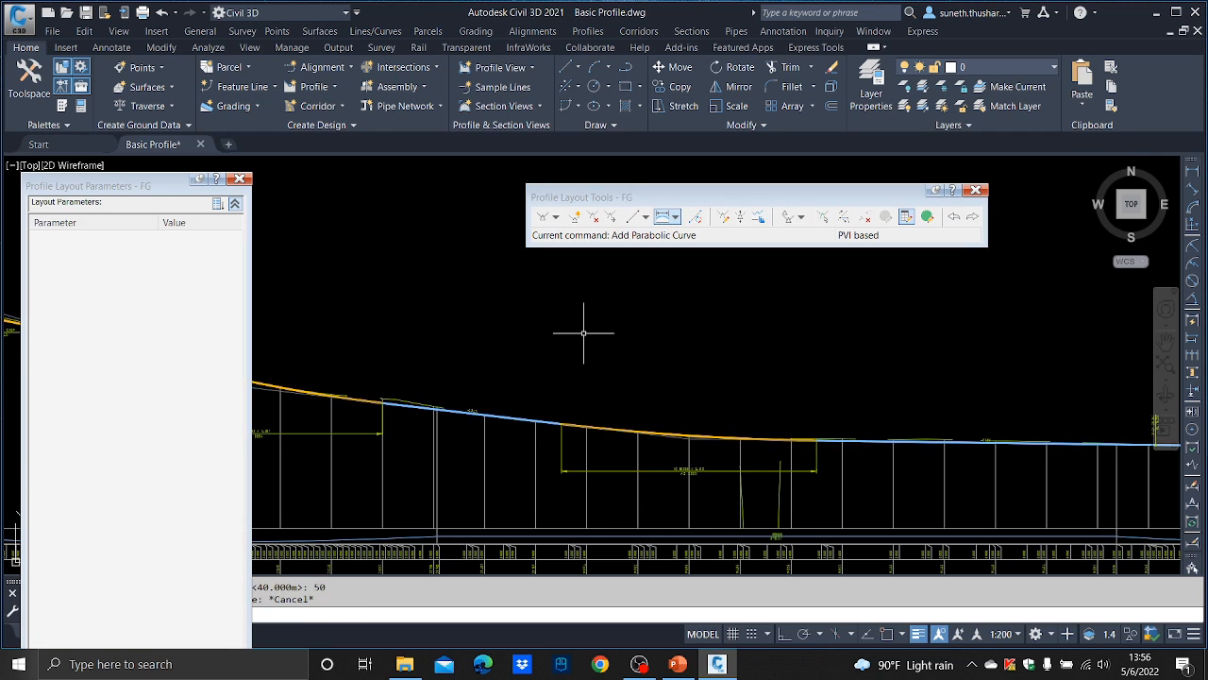
scroll(582, 433, "up", 2)
mouse_move(581, 433)
middle_mouse_down()
mouse_move(655, 427)
mouse_move(1140, 540)
middle_mouse_up()
scroll(623, 425, "down", 3)
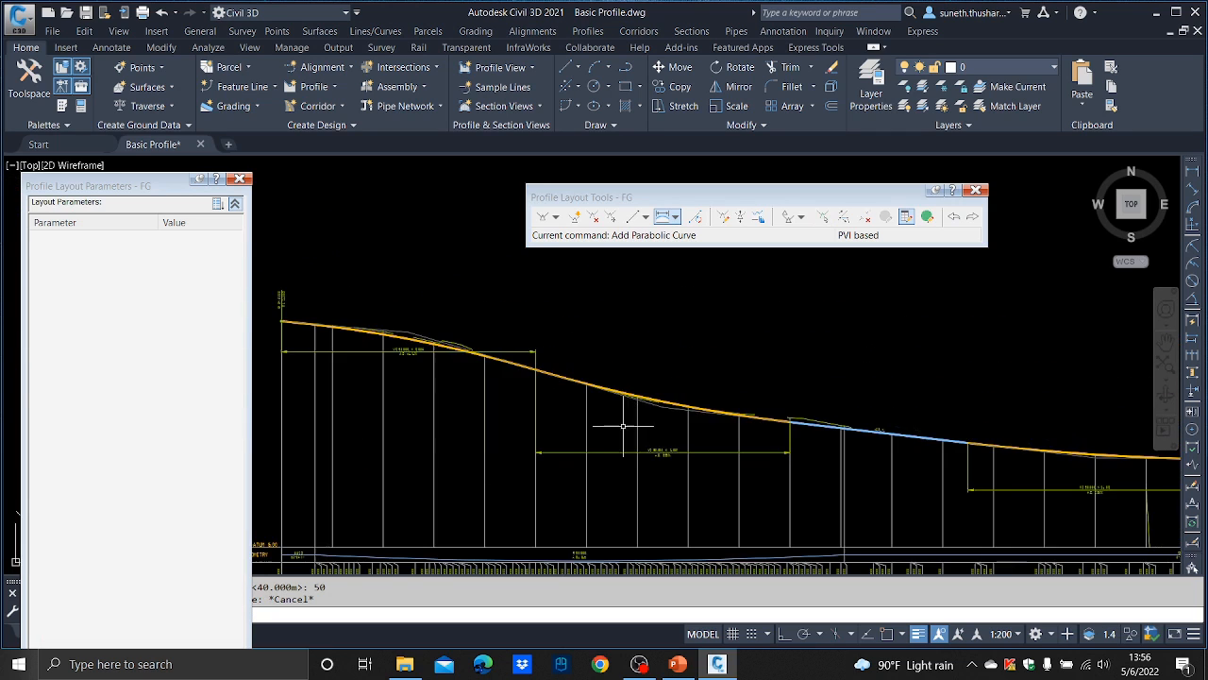
scroll(632, 478, "up", 5)
scroll(667, 436, "down", 5)
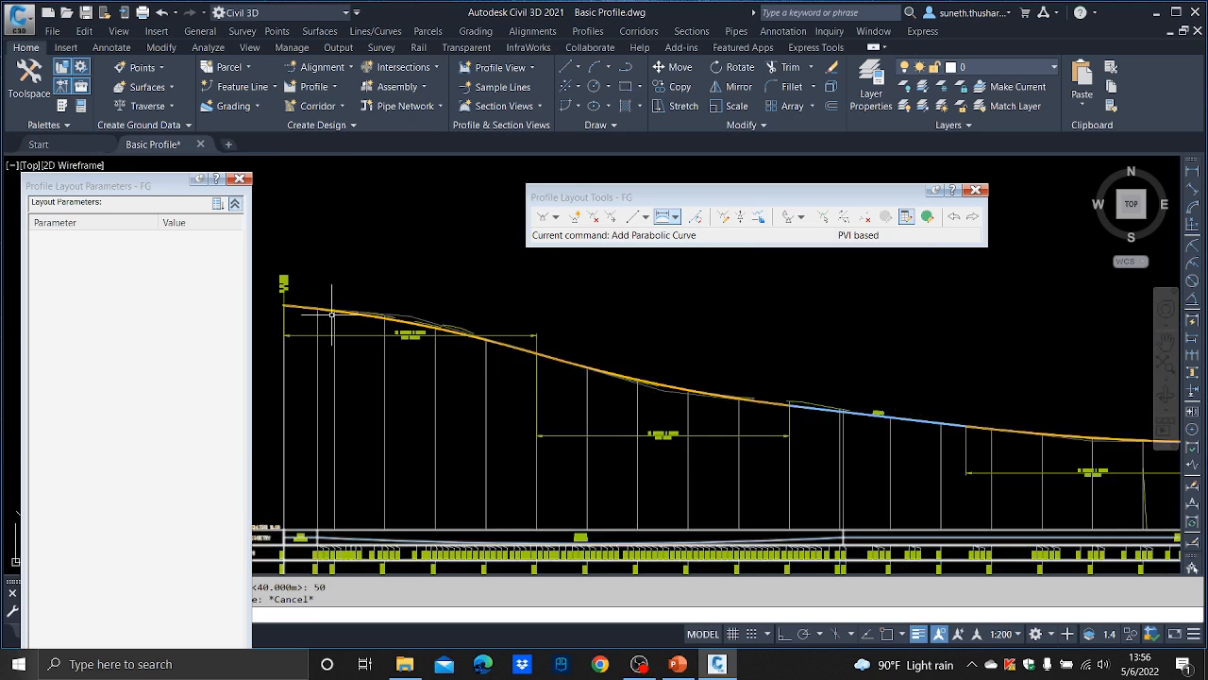
scroll(436, 350, "up", 8)
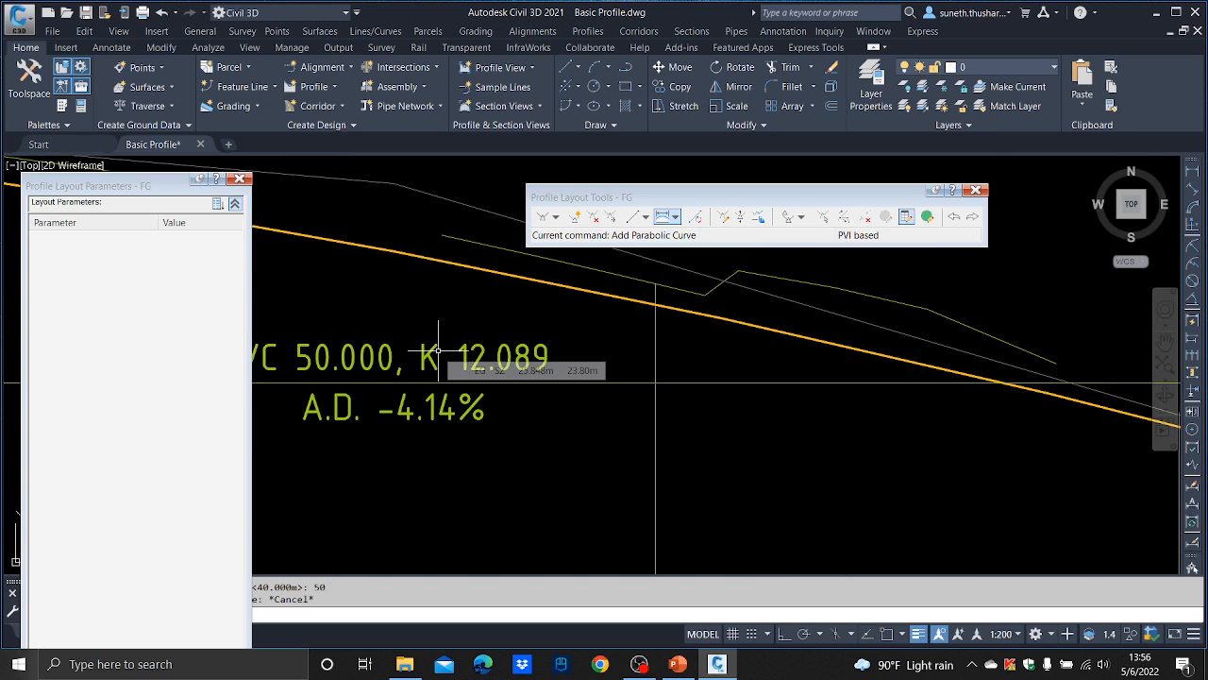
scroll(647, 315, "down", 4)
middle_click_drag(1069, 435, 661, 346)
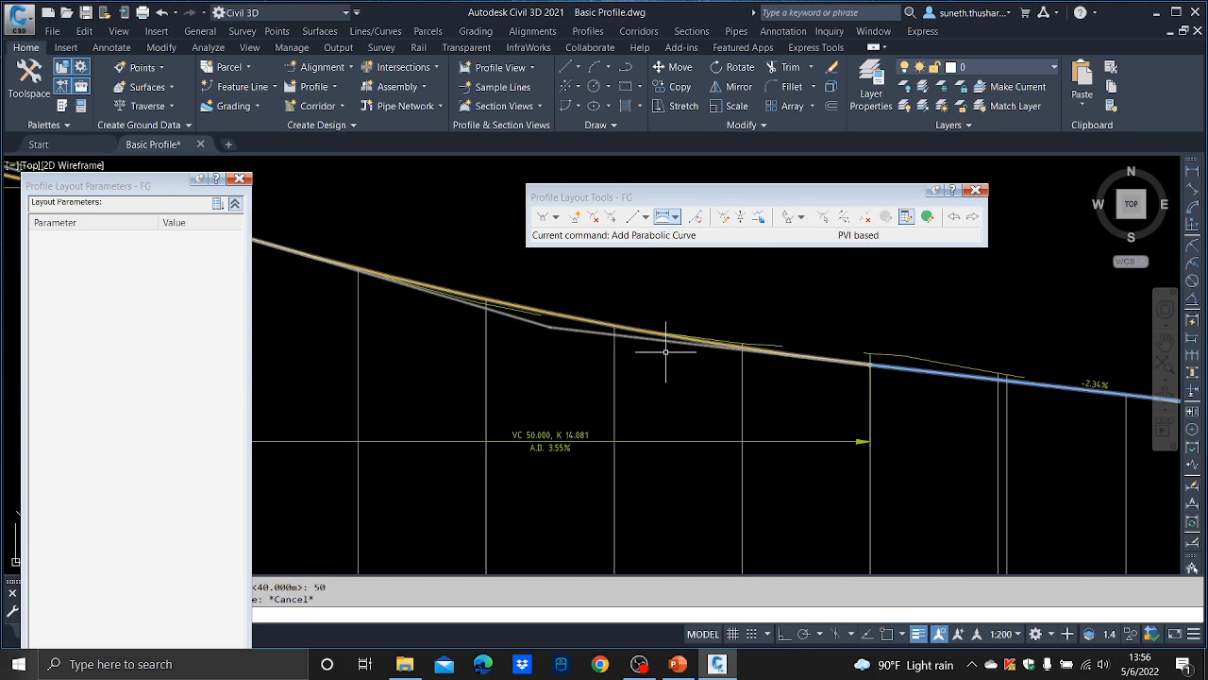
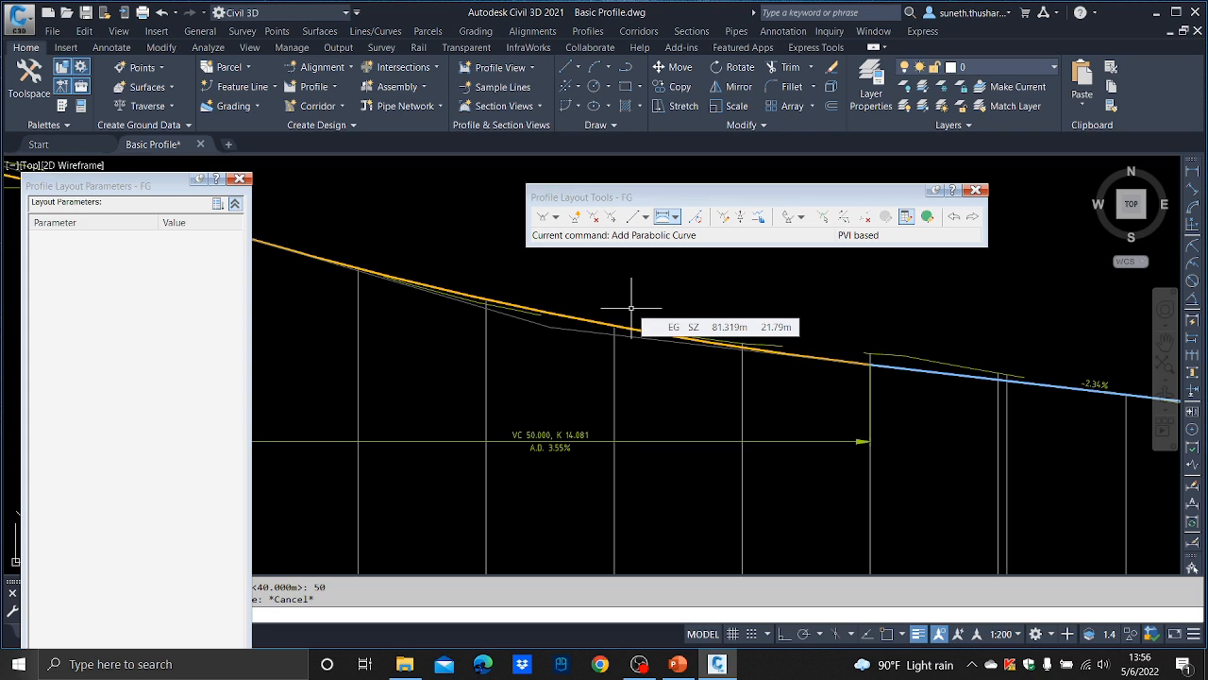
- Examine the vertical curve at the 160 m PVI and the grade labels of the tangents on both sides of it
scroll(639, 406, "down", 5)
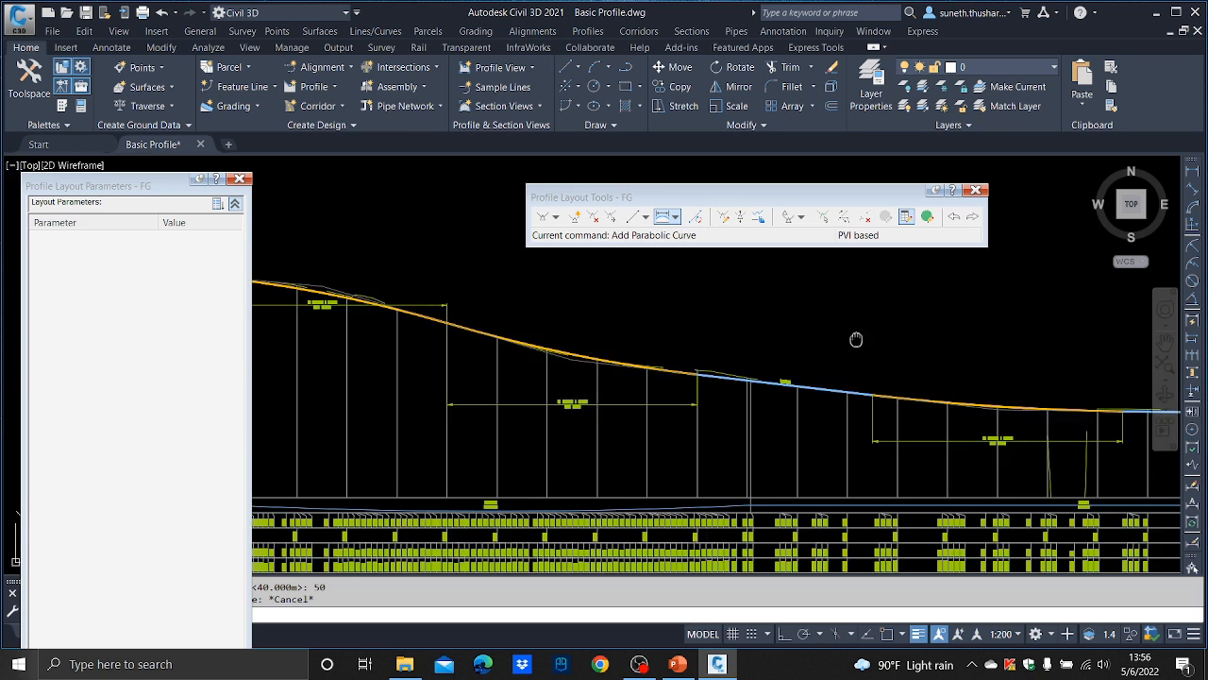
scroll(503, 417, "up", 4)
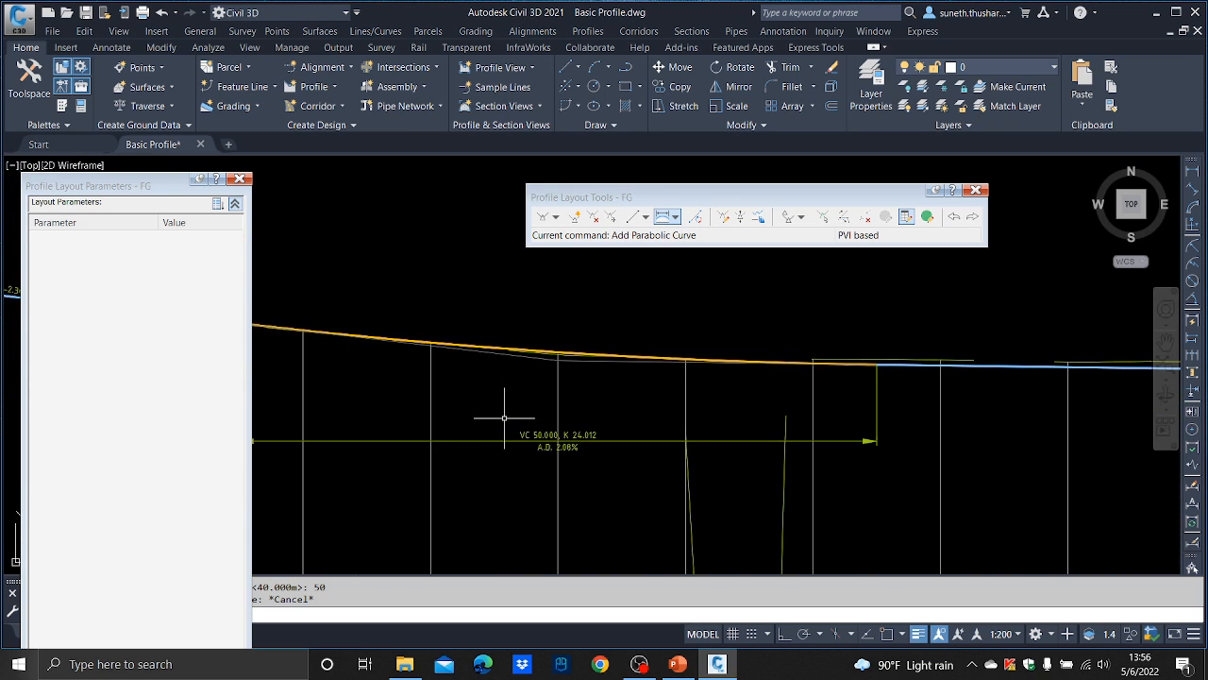
scroll(553, 464, "up", 4)
scroll(556, 463, "down", 6)
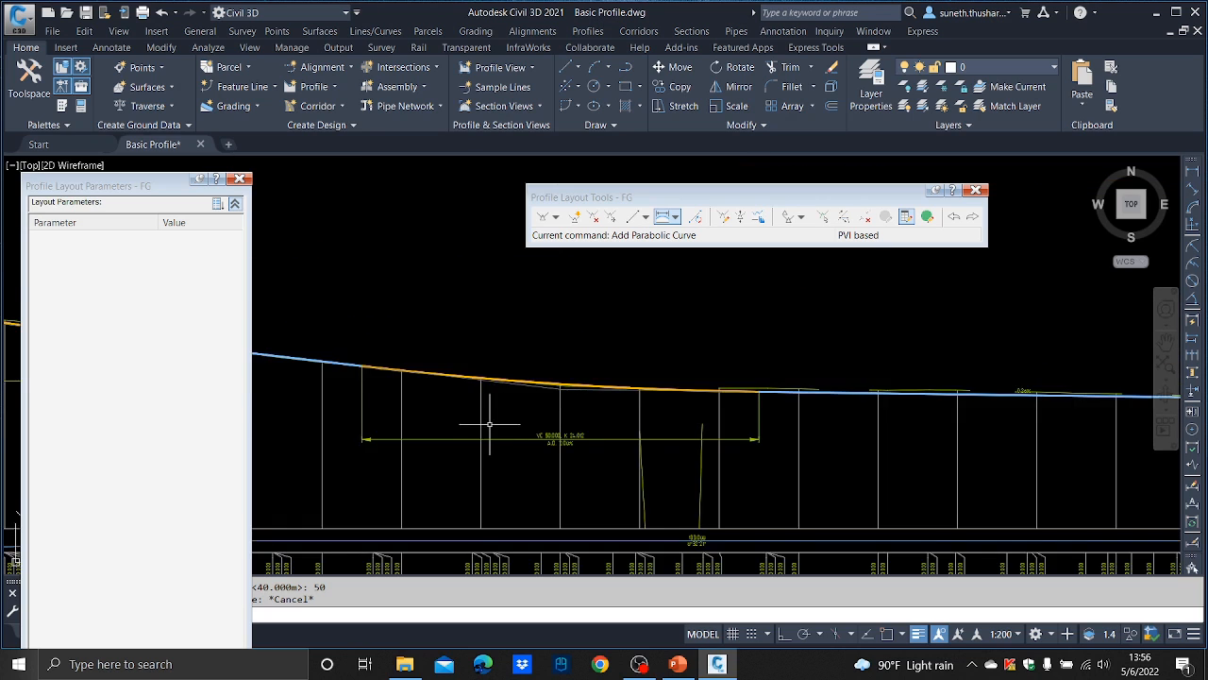
scroll(490, 423, "up", 2)
scroll(558, 289, "up", 4)
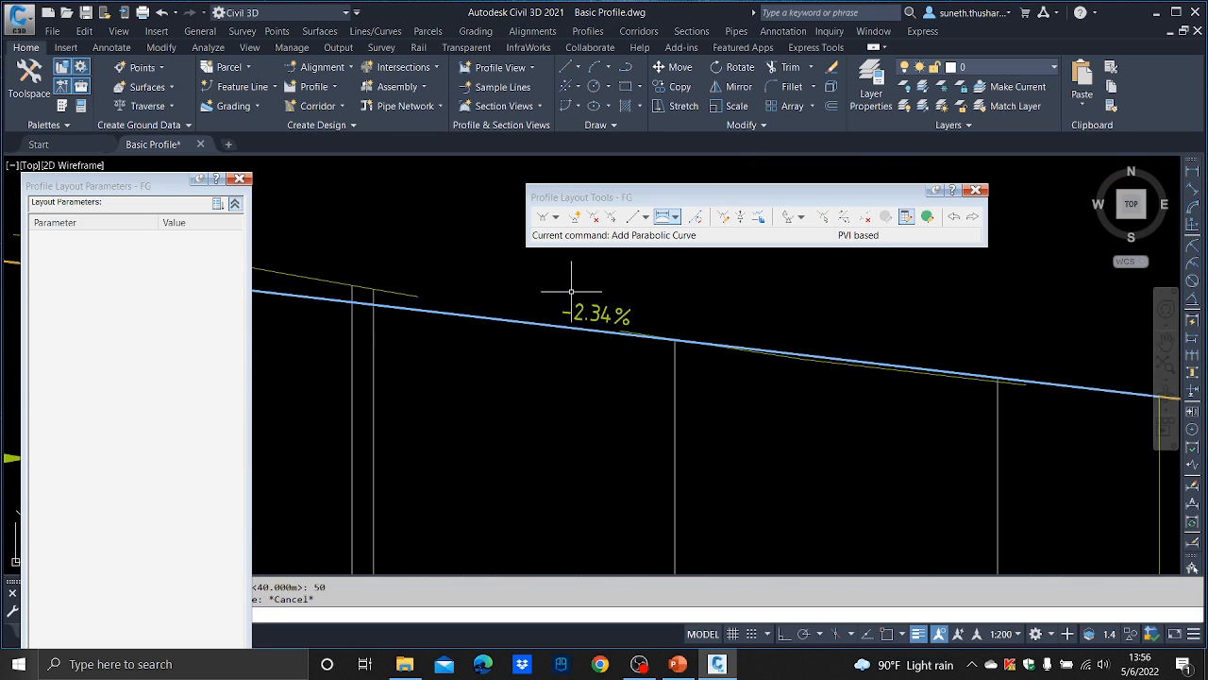
scroll(572, 291, "down", 4)
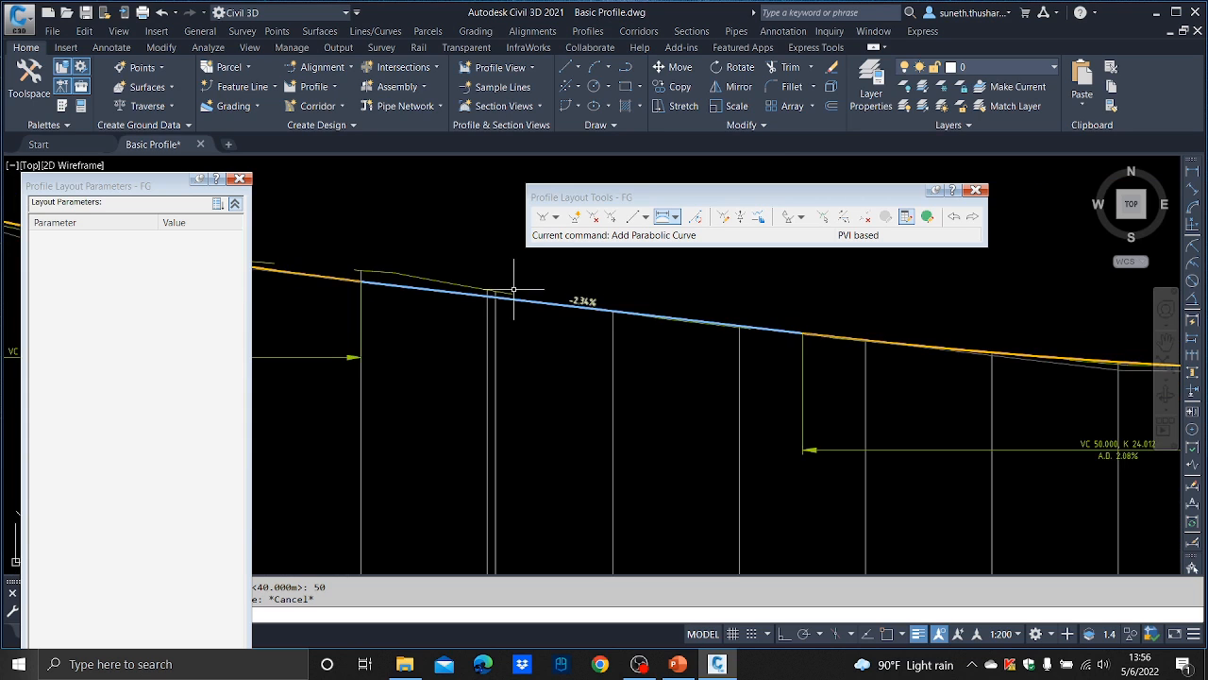
scroll(501, 283, "down", 5)
scroll(682, 360, "up", 7)
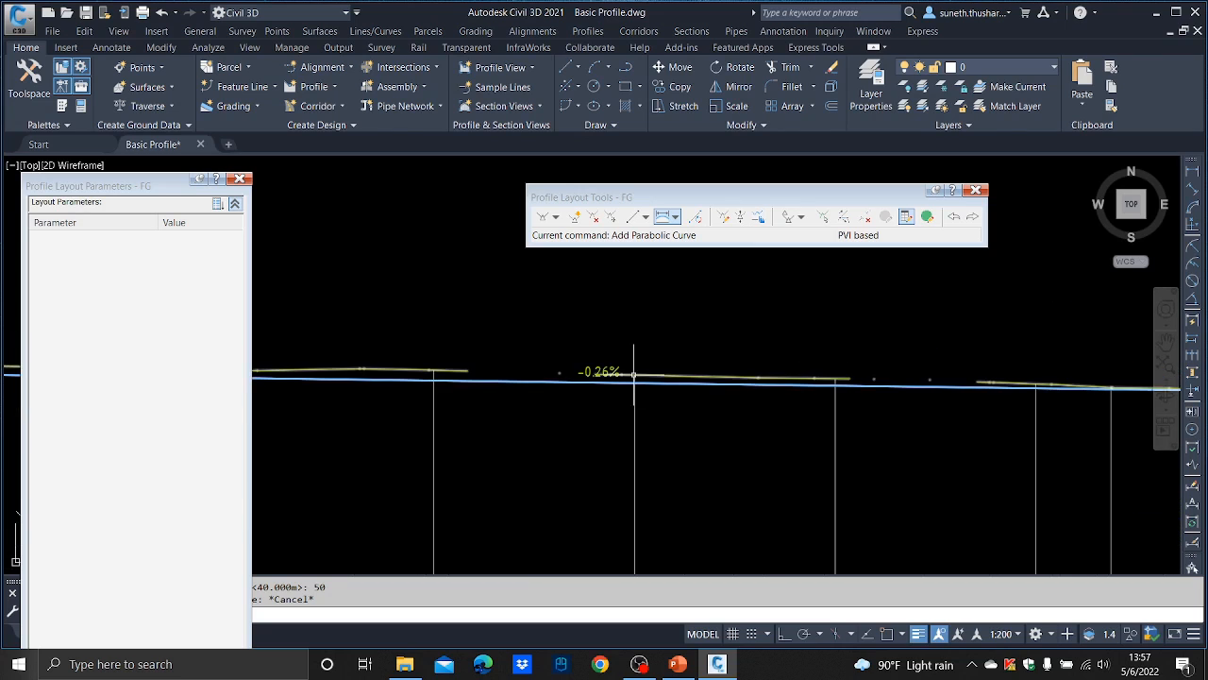
scroll(681, 360, "down", 3)
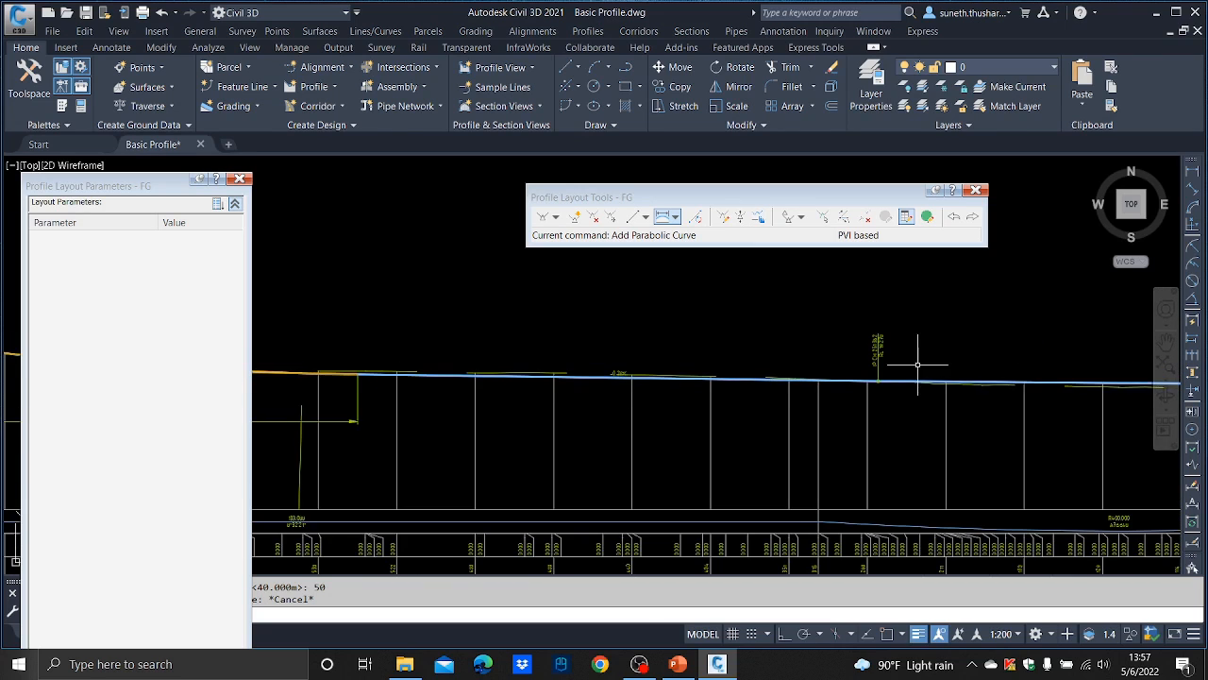
- Delete the FG profile's PVI at station 251.362 m together with the preceding PVI at station 160 m
left_click(610, 216)
scroll(613, 377, "up", 4)
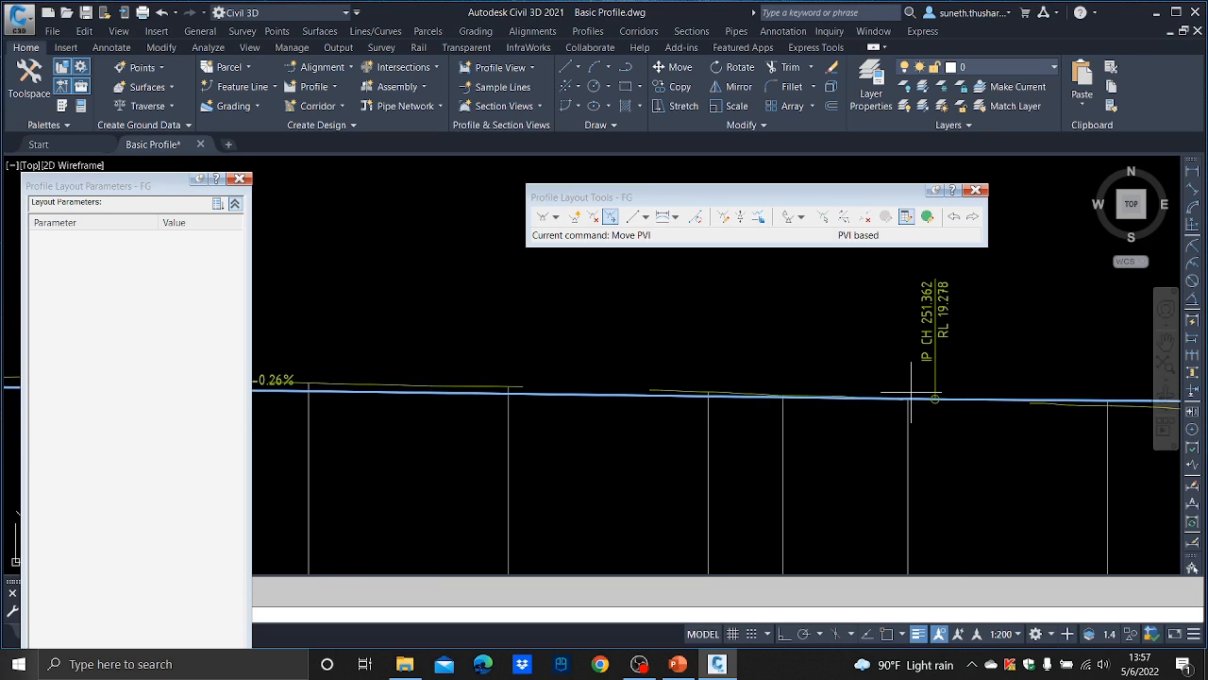
scroll(892, 373, "down", 2)
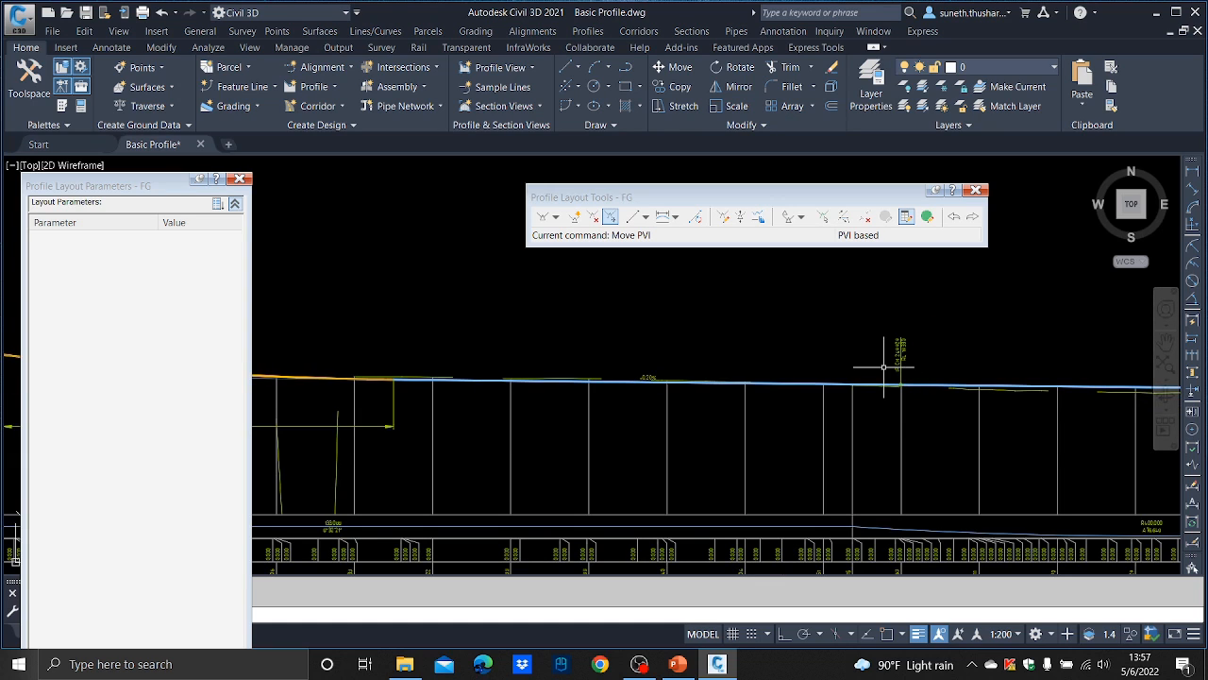
scroll(723, 366, "up", 3)
scroll(724, 370, "down", 3)
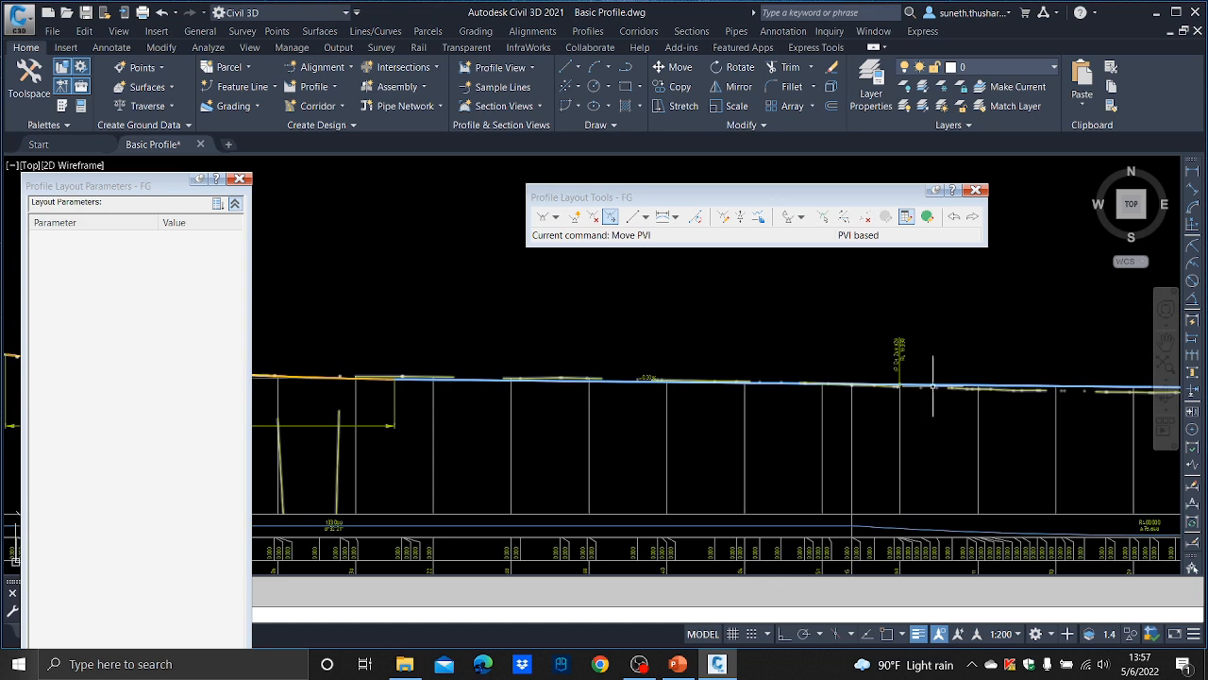
left_click(592, 217)
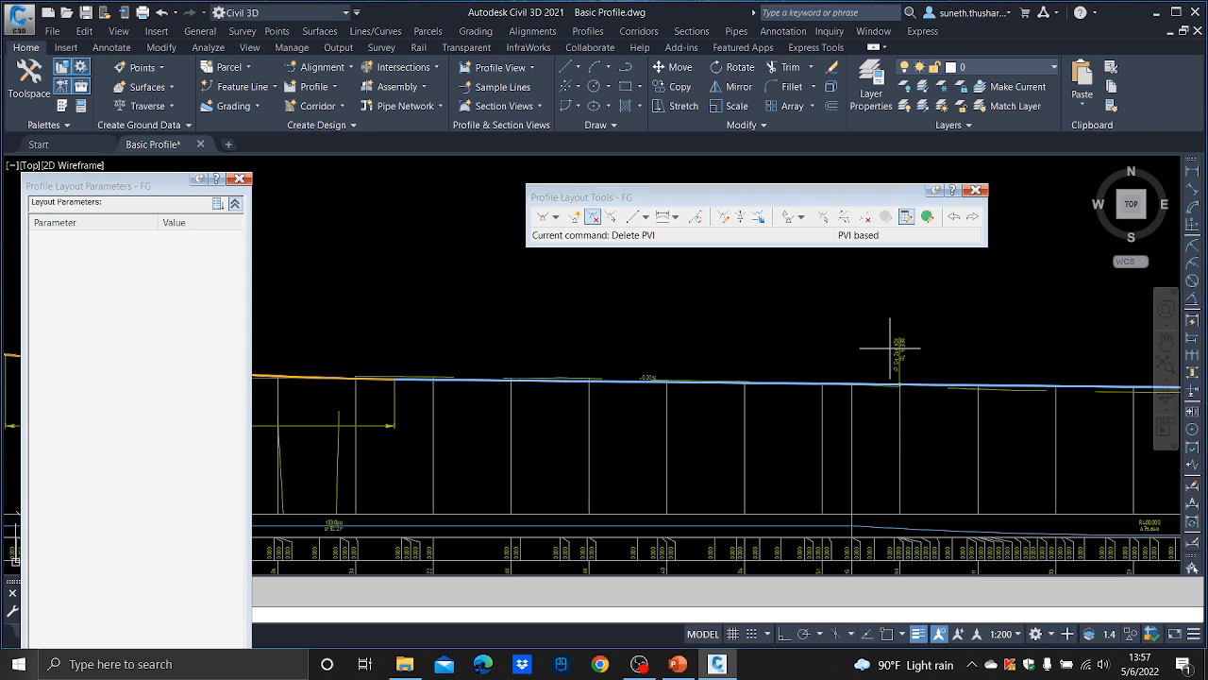
left_click(901, 382)
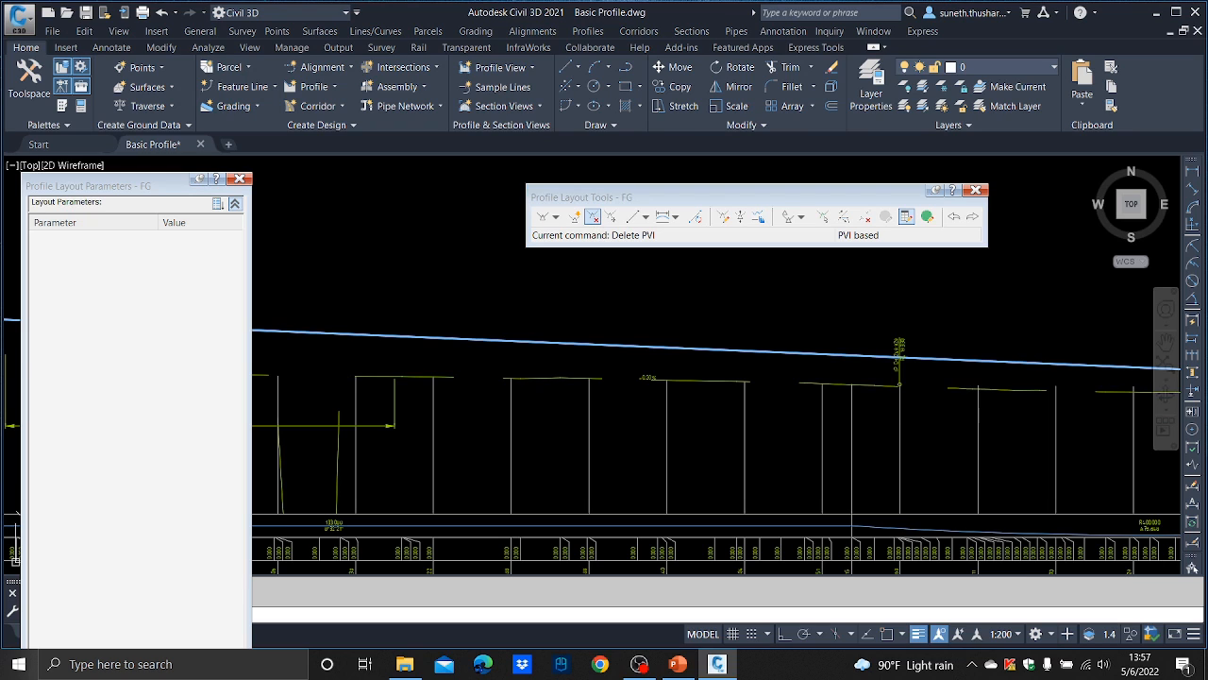
- Insert a new PVI at about station 150 m on the FG profile, pulling the long tangent down to the existing ground
scroll(812, 387, "down", 5)
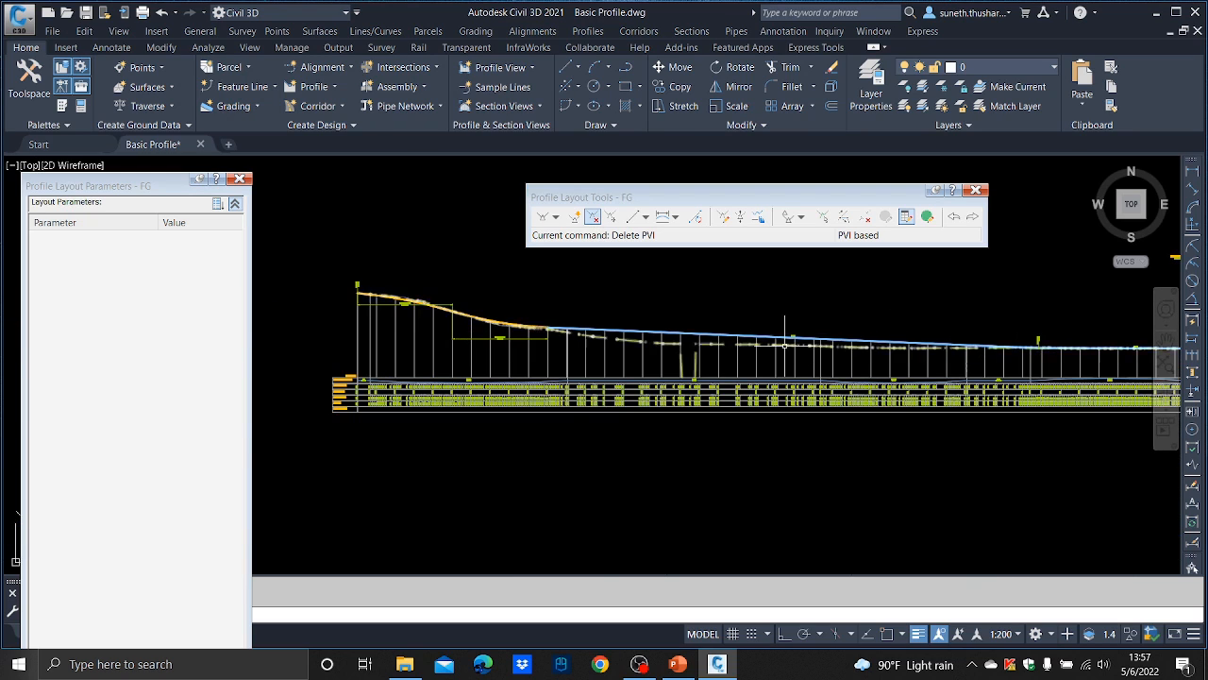
scroll(784, 345, "up", 2)
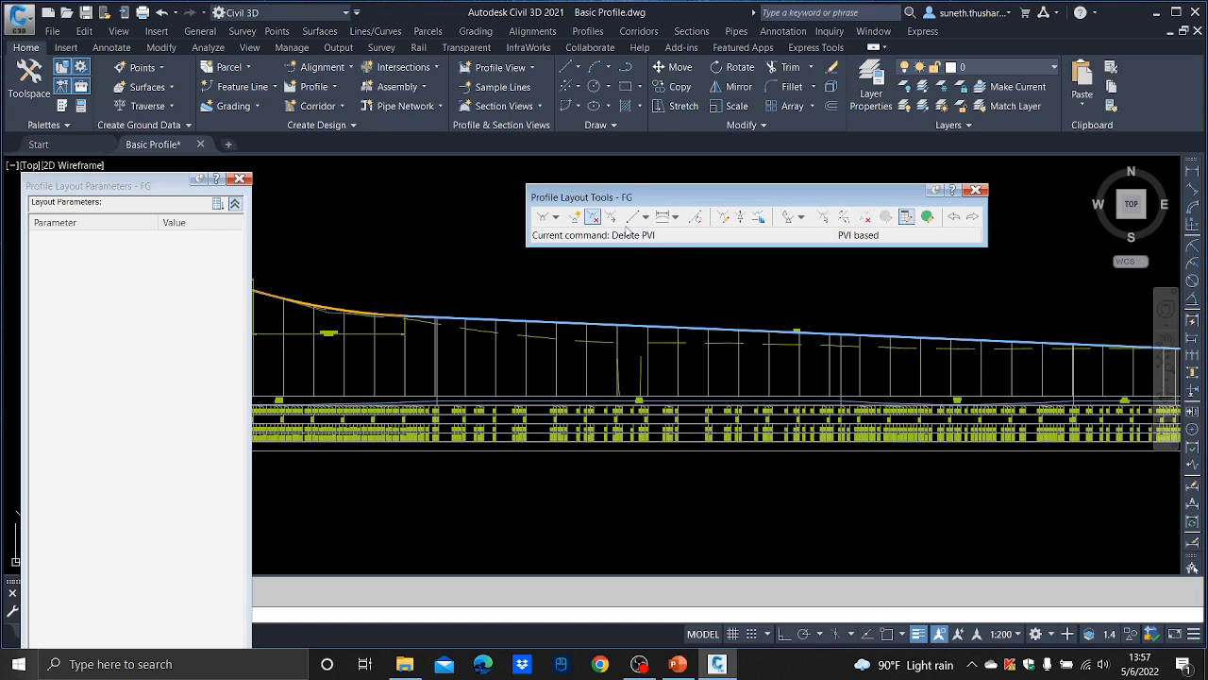
left_click(576, 217)
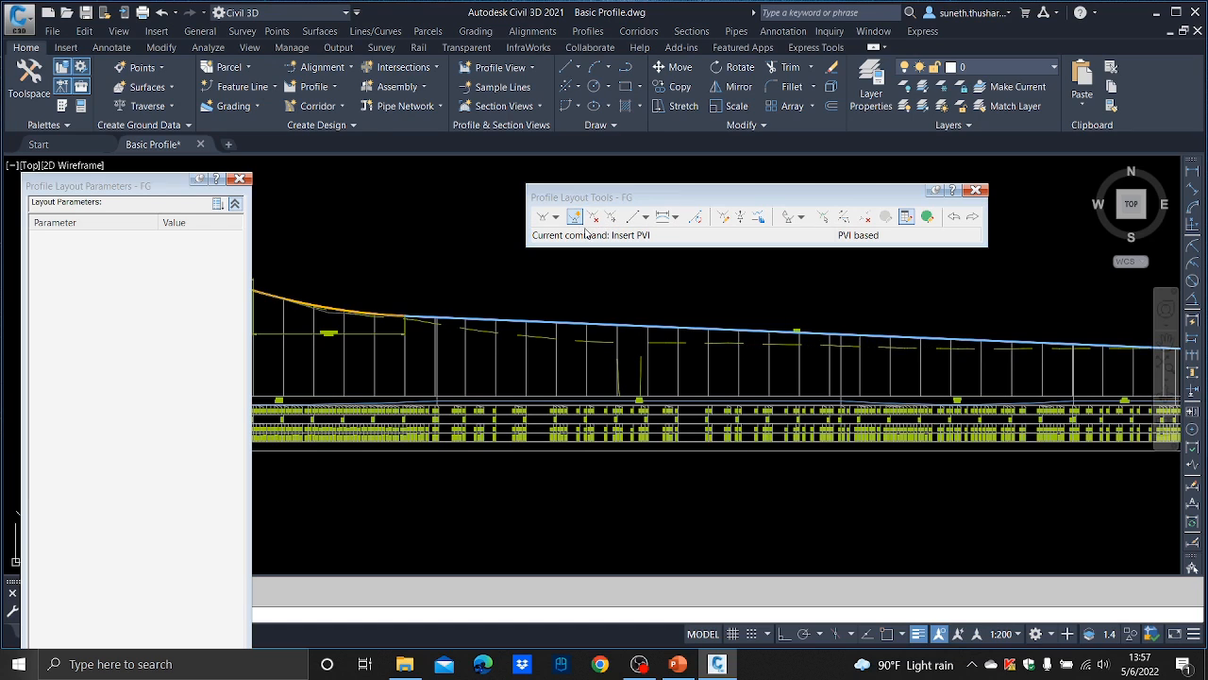
left_click(558, 346)
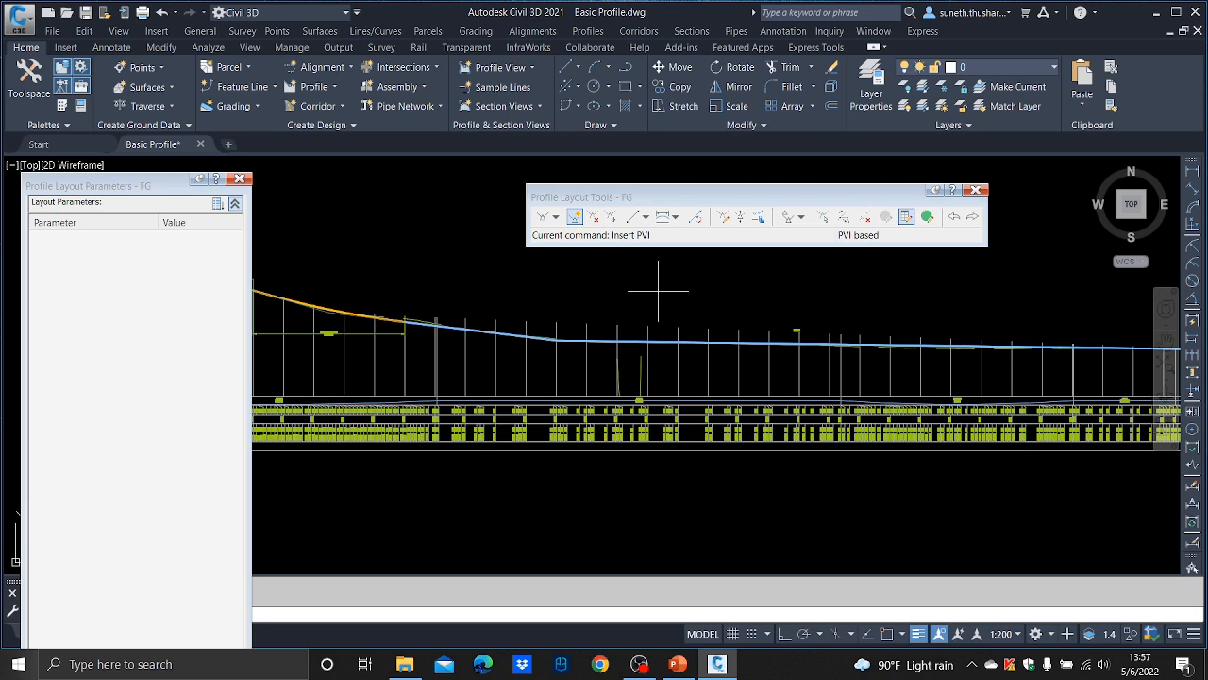
- Add a parabolic curve with a curve length of 50 m at the newly inserted PVI
left_click(665, 216)
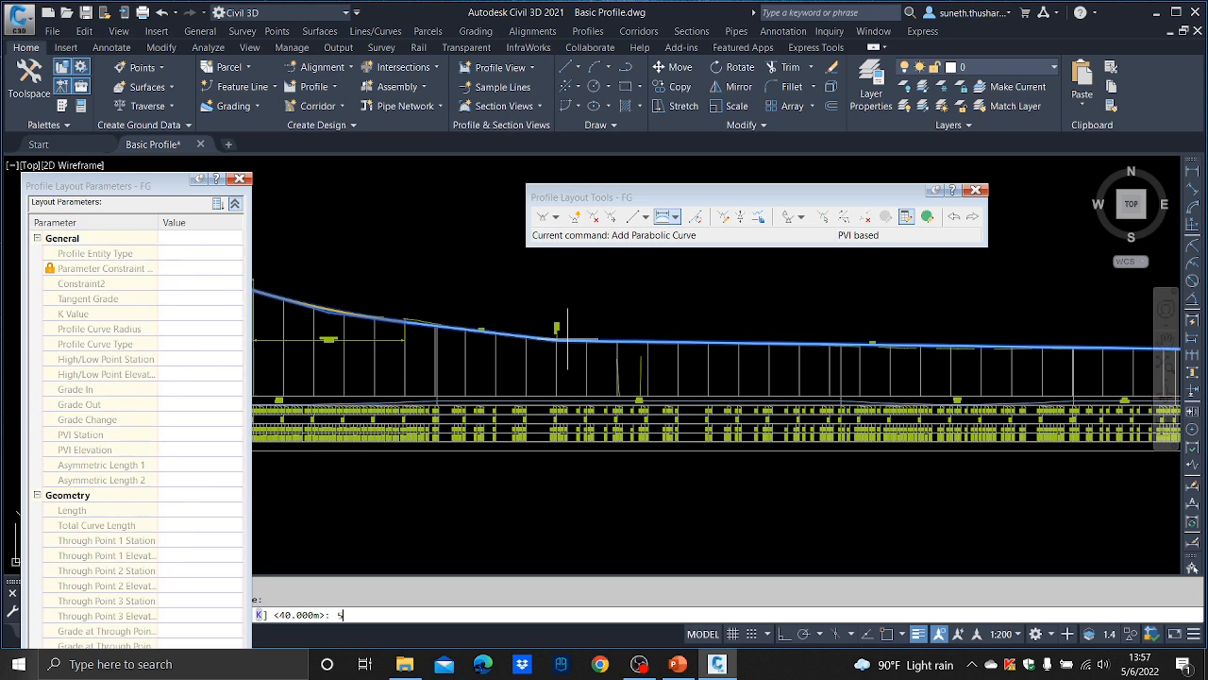
type("50")
key("Return")
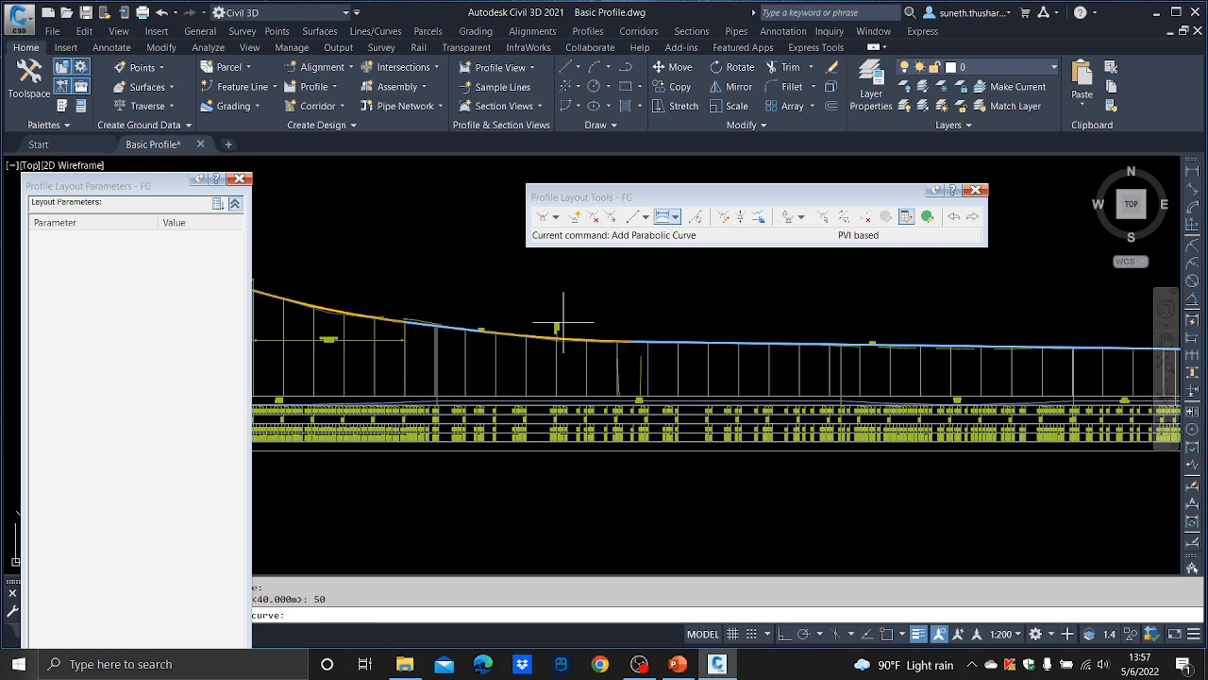
left_click(563, 322)
scroll(563, 322, "up", 2)
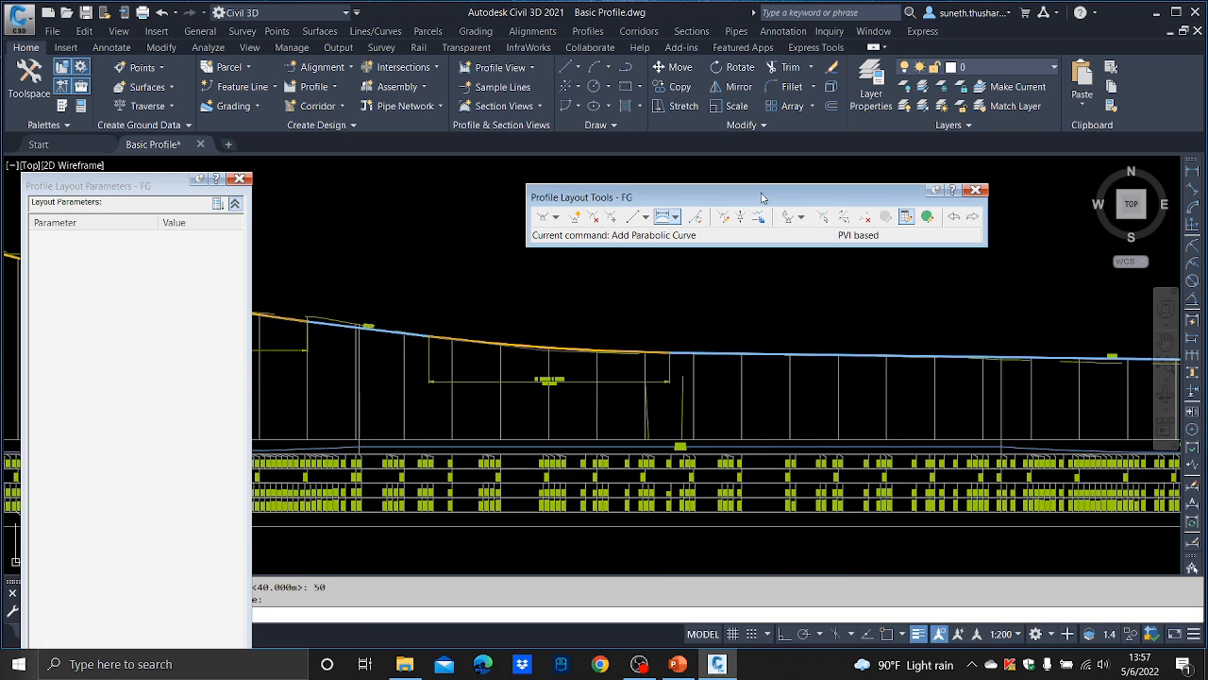
- Select the new sag curve's PVI and set its PVI station to 150 m
left_click(821, 217)
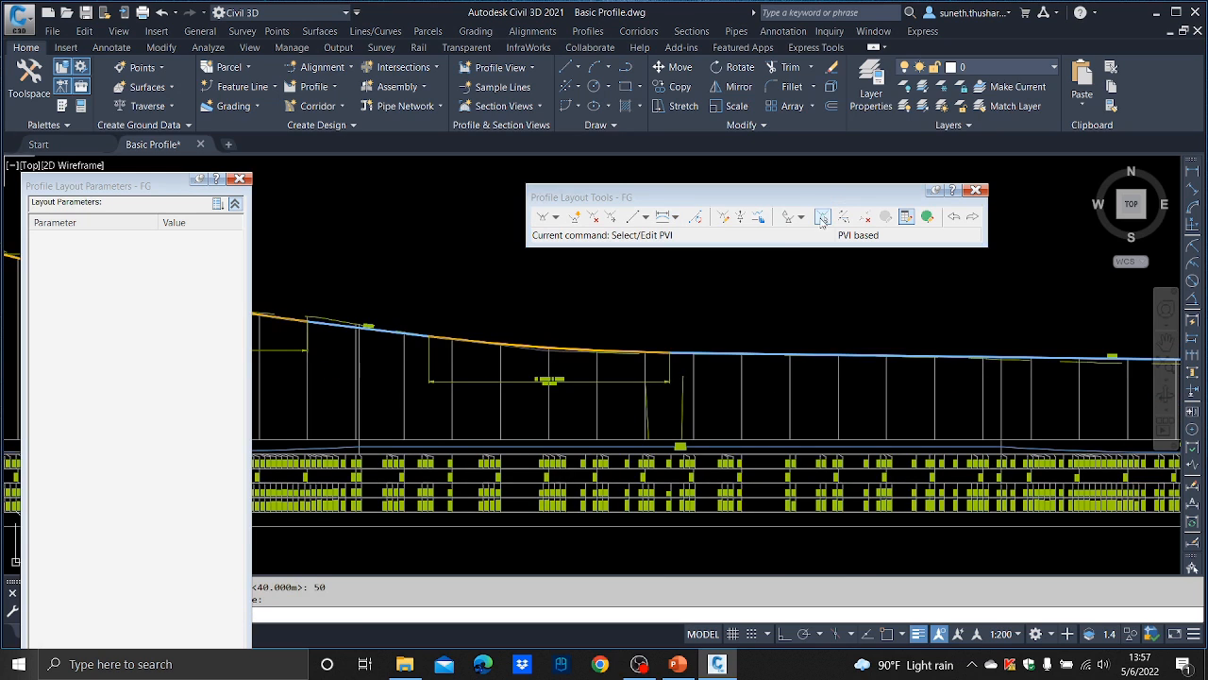
left_click(555, 349)
left_click(201, 407)
type("150")
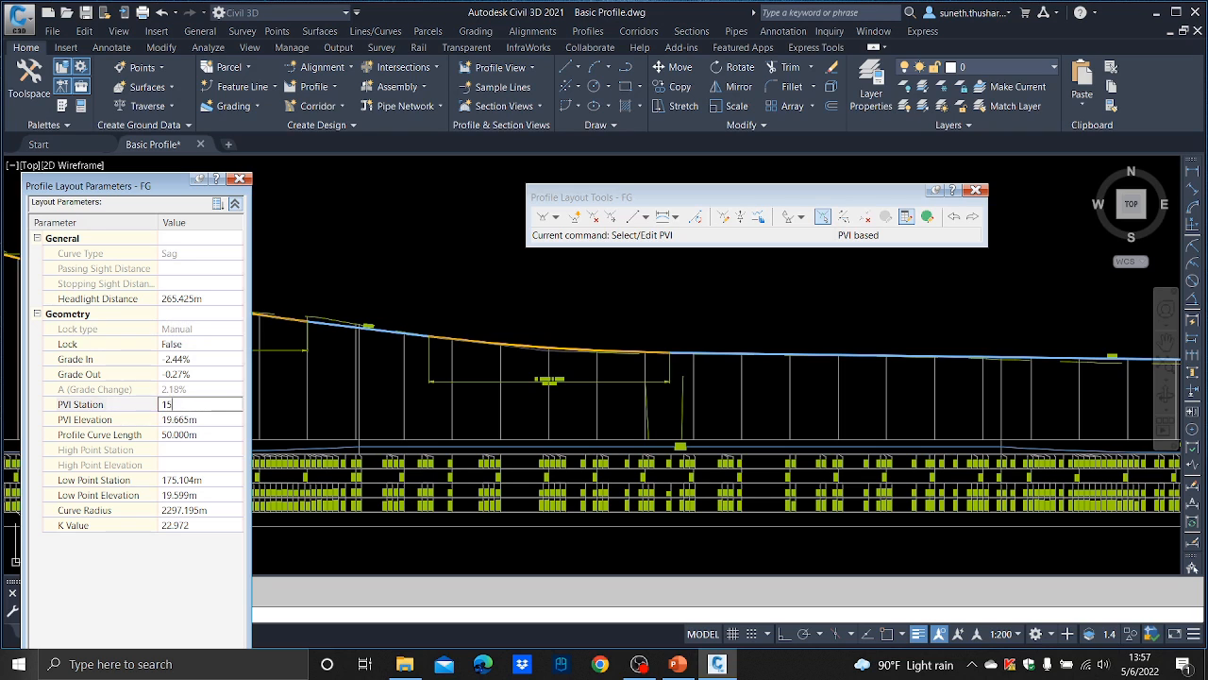
key("Return")
right_click(201, 407)
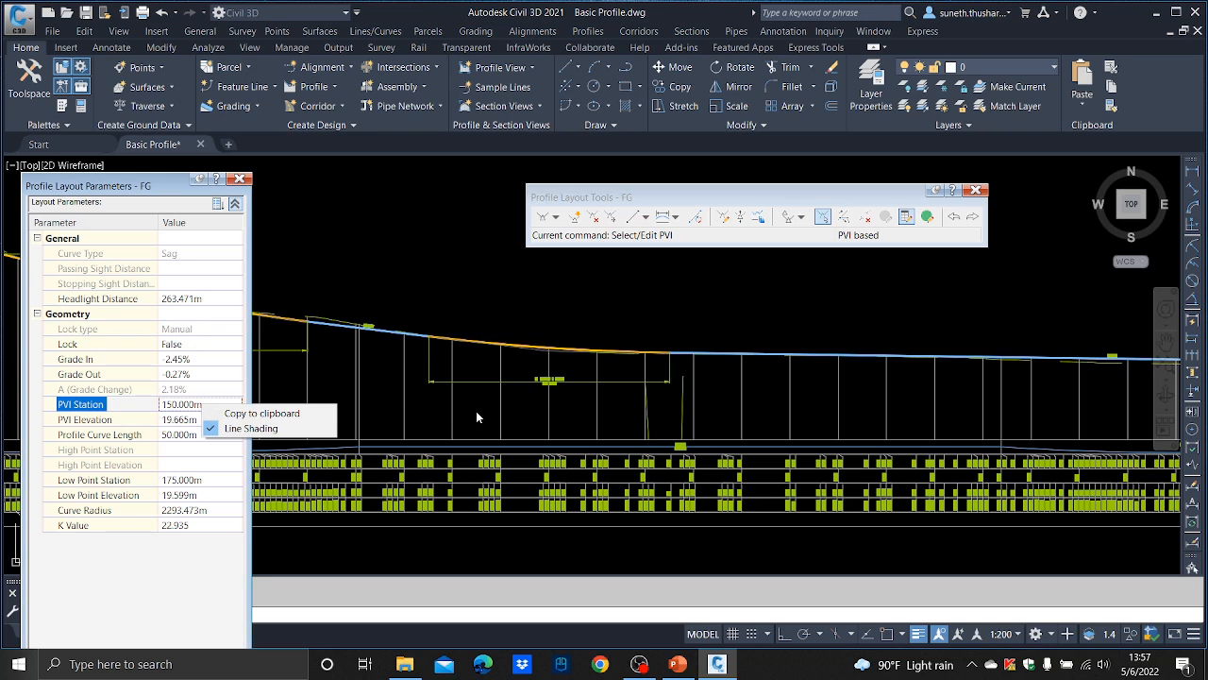
left_click(185, 408)
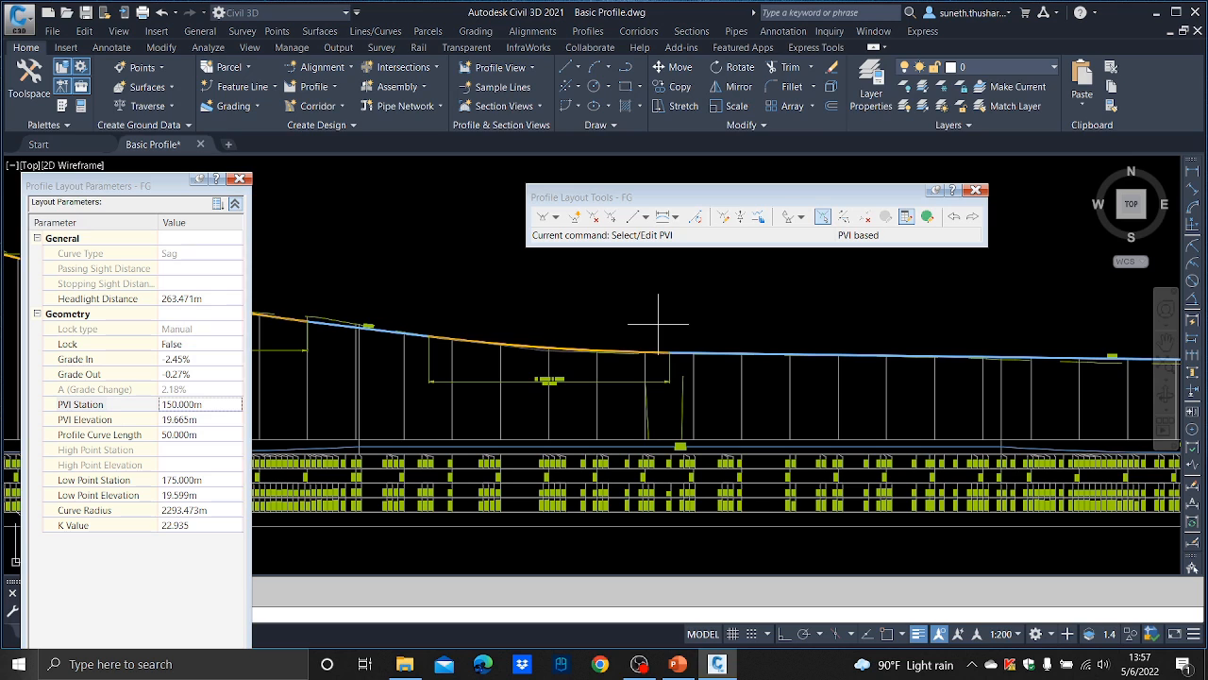
key("Escape")
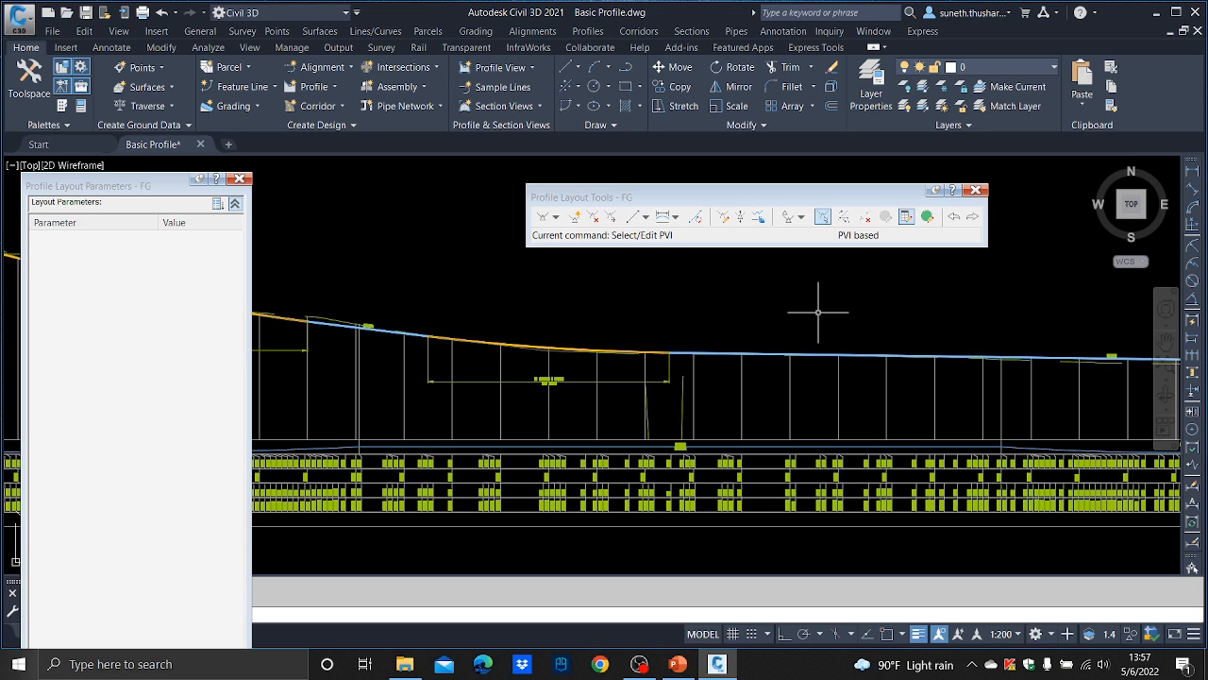
- Insert another PVI on the long flat FG tangent, between the 150 m PVI and the next labelled PVI
middle_click_drag(958, 312, 756, 331)
scroll(807, 363, "up", 2)
middle_click_drag(618, 440, 579, 437)
scroll(675, 411, "down", 2)
middle_click_drag(866, 384, 656, 364)
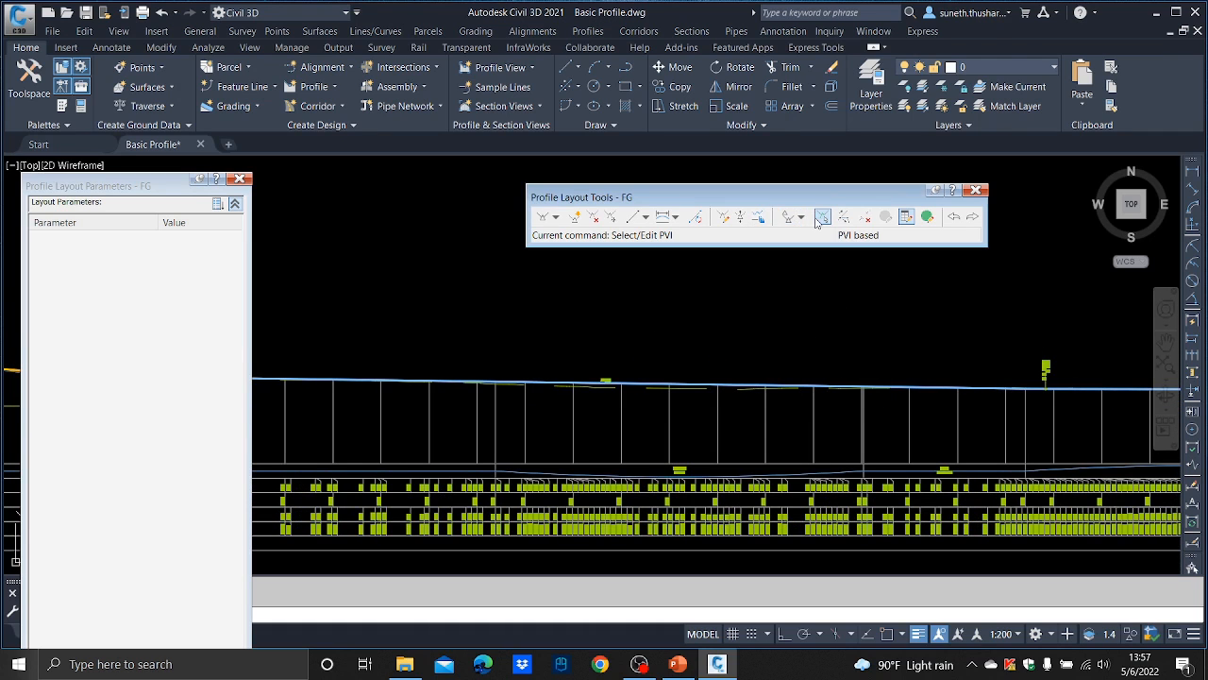
left_click(575, 217)
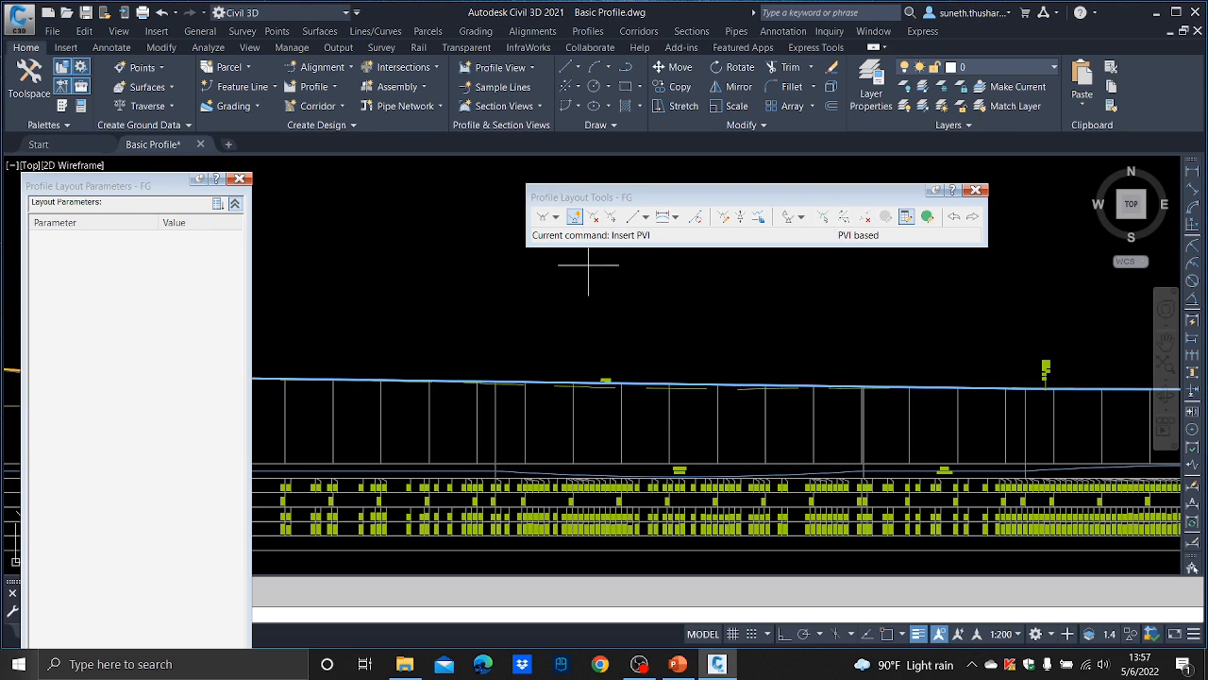
scroll(598, 384, "up", 4)
left_click(607, 372)
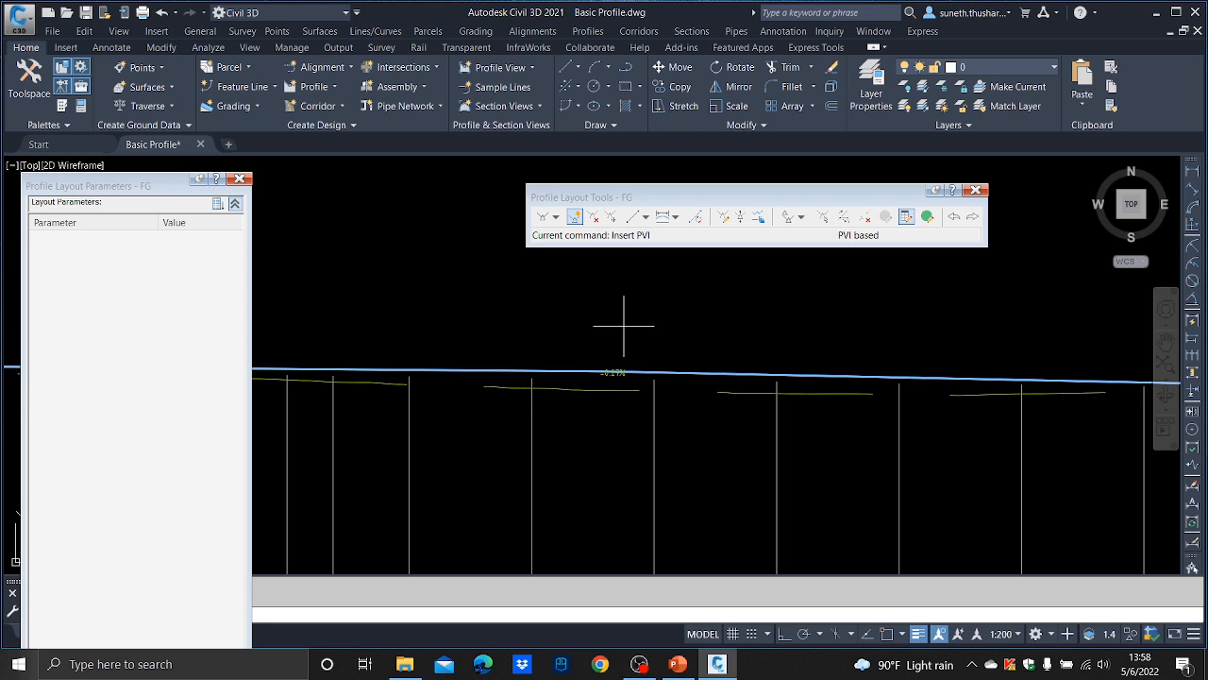
scroll(505, 318, "down", 3)
scroll(505, 318, "up", 5)
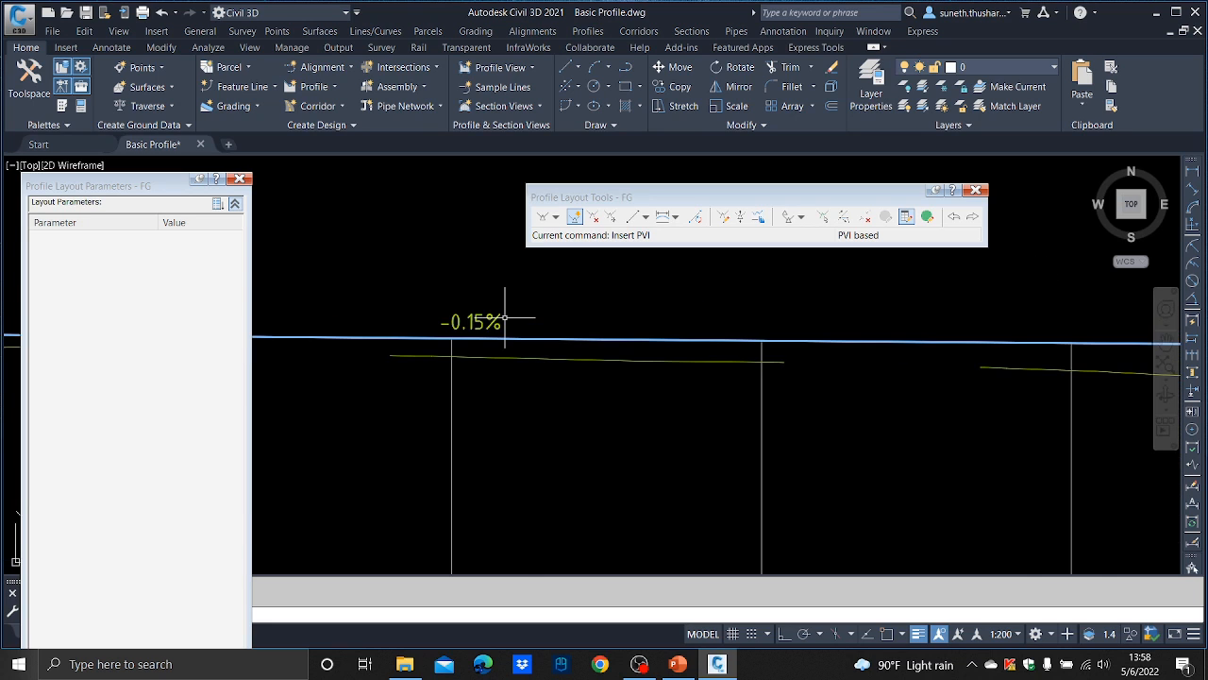
scroll(505, 318, "down", 4)
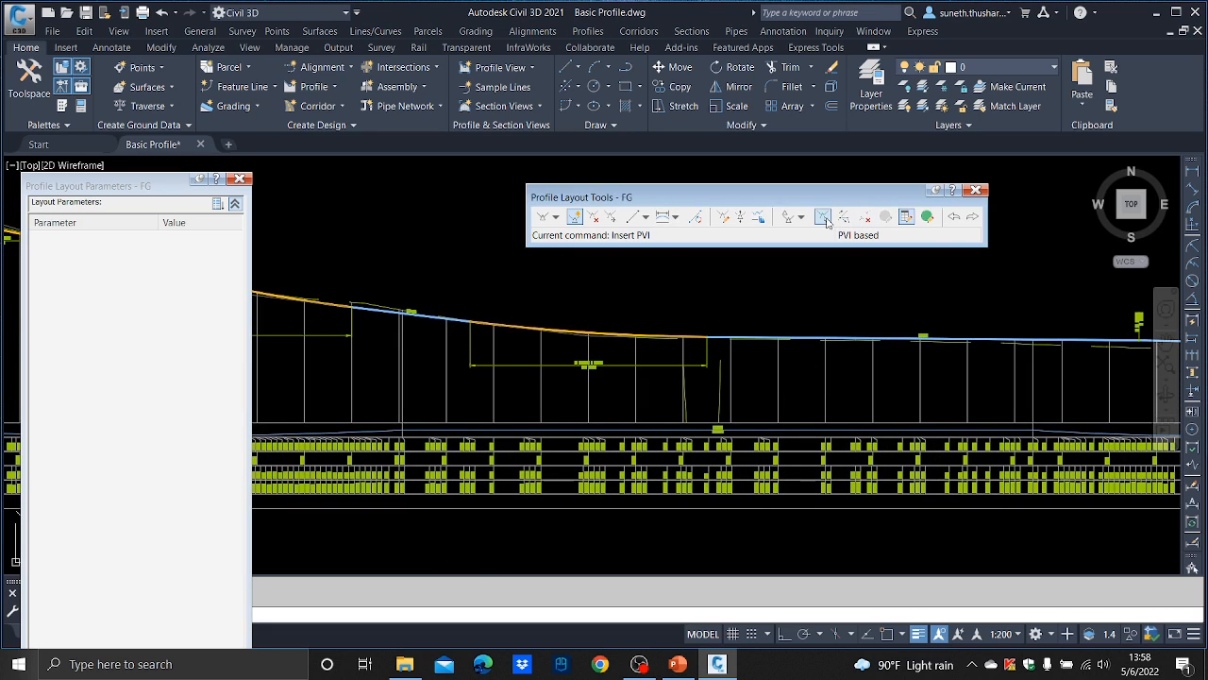
- Select the sag curve's PVI at station 150 m on the FG profile and set its Grade Out to -0.3%
left_click(824, 218)
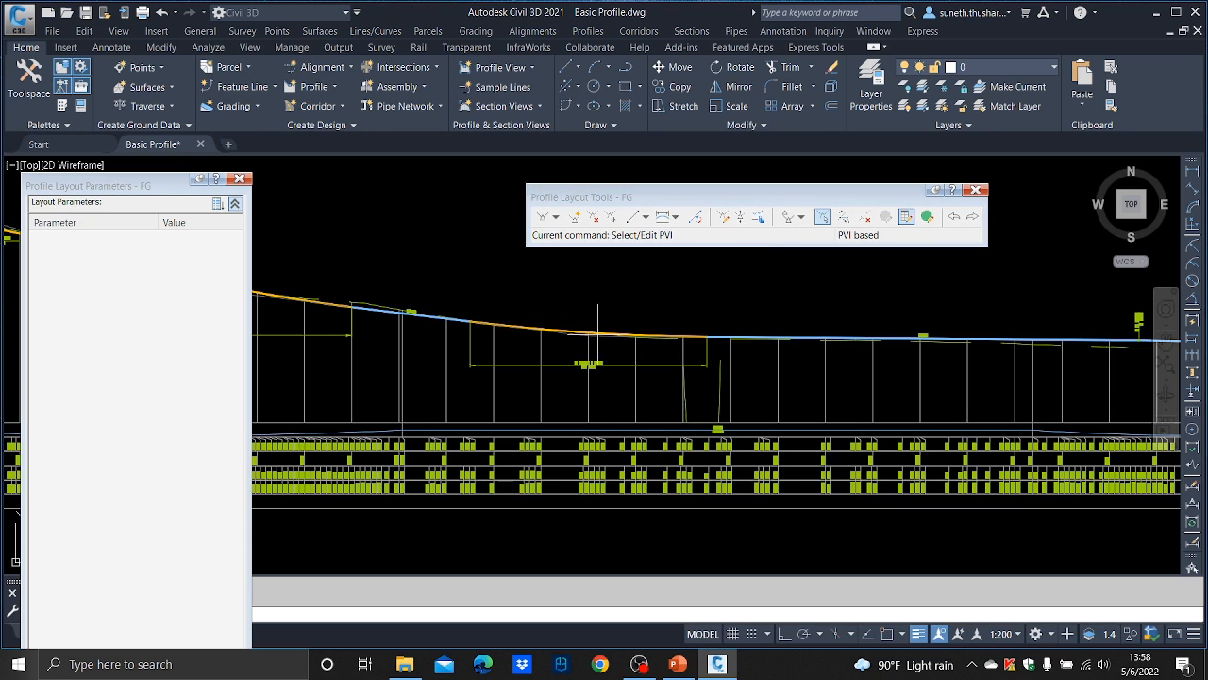
left_click(589, 363)
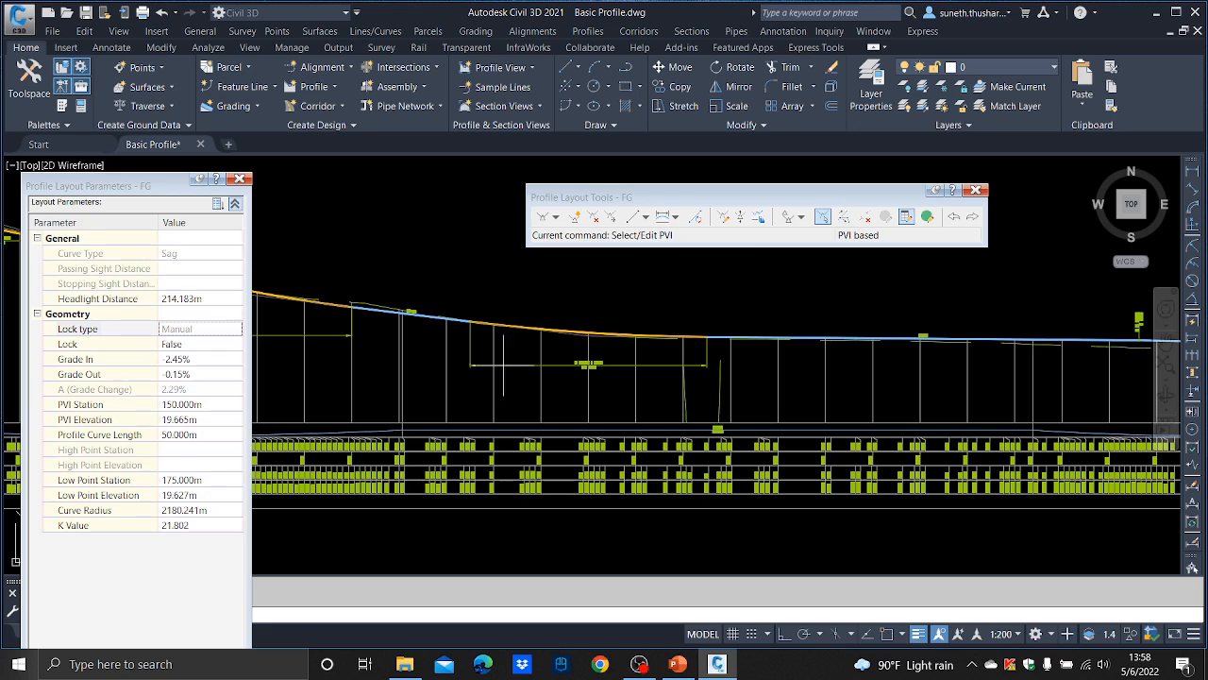
left_click(185, 376)
type("-0")
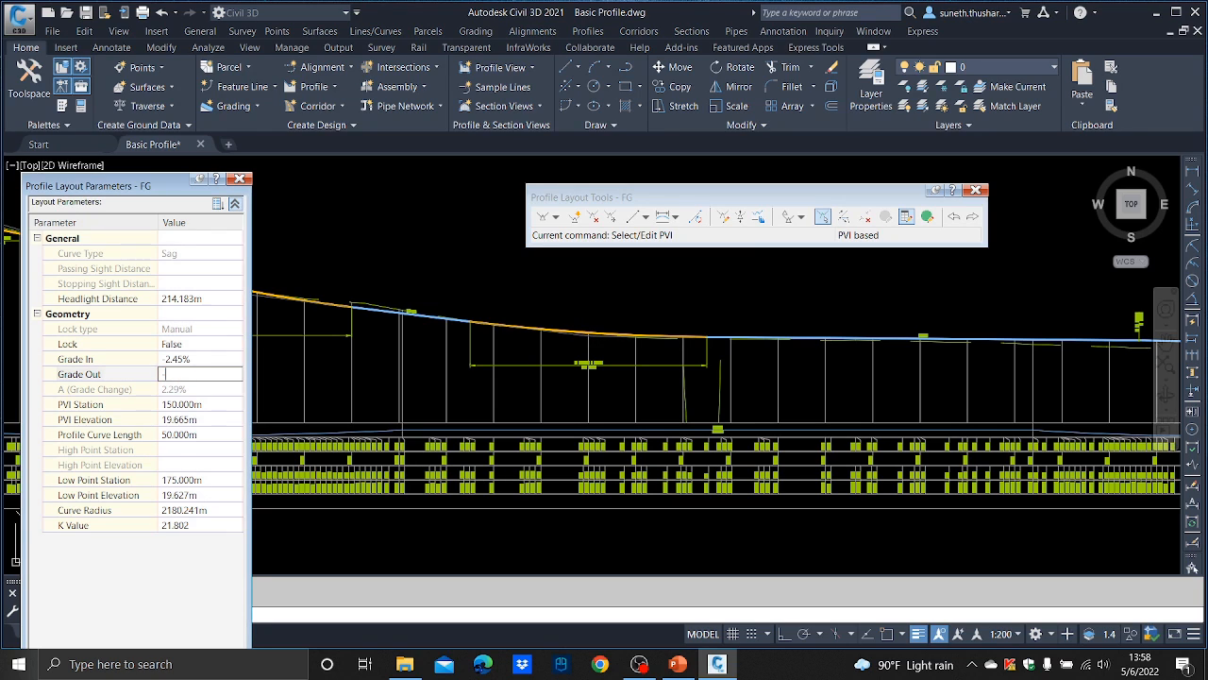
type(".3")
key("Return")
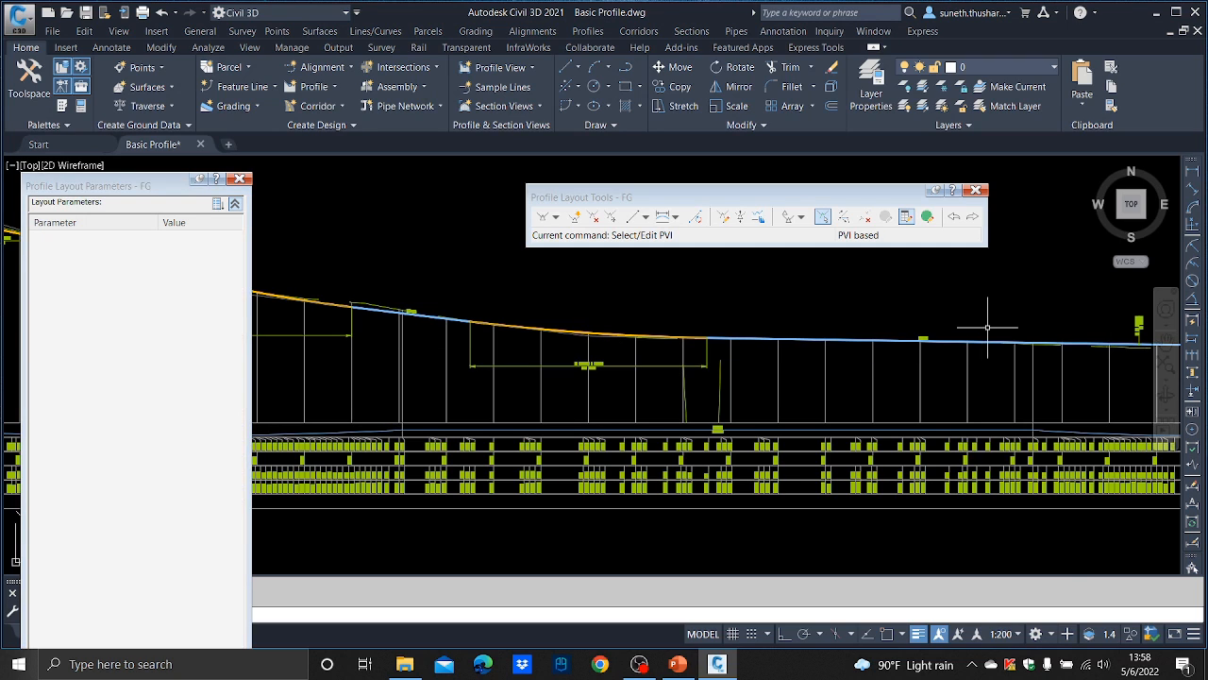
- Select the next PVI beyond the 150 m sag curve and set its Grade Out to 0.3%
scroll(1001, 335, "up", 5)
scroll(520, 337, "up", 3)
scroll(520, 337, "down", 2)
scroll(762, 318, "down", 3)
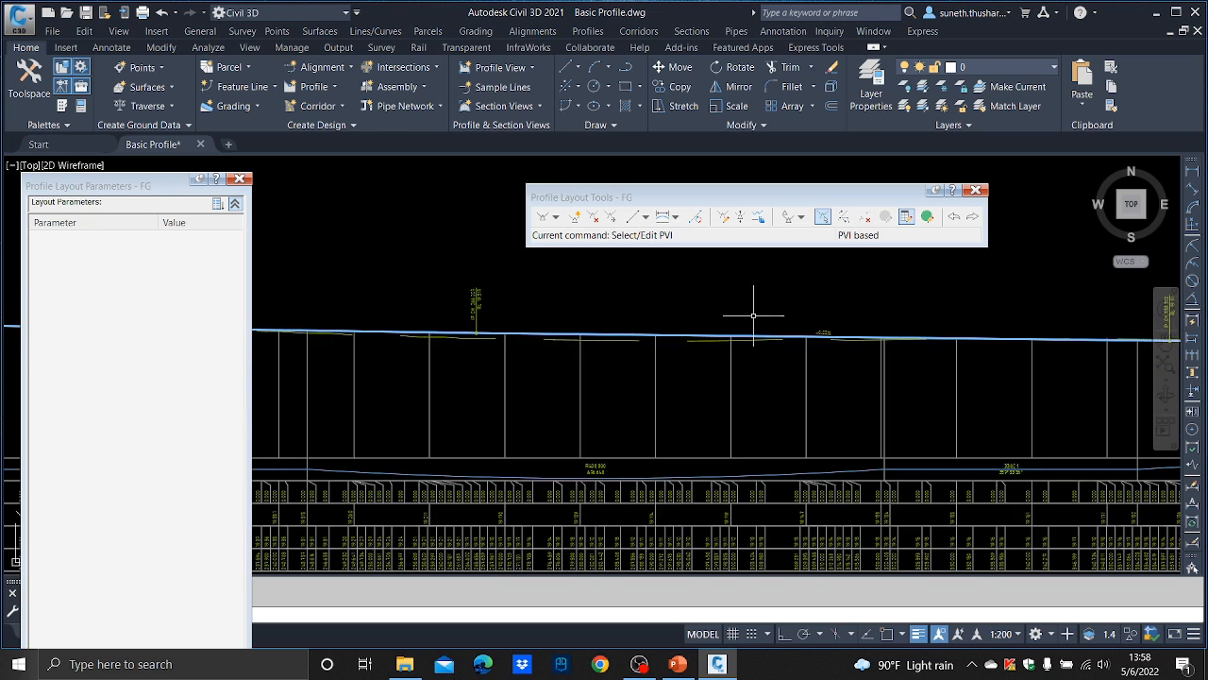
scroll(763, 324, "up", 4)
scroll(766, 330, "down", 3)
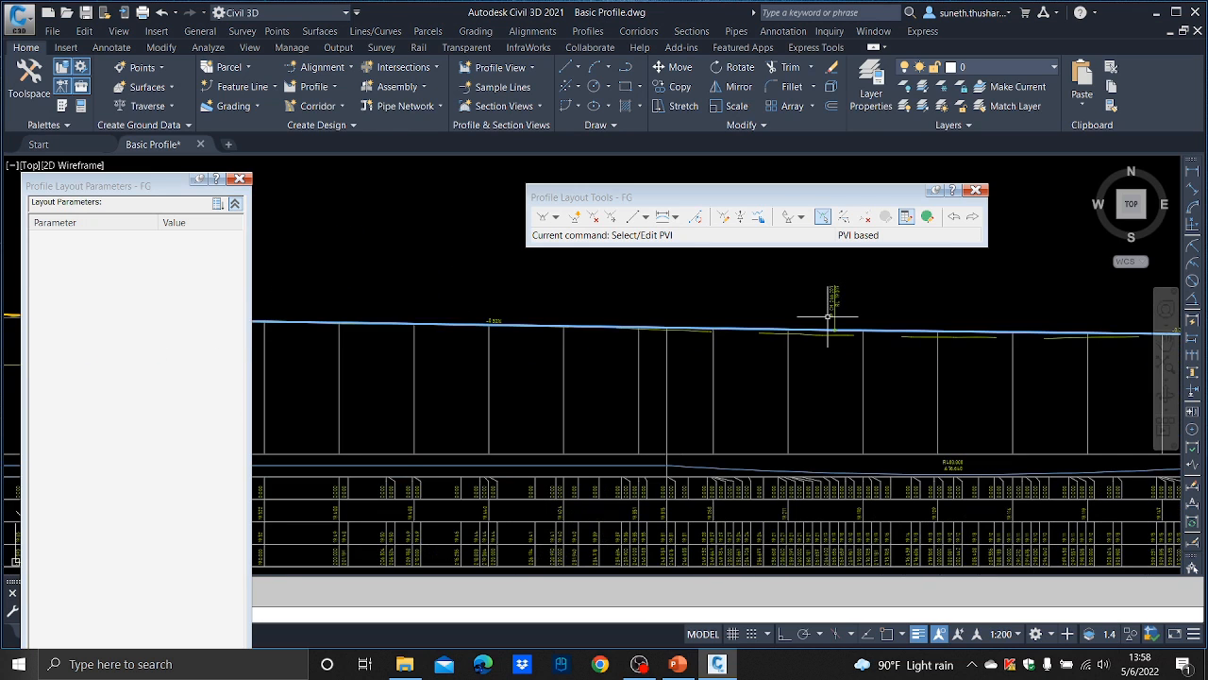
scroll(799, 313, "up", 2)
left_click(834, 218)
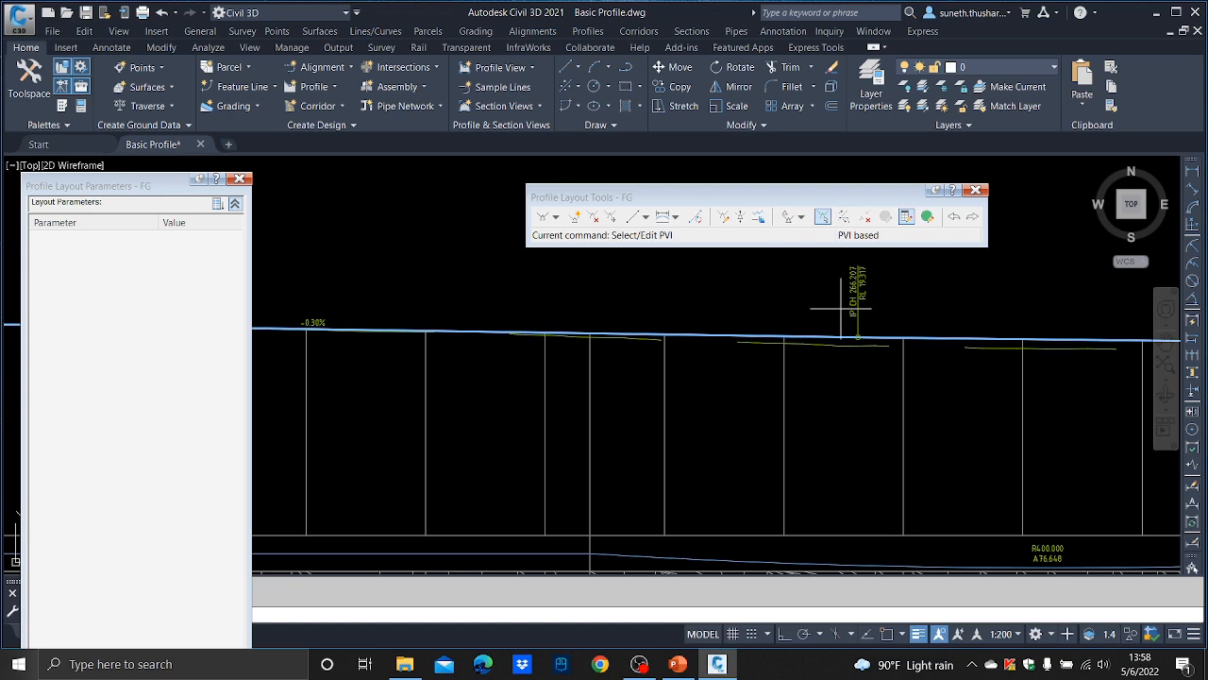
left_click(857, 337)
left_click(189, 299)
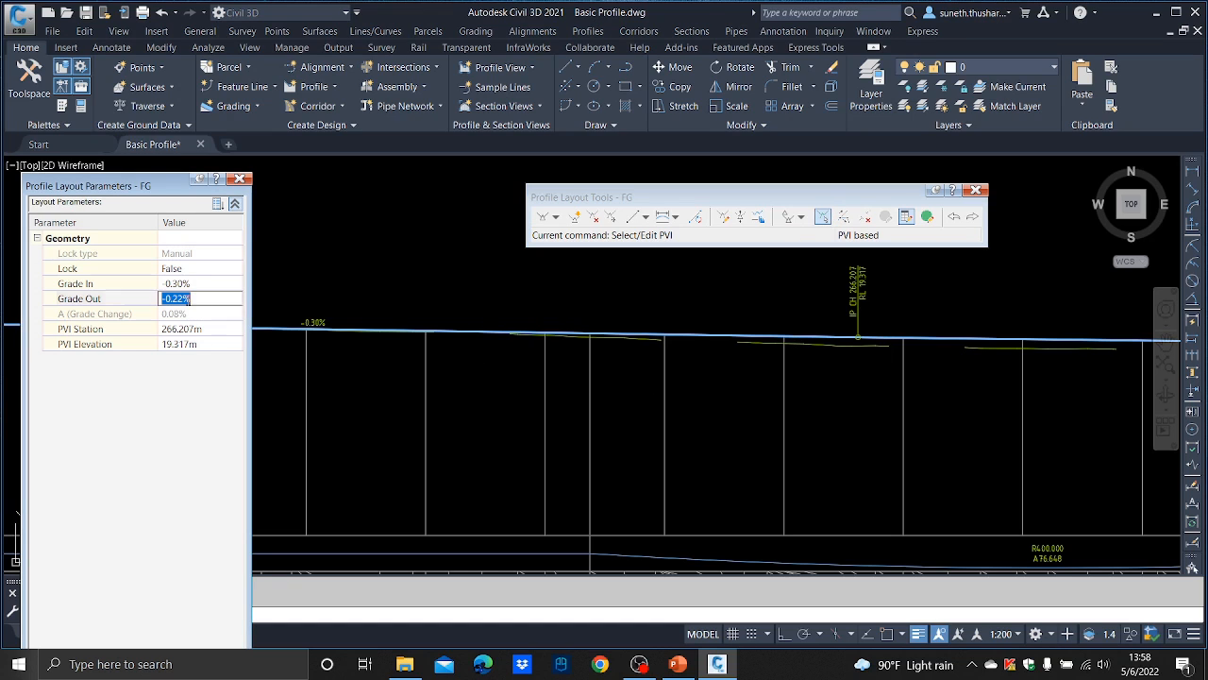
type(".3")
key("Return")
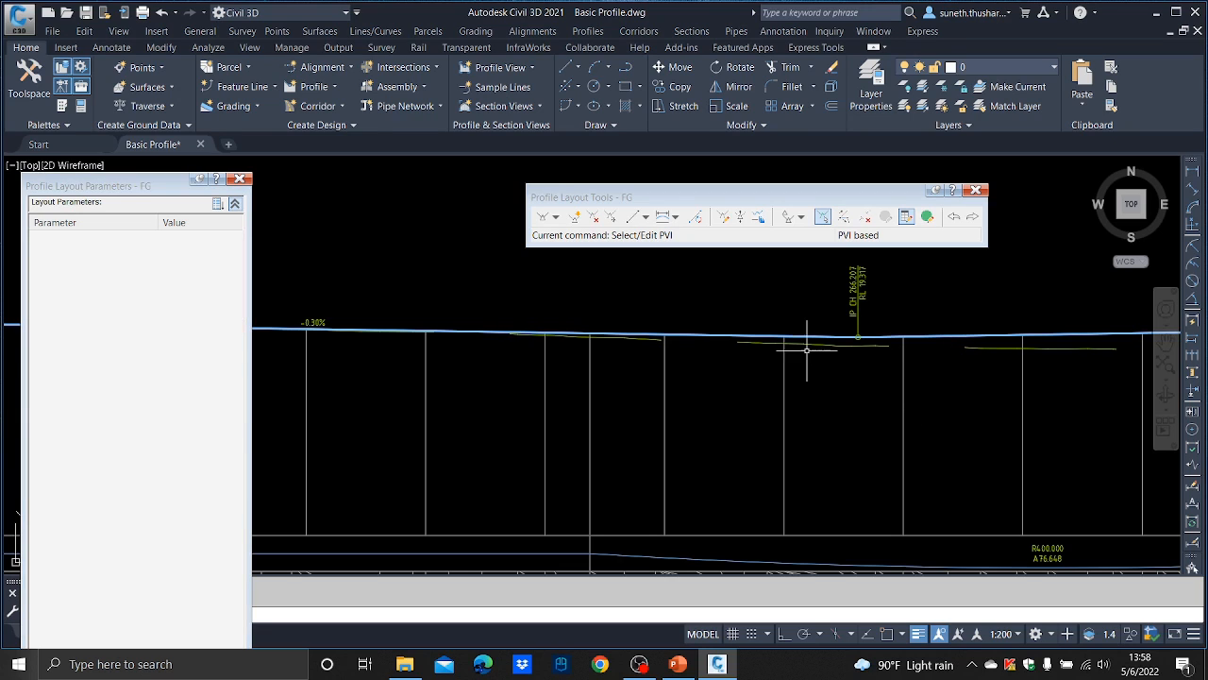
- Move the PVI beyond the 150 m sag curve back along the tangent to about station 230 m, elevation about 19.42 m
scroll(800, 349, "down", 5)
scroll(896, 343, "up", 3)
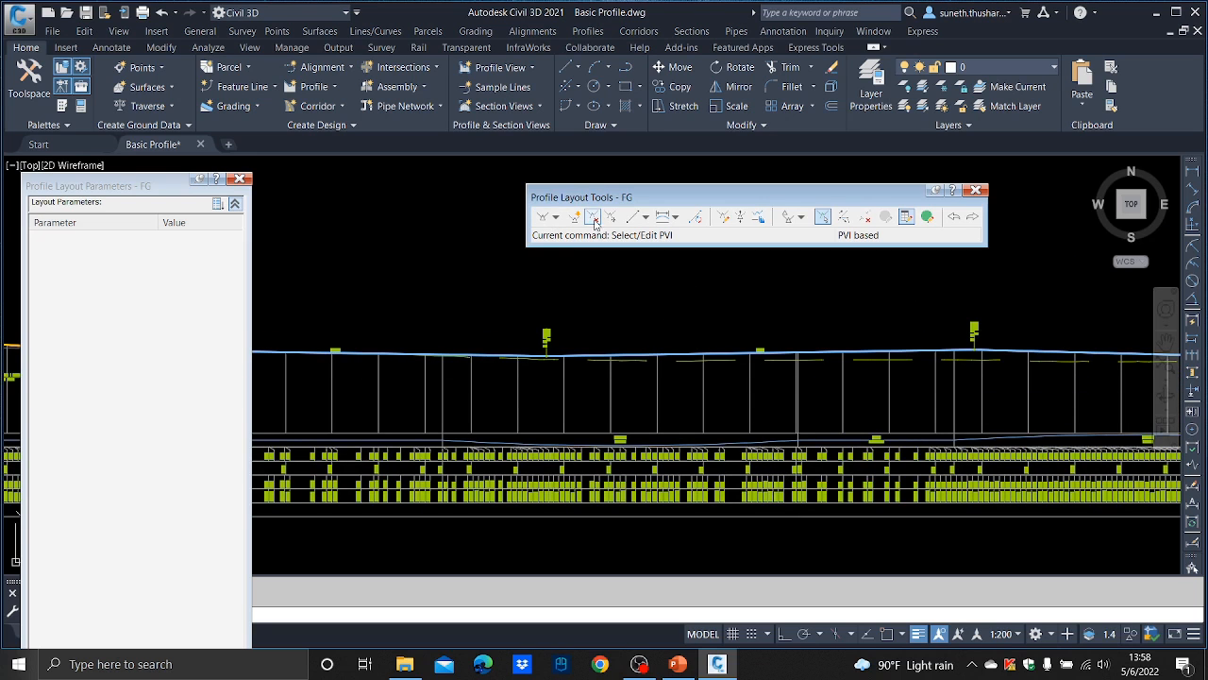
middle_click_drag(928, 345, 764, 337)
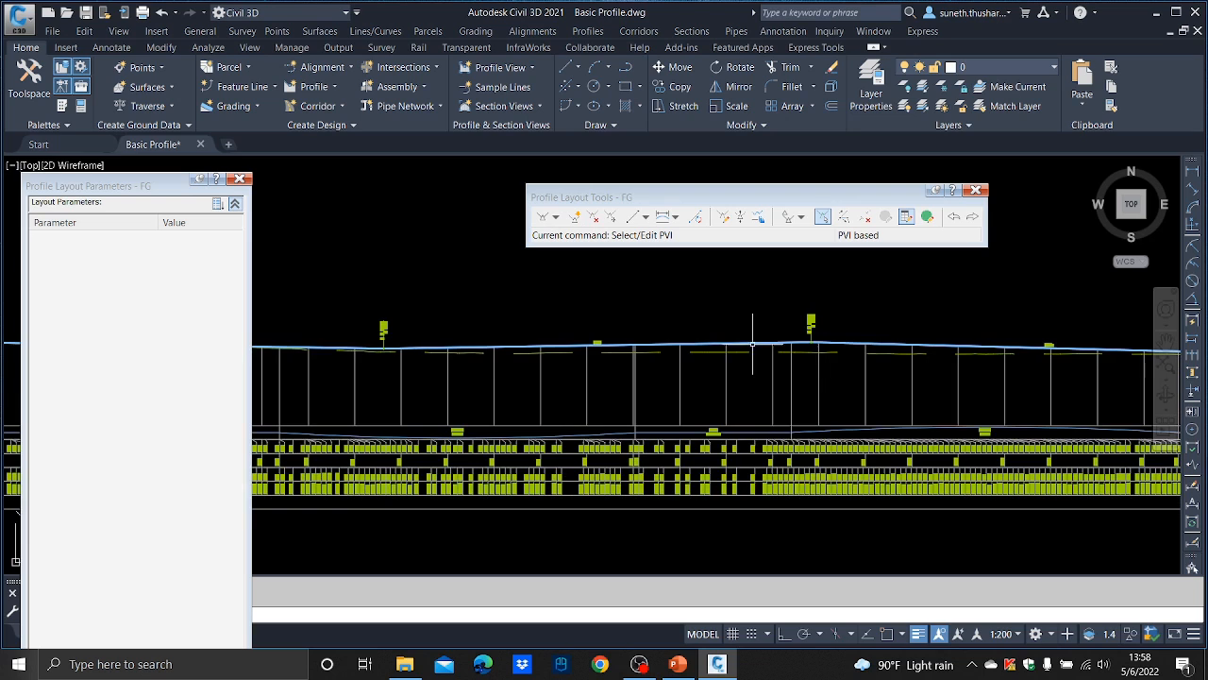
middle_click_drag(602, 343, 1087, 357)
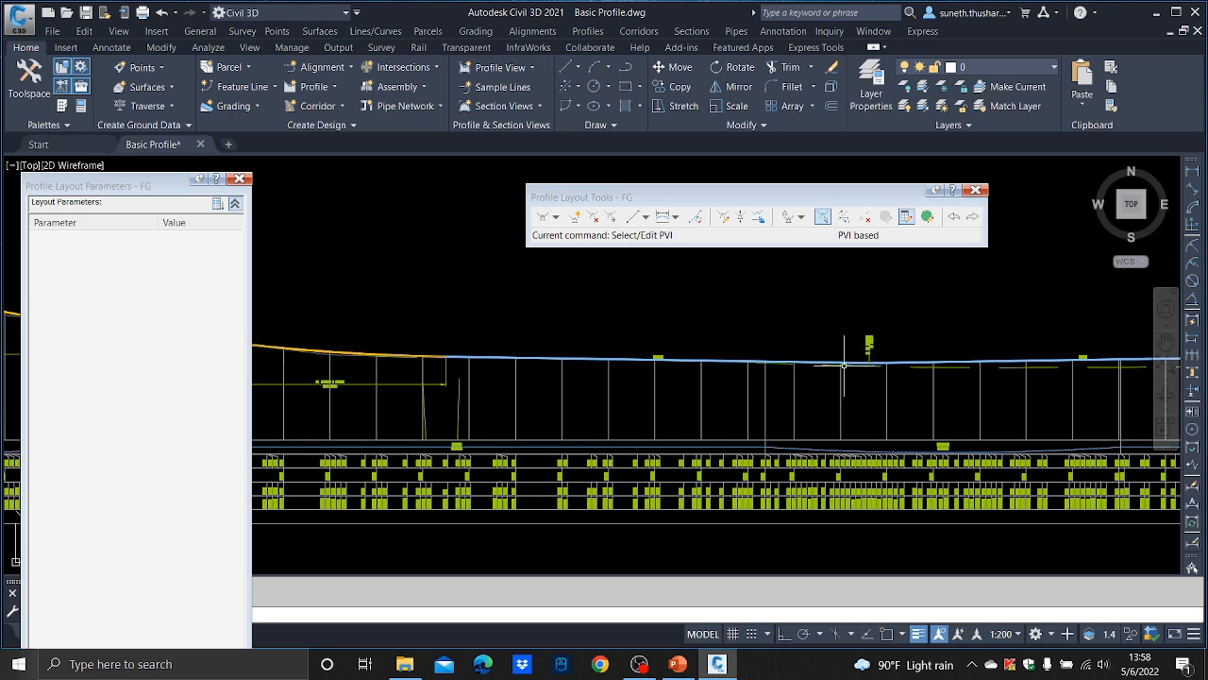
scroll(849, 366, "up", 4)
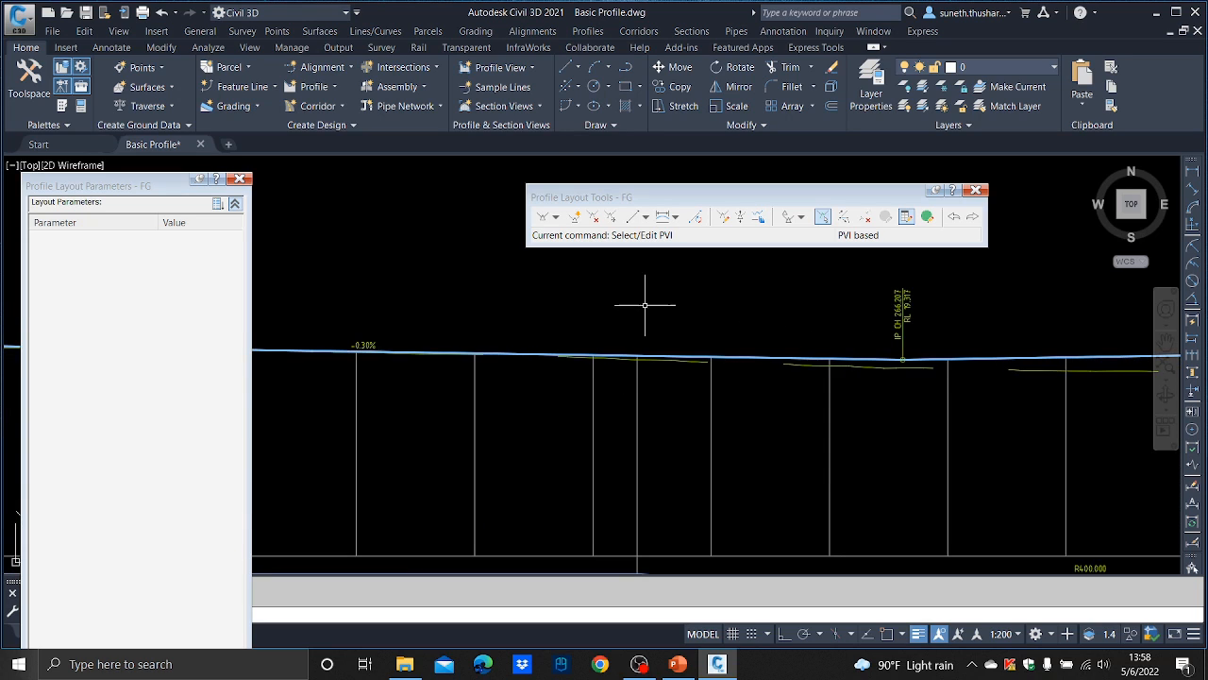
left_click(610, 218)
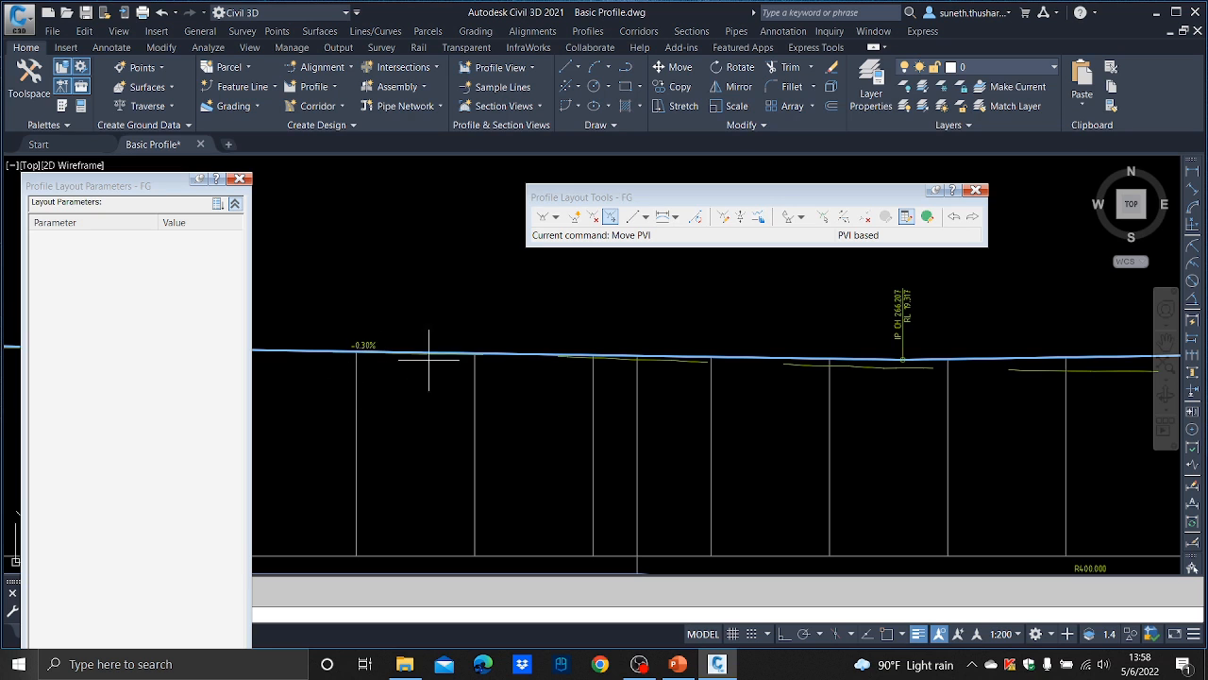
scroll(699, 351, "down", 2)
scroll(699, 351, "down", 3)
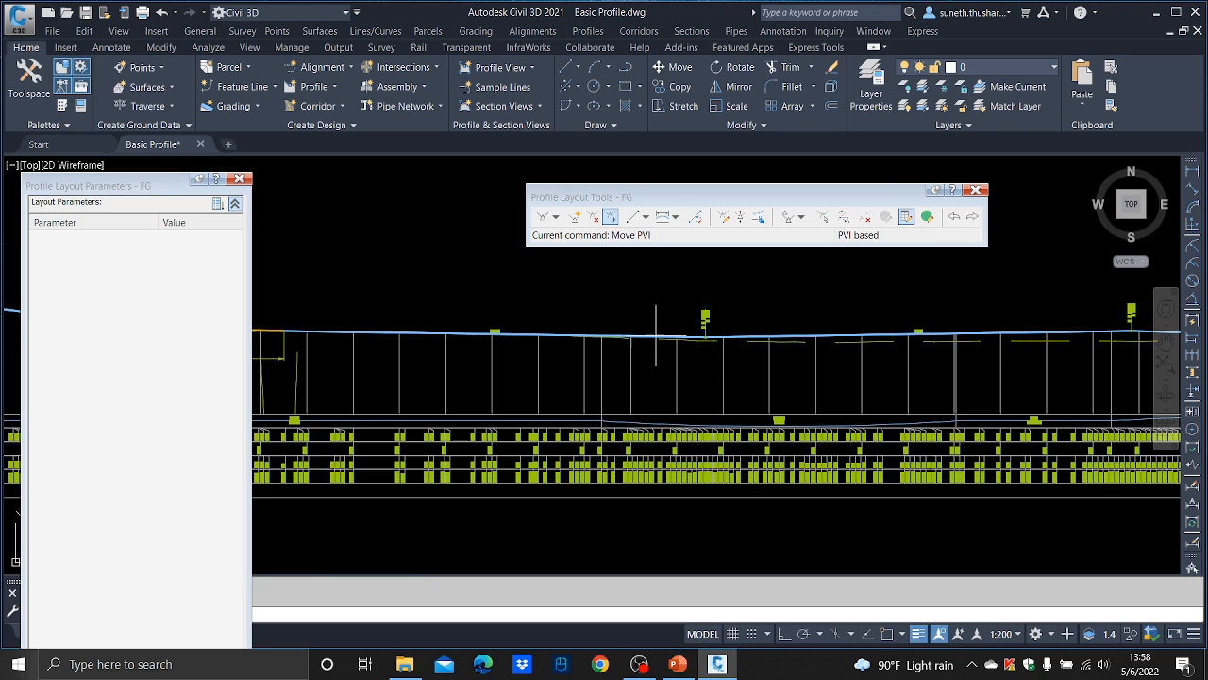
scroll(541, 335, "up", 3)
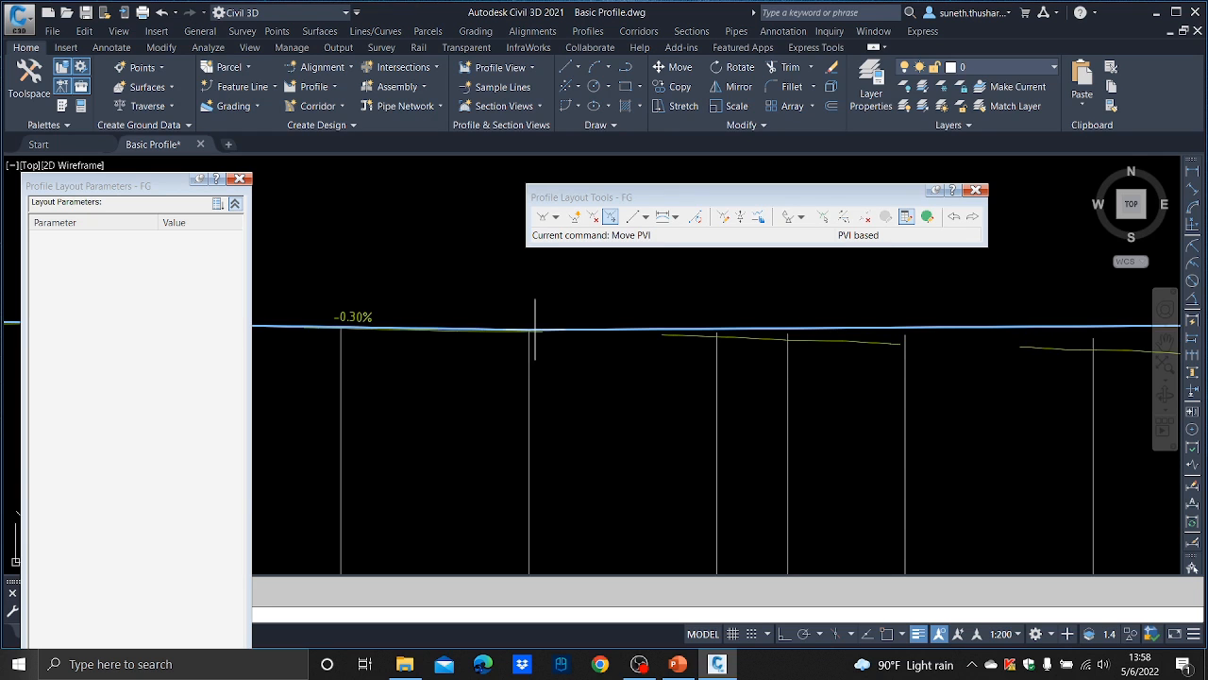
scroll(585, 325, "down", 3)
scroll(692, 324, "up", 2)
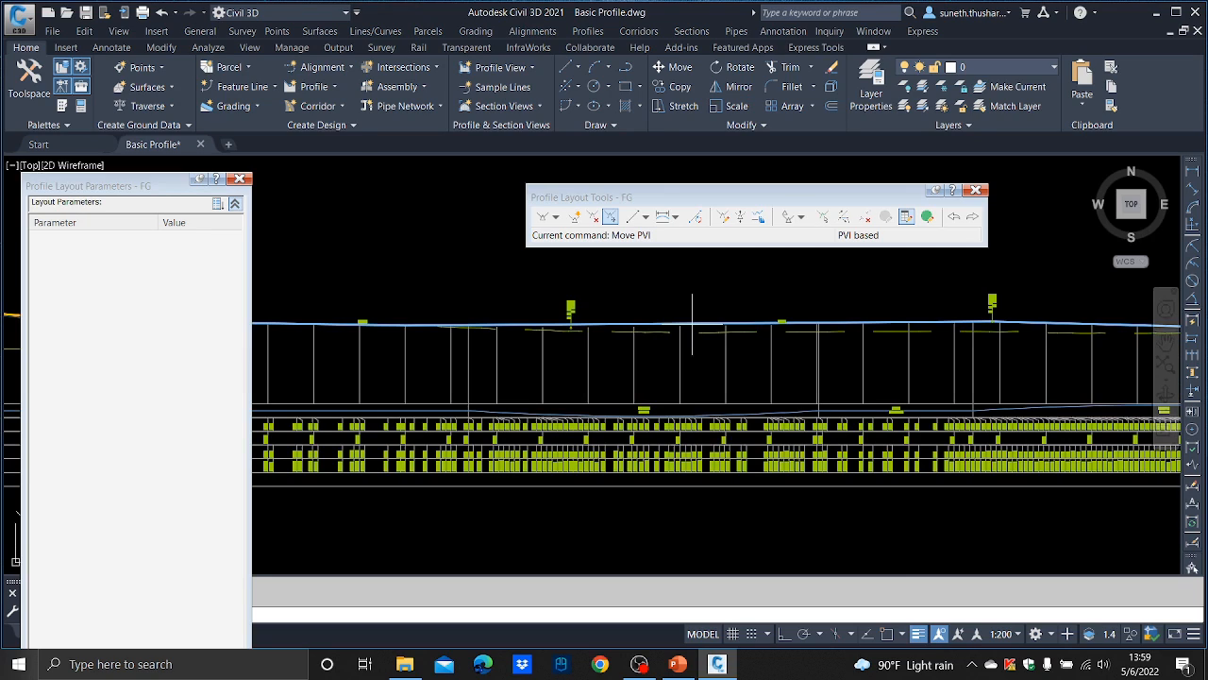
key("Escape")
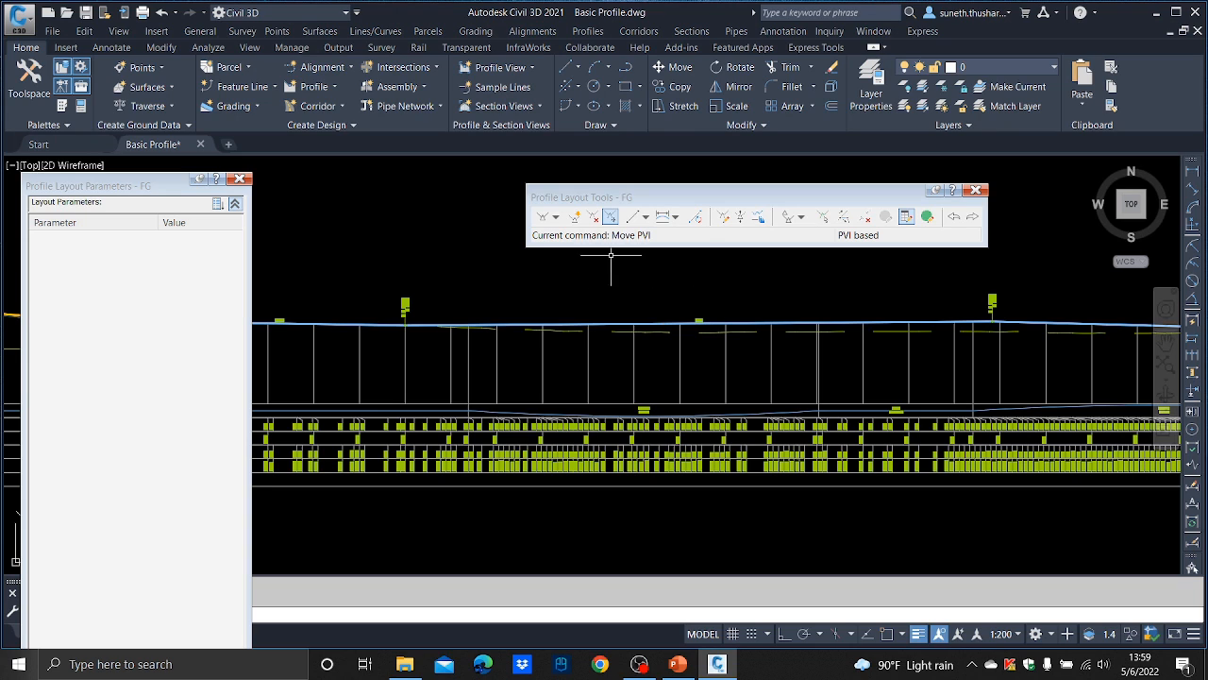
- Move the PVI at about station 230 m forward to about station 272.5 m, lowering it to about elevation 19.14 m
scroll(406, 304, "up", 4)
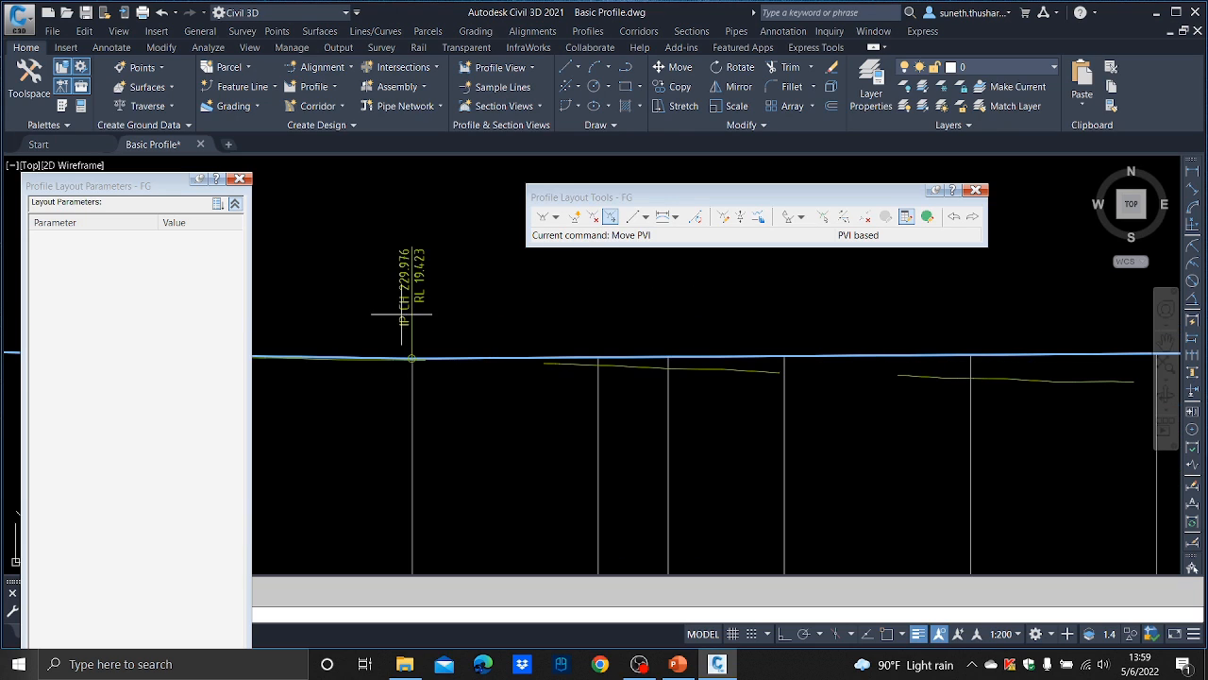
scroll(628, 368, "down", 4)
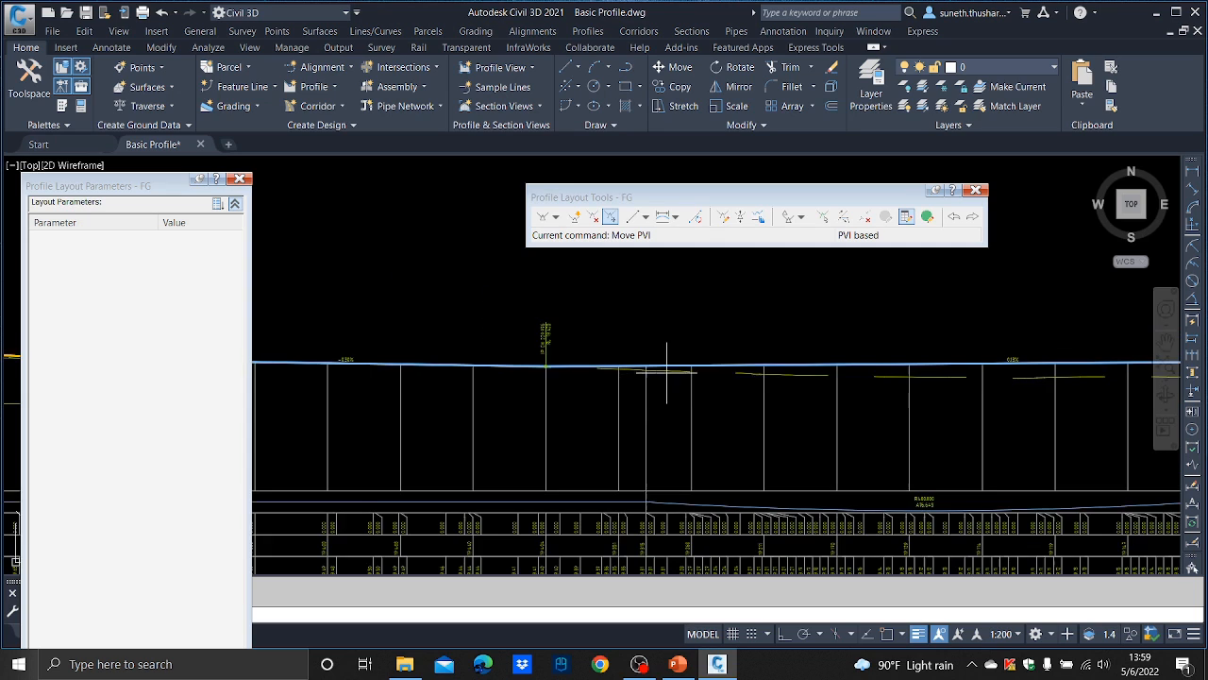
left_click(853, 377)
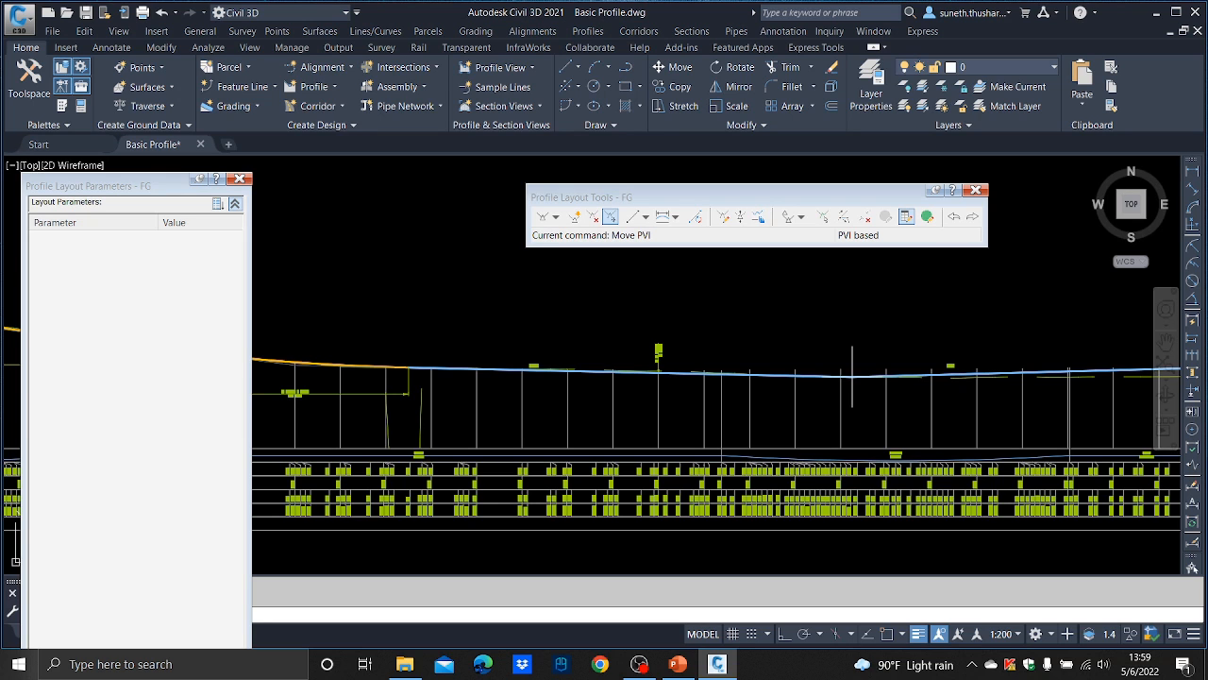
scroll(852, 377, "up", 4)
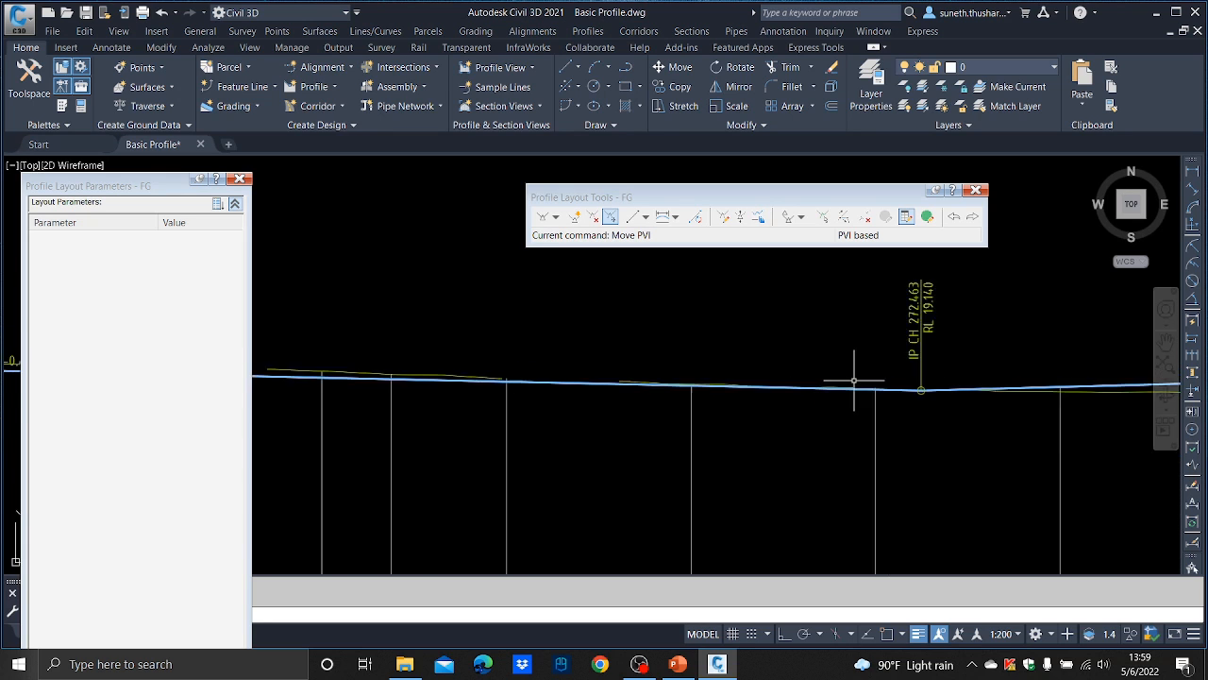
scroll(853, 380, "down", 4)
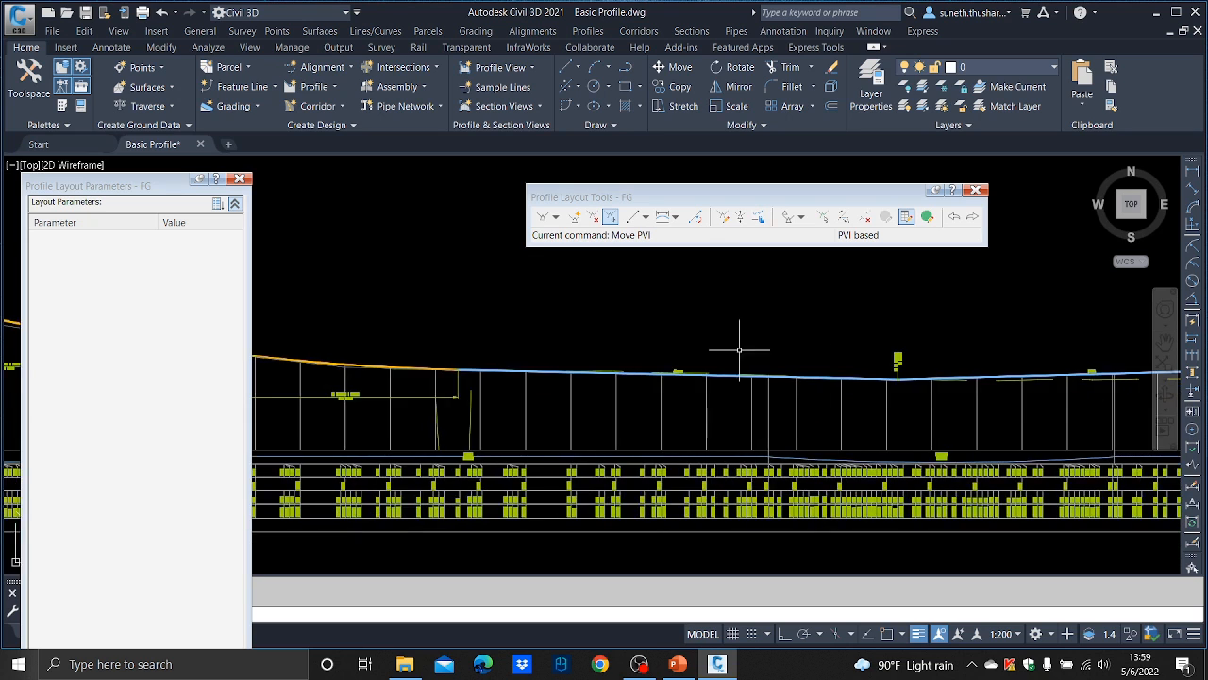
- Select the 150 m sag curve's PVI again and restore its Grade Out to -0.3%
scroll(693, 387, "up", 2)
scroll(651, 404, "down", 2)
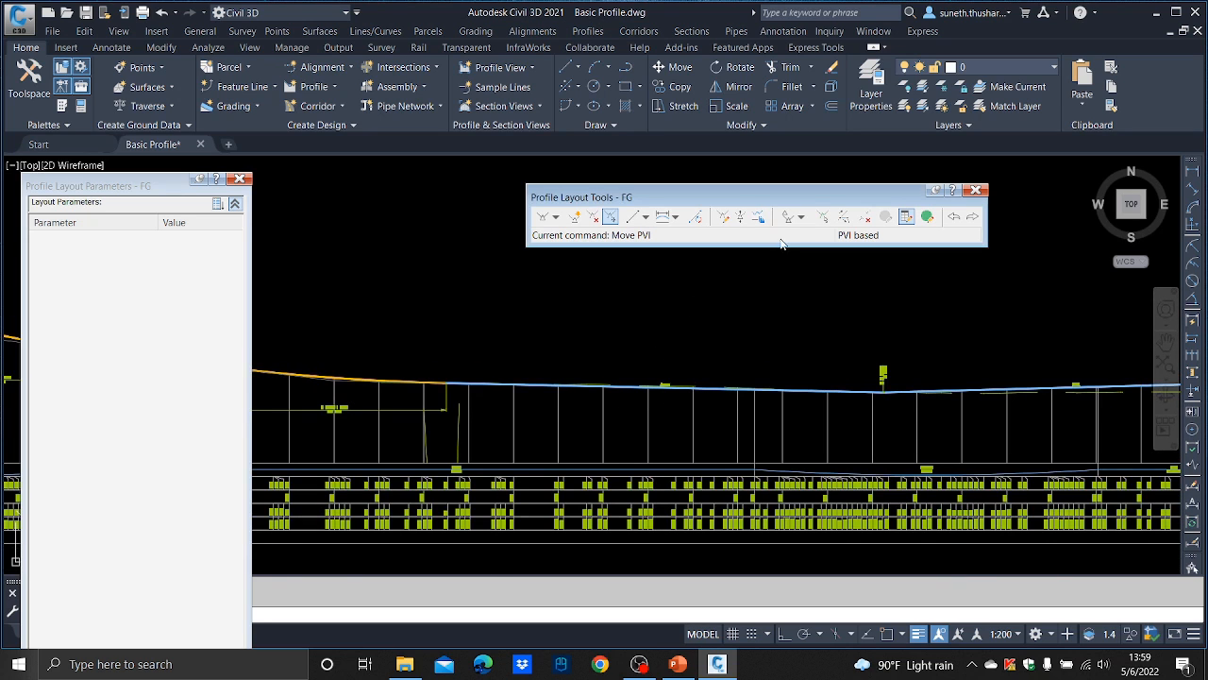
left_click(822, 217)
middle_click_drag(323, 403, 435, 405)
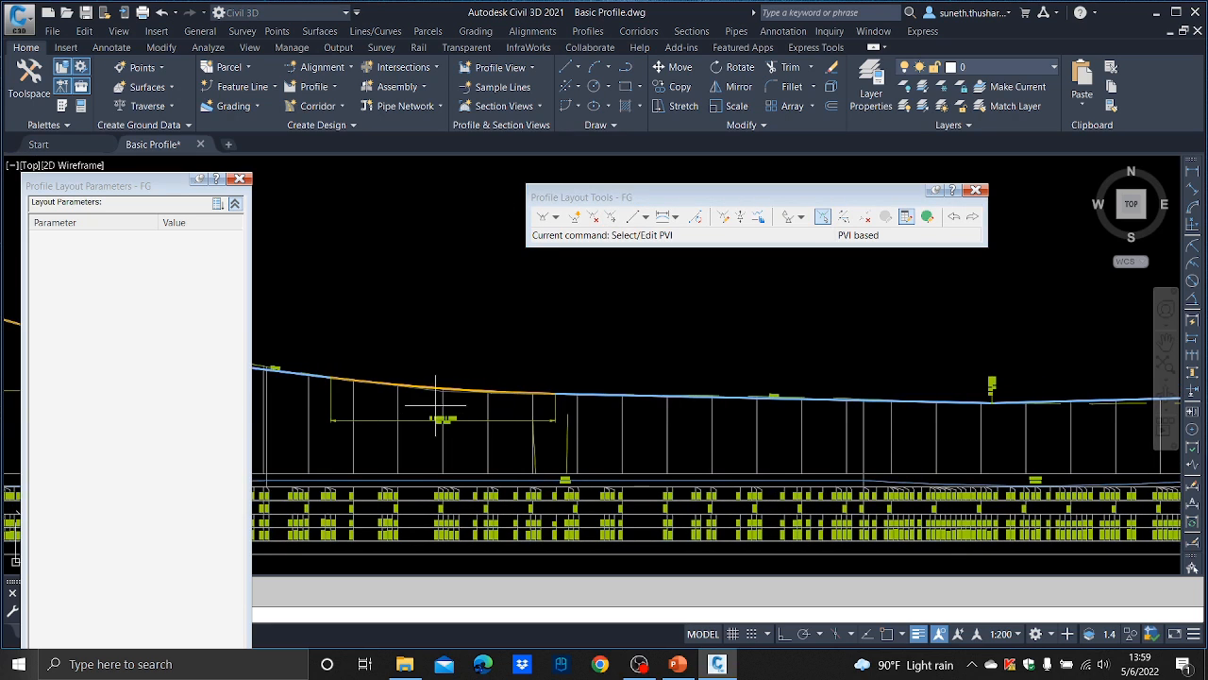
left_click(444, 389)
left_click(209, 375)
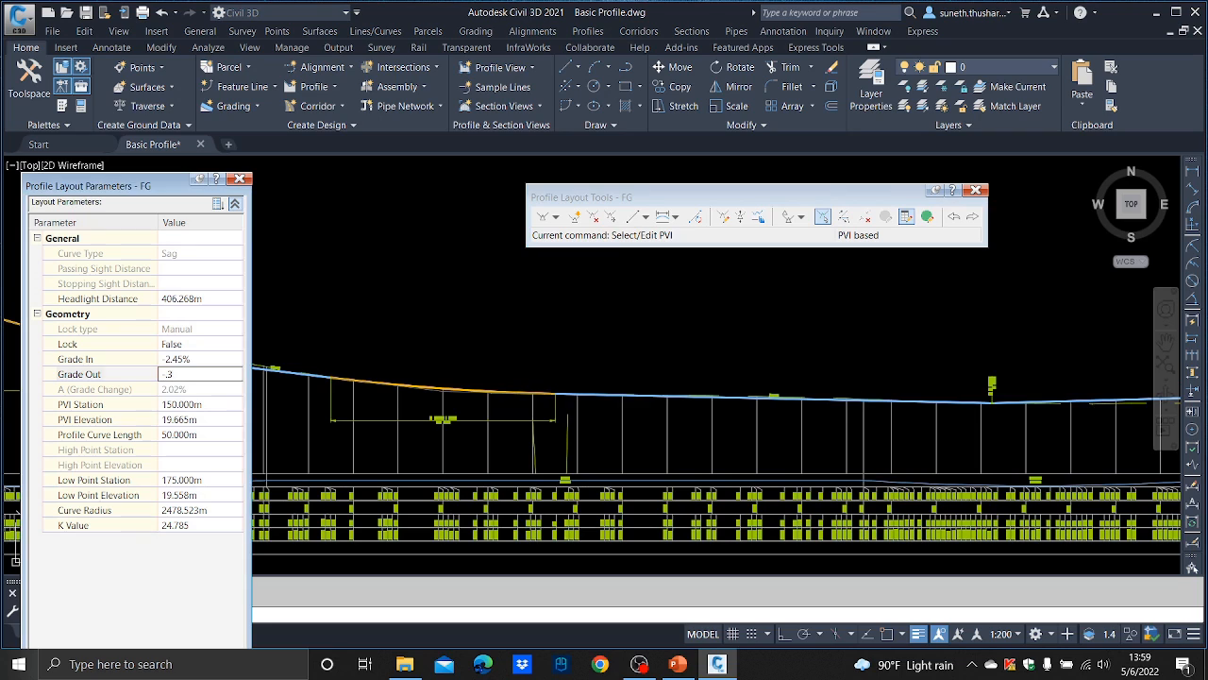
key("Return")
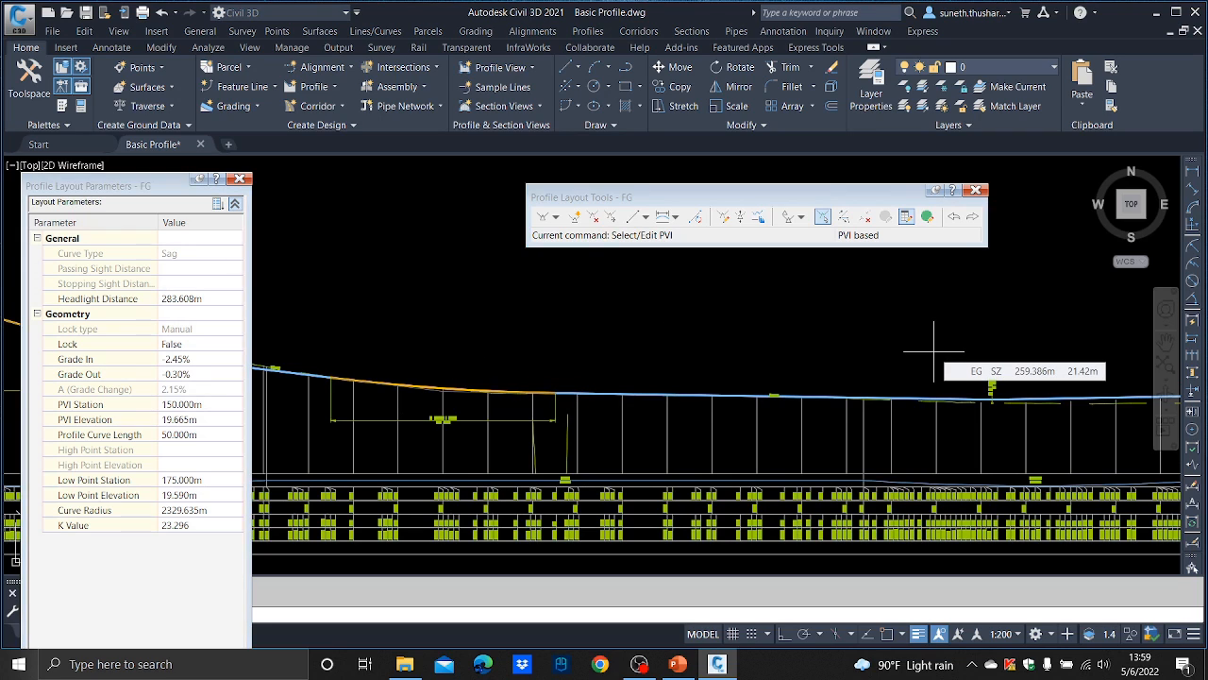
key("Escape")
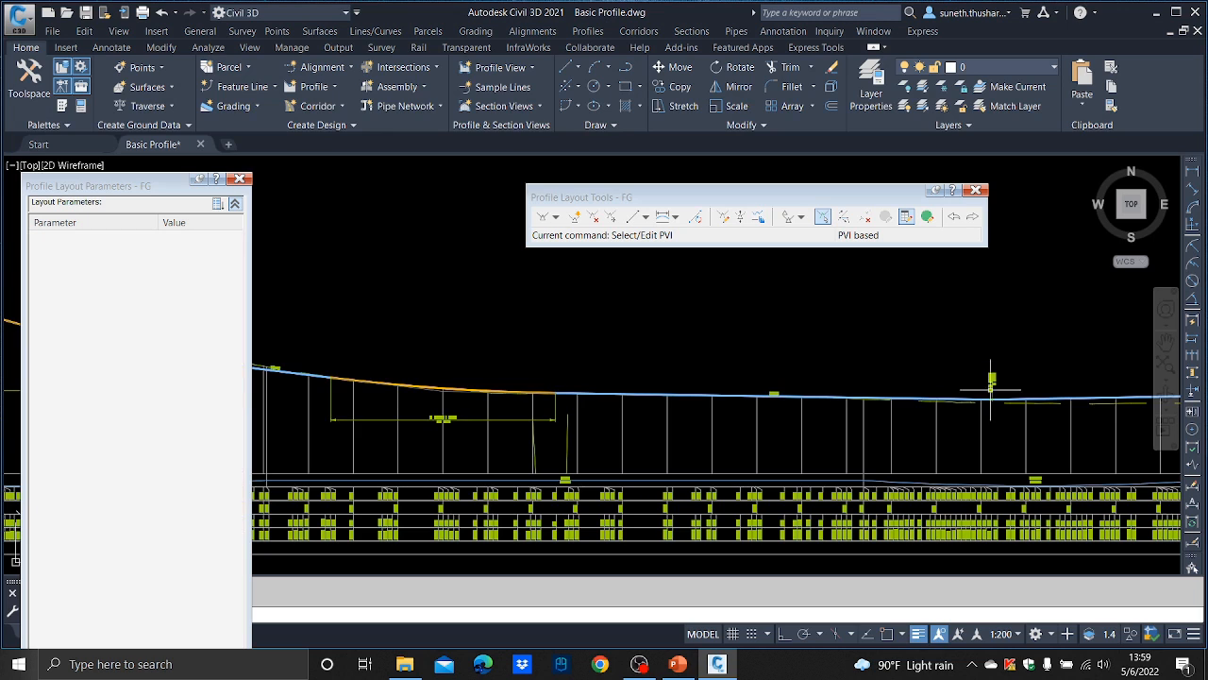
- Select the low PVI following the 150 m sag curve and set its PVI station to 270 m
scroll(983, 404, "up", 3)
scroll(970, 407, "down", 2)
scroll(478, 386, "up", 4)
scroll(607, 386, "down", 3)
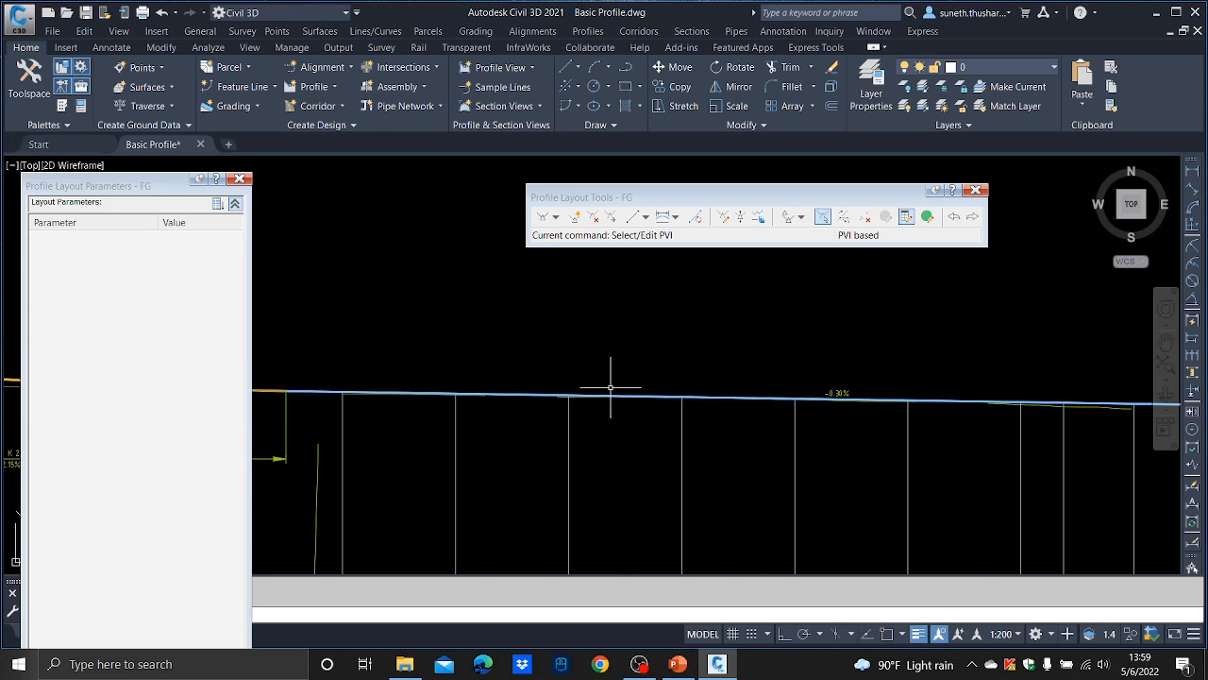
middle_click_drag(913, 386, 154, 403)
middle_click_drag(834, 356, 452, 367)
scroll(849, 363, "down", 3)
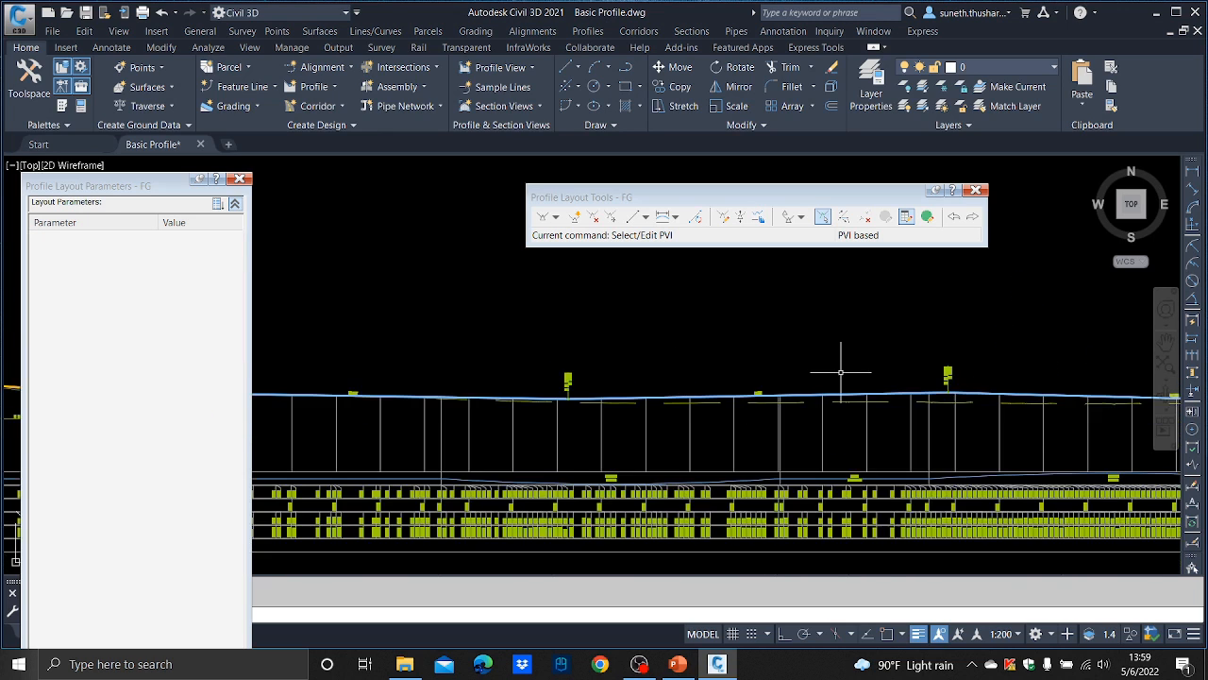
scroll(789, 367, "up", 1)
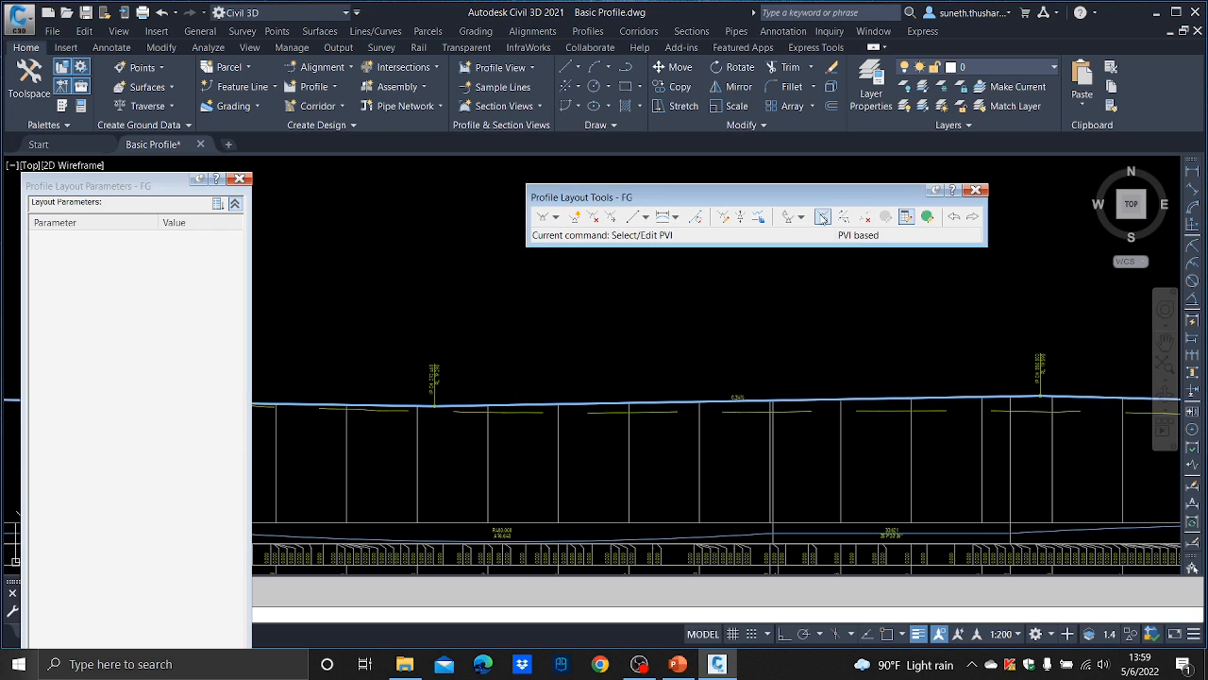
left_click(822, 216)
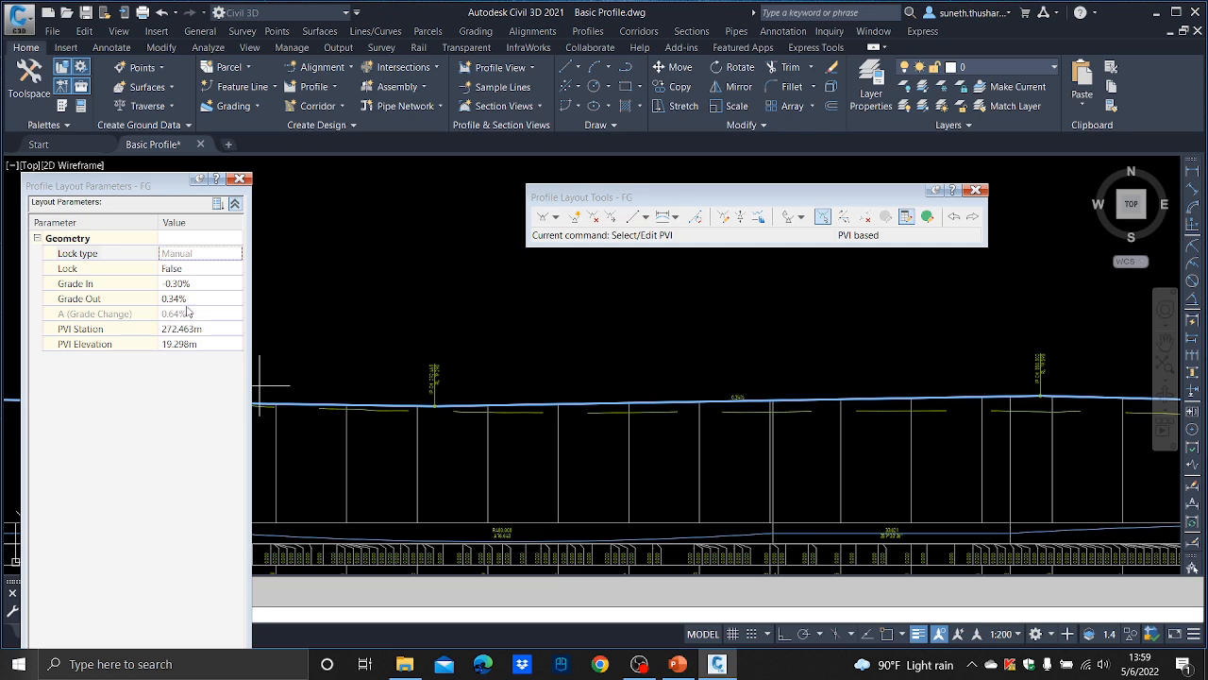
left_click(200, 330)
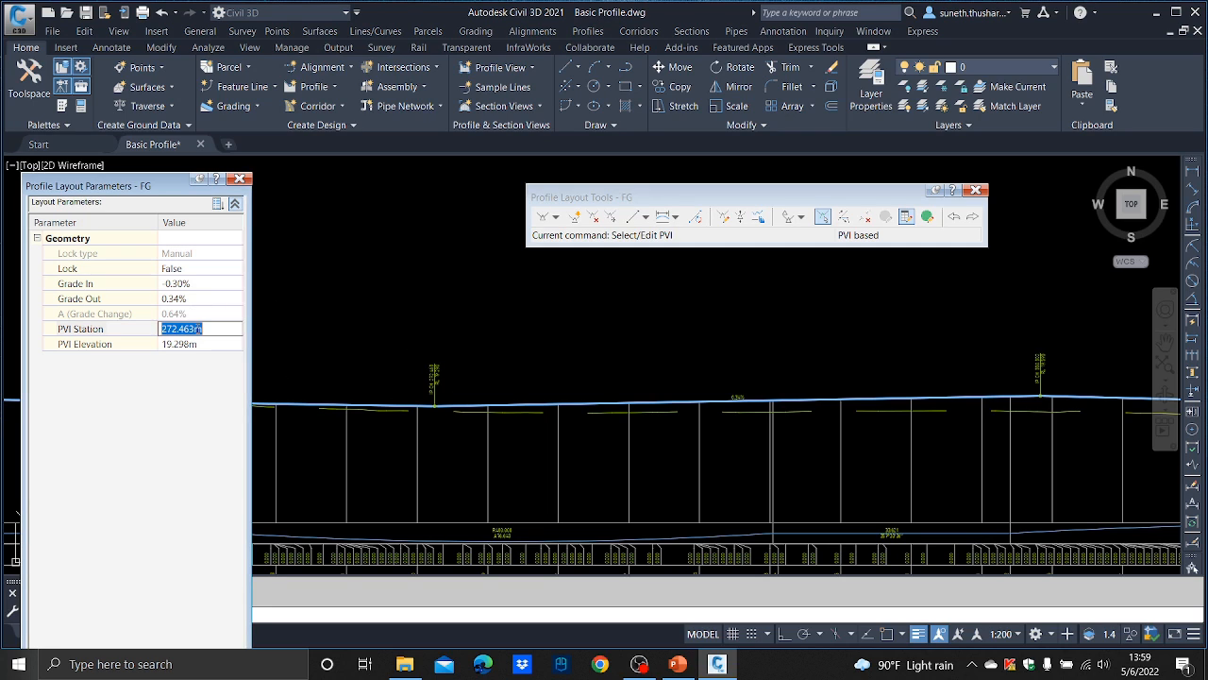
type("270")
key("Return")
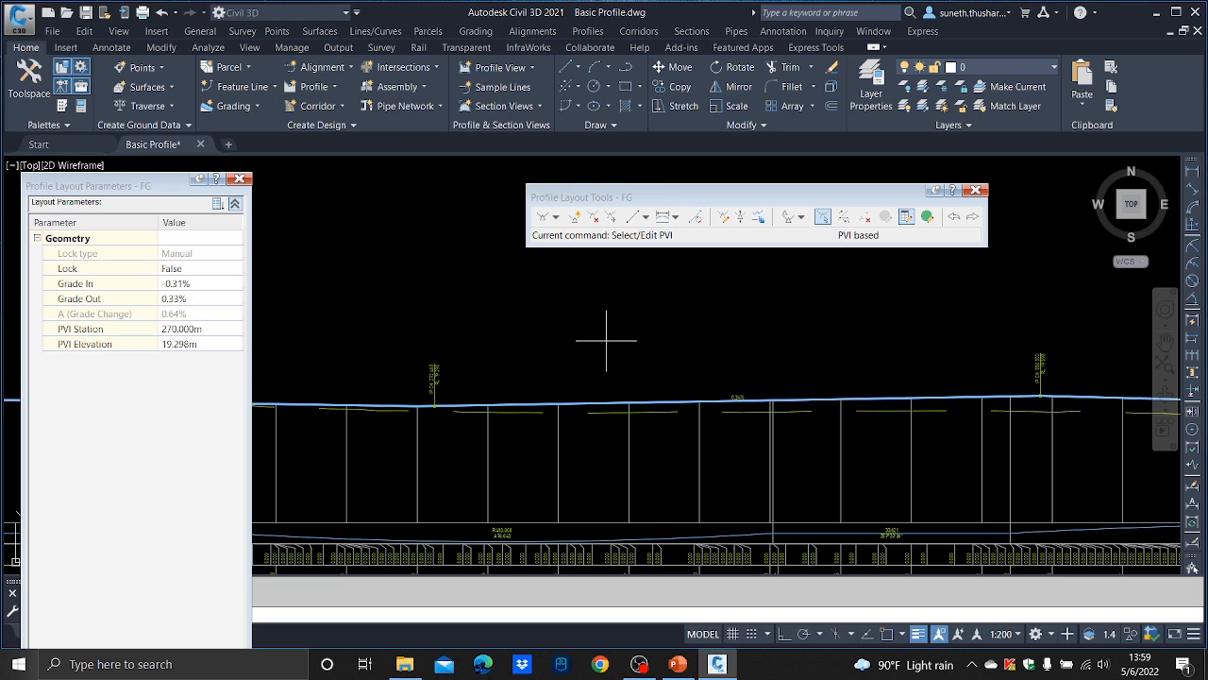
key("Escape")
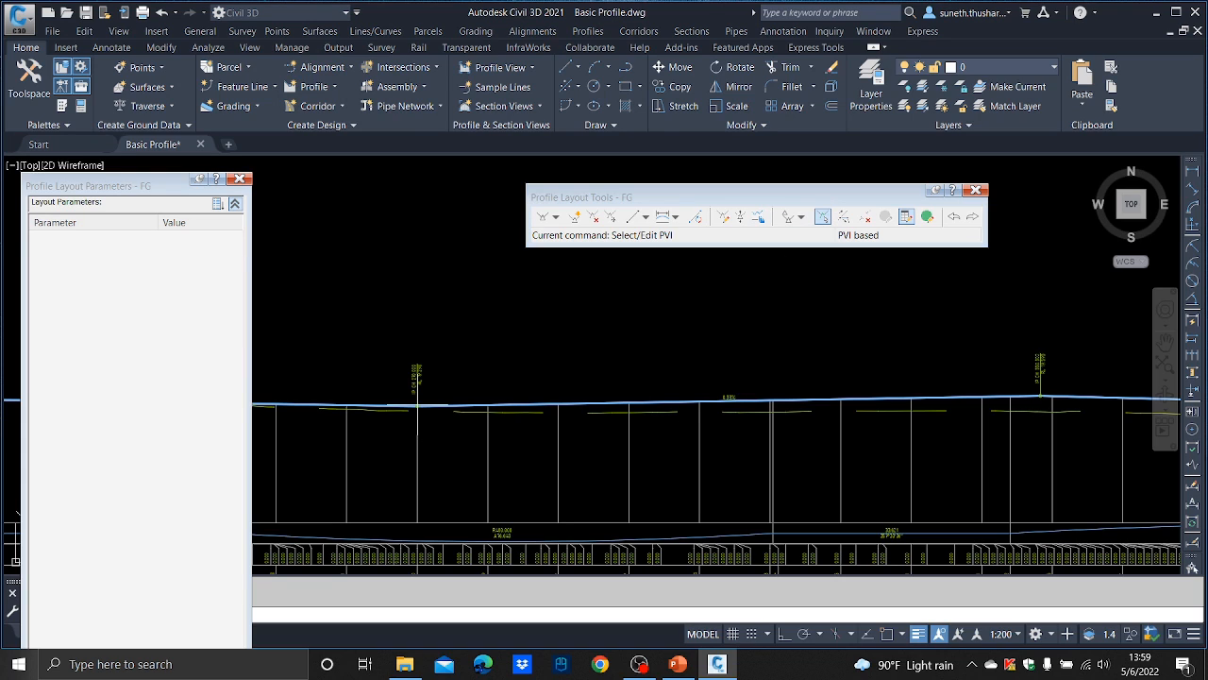
- Select the FG PVI at station 270 m and set its Grade Out to 0.3%
left_click(416, 406)
left_click(188, 299)
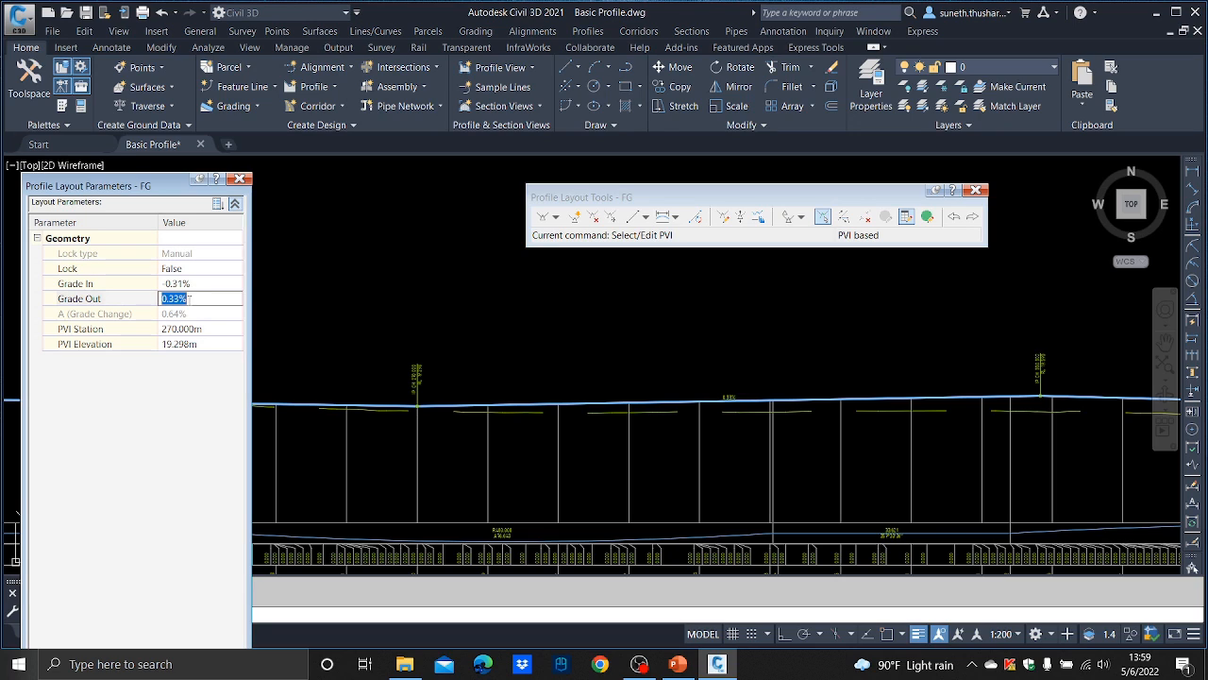
type(".3")
key("Return")
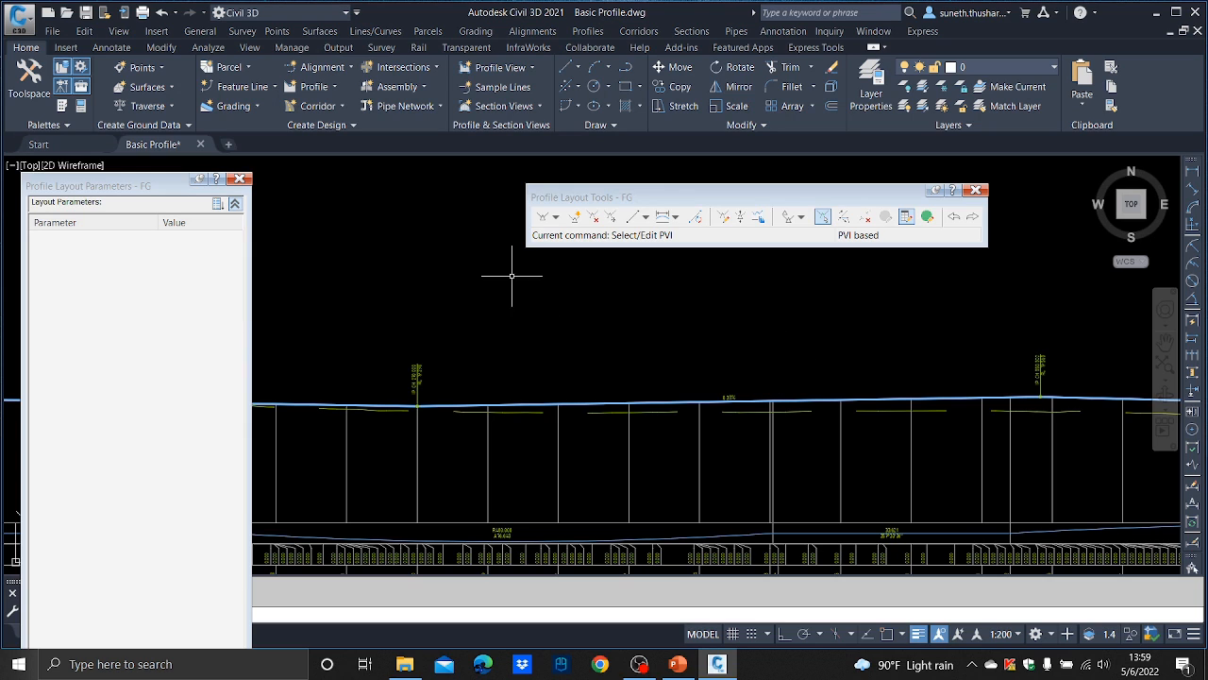
- Add a 50 m parabolic vertical curve at the low PVI at station 270 m
left_click(663, 216)
left_click(418, 402)
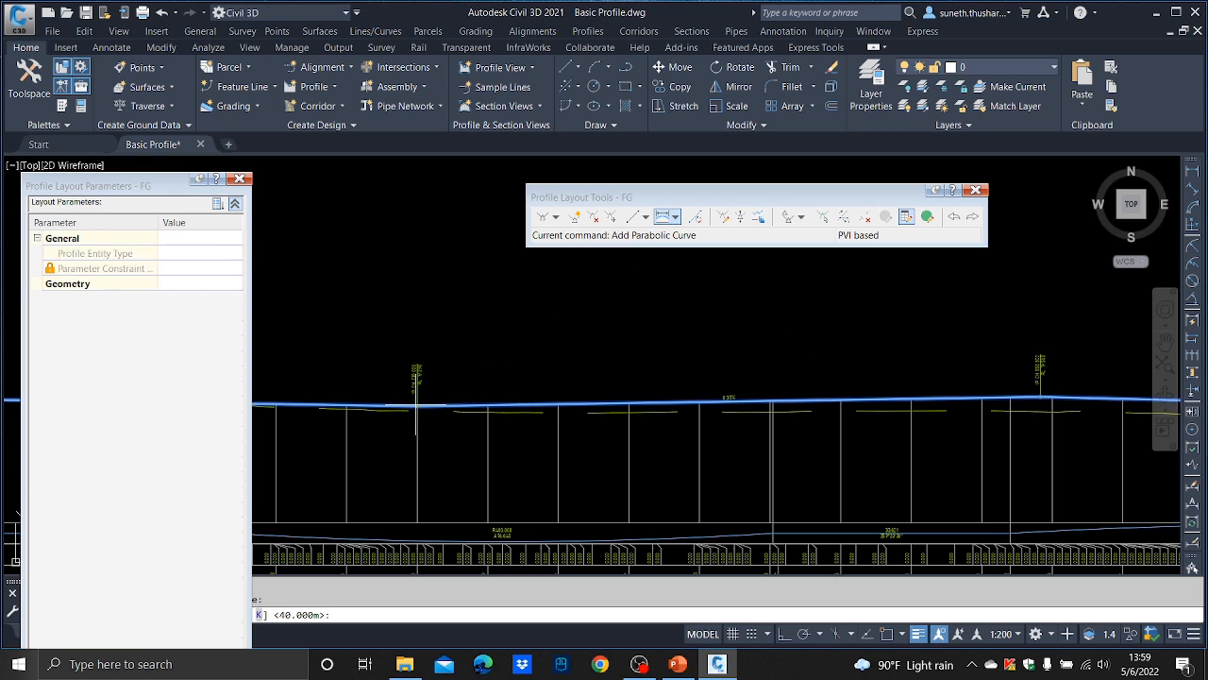
type("50")
key("Return")
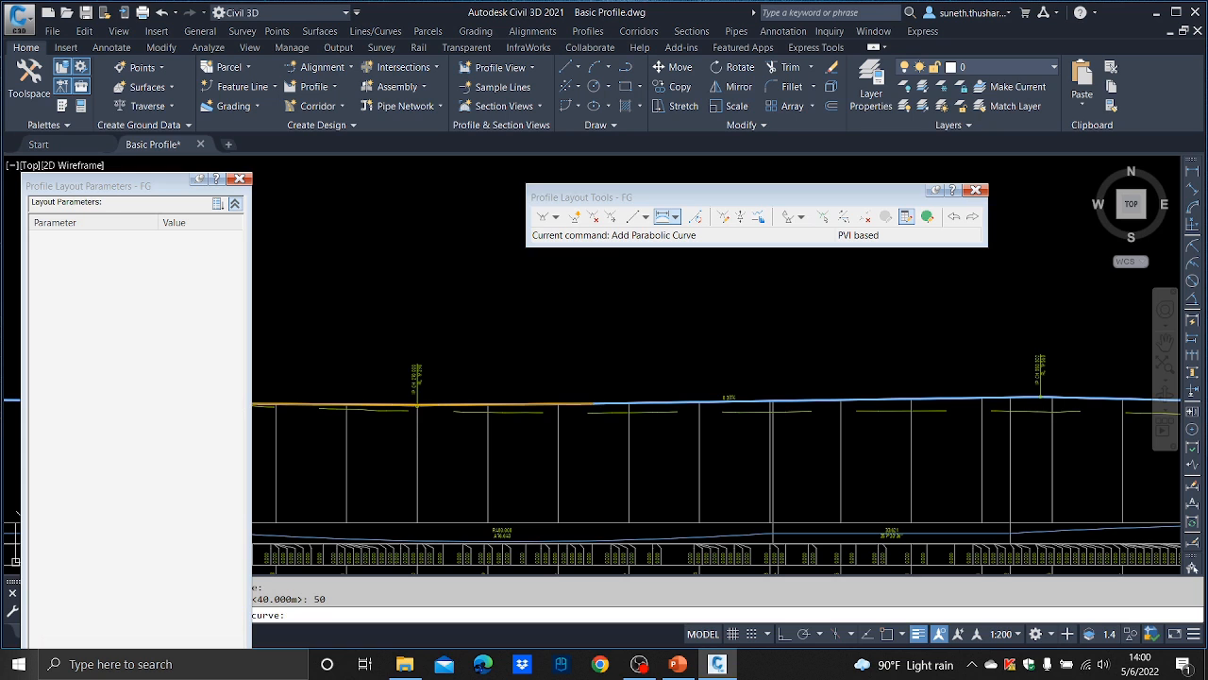
key("Escape")
- Add a 100 m parabolic vertical curve at the crest PVI following the 50 m sag curve
scroll(526, 431, "down", 2)
middle_click_drag(864, 400, 548, 370)
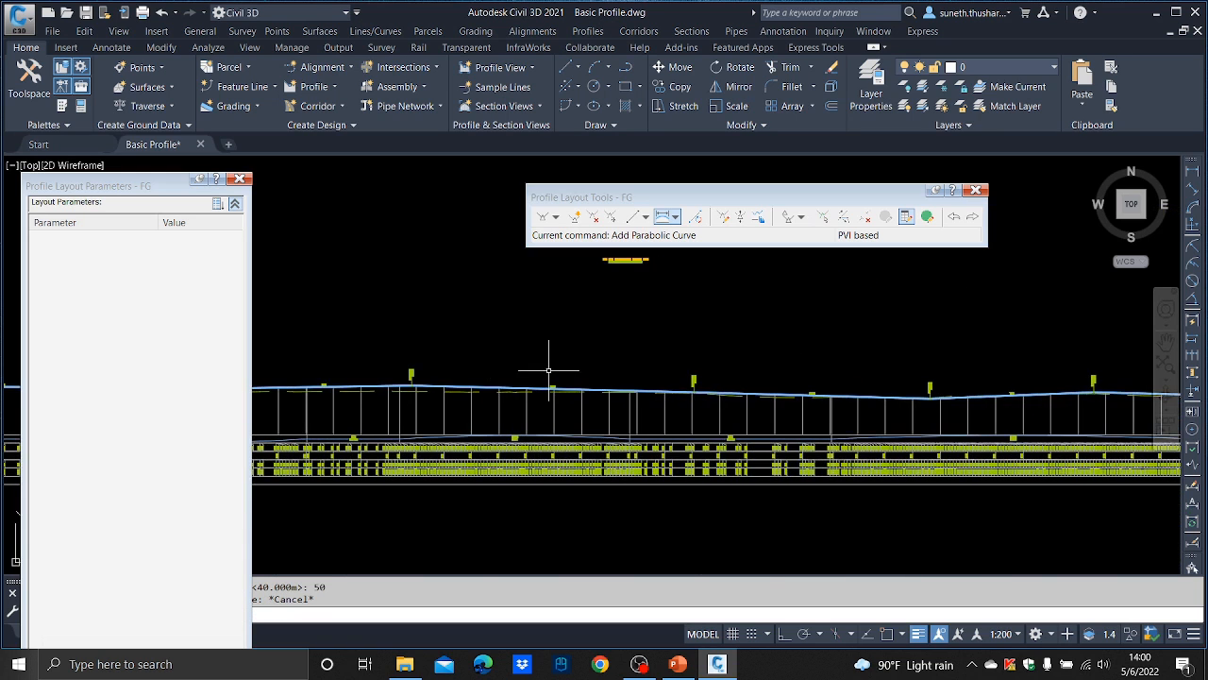
scroll(461, 391, "up", 2)
middle_click_drag(429, 406, 600, 385)
scroll(575, 379, "down", 1)
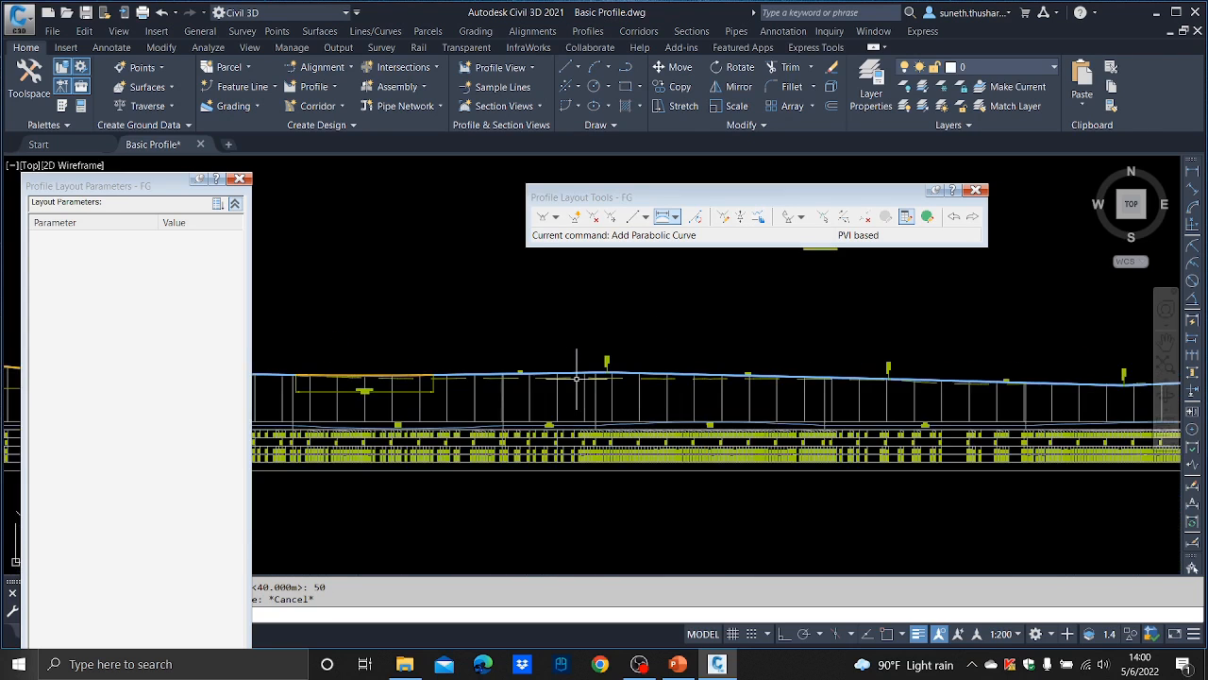
scroll(566, 378, "up", 1)
left_click(665, 217)
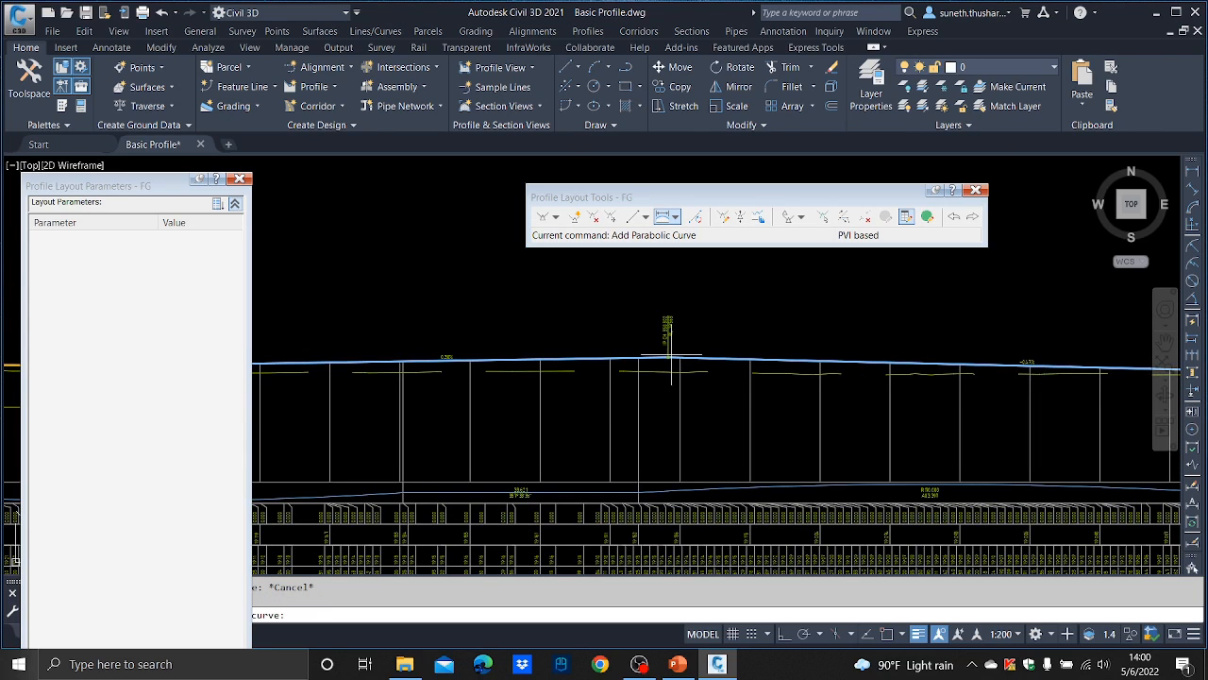
left_click(671, 356)
type("100")
key("Return")
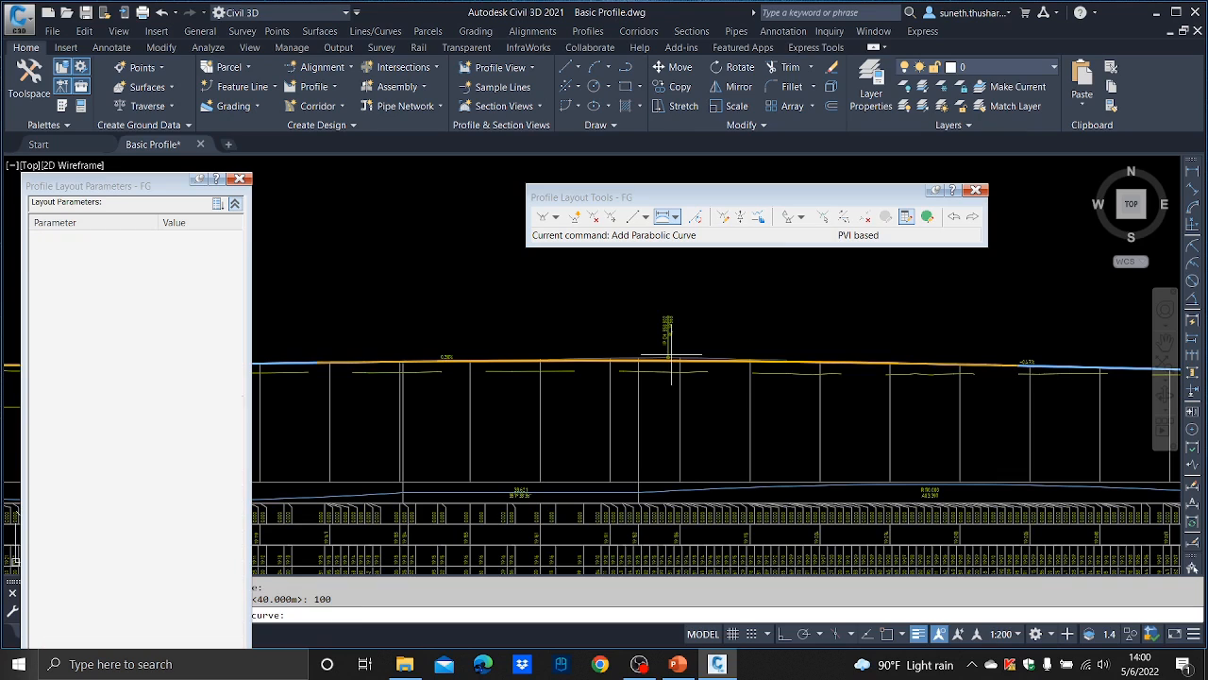
key("Escape")
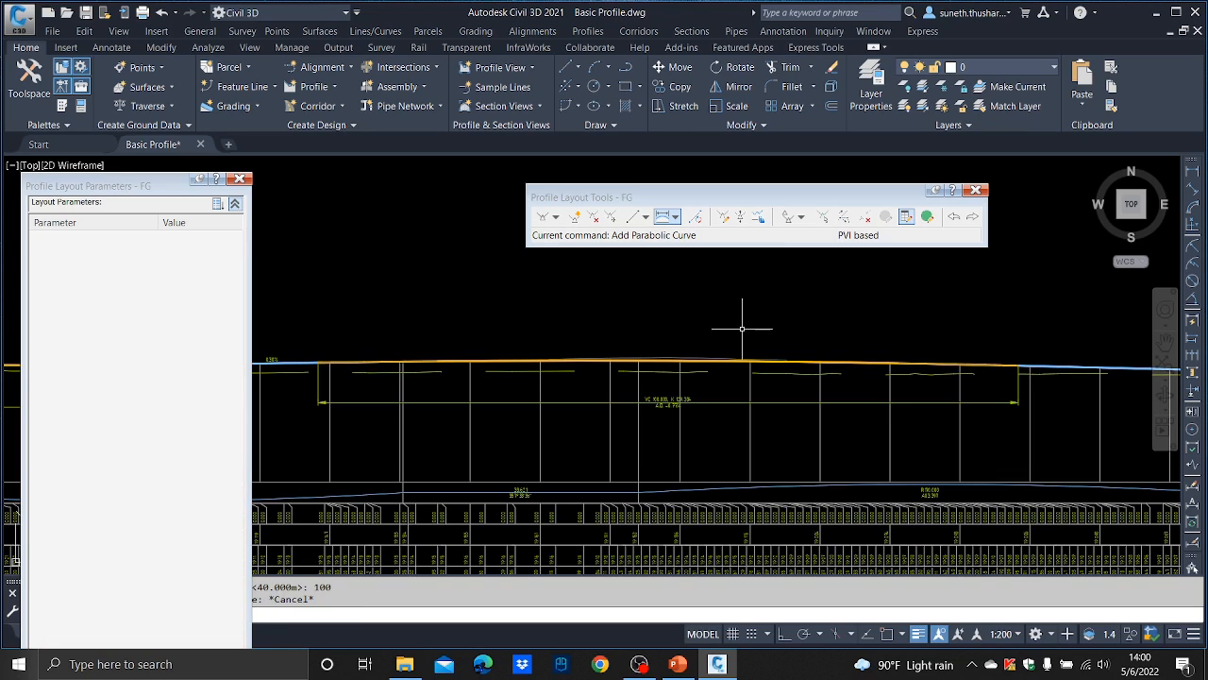
- Inspect the tangent between the 50 m and 100 m vertical curves and the remaining PVIs along the FG profile
scroll(741, 330, "down", 3)
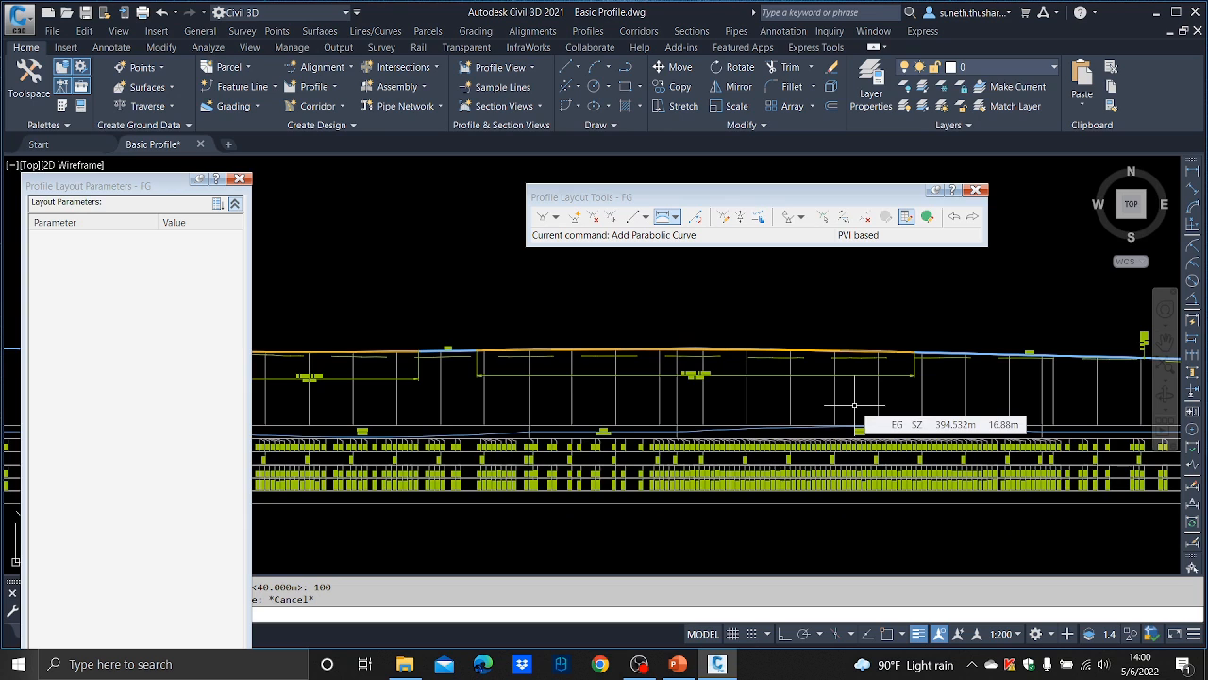
scroll(553, 372, "up", 3)
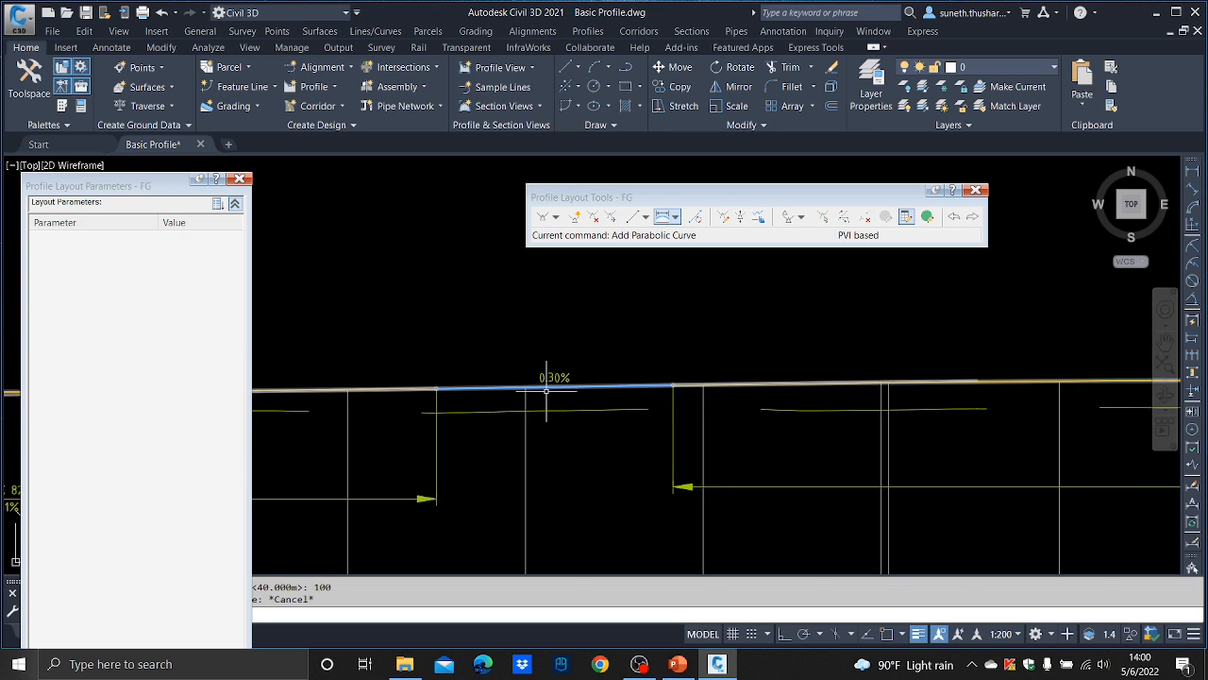
scroll(561, 390, "down", 3)
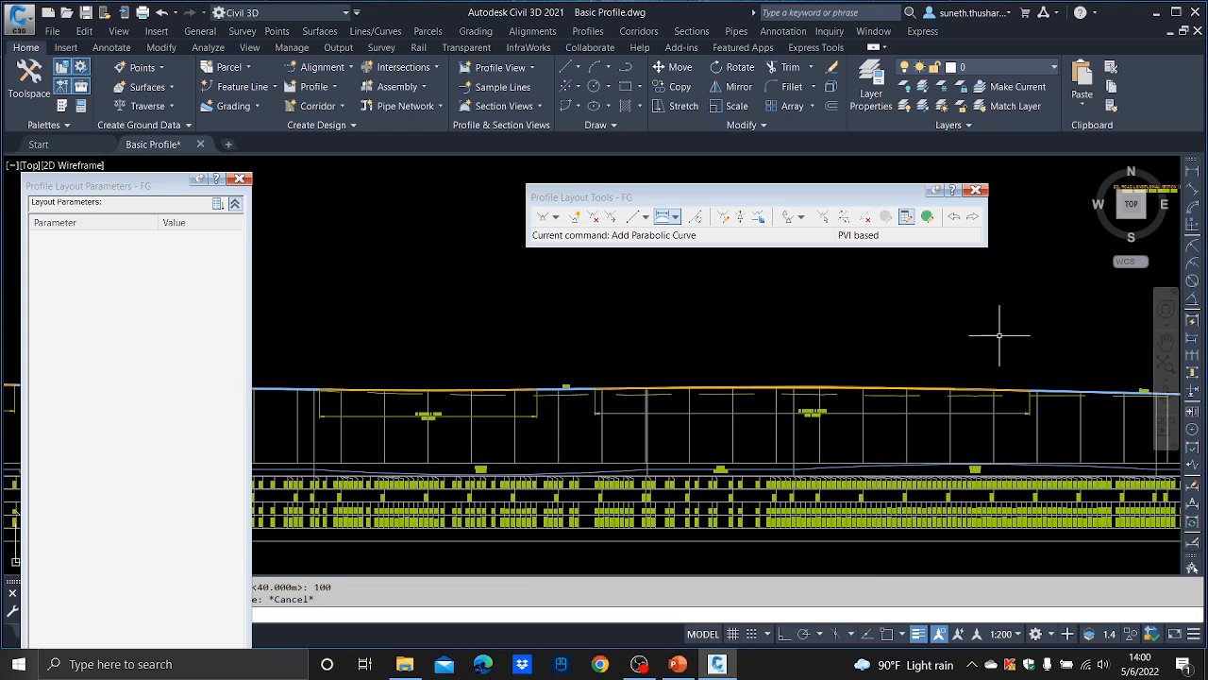
middle_click_drag(1082, 355, 590, 332)
scroll(733, 344, "up", 2)
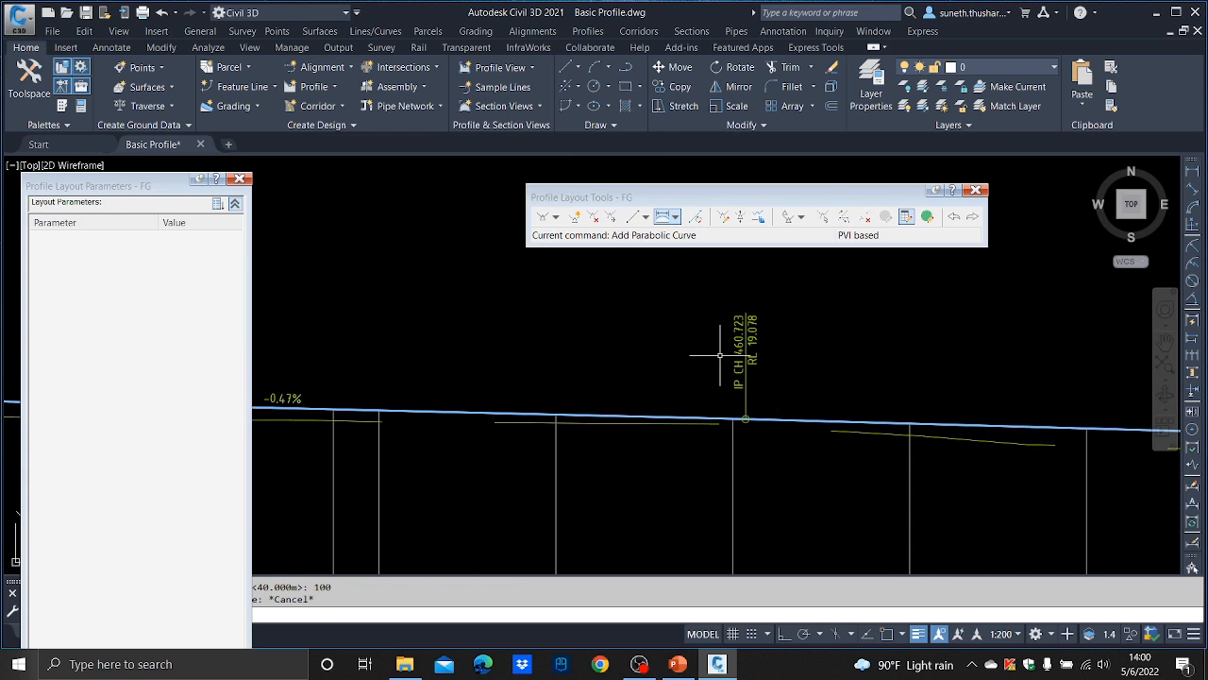
scroll(860, 342, "down", 4)
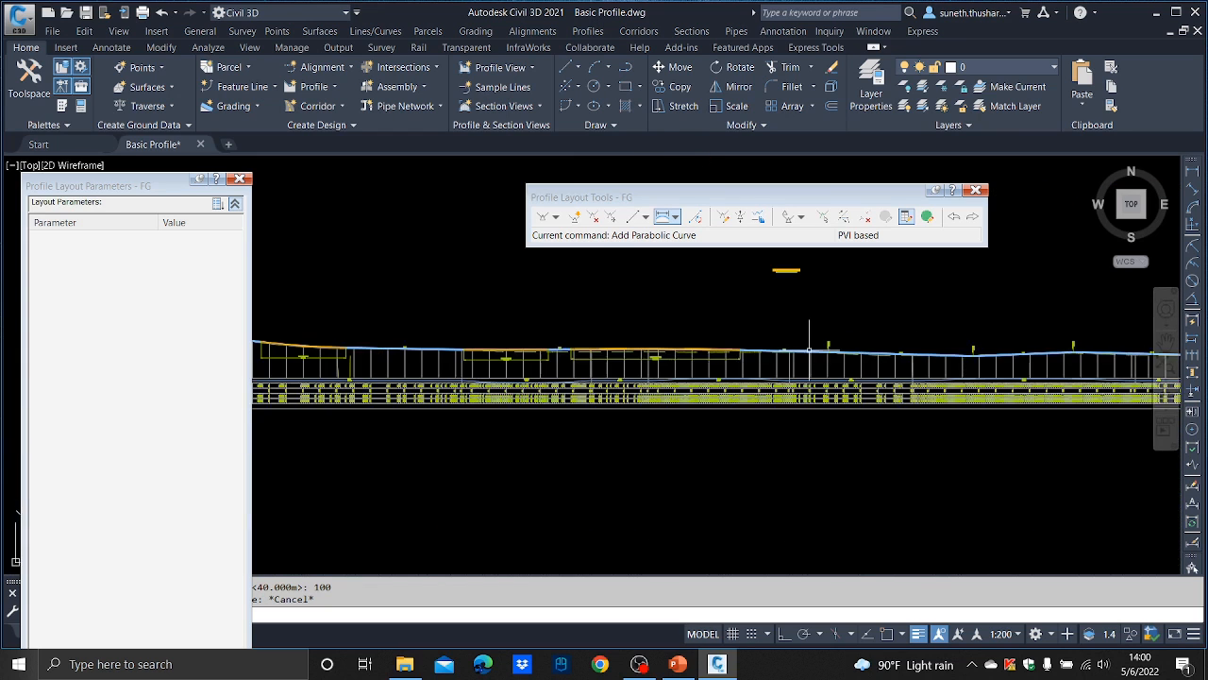
scroll(903, 357, "up", 2)
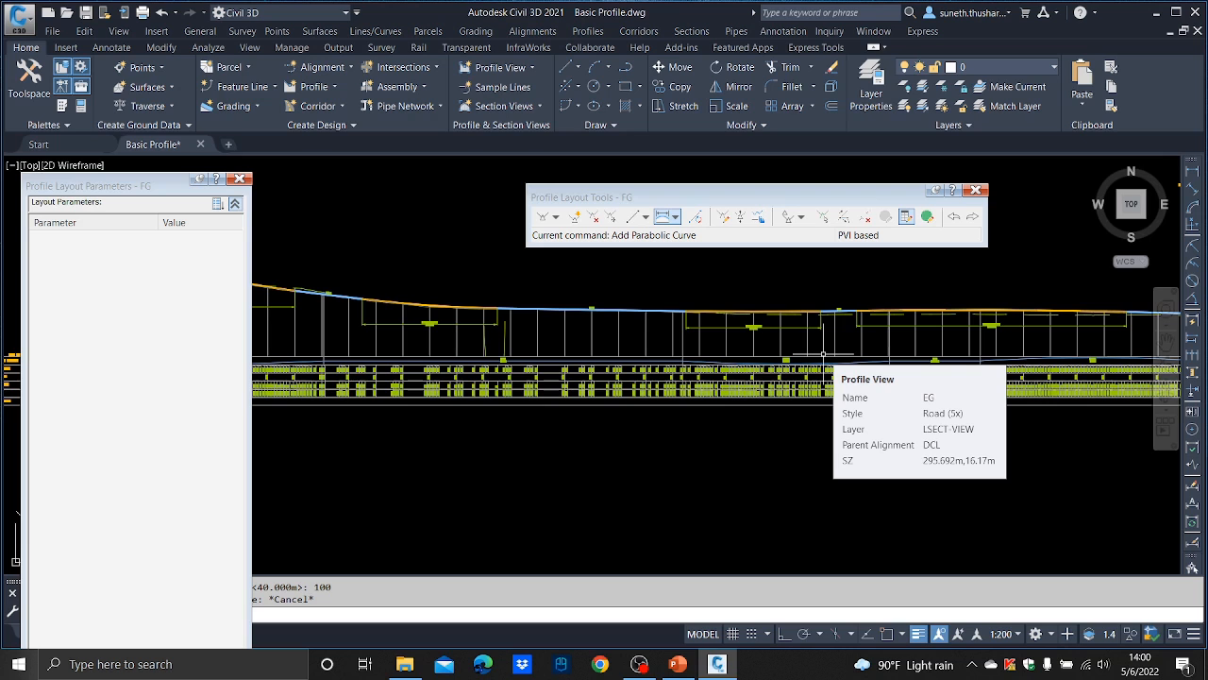
- Examine the cut/fill depth, design level, existing level and chainage bands at the start of the profile view
scroll(717, 368, "up", 5)
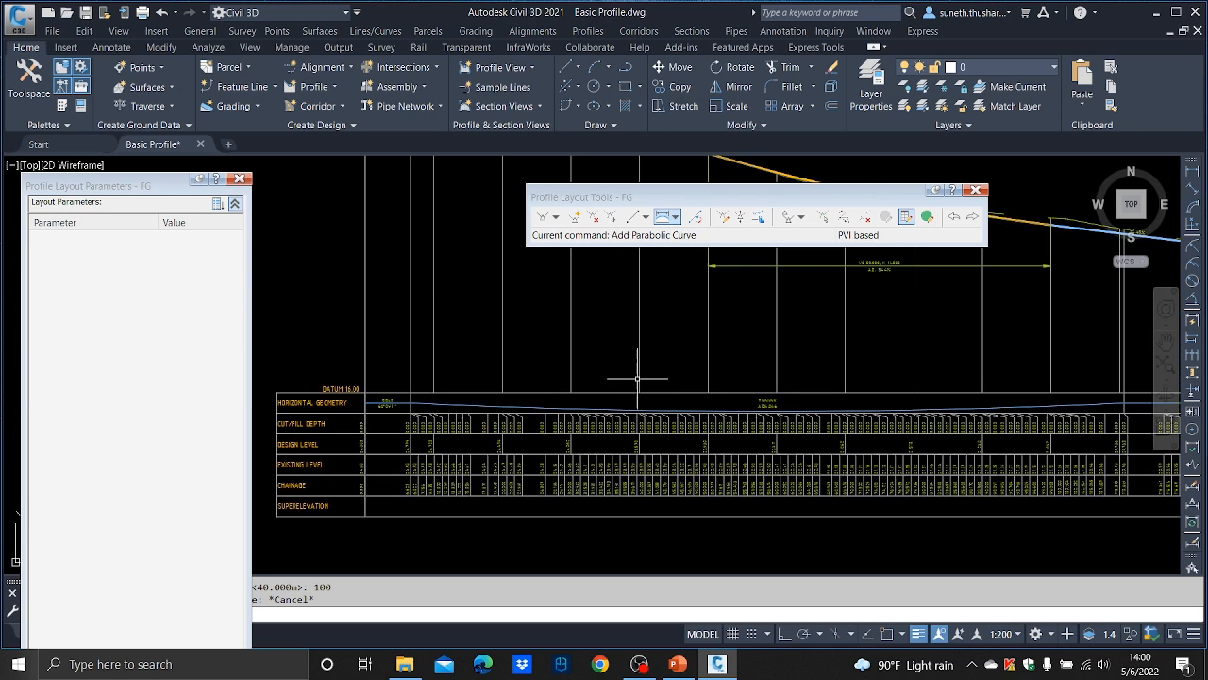
middle_click_drag(547, 380, 822, 333)
scroll(677, 380, "up", 2)
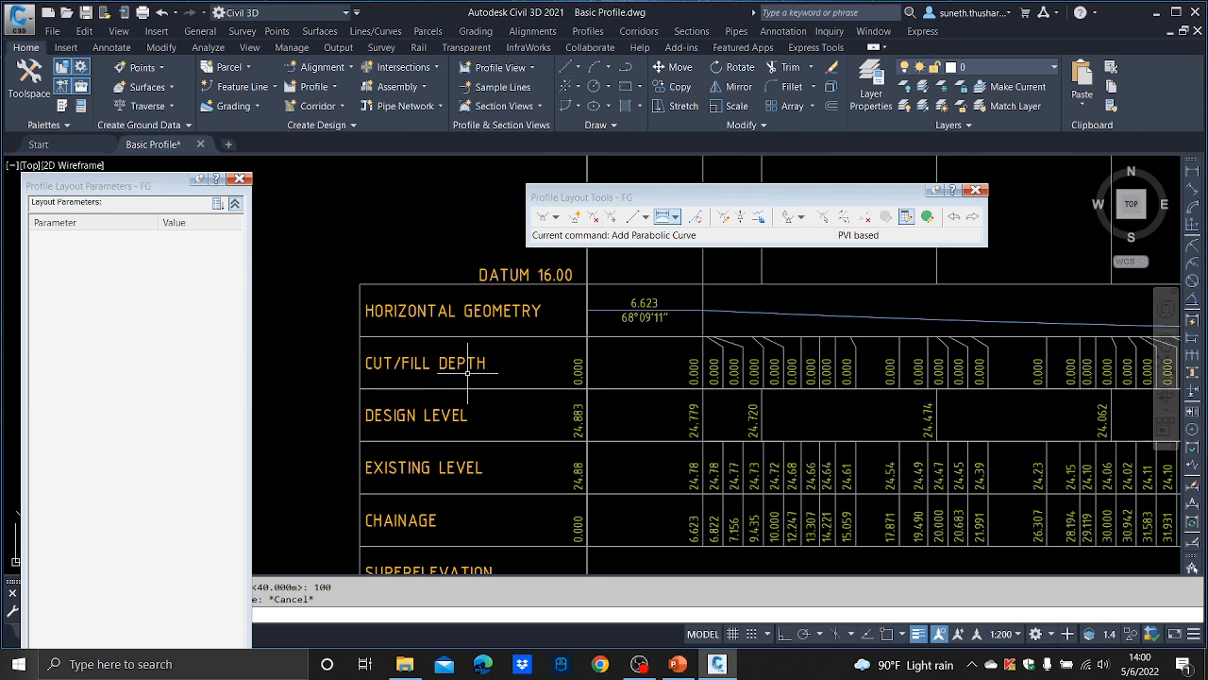
scroll(469, 372, "down", 4)
scroll(571, 378, "up", 4)
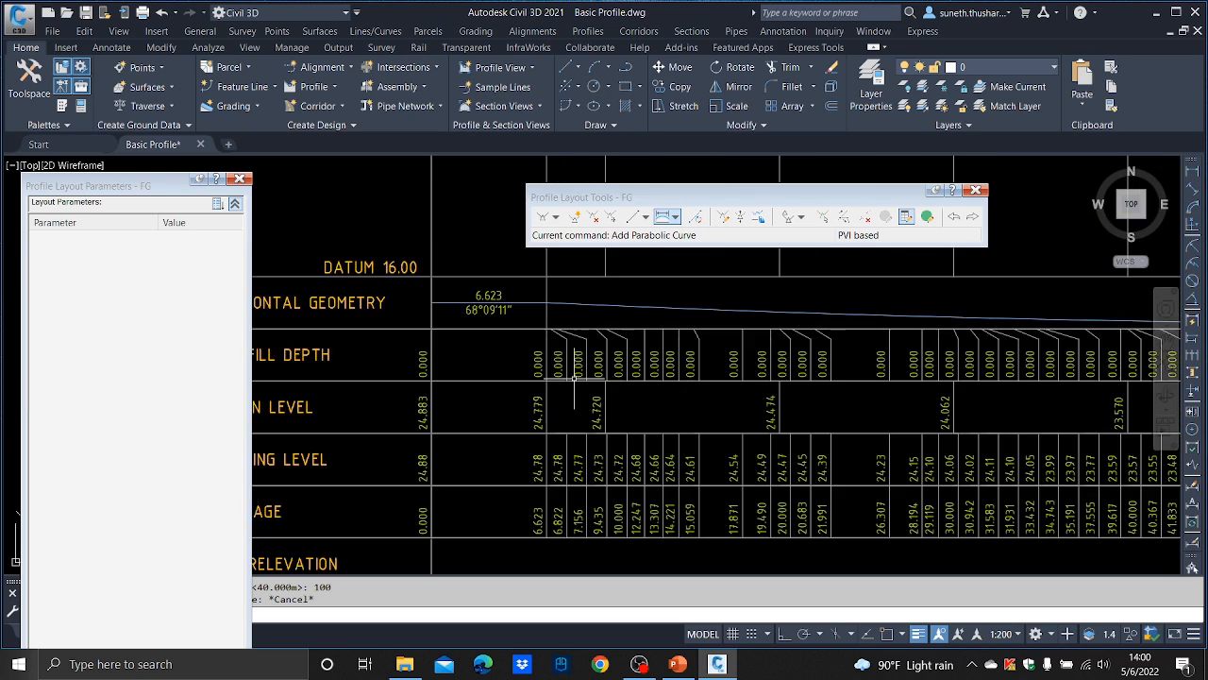
scroll(547, 378, "down", 4)
scroll(472, 390, "up", 4)
middle_click_drag(494, 394, 379, 397)
scroll(440, 397, "down", 2)
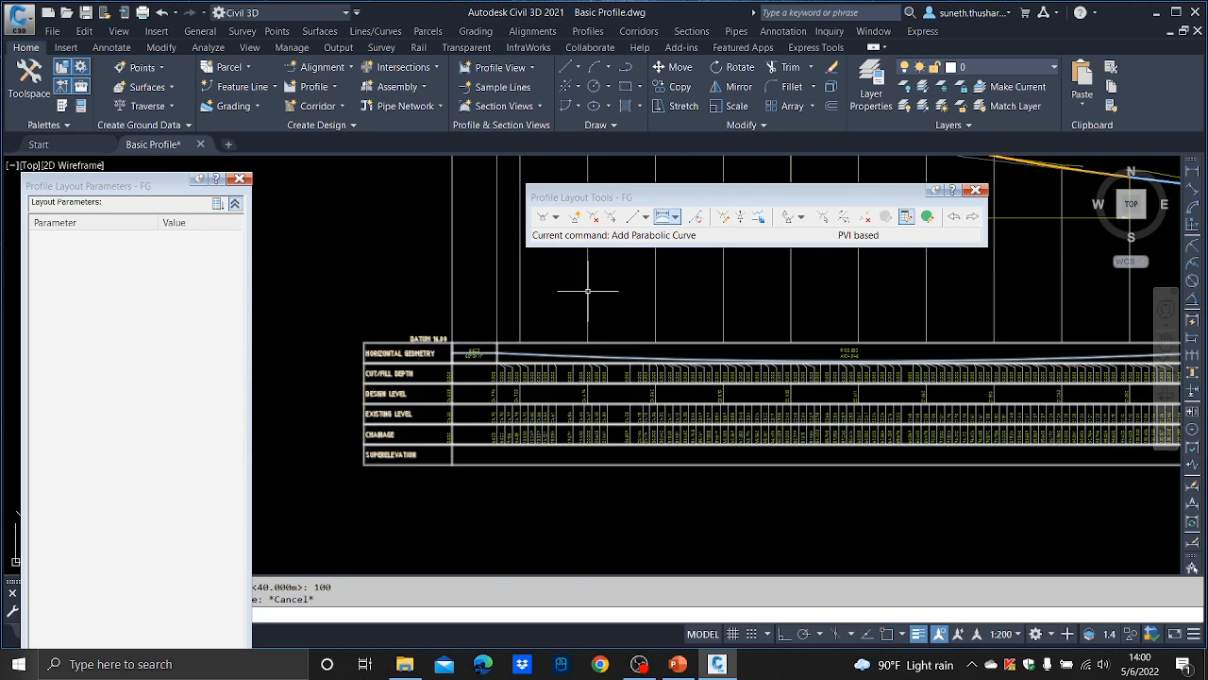
- Open the band settings in the EG profile view's properties and widen the Style column to show the full band names
left_click(586, 297)
right_click(587, 291)
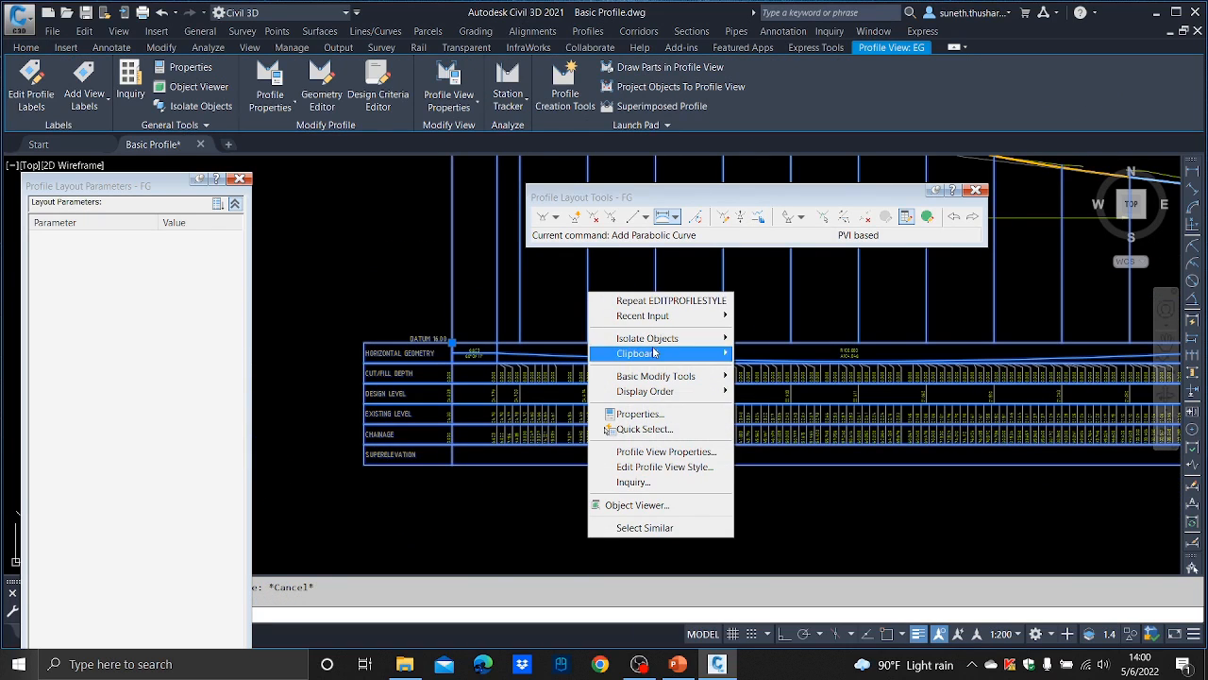
left_click(677, 452)
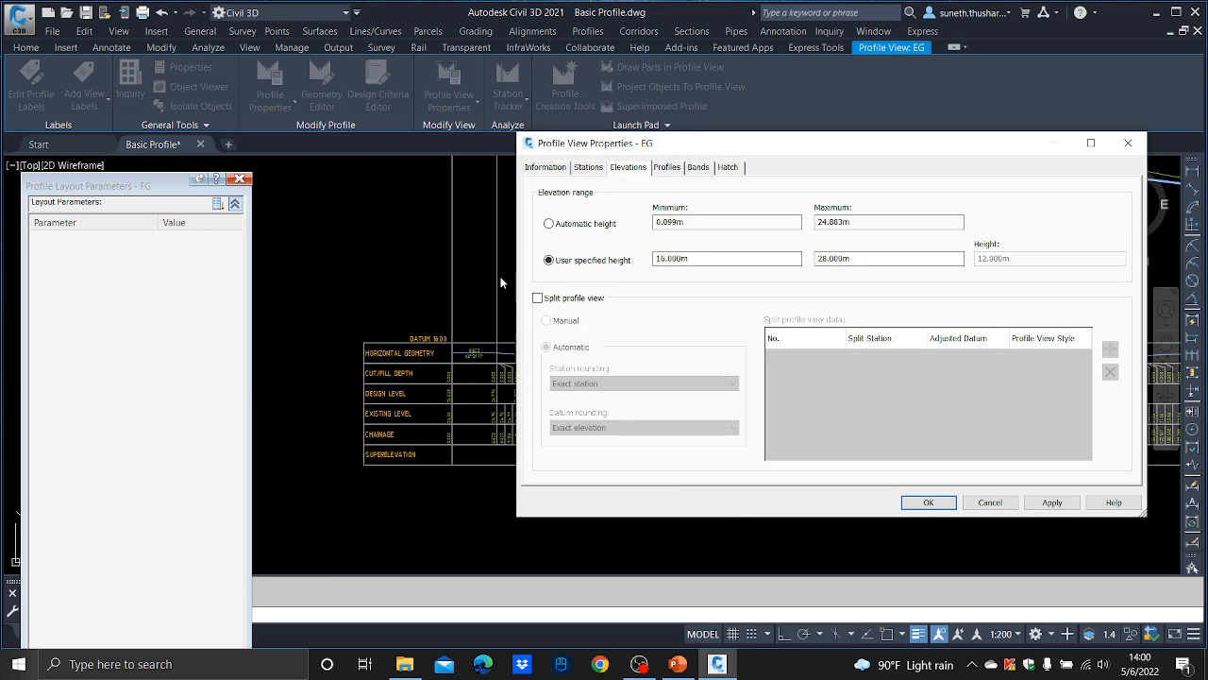
left_click(699, 170)
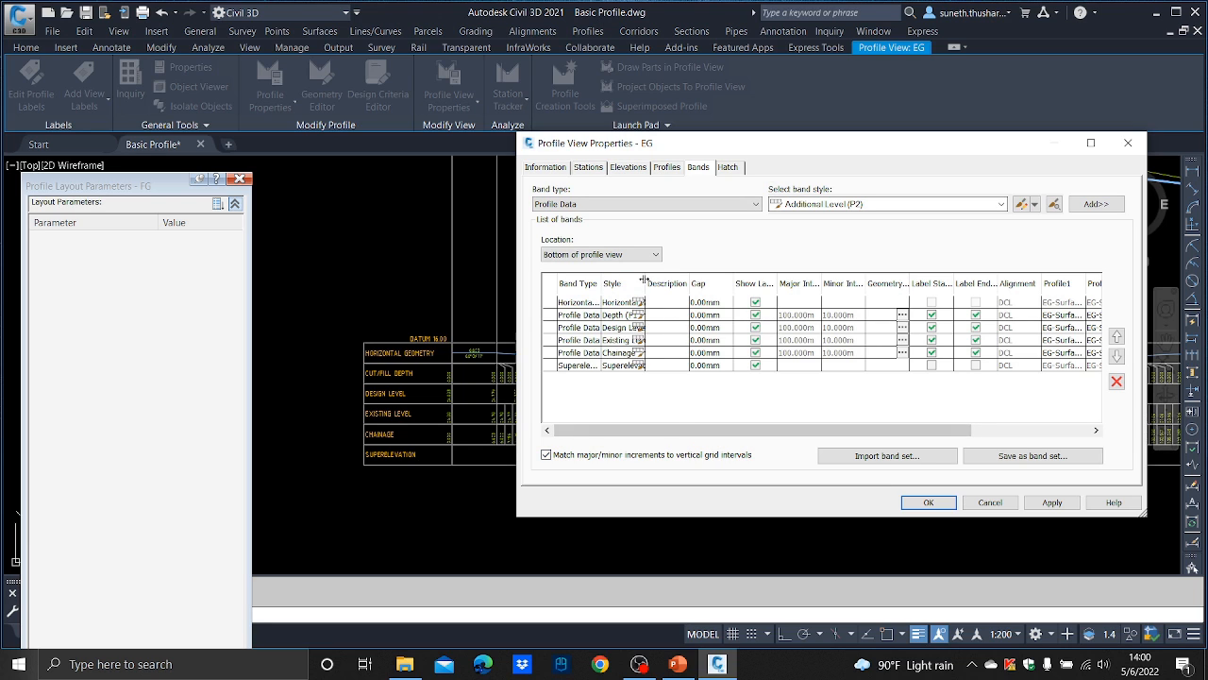
left_click_drag(645, 283, 726, 287)
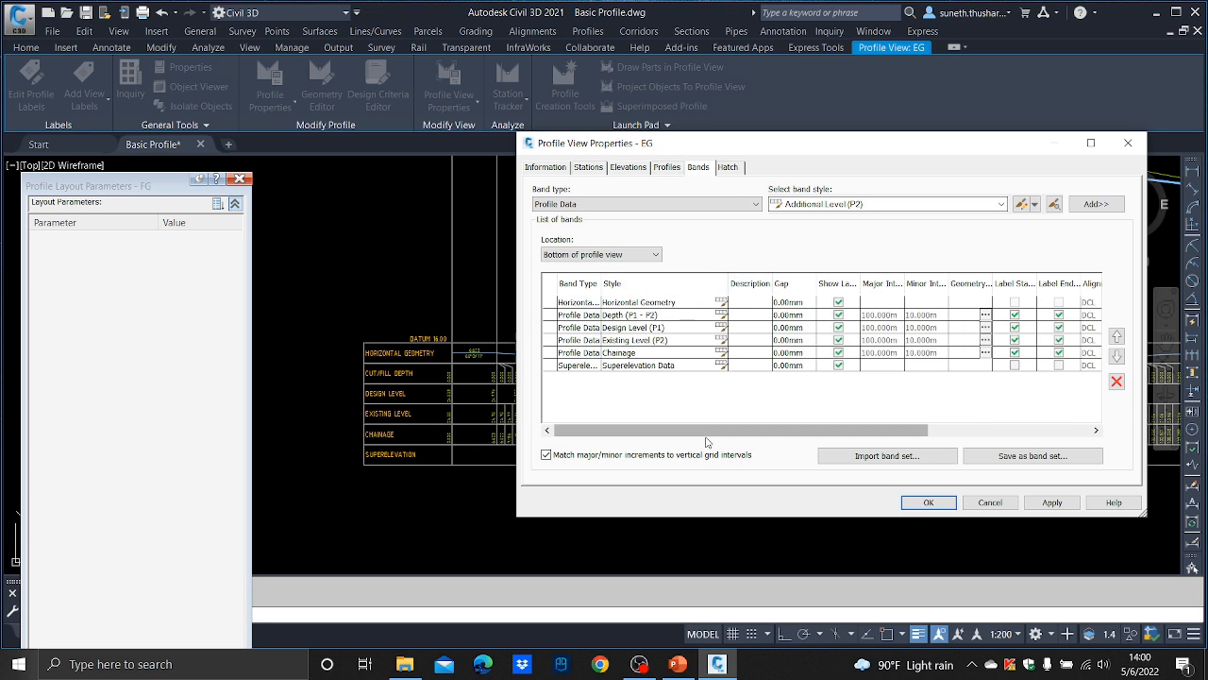
- Set Profile1 of the Depth (P1 - P2) band to FG
left_click_drag(730, 431, 927, 406)
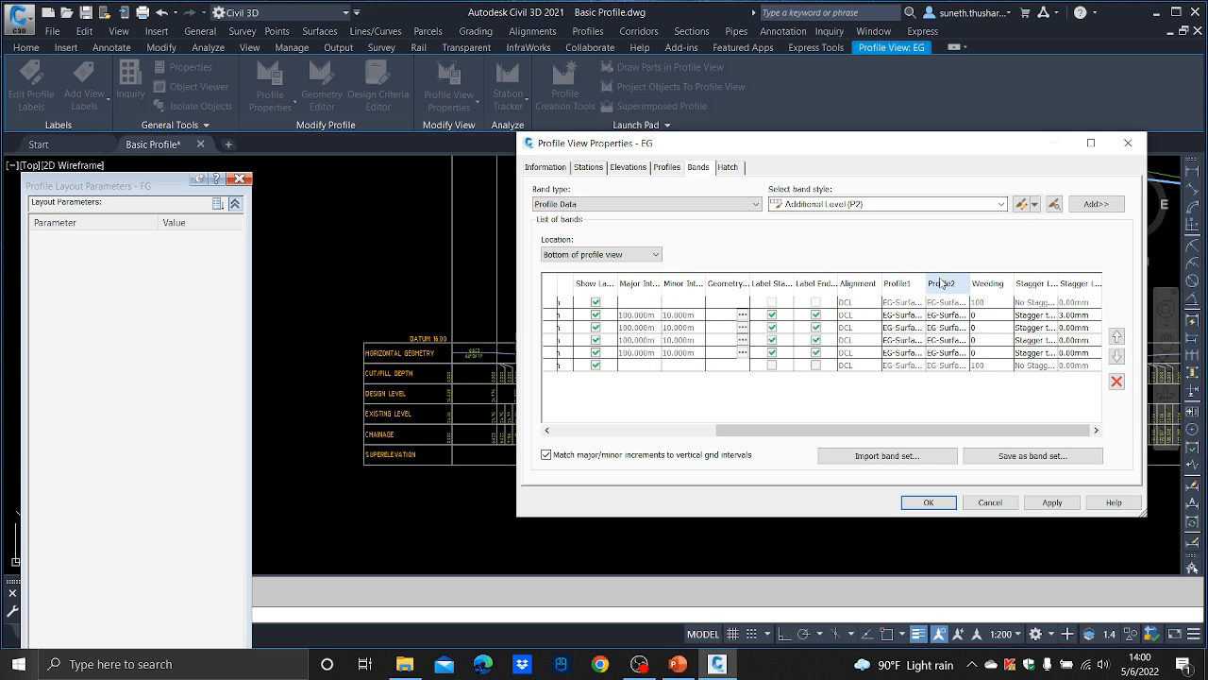
left_click_drag(934, 434, 882, 425)
left_click(909, 315)
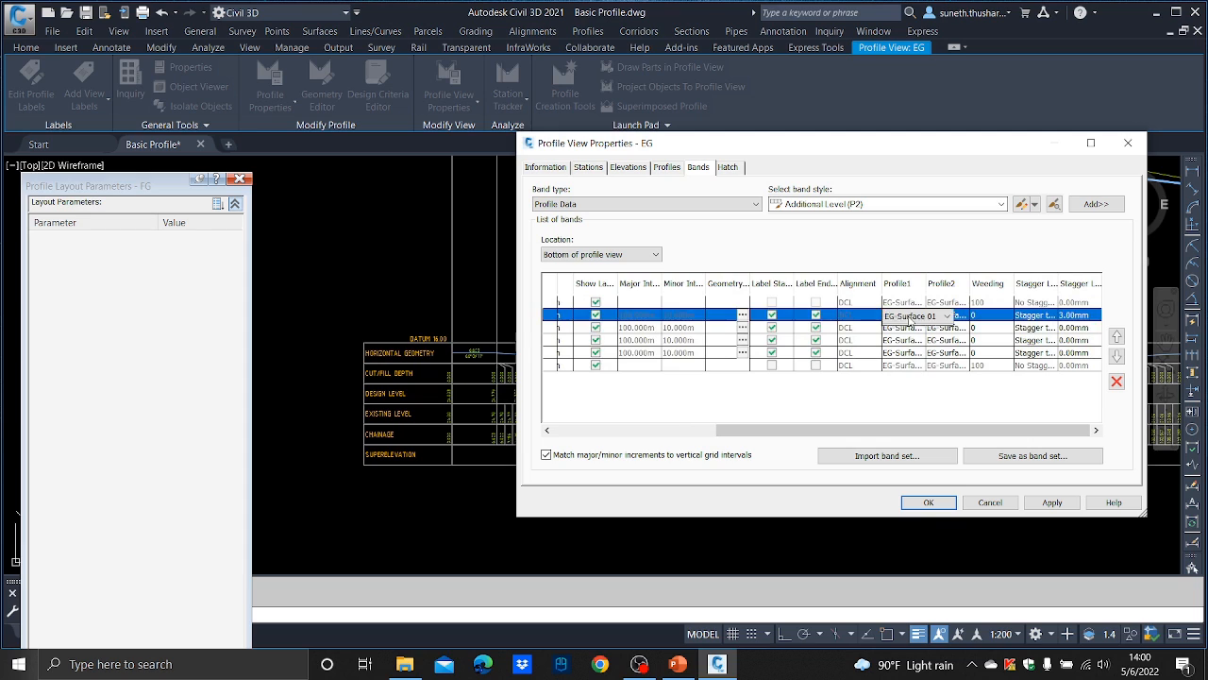
left_click(909, 315)
left_click(923, 339)
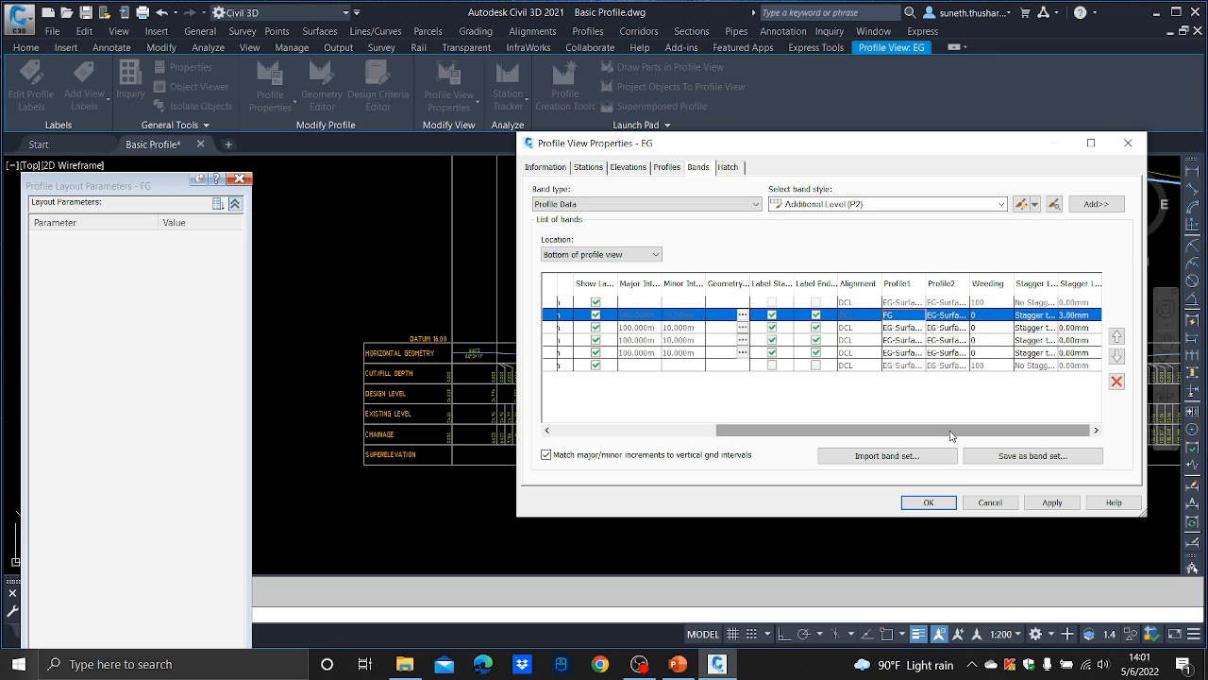
- Set both Profile1 and Profile2 of the Design Level (P1) band to FG
left_click_drag(953, 436, 793, 436)
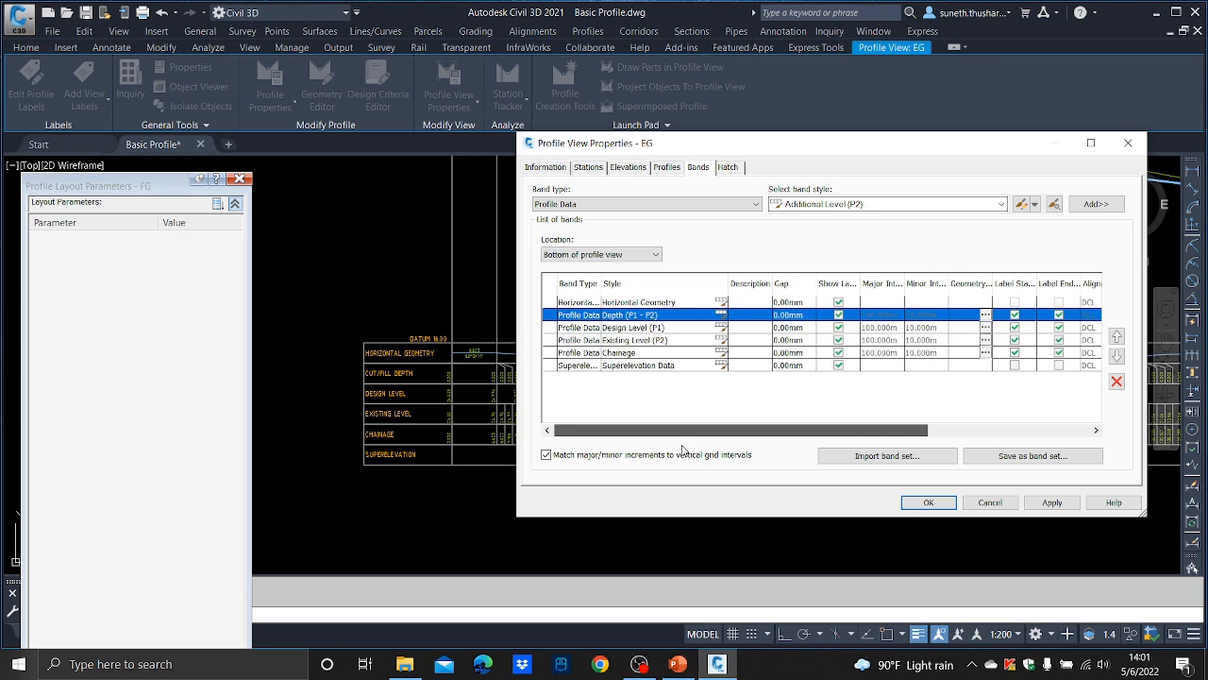
left_click(628, 329)
left_click_drag(667, 426, 845, 429)
left_click(920, 328)
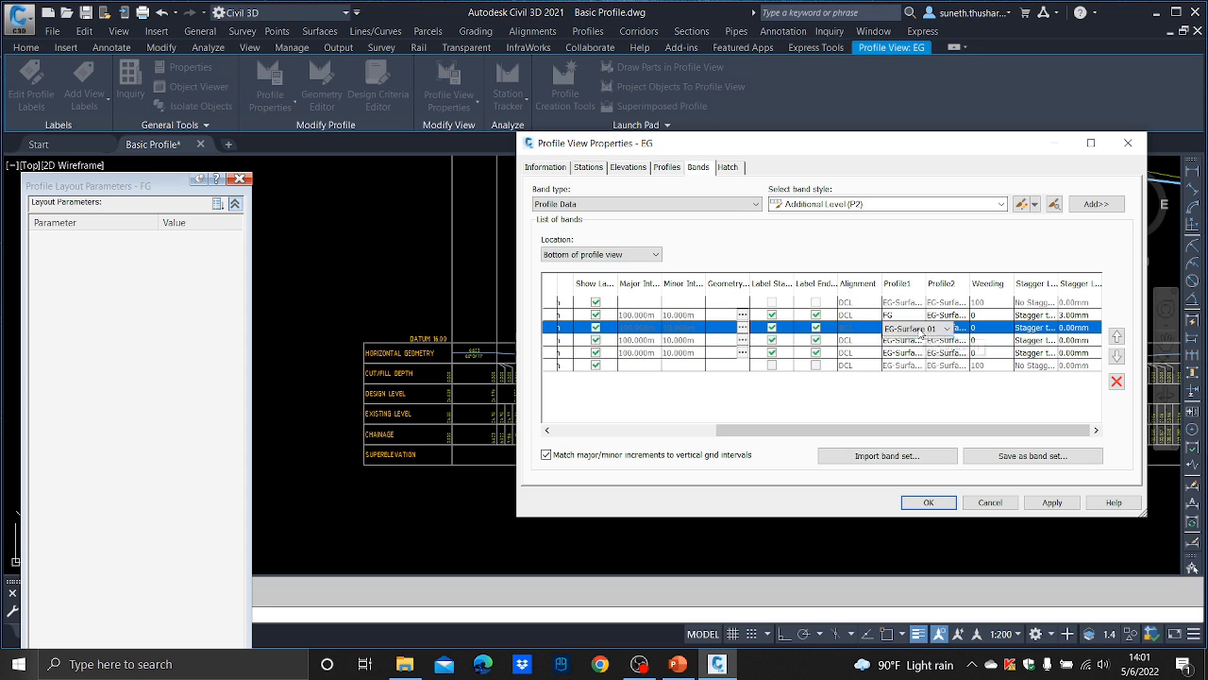
left_click(913, 353)
left_click(945, 330)
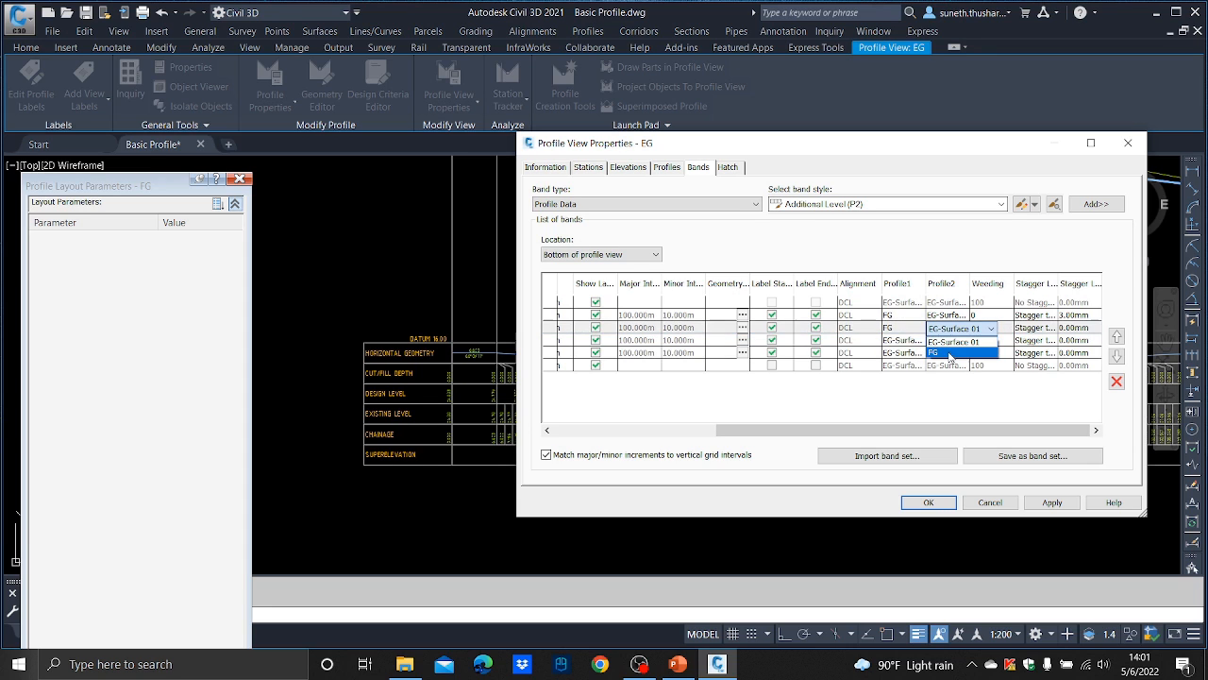
left_click(951, 353)
- Review the profile assignments of the Existing Level (P2) and Chainage bands and apply the profile view's band settings
left_click_drag(968, 430, 803, 432)
left_click(653, 341)
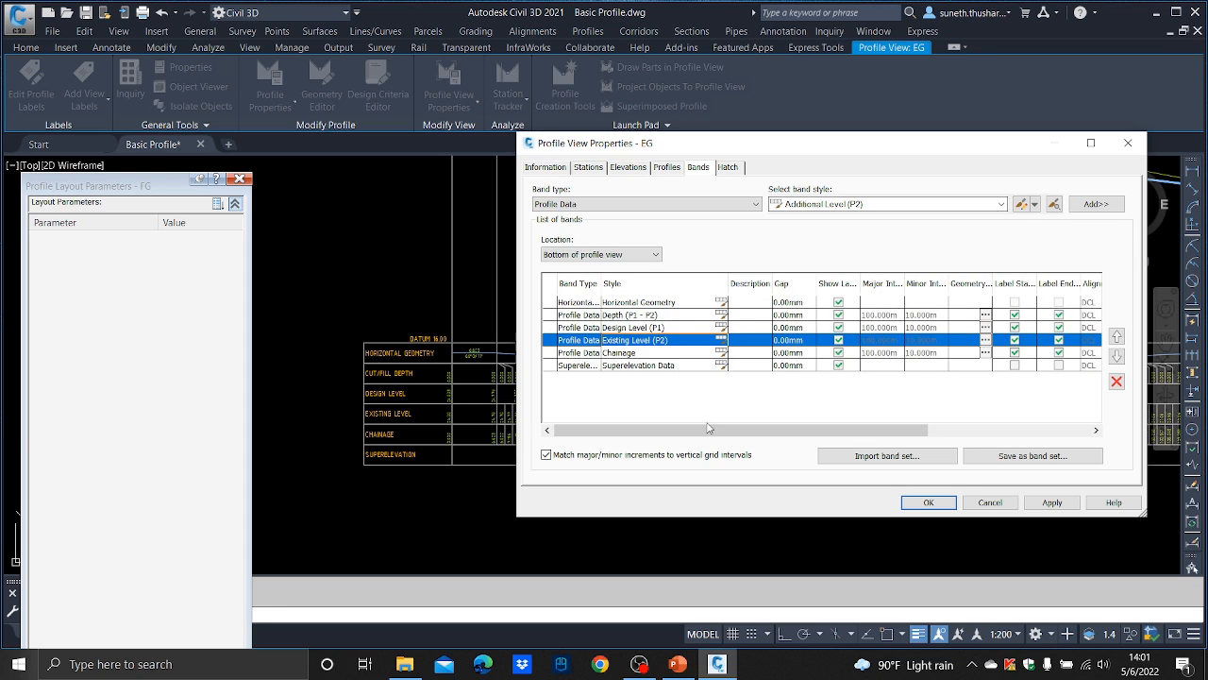
left_click_drag(791, 430, 882, 430)
left_click(691, 353)
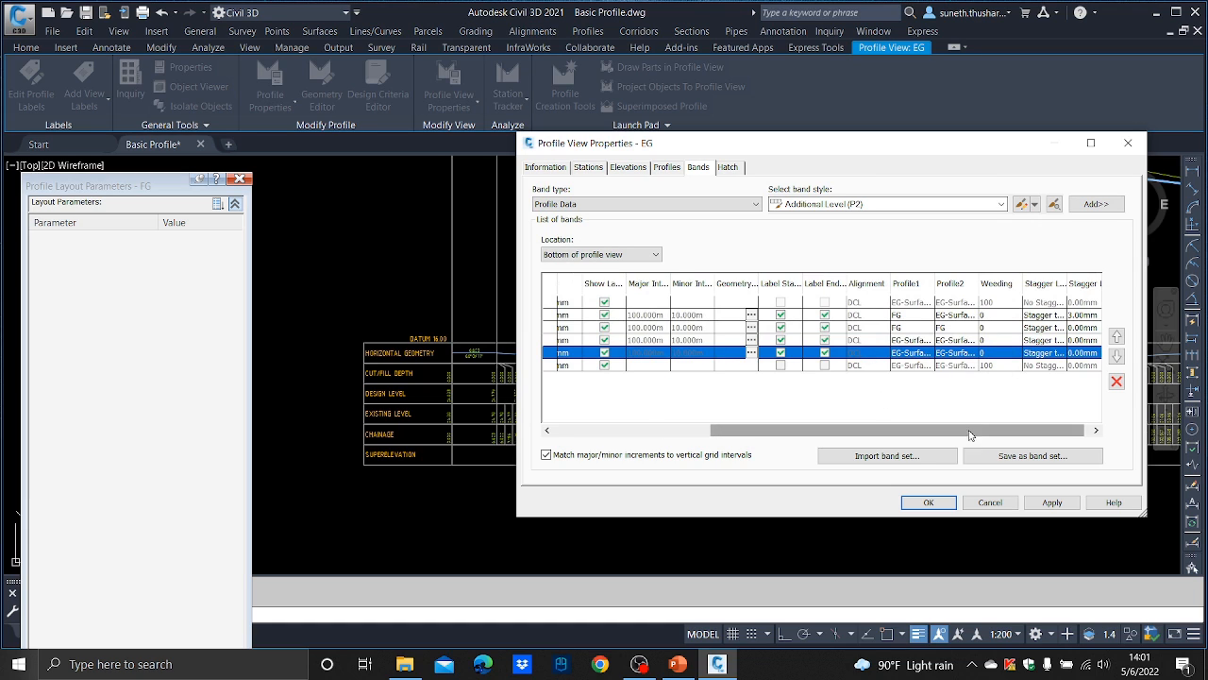
left_click_drag(970, 434, 815, 432)
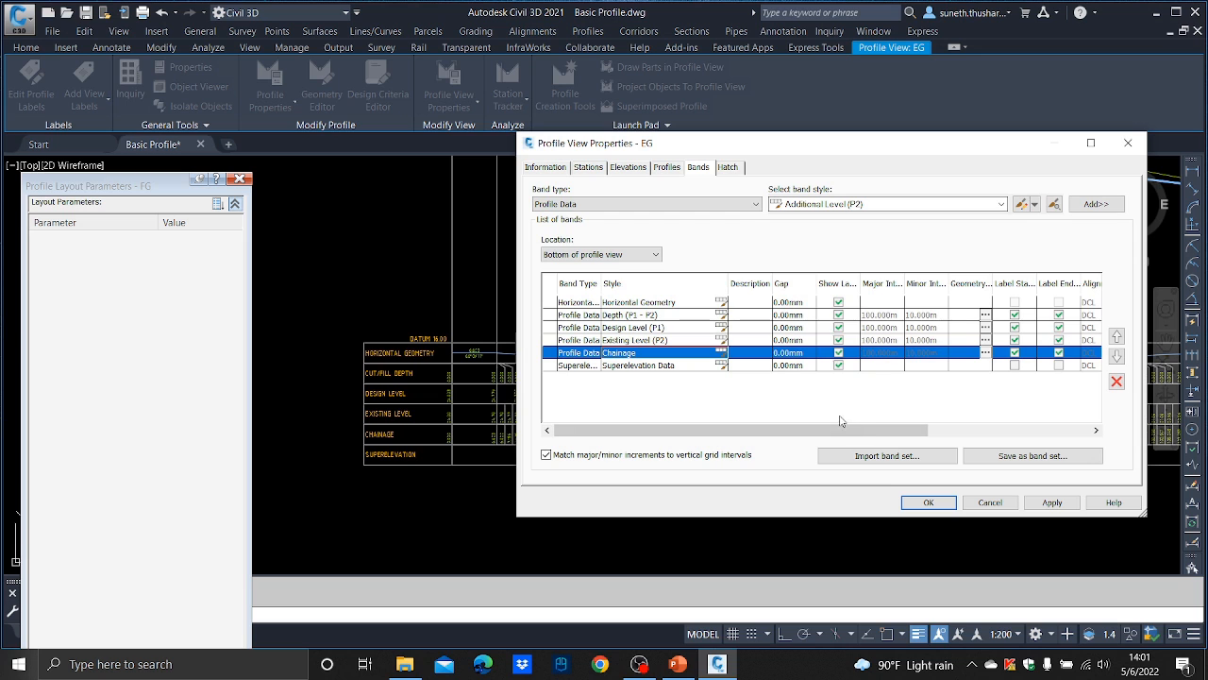
left_click(1052, 502)
left_click(944, 502)
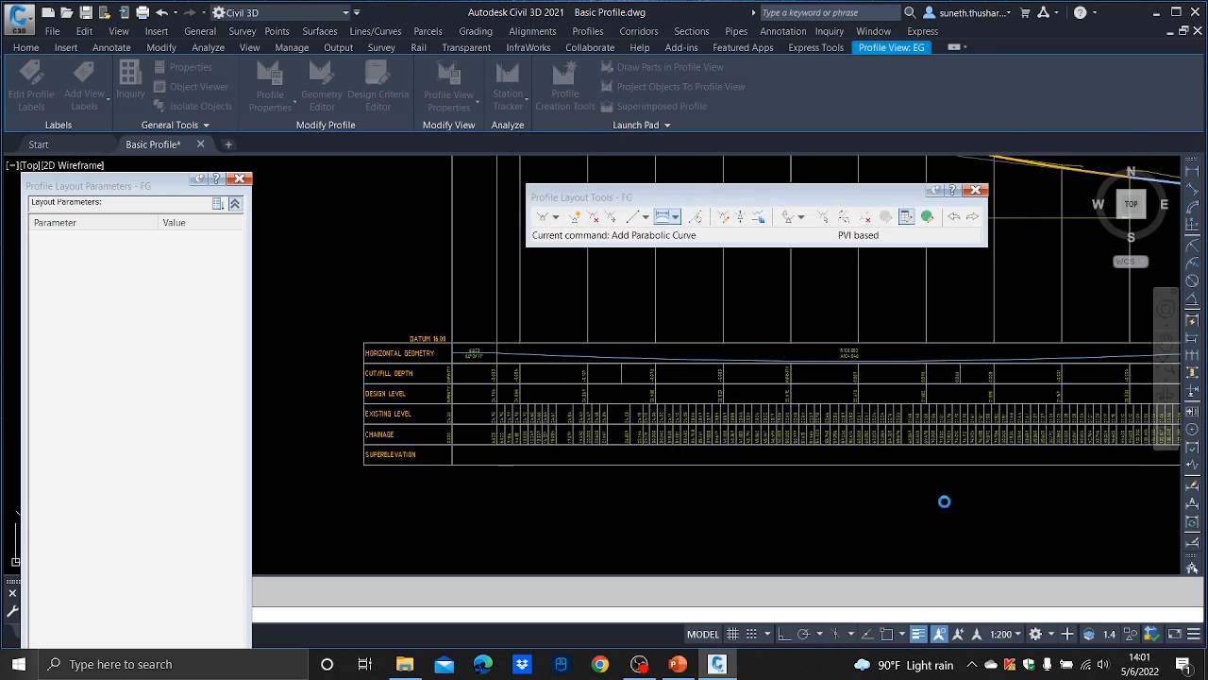
- Close the FG profile layout tools and examine the updated cut/fill depth and design level bands at the first chainages
left_click(975, 191)
scroll(472, 384, "up", 6)
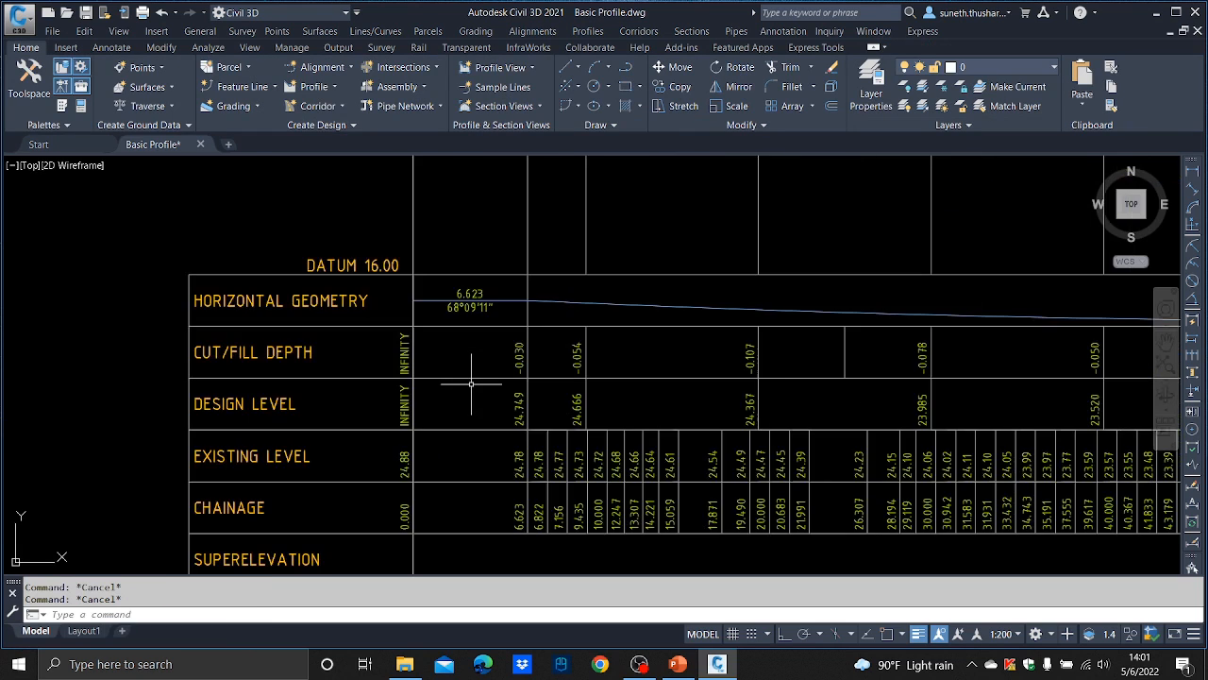
scroll(815, 283, "up", 4)
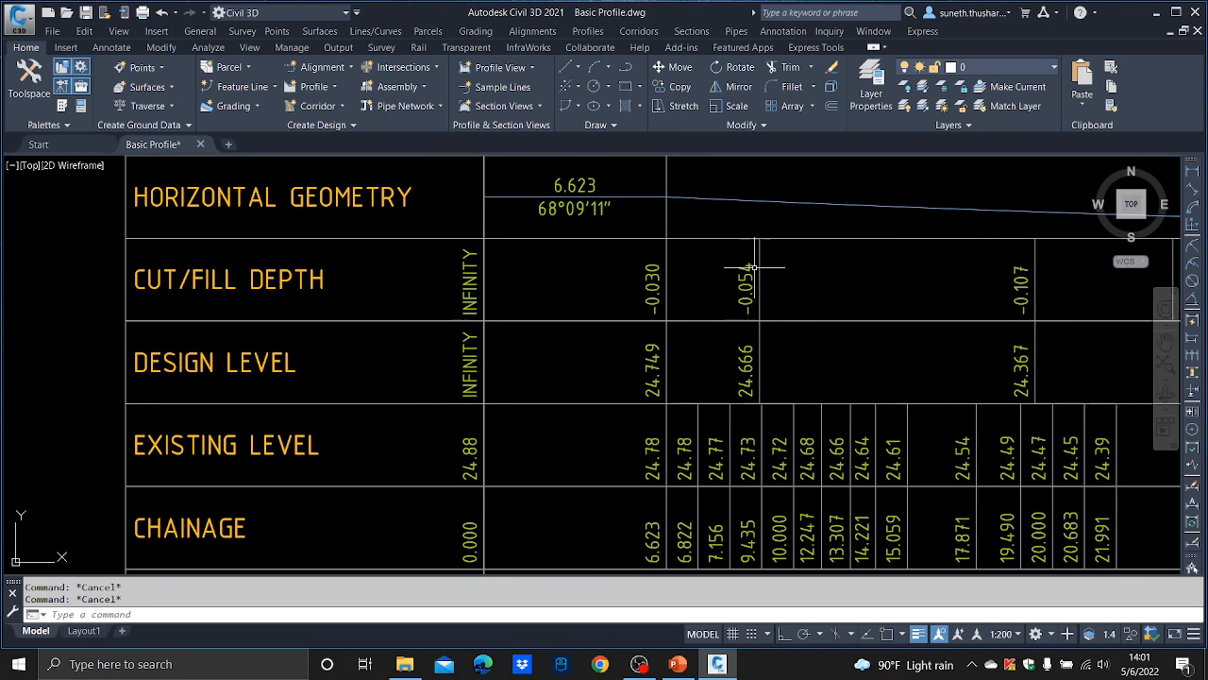
- Examine the cut/fill depth and design level bands up to chainage 60 and compare the profile lines near chainage 50
scroll(767, 262, "down", 5)
scroll(866, 267, "up", 5)
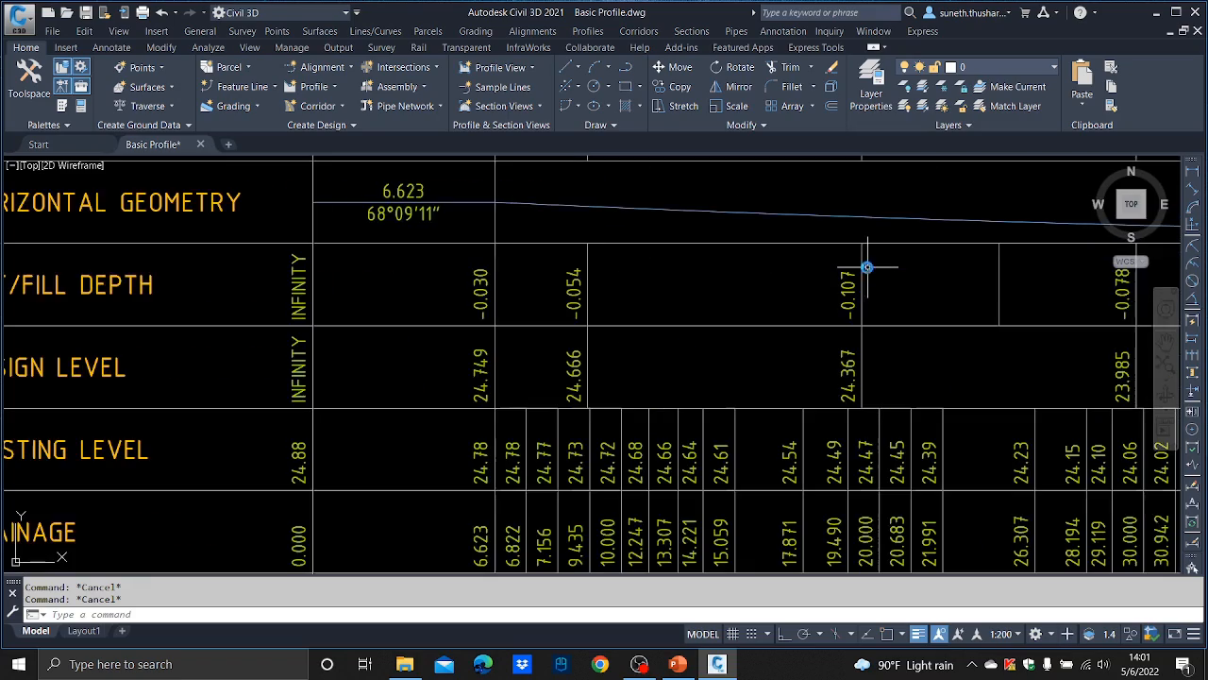
scroll(867, 267, "down", 5)
scroll(622, 302, "up", 3)
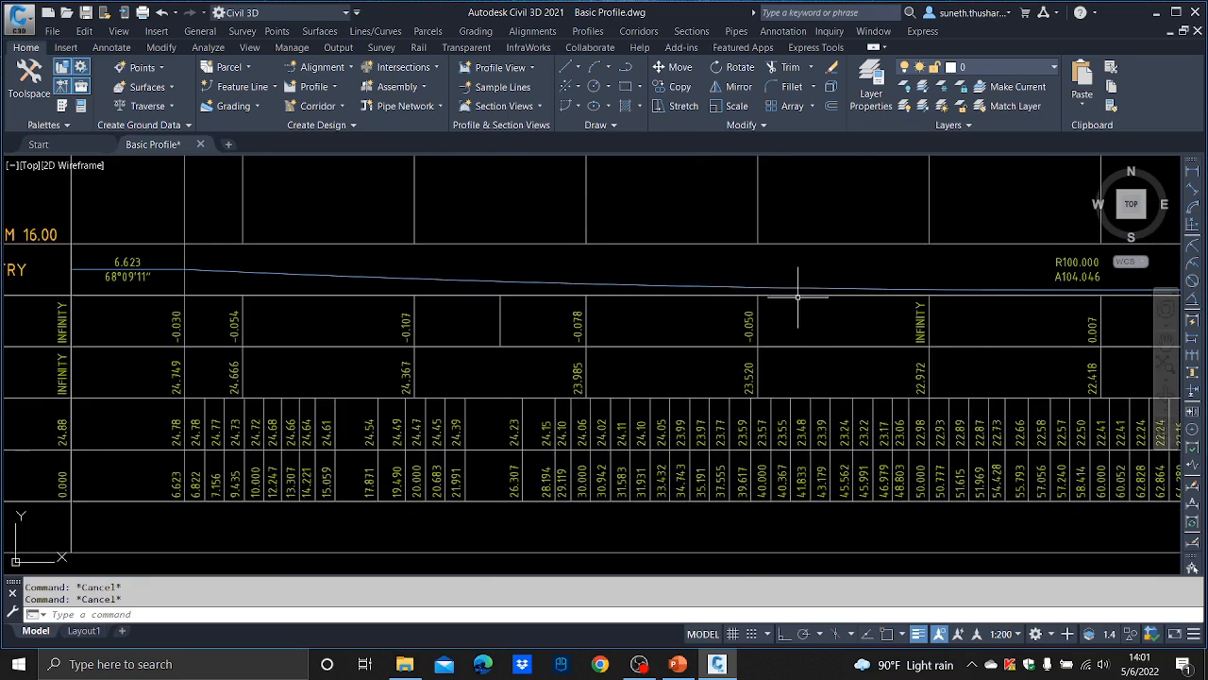
middle_click_drag(1035, 291, 795, 286)
scroll(708, 307, "up", 4)
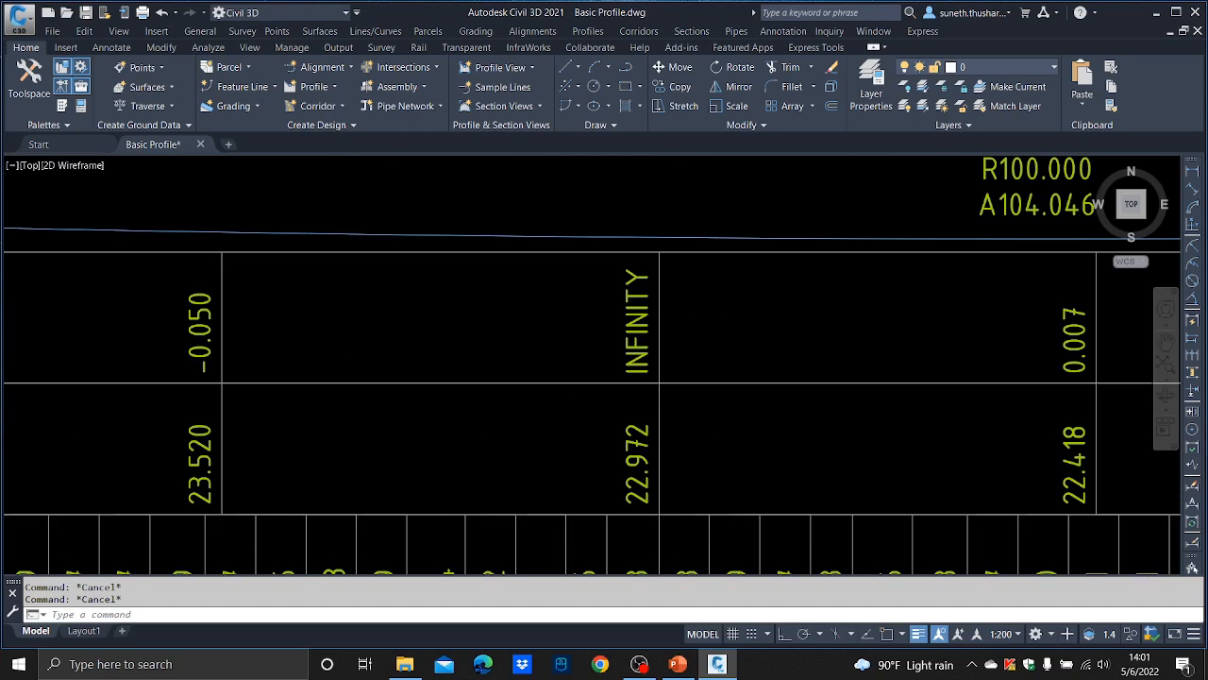
scroll(690, 315, "down", 6)
scroll(664, 255, "up", 2)
scroll(674, 230, "up", 5)
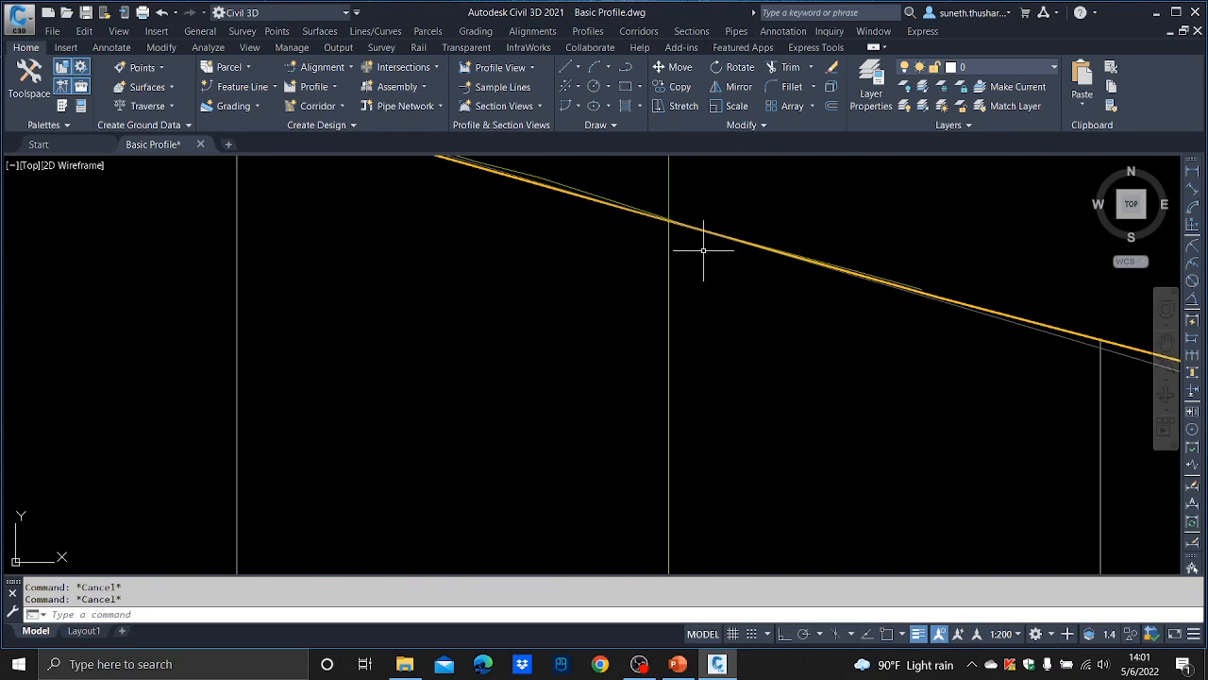
- Check the cut/fill depths and design levels at the chainages farther along the alignment
scroll(696, 251, "down", 7)
scroll(746, 283, "up", 7)
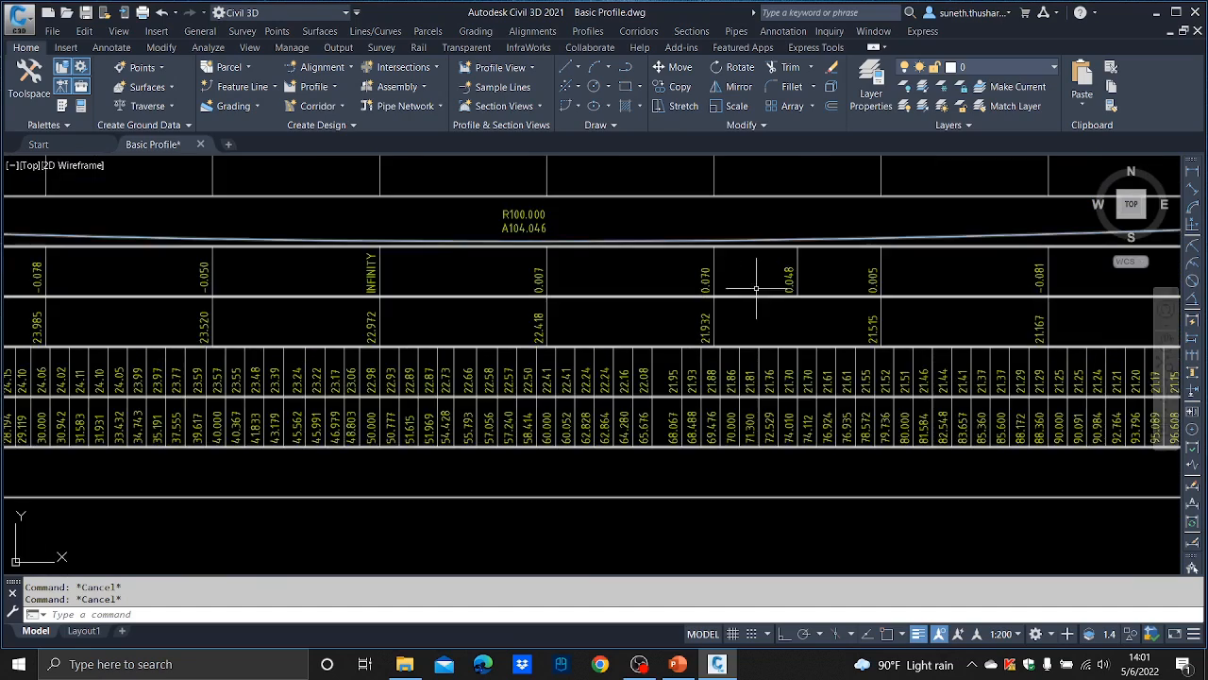
scroll(714, 277, "up", 1)
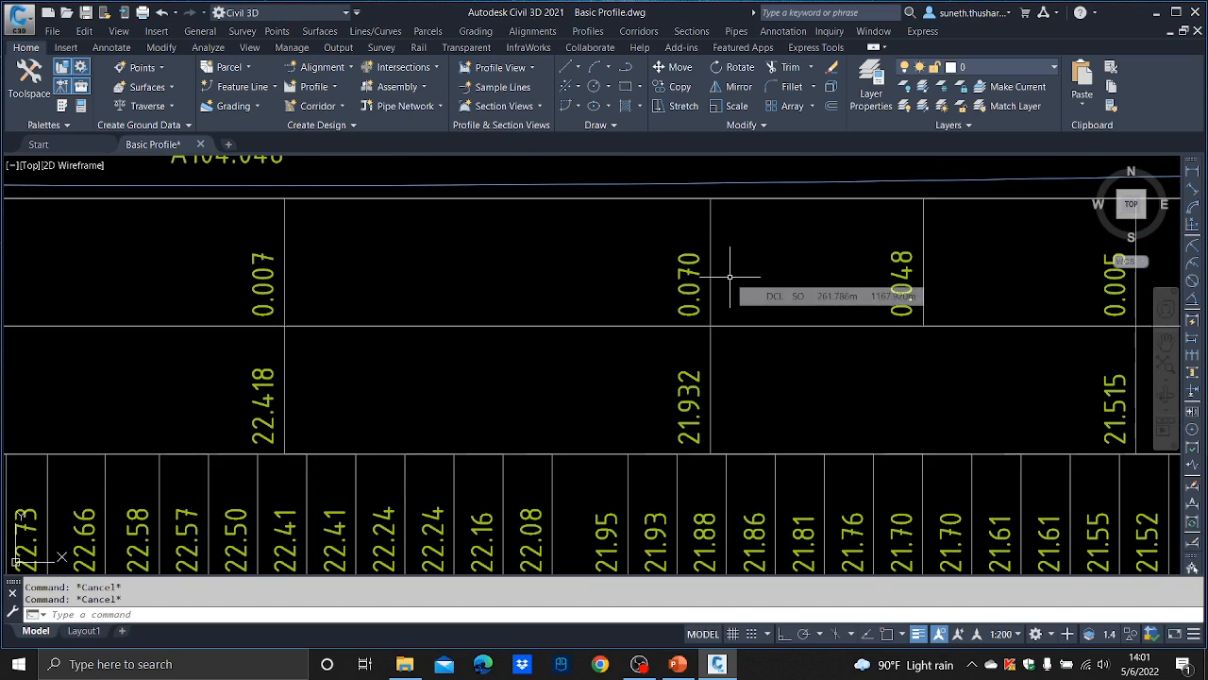
scroll(698, 287, "down", 5)
scroll(661, 308, "up", 5)
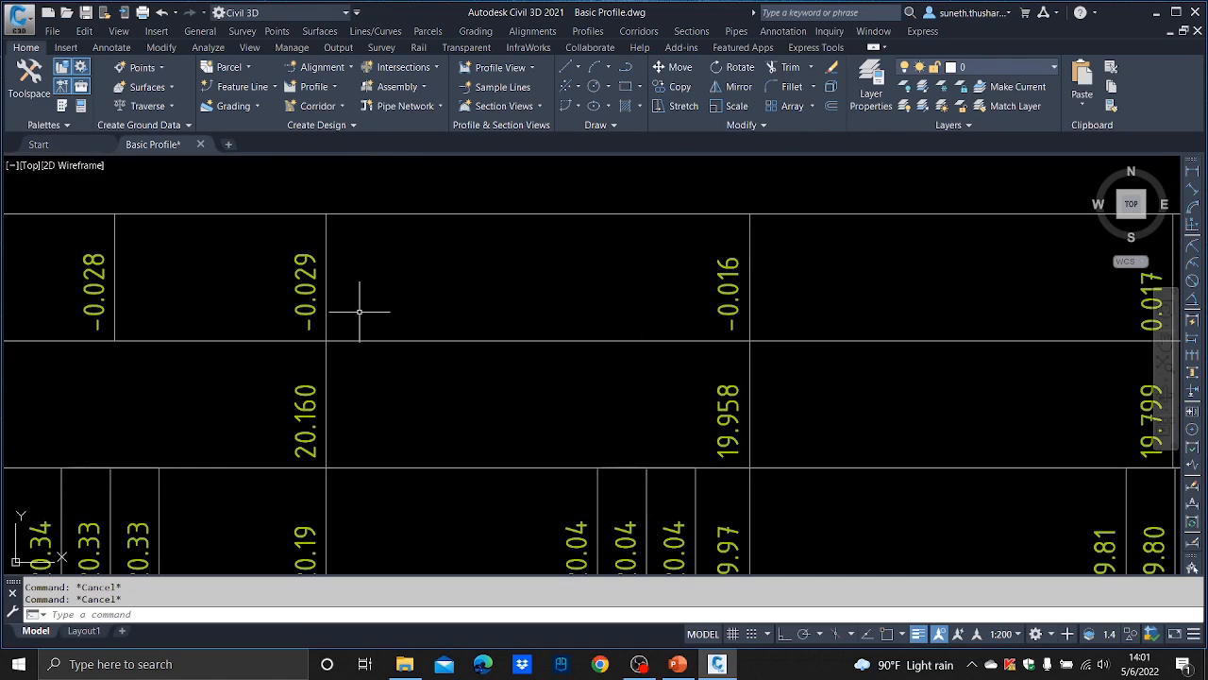
scroll(359, 311, "down", 5)
scroll(736, 316, "up", 5)
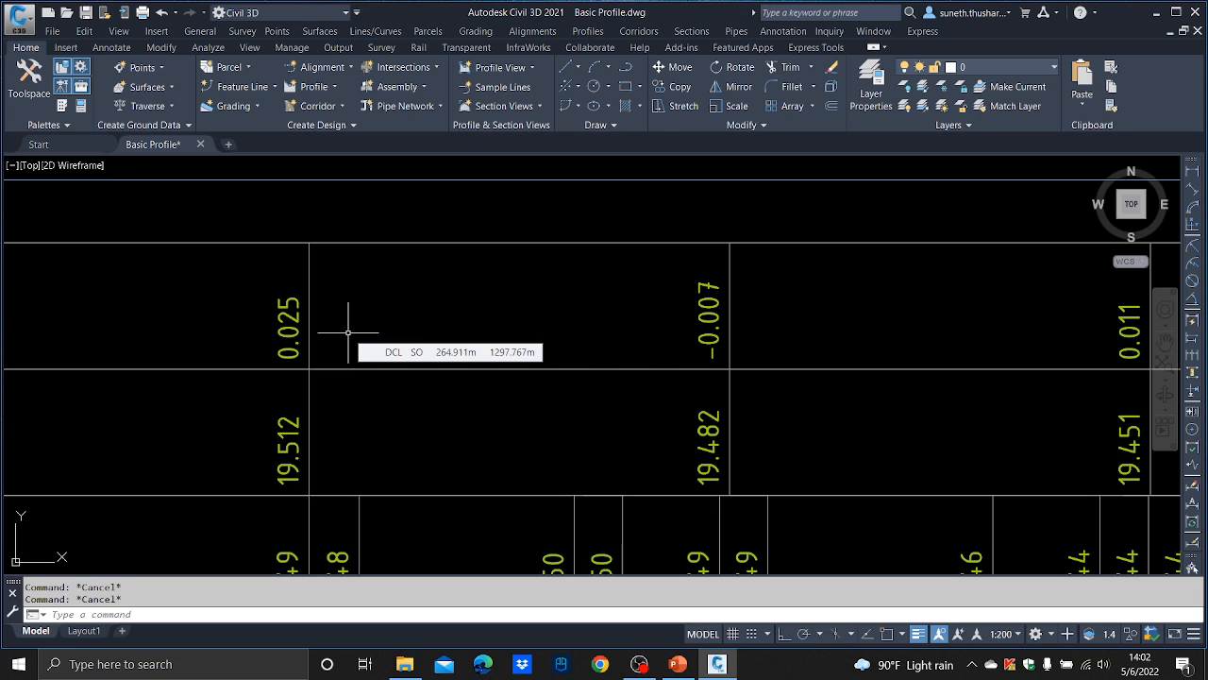
scroll(722, 306, "down", 5)
scroll(698, 221, "up", 5)
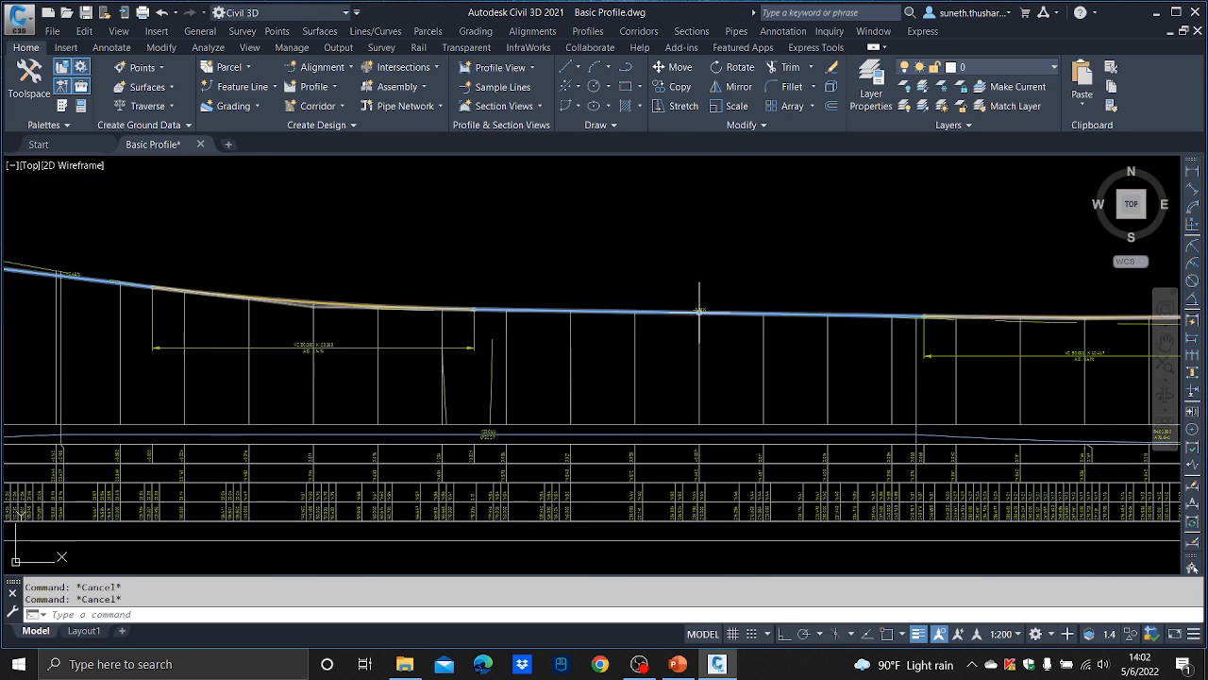
- Review all band rows from the start of the profile view together with the profile above, and save the drawing
scroll(699, 312, "down", 6)
middle_click_drag(129, 394, 421, 258)
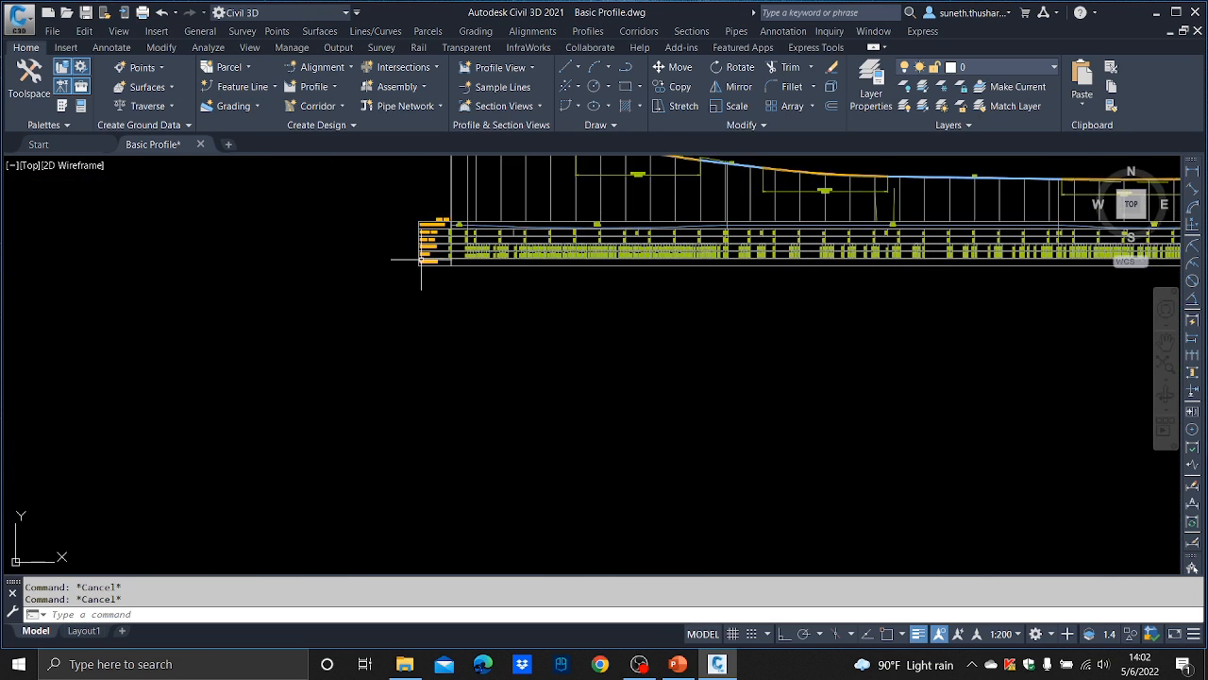
scroll(385, 238, "up", 4)
middle_click_drag(623, 237, 409, 277)
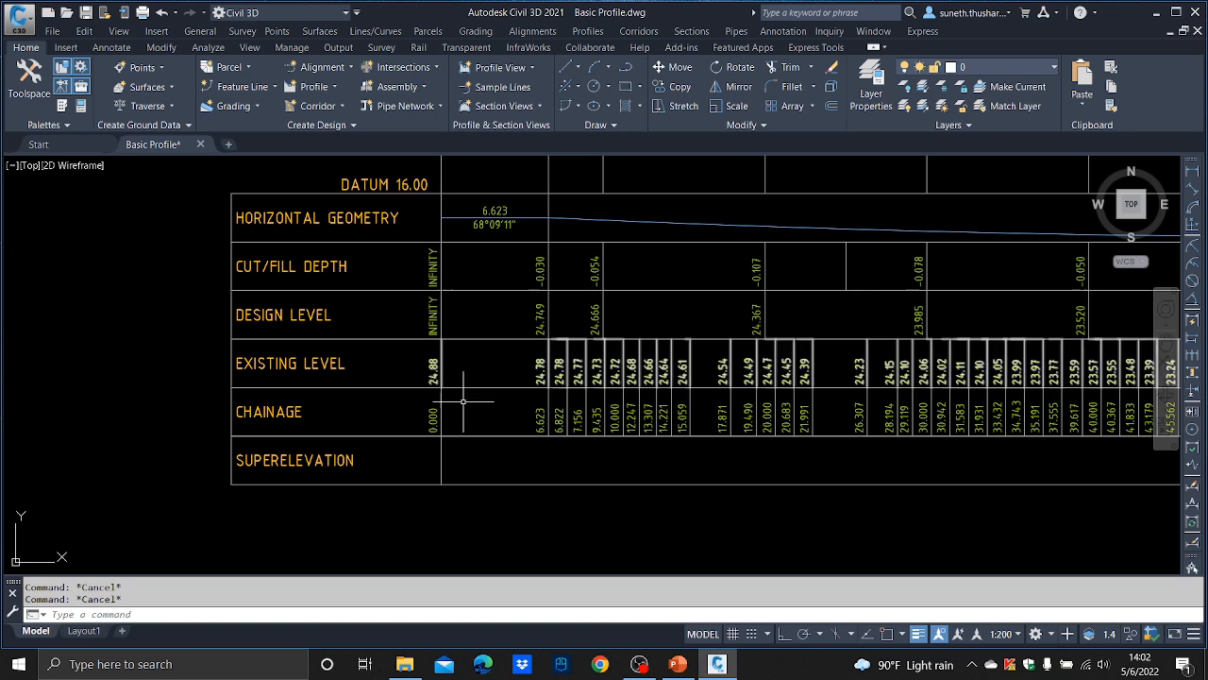
scroll(667, 382, "down", 2)
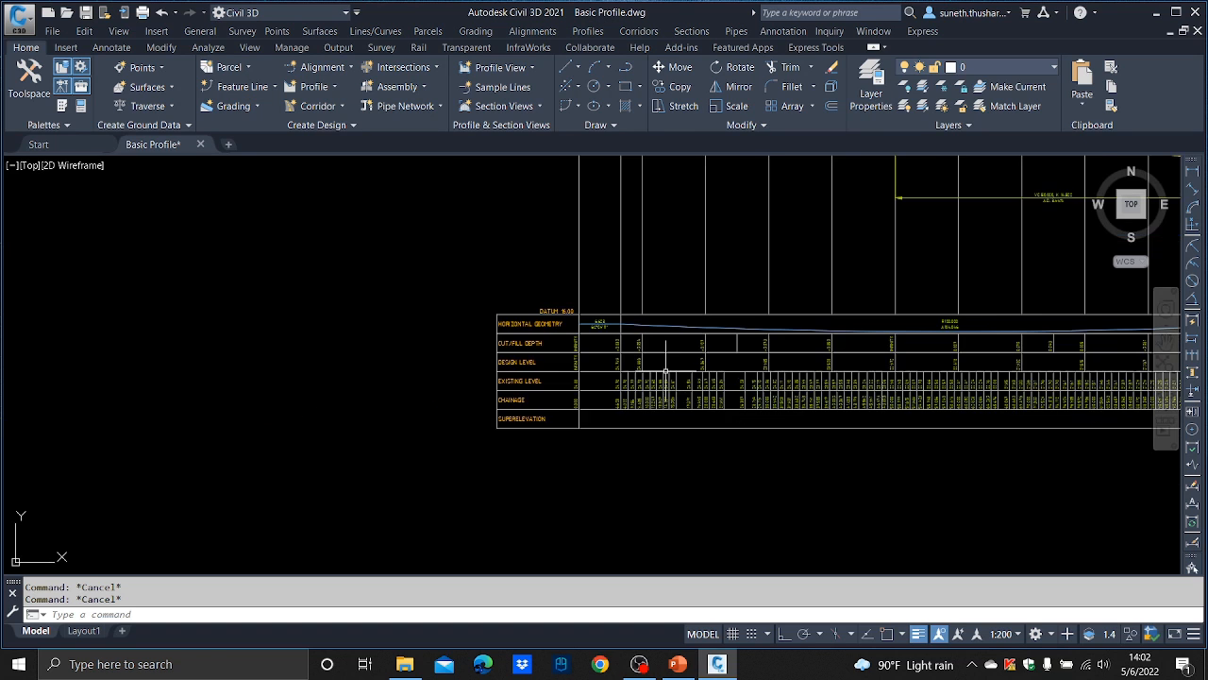
middle_click_drag(1018, 276, 555, 488)
scroll(573, 395, "down", 2)
middle_click_drag(579, 439, 553, 329)
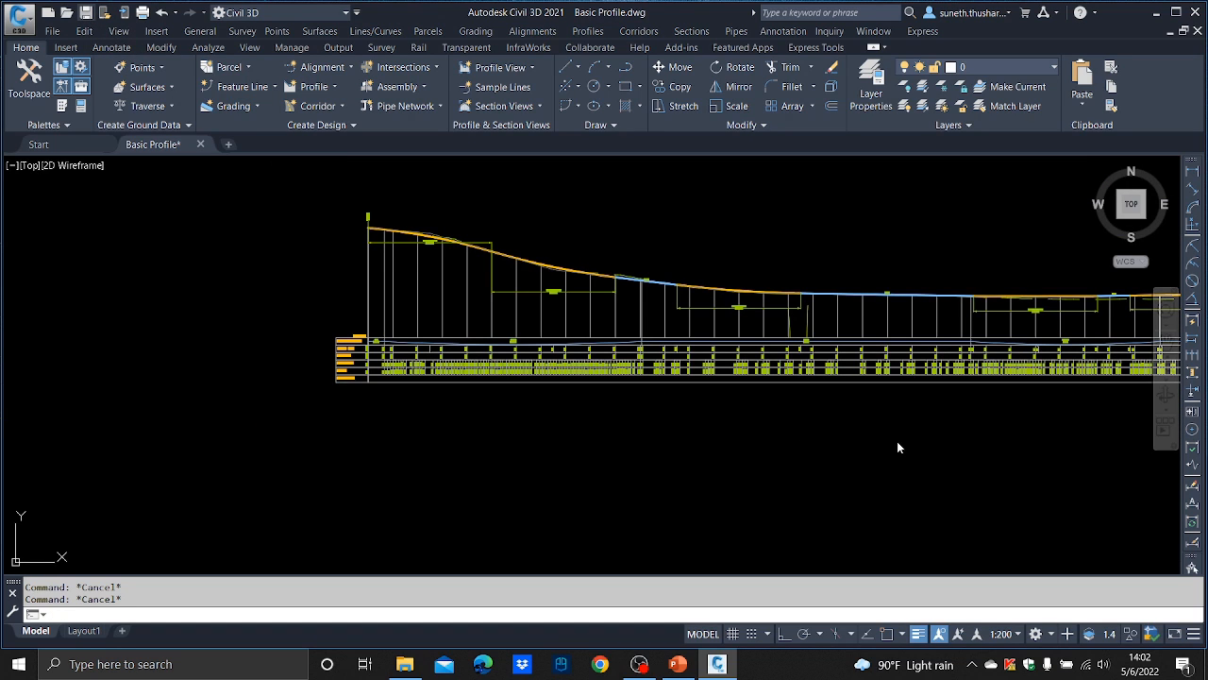
key("ctrl+s")
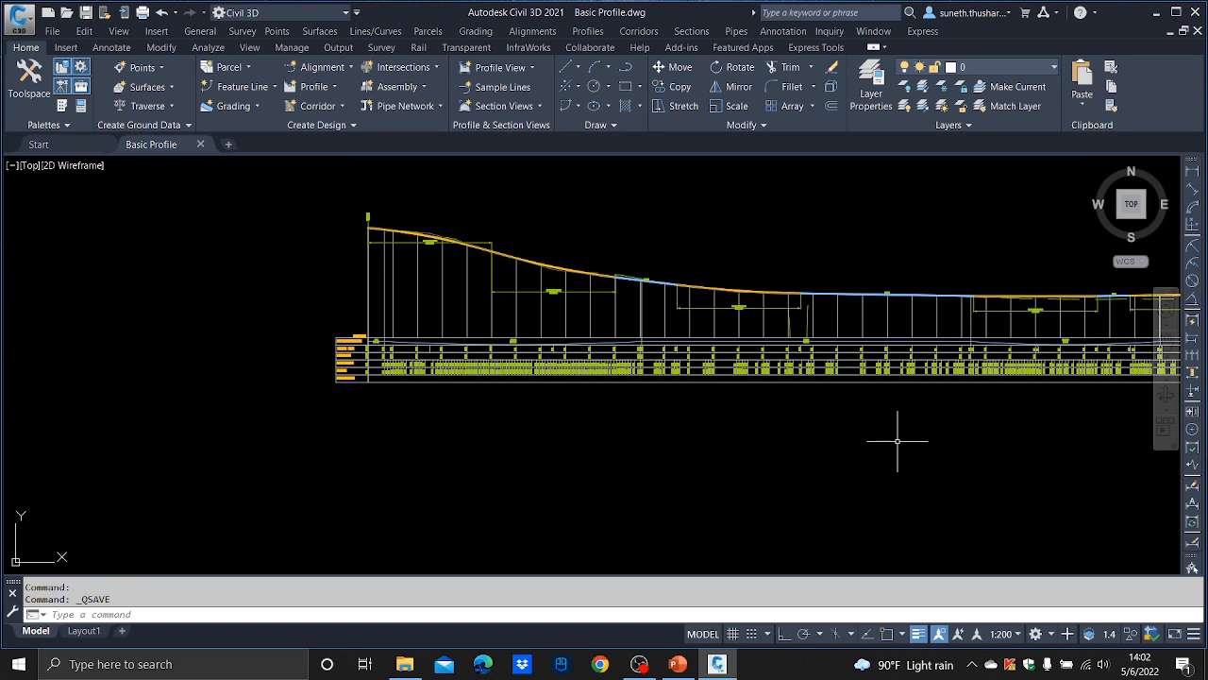
- Switch to the Surface.pptx presentation in PowerPoint and start the slide show from the "Thank you for watching" slide
left_click(682, 667)
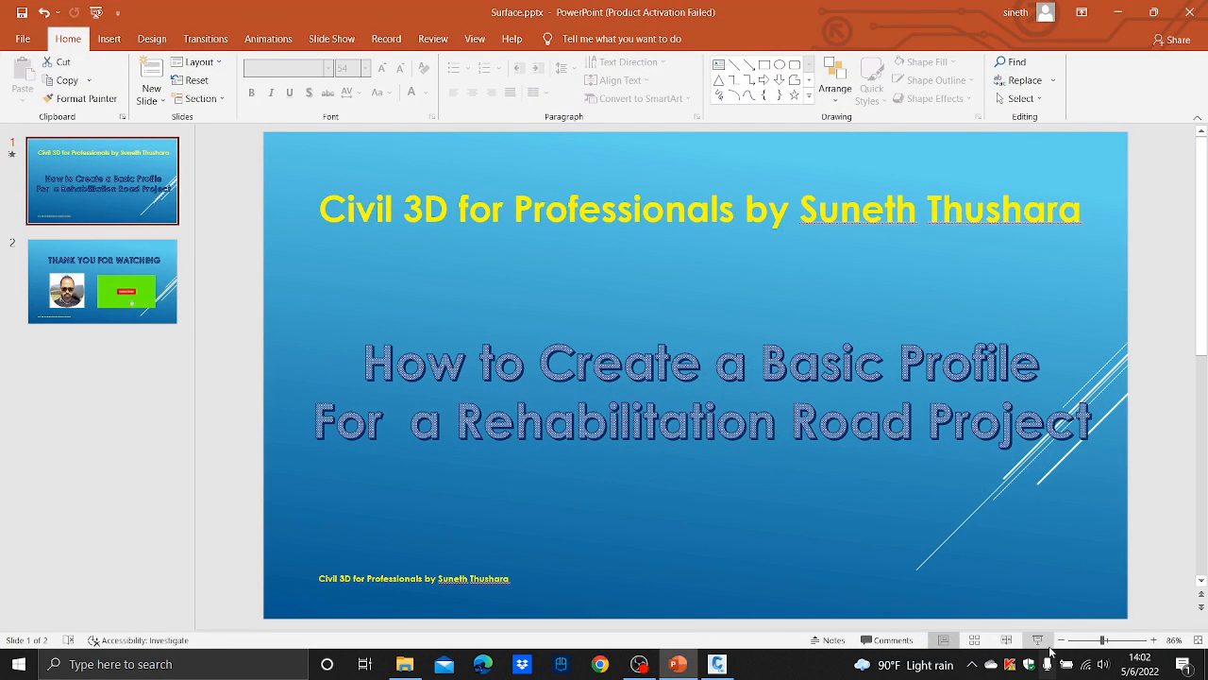
left_click(85, 259)
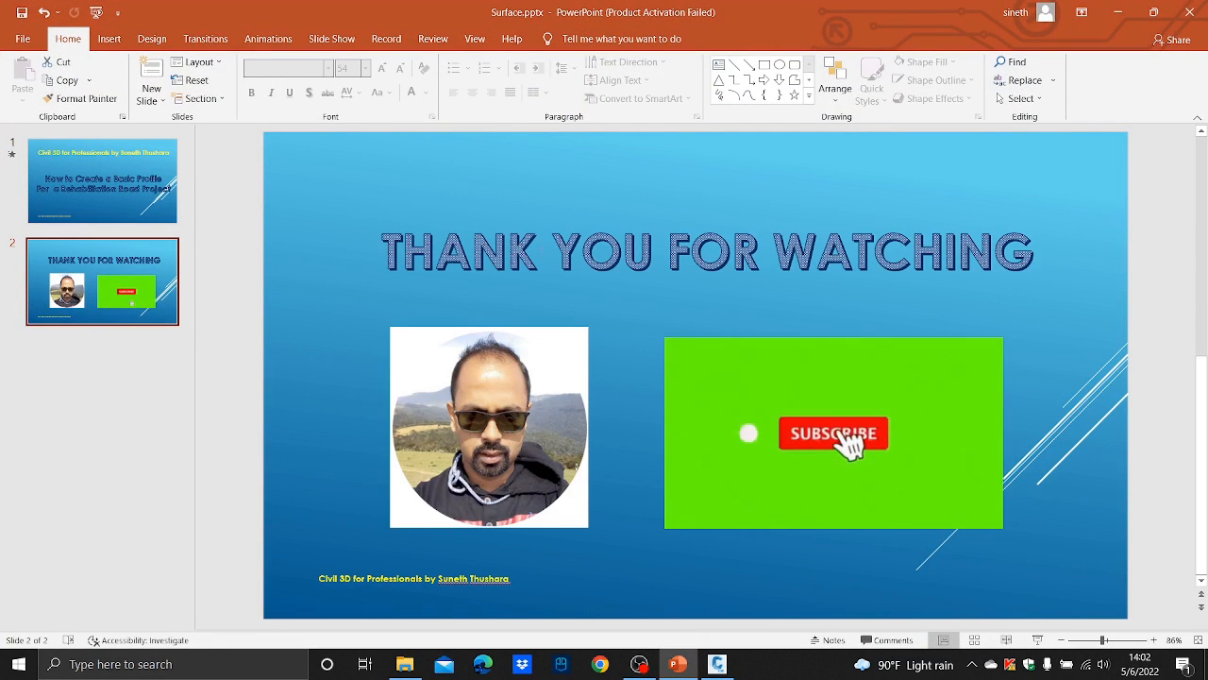
left_click(1037, 640)
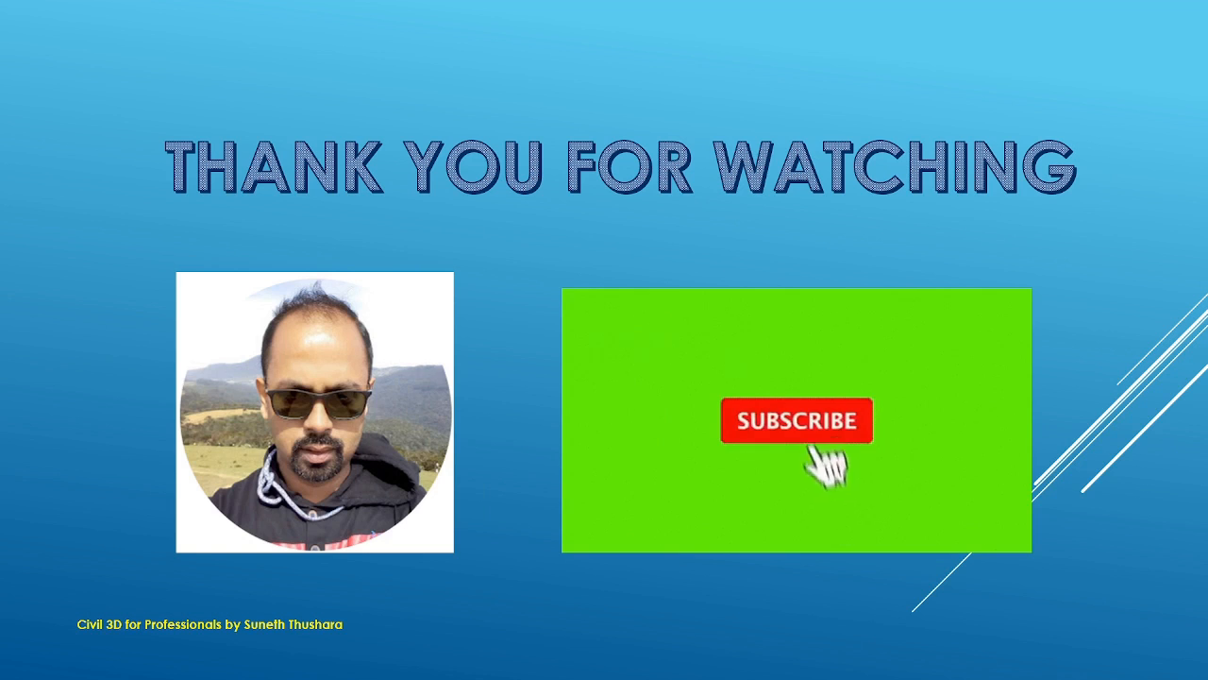